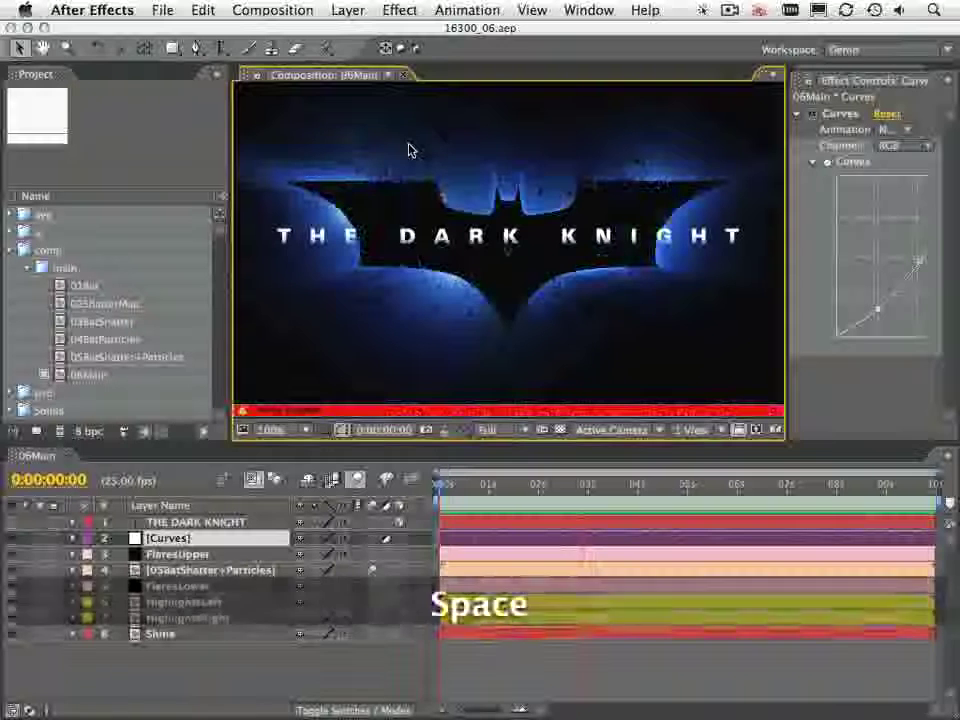
# Open the PosterArt.png footage and examine it full-frame and at 100% in a widened viewer beside the composition
pyautogui.click(13, 393)
pyautogui.doubleClick(80, 410)
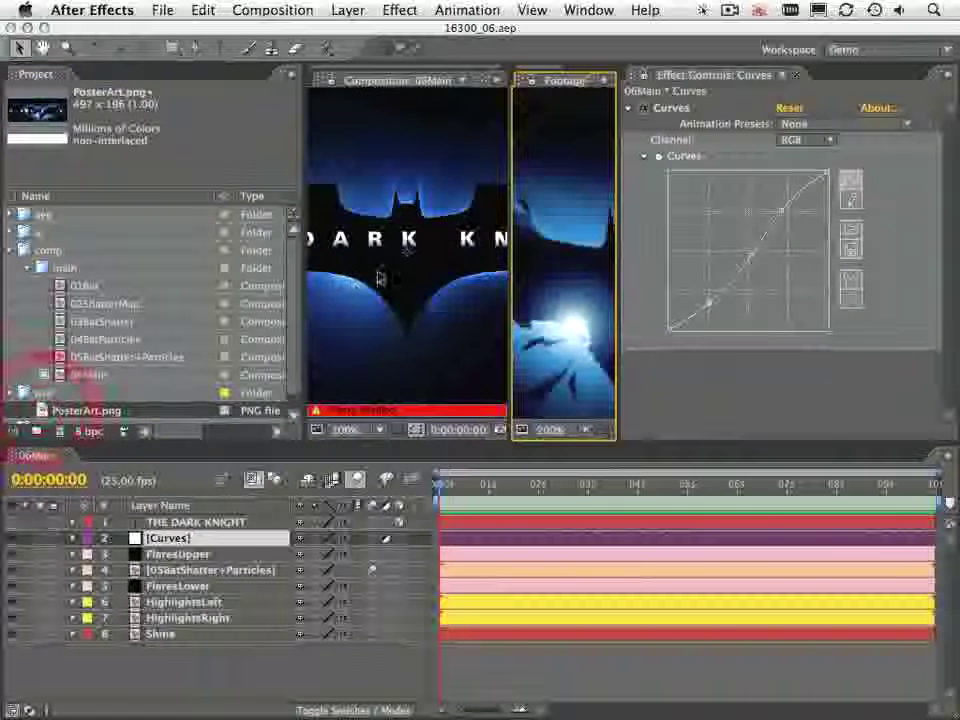
pyautogui.press('`')
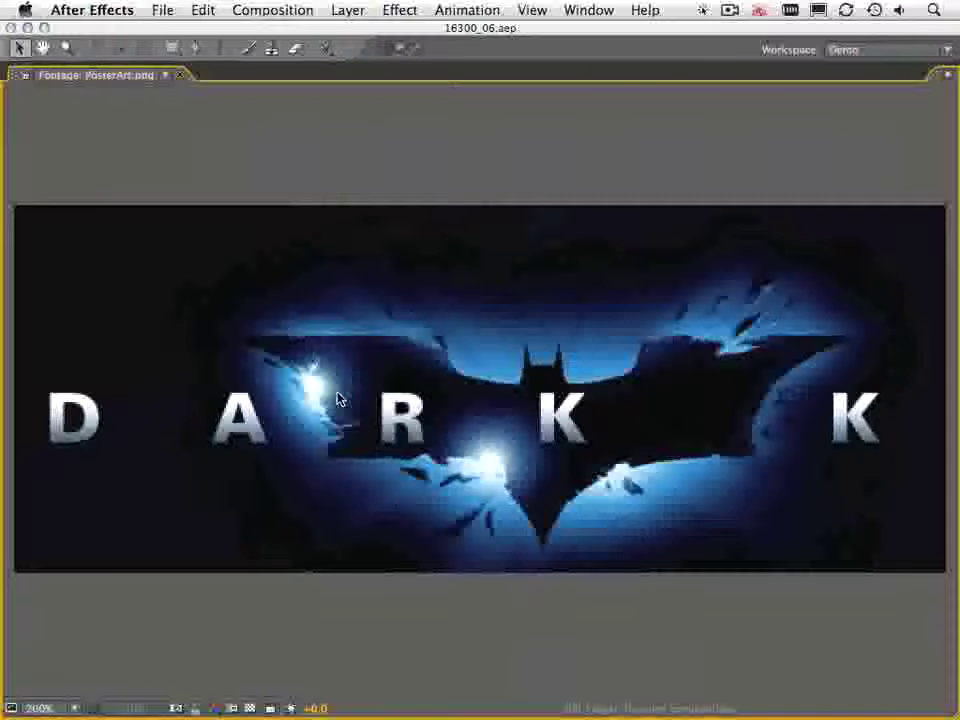
pyautogui.press('`')
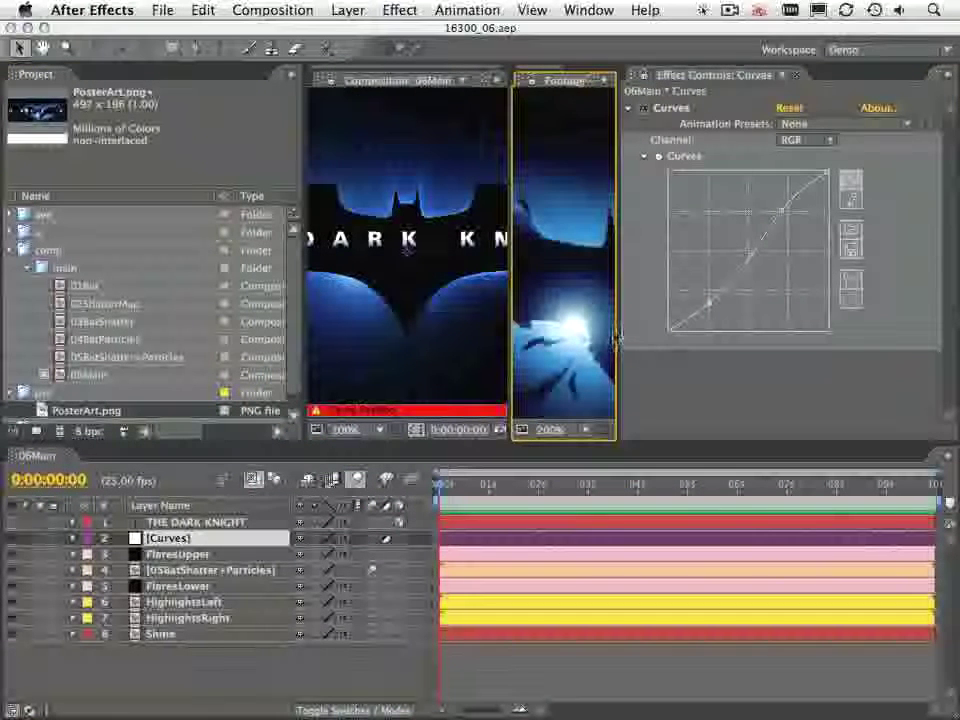
pyautogui.moveTo(617, 340); pyautogui.dragTo(874, 340)
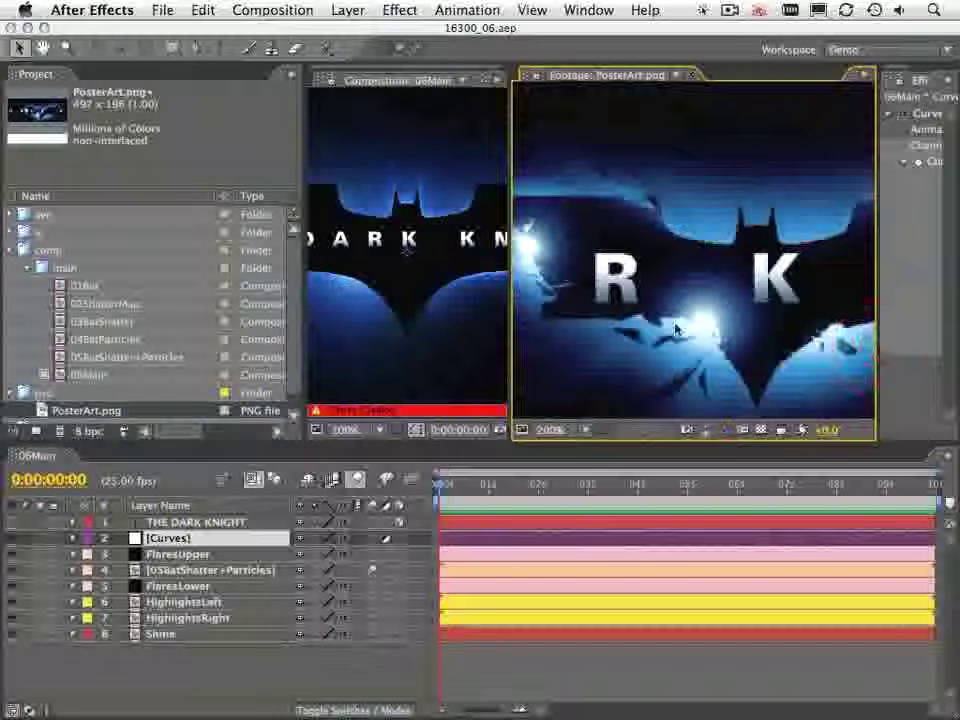
pyautogui.press(',')
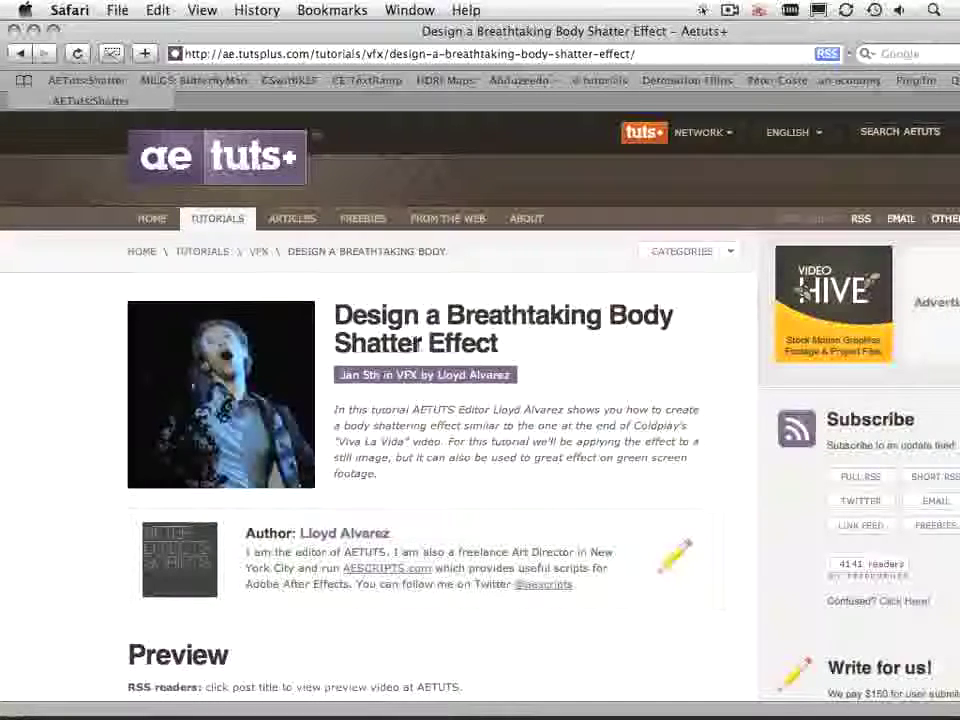
# Look through the Design a Breathtaking Body Shatter Effect tutorial page in Safari, including its tutorial and addendum videos
pyautogui.scroll(-10, 628, 369)
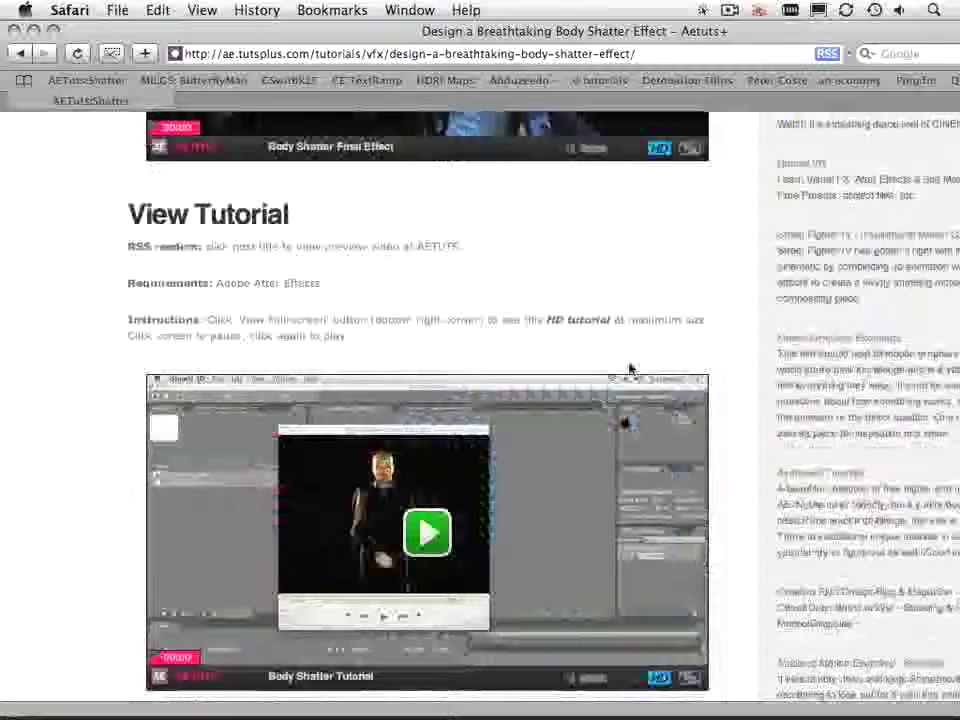
pyautogui.scroll(-8, 745, 422)
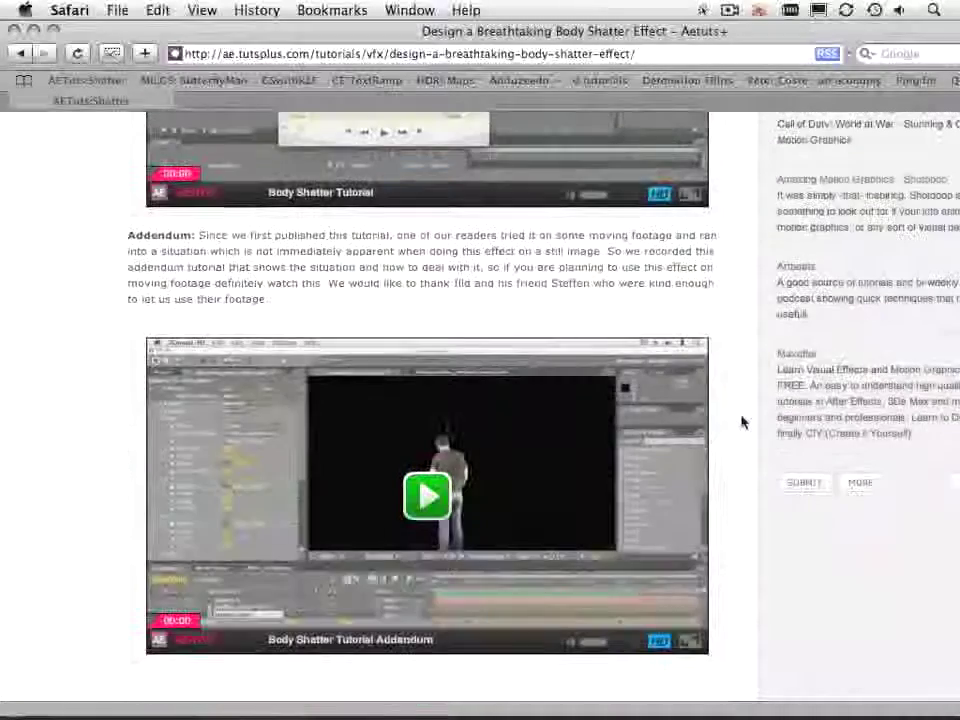
pyautogui.scroll(15, 742, 422)
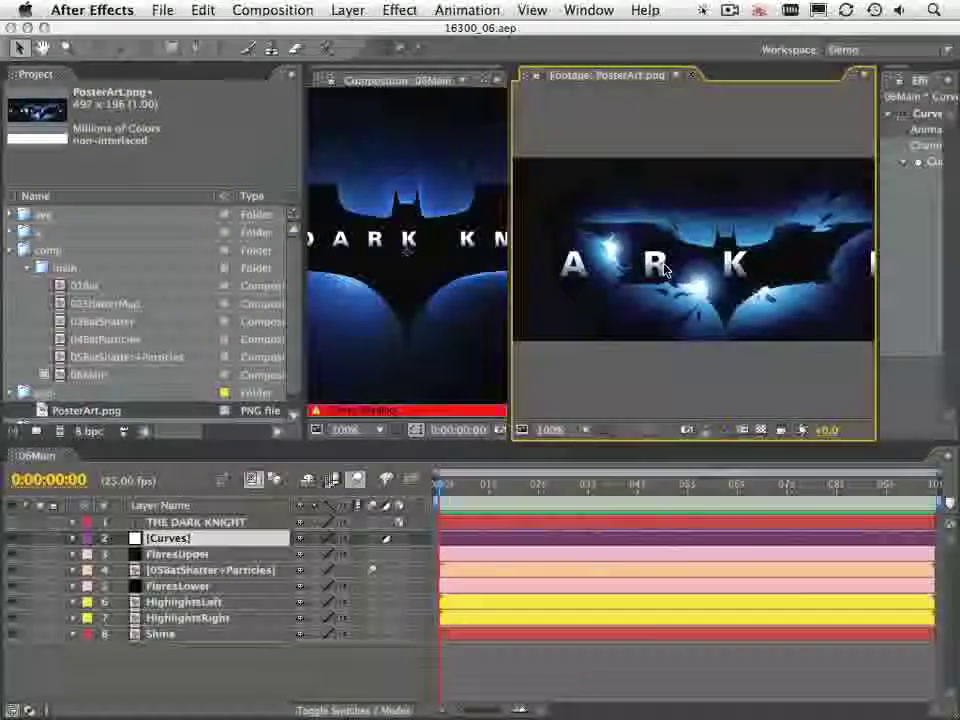
# Switch to Illustrator and create a new RGB document of 1024 by 576 px with one artboard
pyautogui.press('super+Tab')
pyautogui.press('super+Tab')
pyautogui.press('super+Tab')
pyautogui.press('super+Tab')
pyautogui.press('super+Tab')
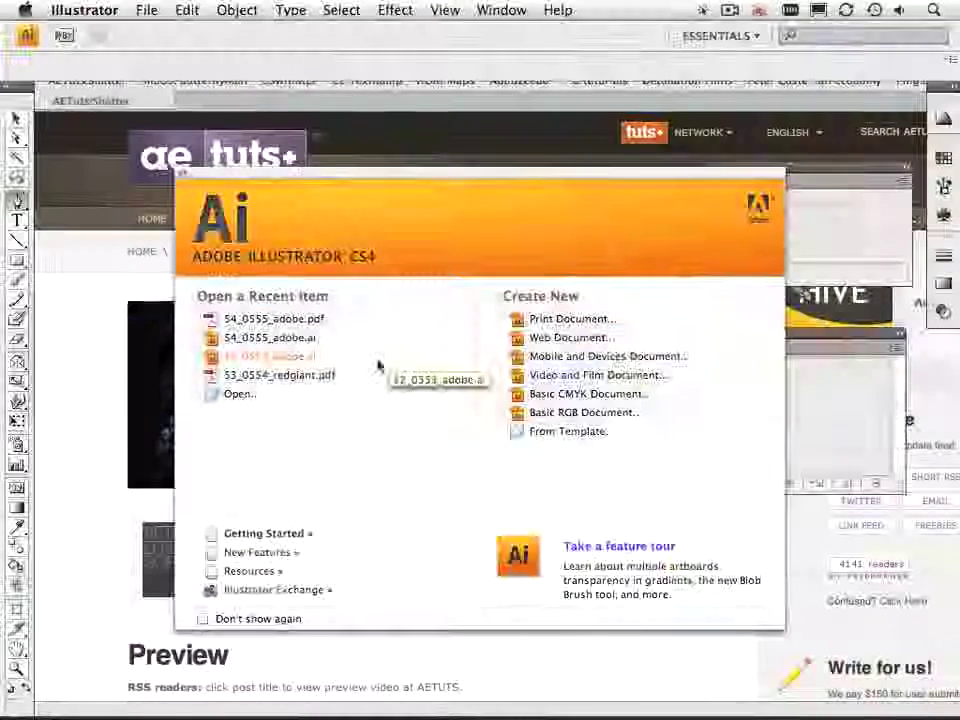
pyautogui.press('super+n')
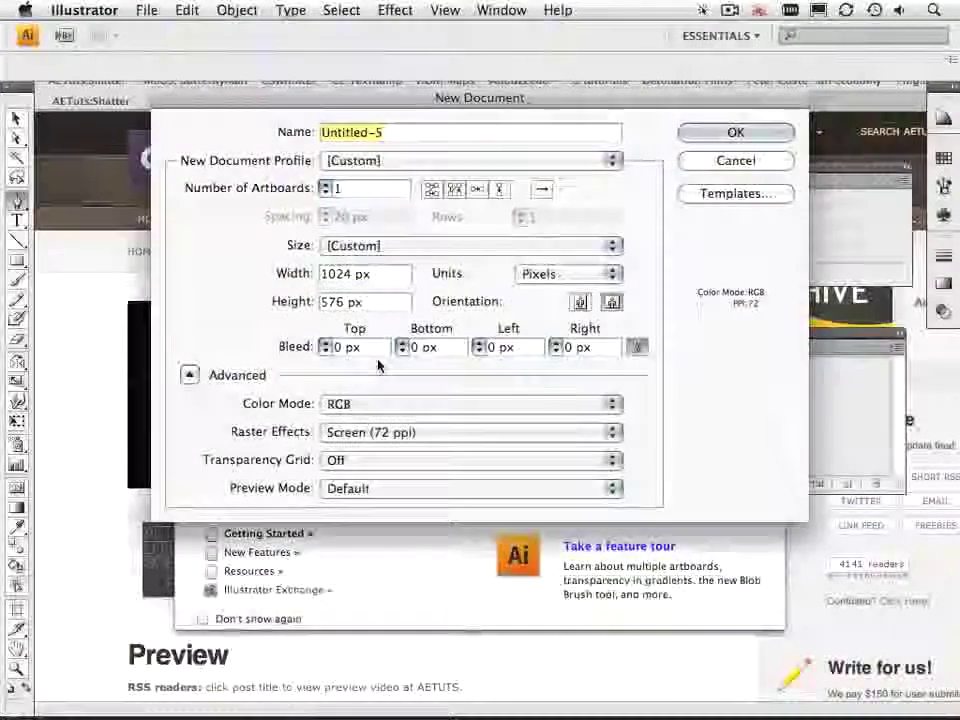
pyautogui.press('Return')
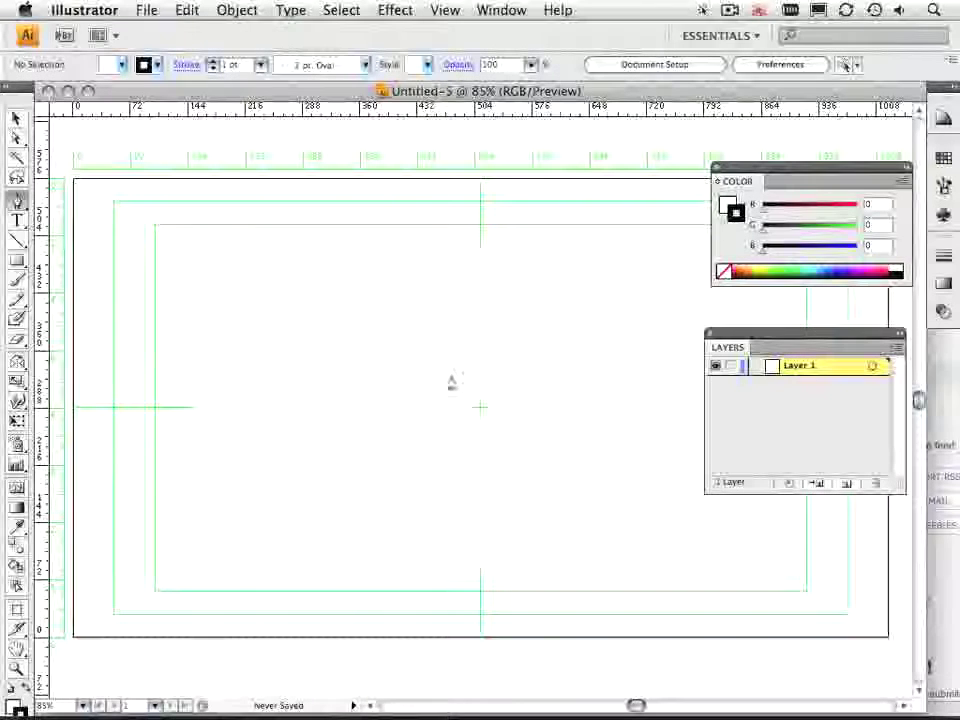
# Place PosterArt.png from the psd folder into the new document
pyautogui.click(146, 10)
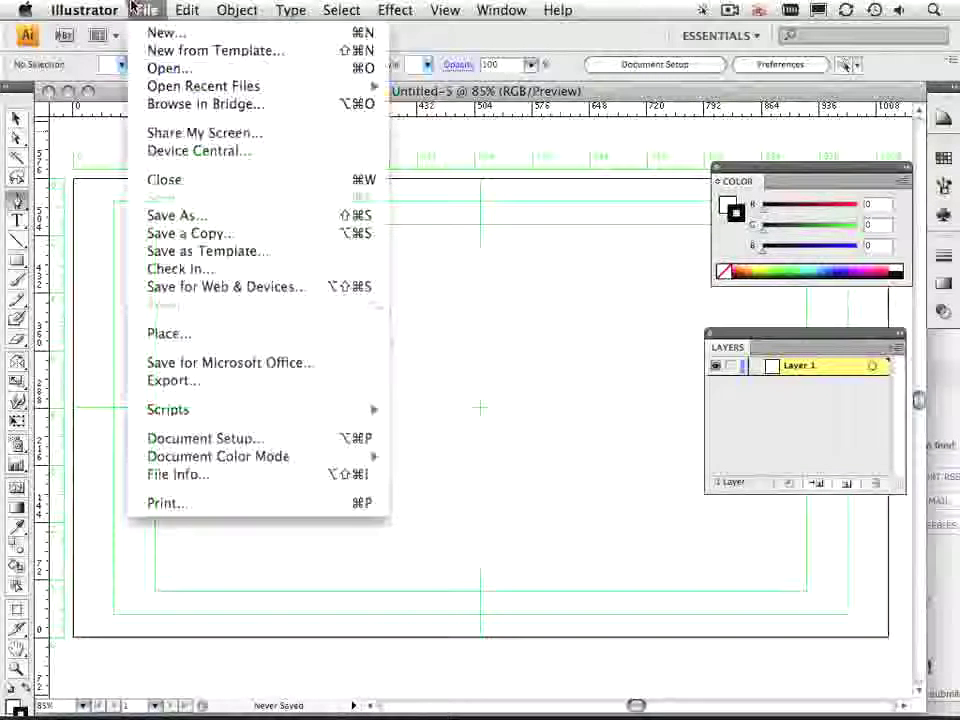
pyautogui.click(211, 344)
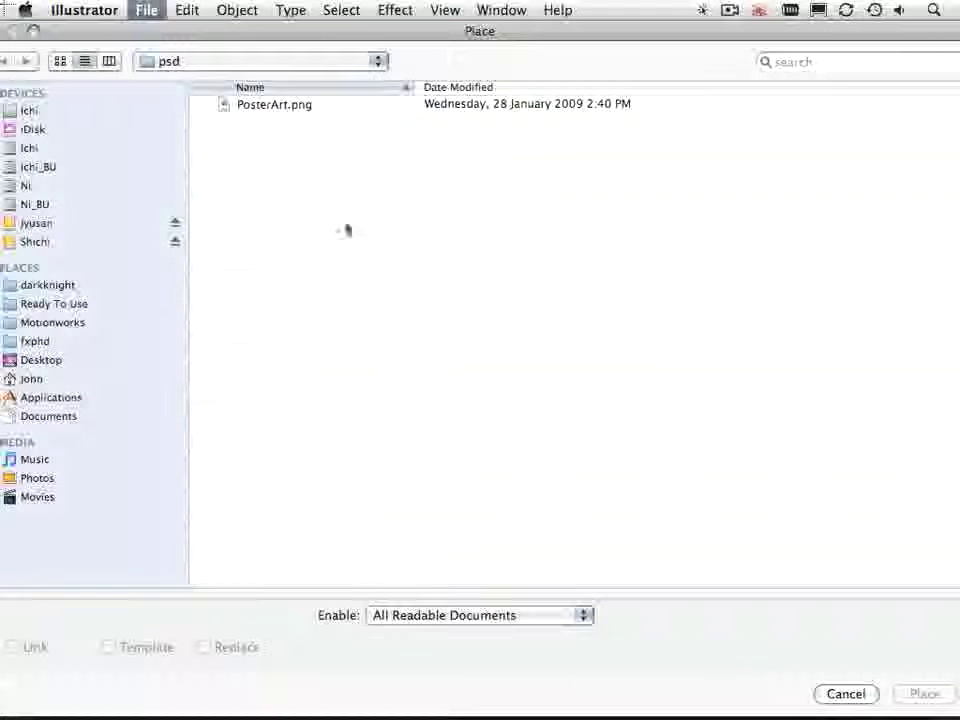
pyautogui.click(272, 102)
pyautogui.press('Return')
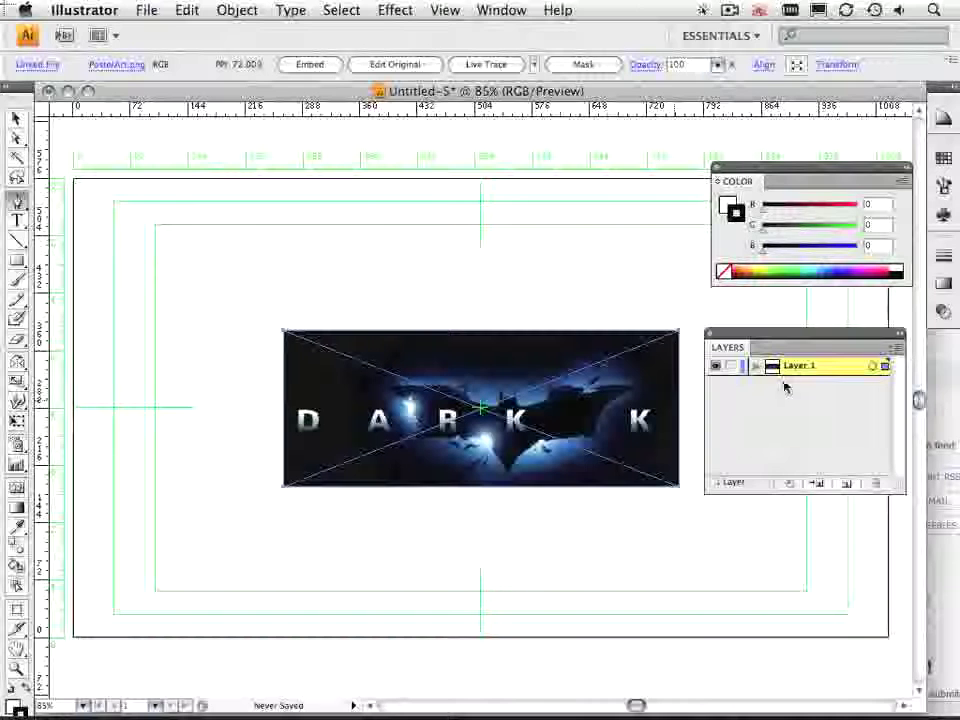
# Turn the poster image's layer into a template layer with images dimmed to 75%
pyautogui.doubleClick(795, 367)
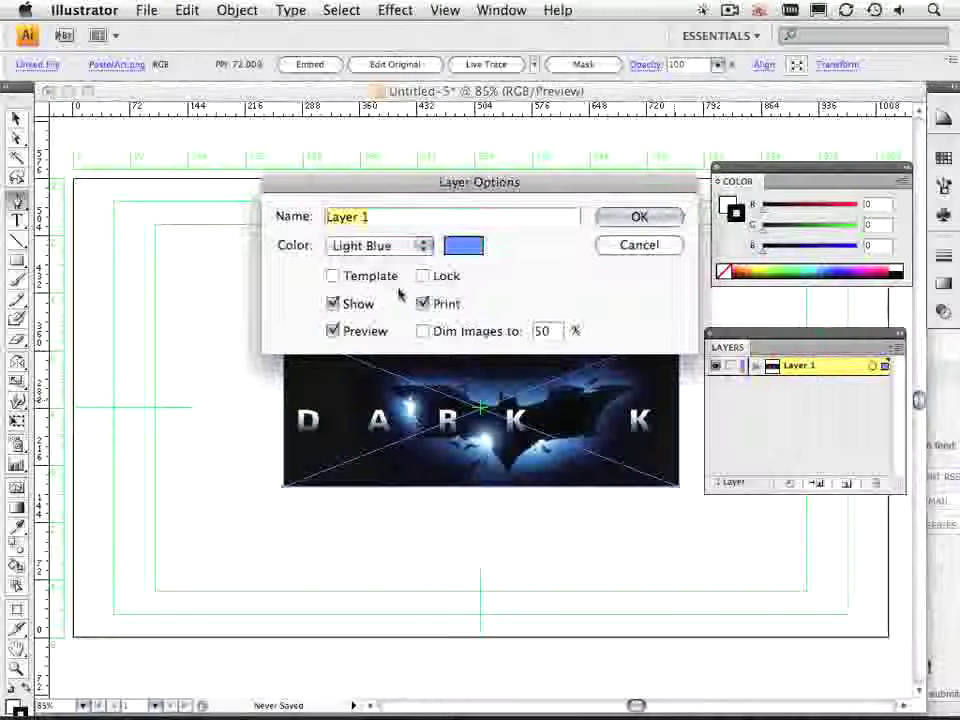
pyautogui.click(334, 276)
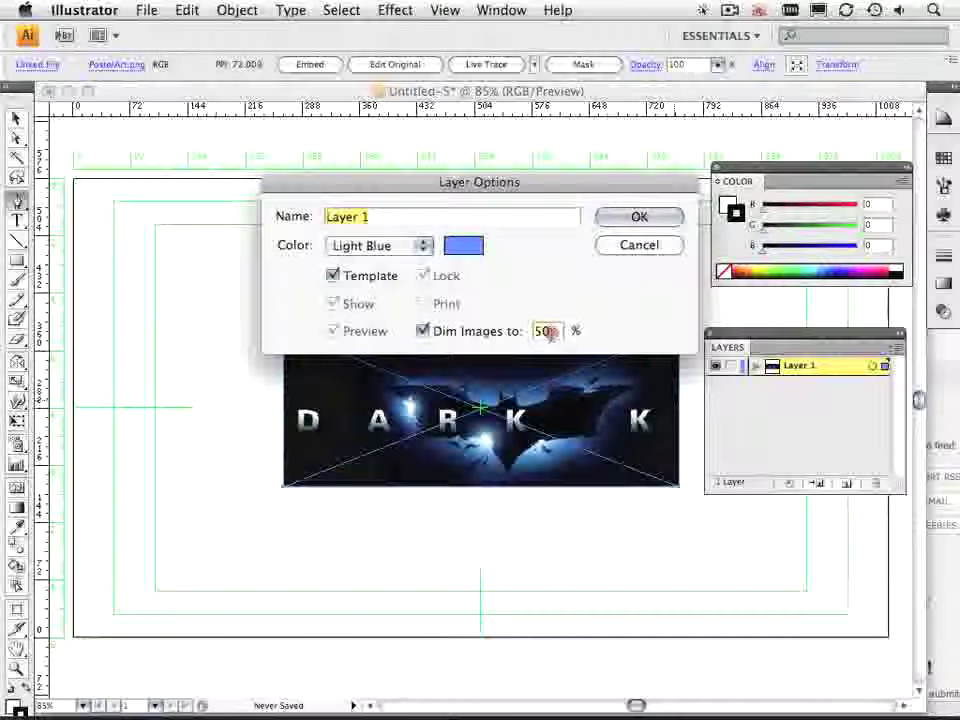
pyautogui.click(549, 332)
pyautogui.write('75')
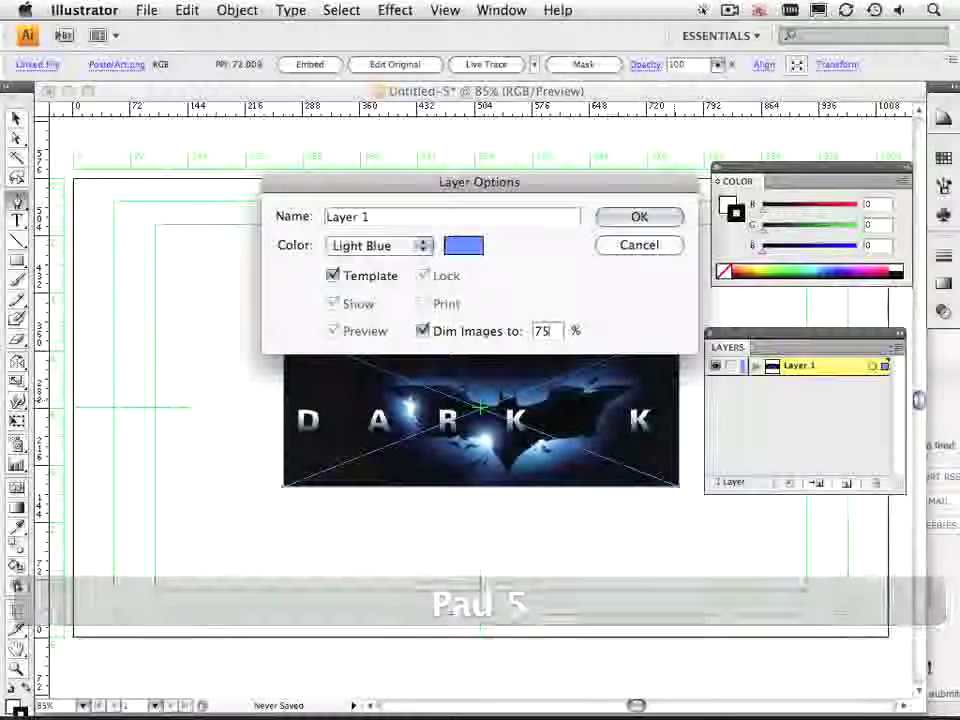
pyautogui.press('Return')
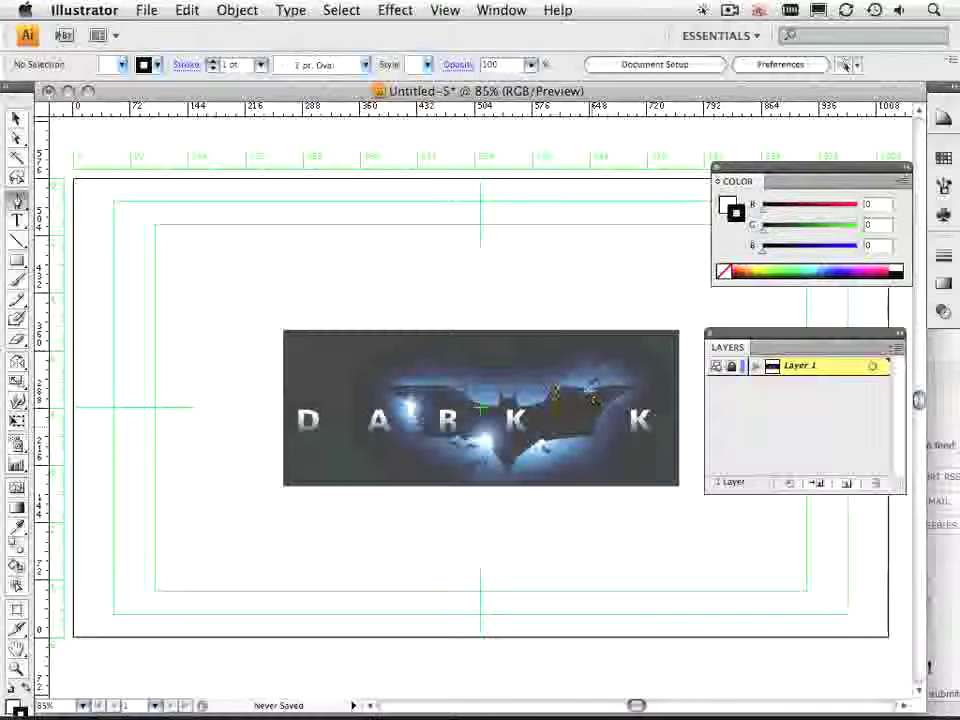
# Add a new layer above the template and place a vertical guide through the centre of the bat emblem
pyautogui.keyDown('super'); pyautogui.click(565, 412); pyautogui.keyUp('super')
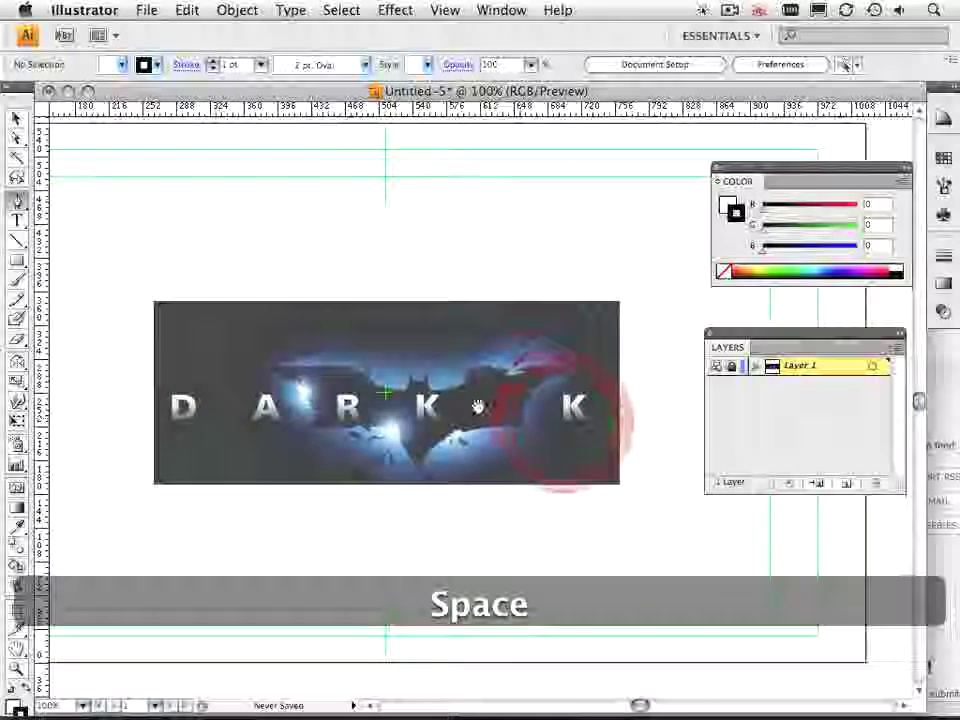
pyautogui.keyDown('super'); pyautogui.click(460, 402); pyautogui.keyUp('super')
pyautogui.moveTo(475, 388); pyautogui.dragTo(481, 363)
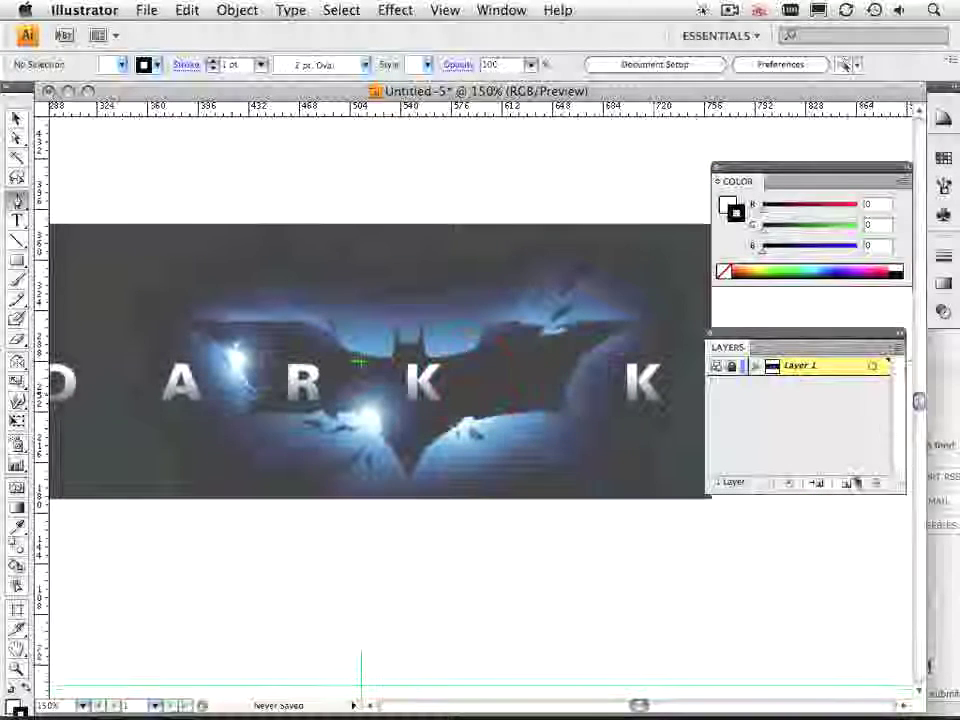
pyautogui.click(847, 485)
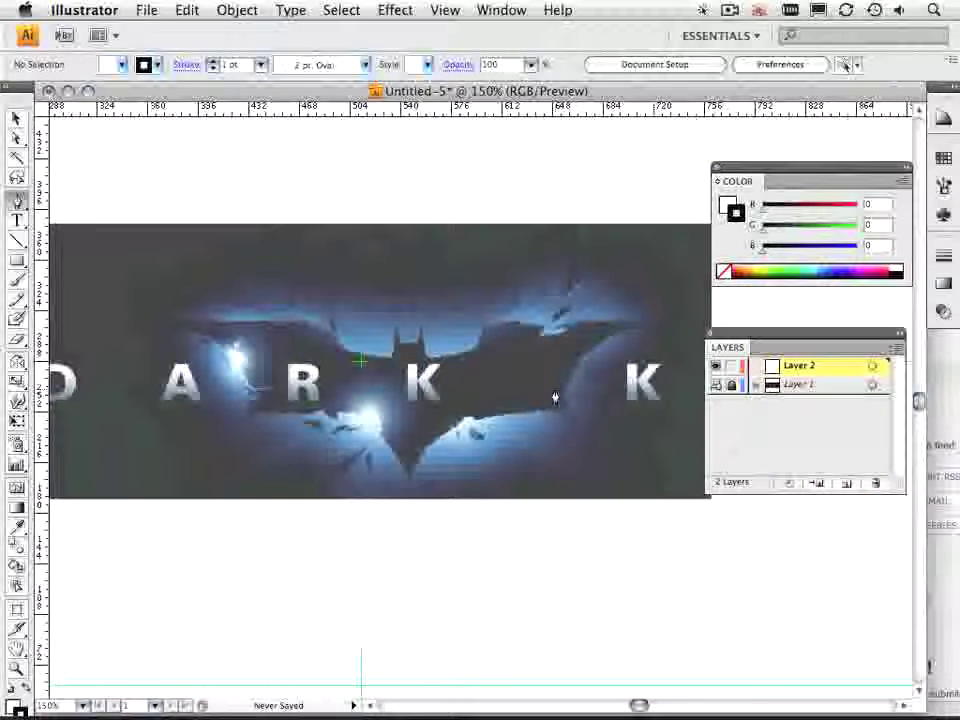
pyautogui.press('p')
pyautogui.keyDown('super'); pyautogui.click(437, 422); pyautogui.keyUp('super')
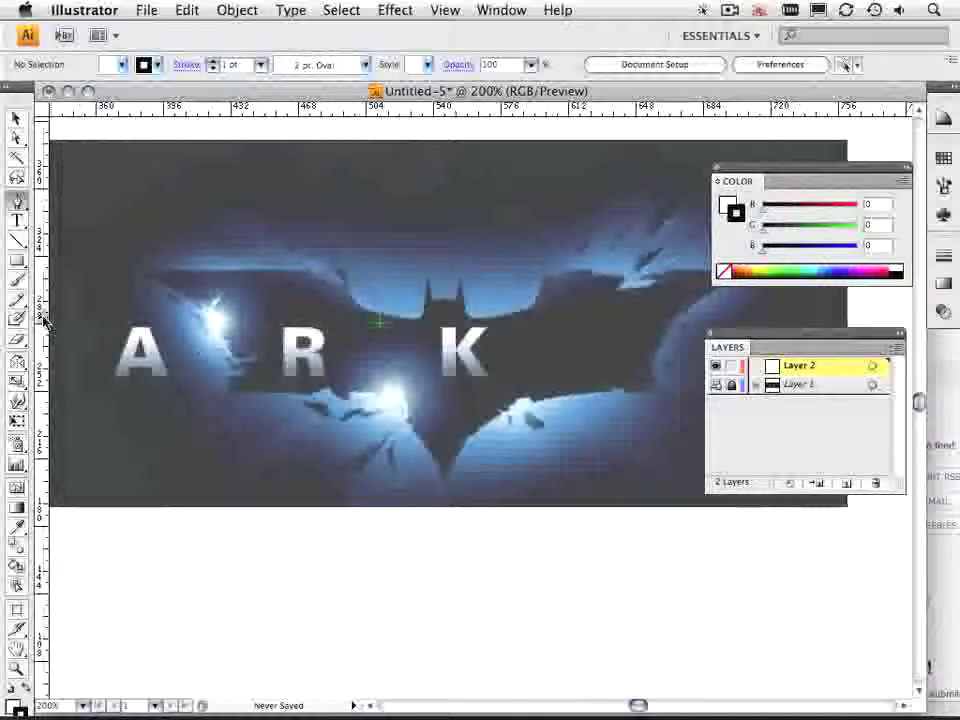
pyautogui.moveTo(44, 320); pyautogui.dragTo(445, 535)
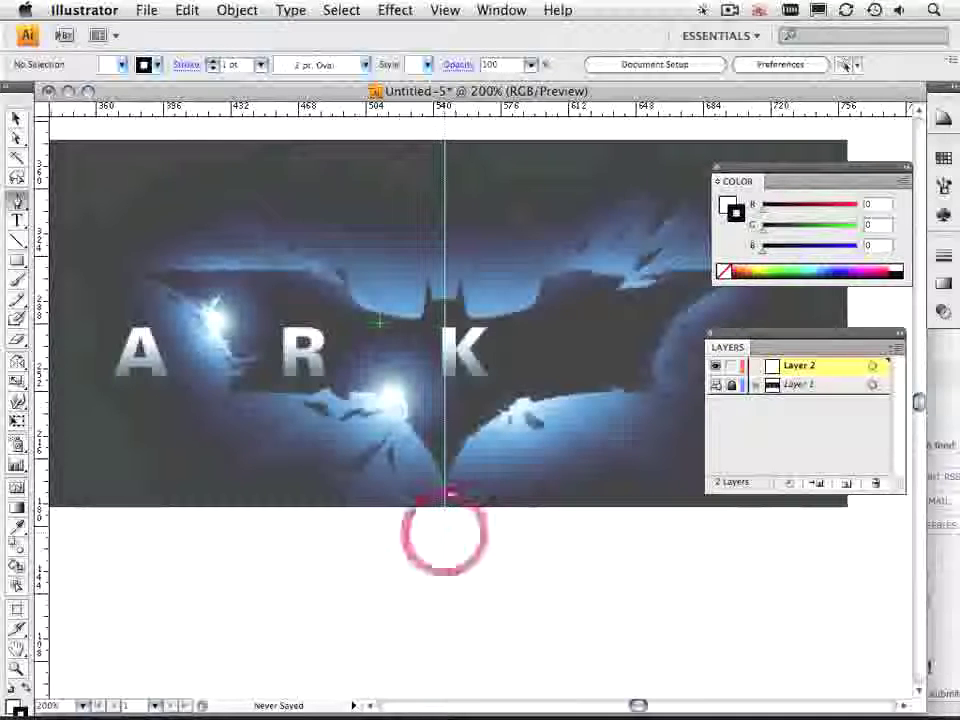
# Trace the bat's lower right wing edge with the Pen tool from the bottom tip to the outer corner, with no fill
pyautogui.click(444, 491)
pyautogui.moveTo(501, 411); pyautogui.dragTo(540, 391)
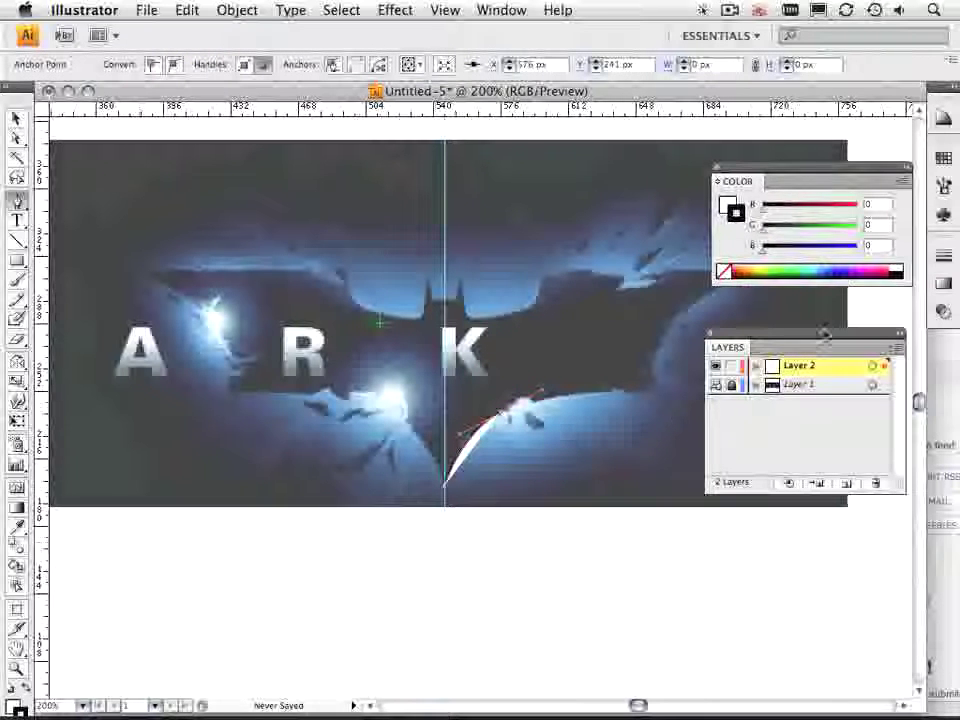
pyautogui.click(727, 206)
pyautogui.click(723, 271)
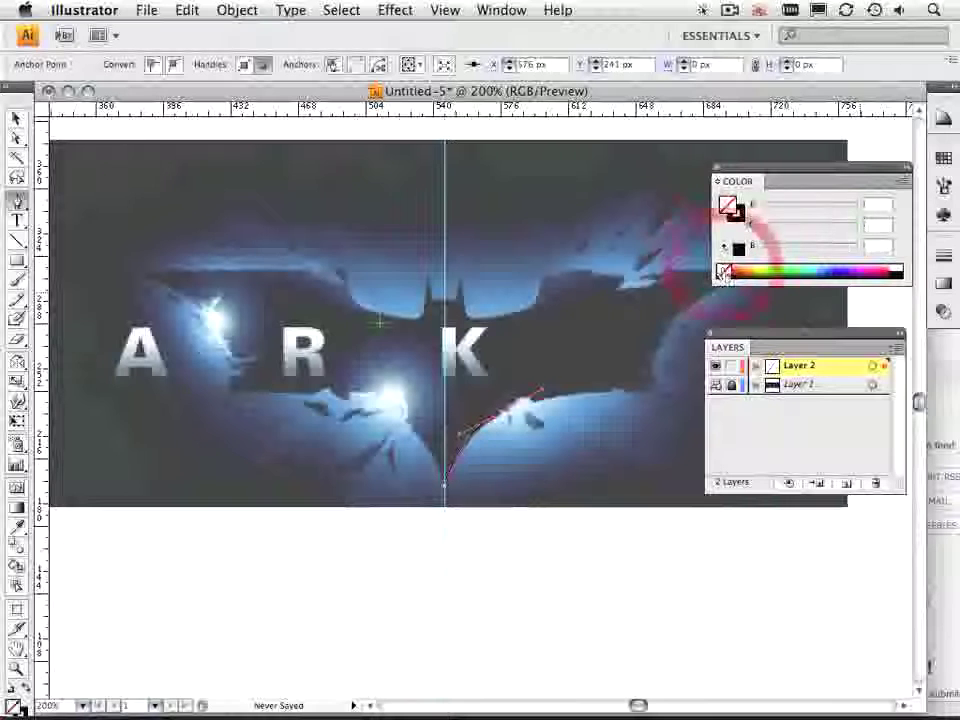
pyautogui.click(632, 391)
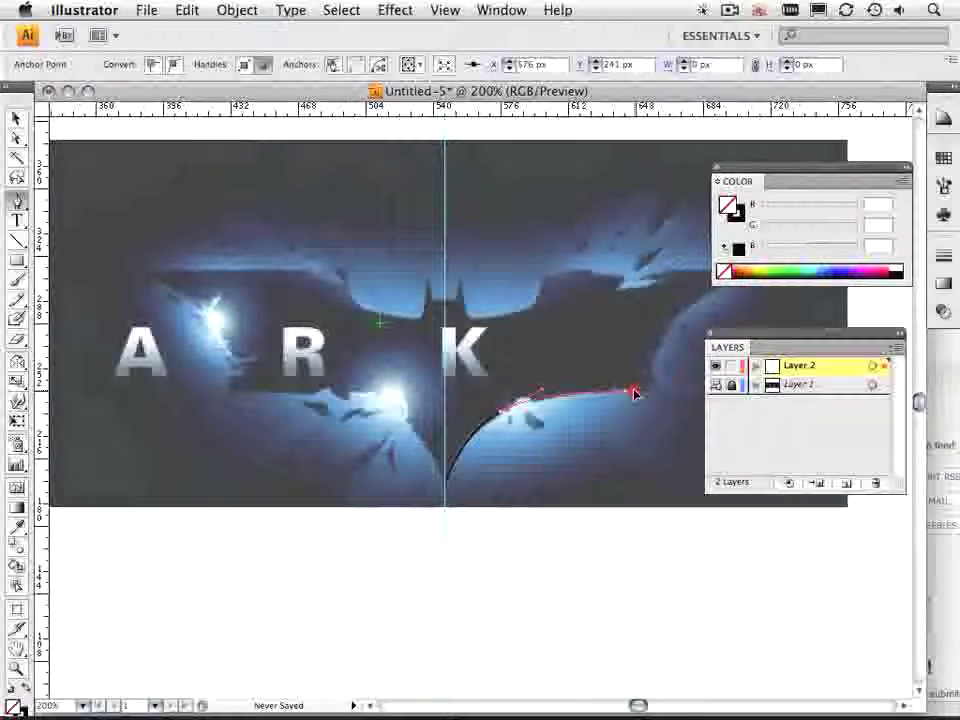
pyautogui.click(659, 384)
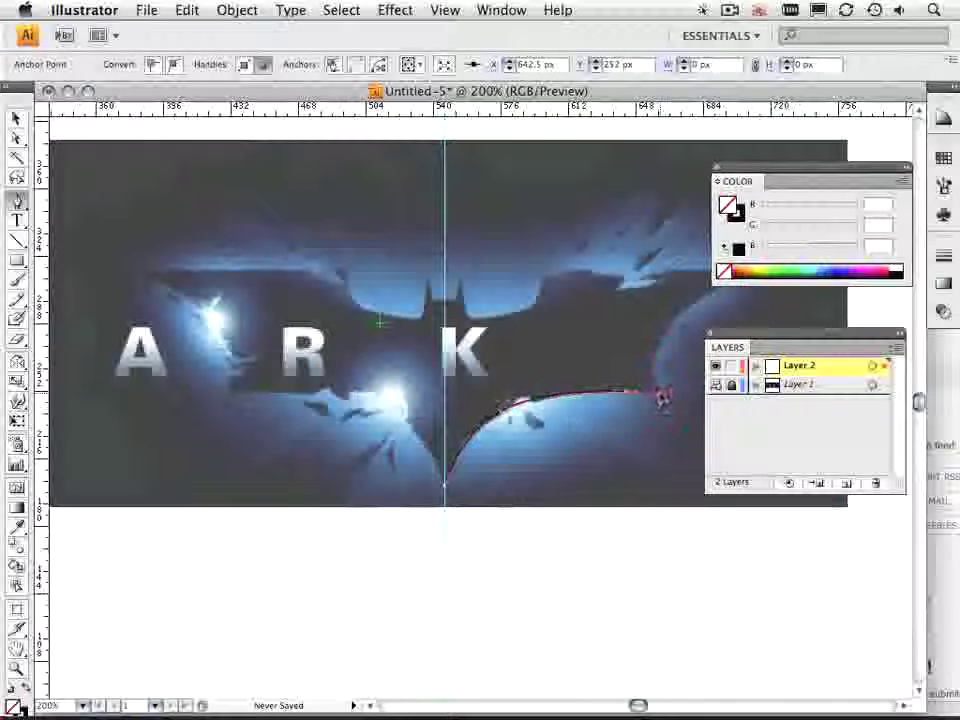
# Continue the path along the curved outer edge of the right wing up to the wing tip
pyautogui.click(680, 305)
pyautogui.moveTo(622, 316); pyautogui.dragTo(512, 357)
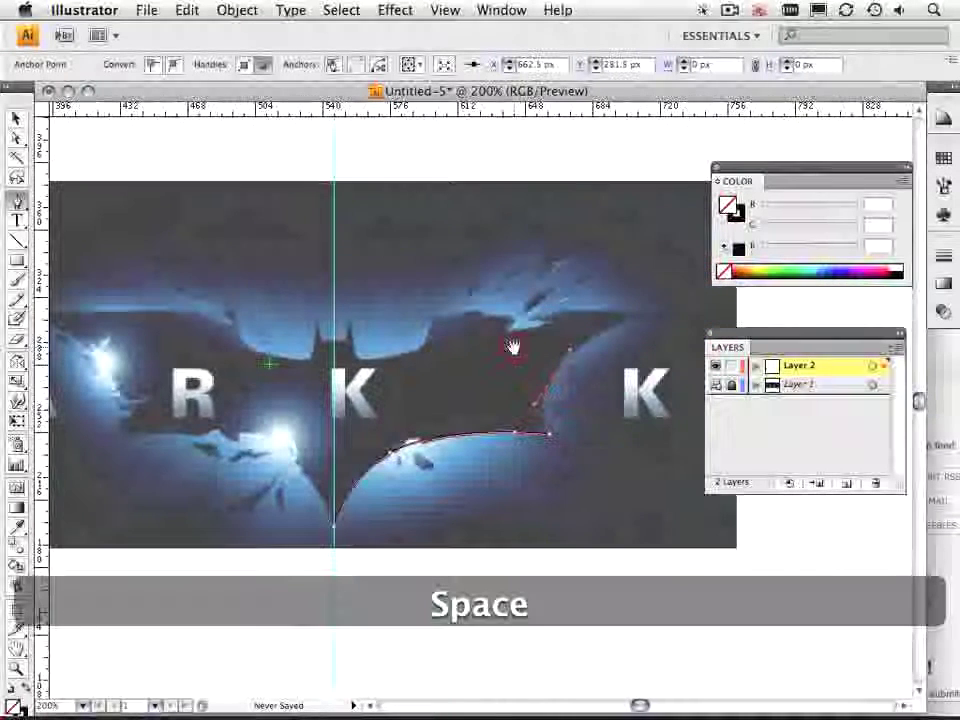
pyautogui.click(642, 318)
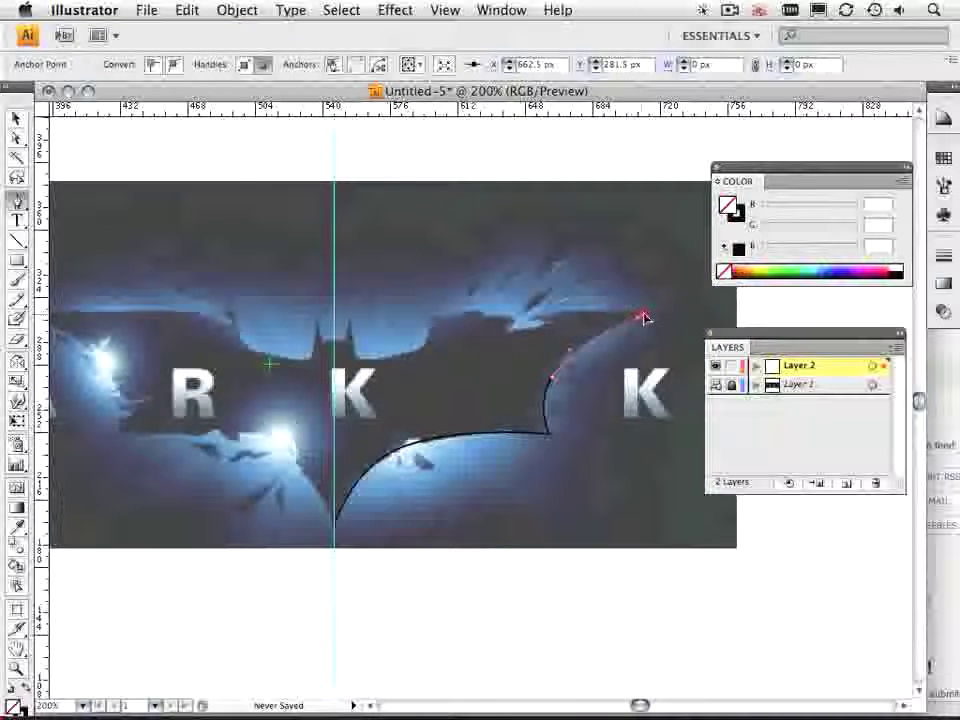
pyautogui.click(664, 316)
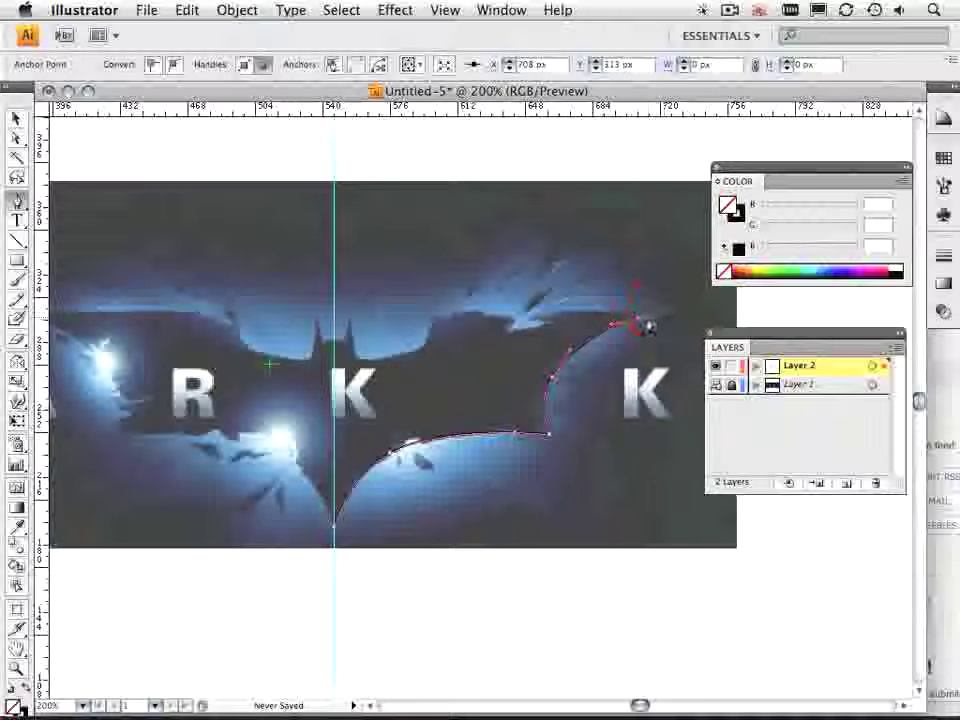
pyautogui.moveTo(645, 318); pyautogui.dragTo(660, 298)
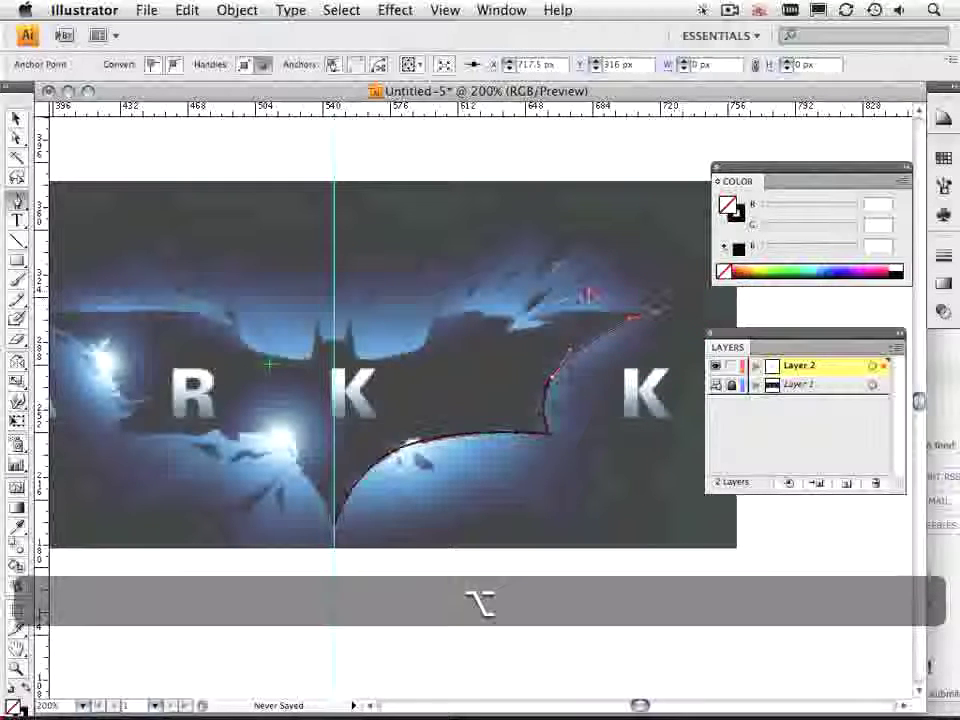
# Draw the right wing's straight horizontal top edge from the wing tip to its inner corner, retracting the tip's curve handle
pyautogui.keyDown('alt'); pyautogui.click(588, 296); pyautogui.keyUp('alt')
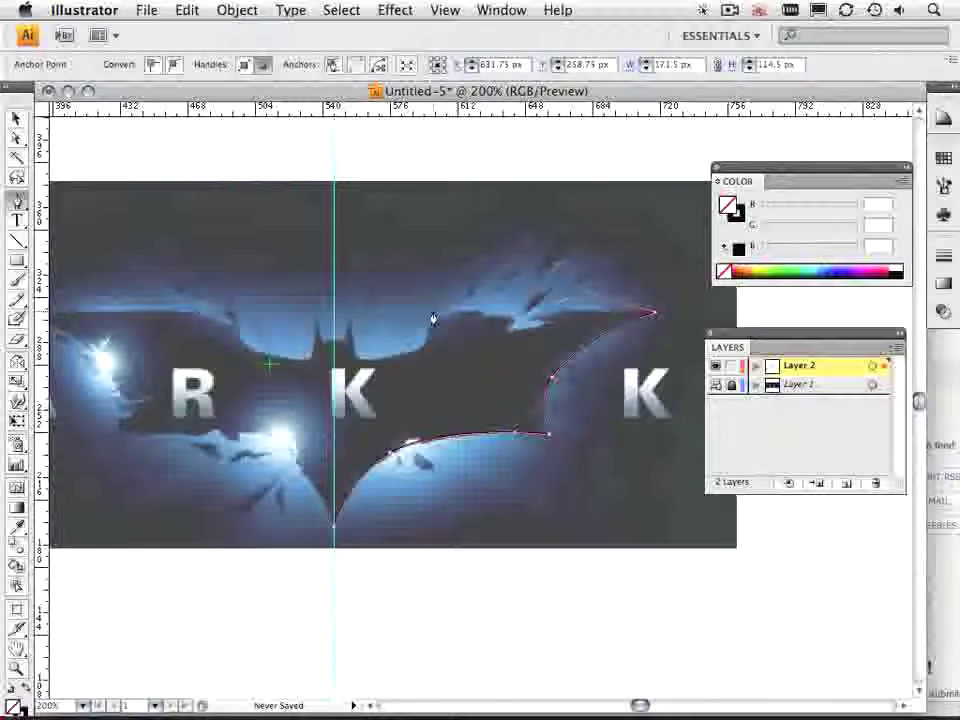
pyautogui.keyDown('shift'); pyautogui.click(433, 318); pyautogui.keyUp('shift')
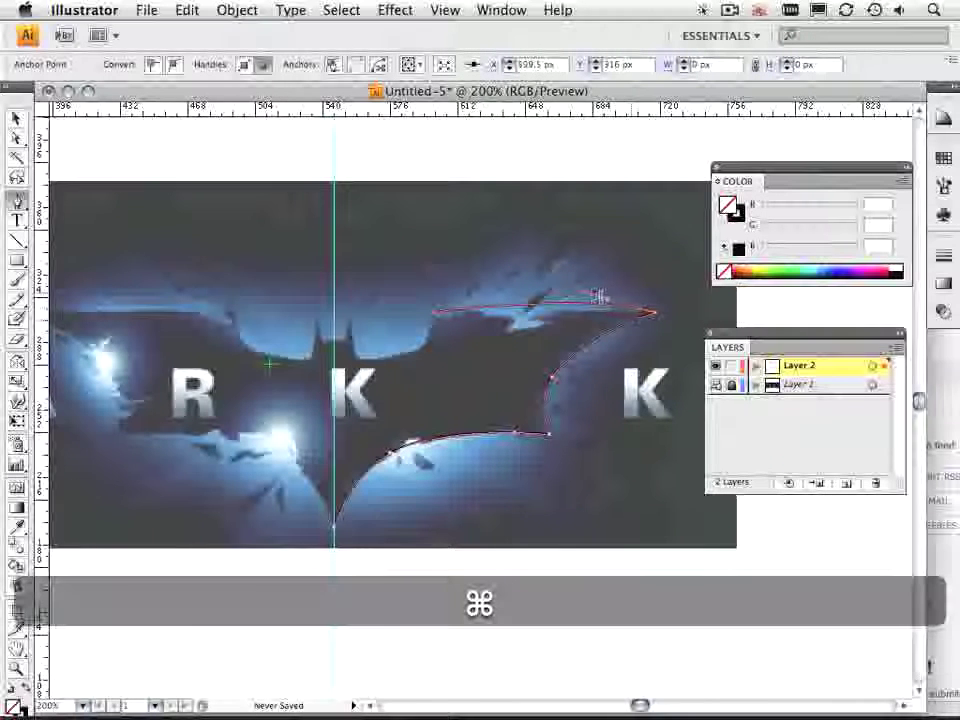
pyautogui.keyDown('super'); pyautogui.click(634, 313); pyautogui.keyUp('super')
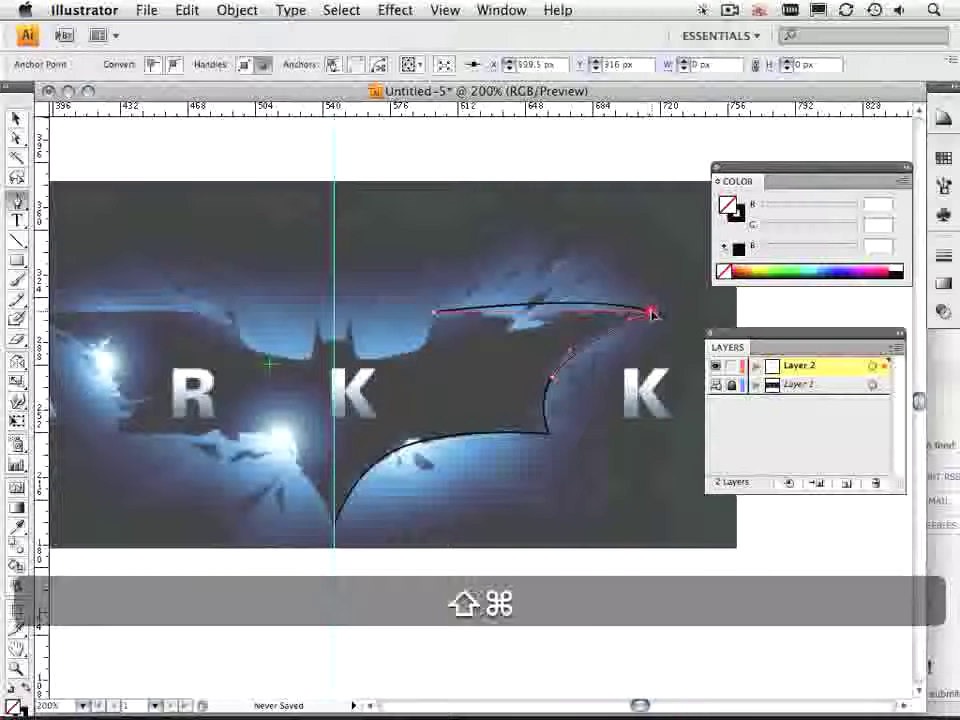
pyautogui.keyDown('super'); pyautogui.click(650, 314); pyautogui.keyUp('super')
pyautogui.click(434, 316)
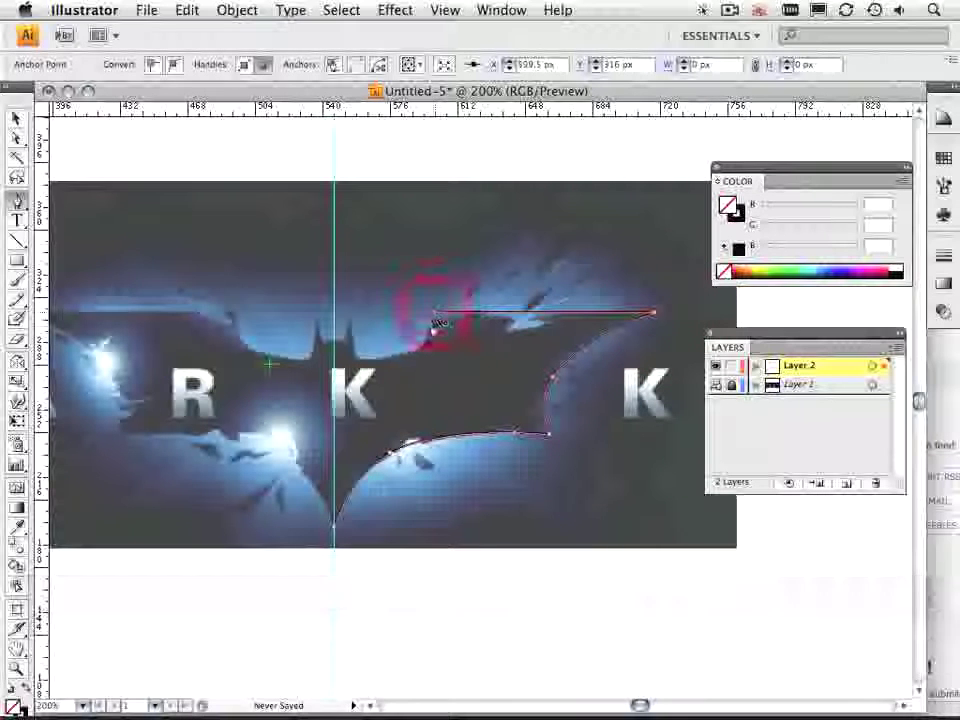
# Continue the path along the curve from the right wing's inner corner to the base of the ear, refining the bend point between them
pyautogui.moveTo(427, 341); pyautogui.dragTo(363, 358)
pyautogui.press('super')
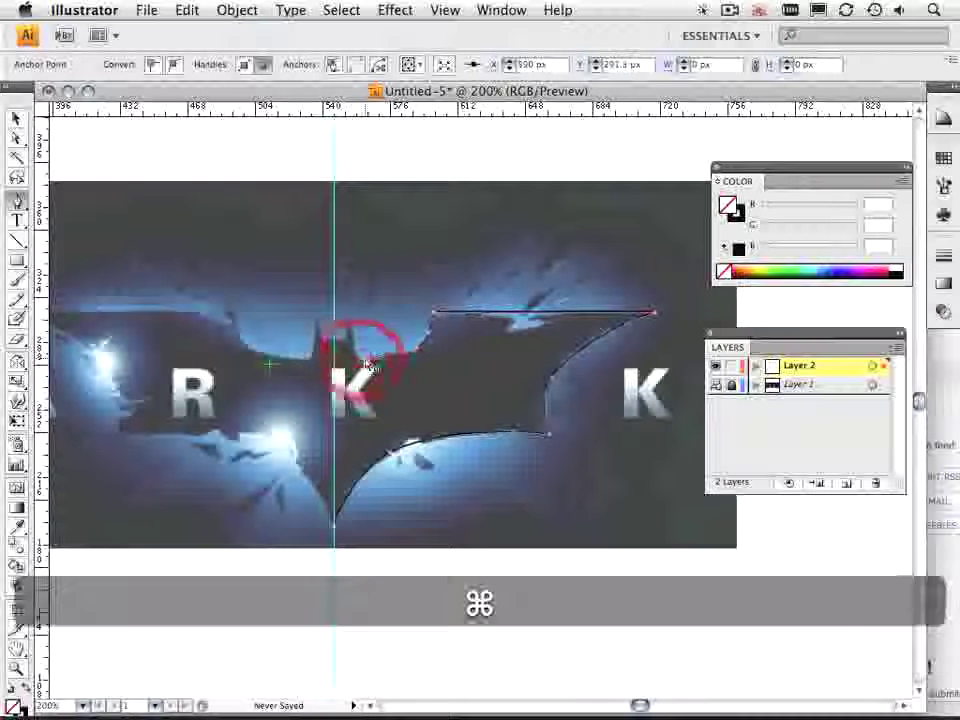
pyautogui.keyDown('super'); pyautogui.click(430, 352); pyautogui.keyUp('super')
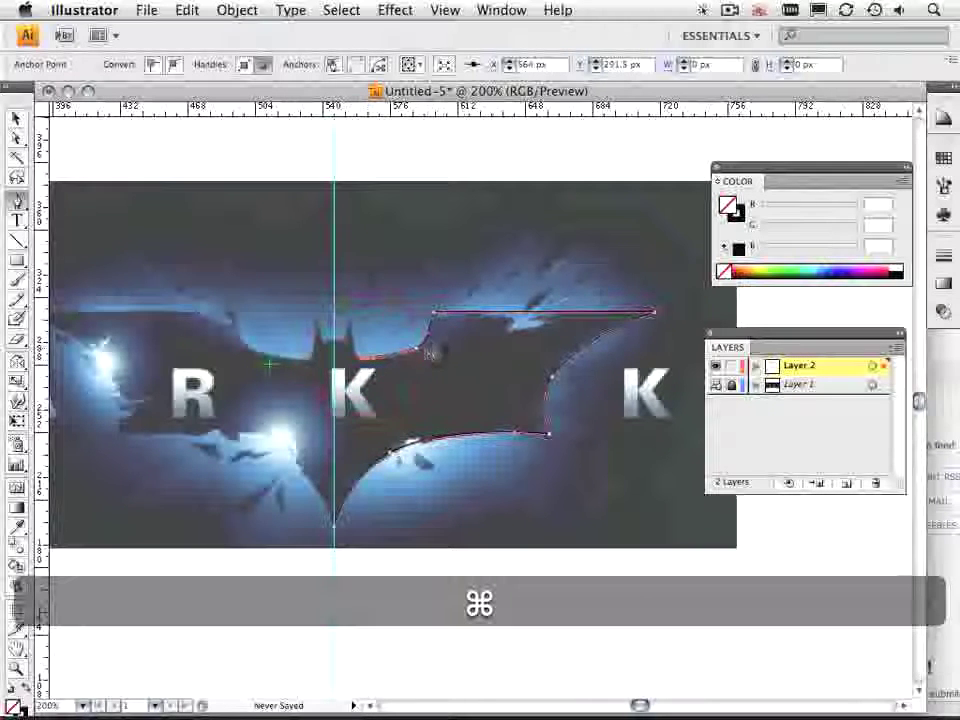
pyautogui.keyDown('super'); pyautogui.click(420, 355); pyautogui.keyUp('super')
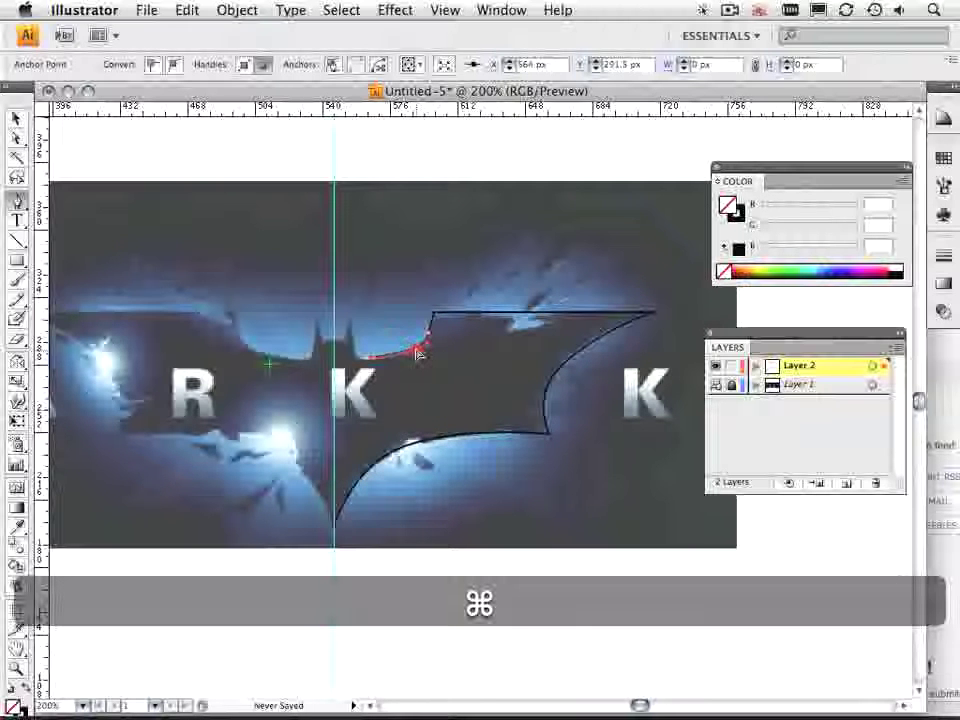
pyautogui.keyDown('super'); pyautogui.click(418, 352); pyautogui.keyUp('super')
pyautogui.keyDown('alt'); pyautogui.click(370, 360); pyautogui.keyUp('alt')
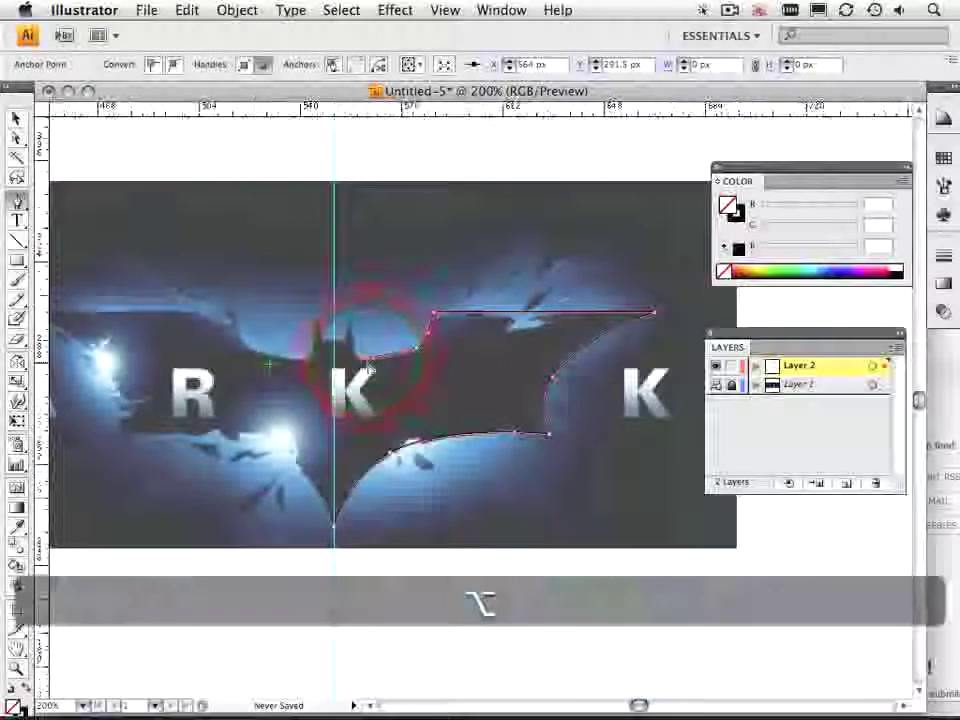
# Trace the bat's right ear from the curved base up to its pointed tip and down to its inner base
pyautogui.scroll(2, 370, 368)
pyautogui.click(342, 327)
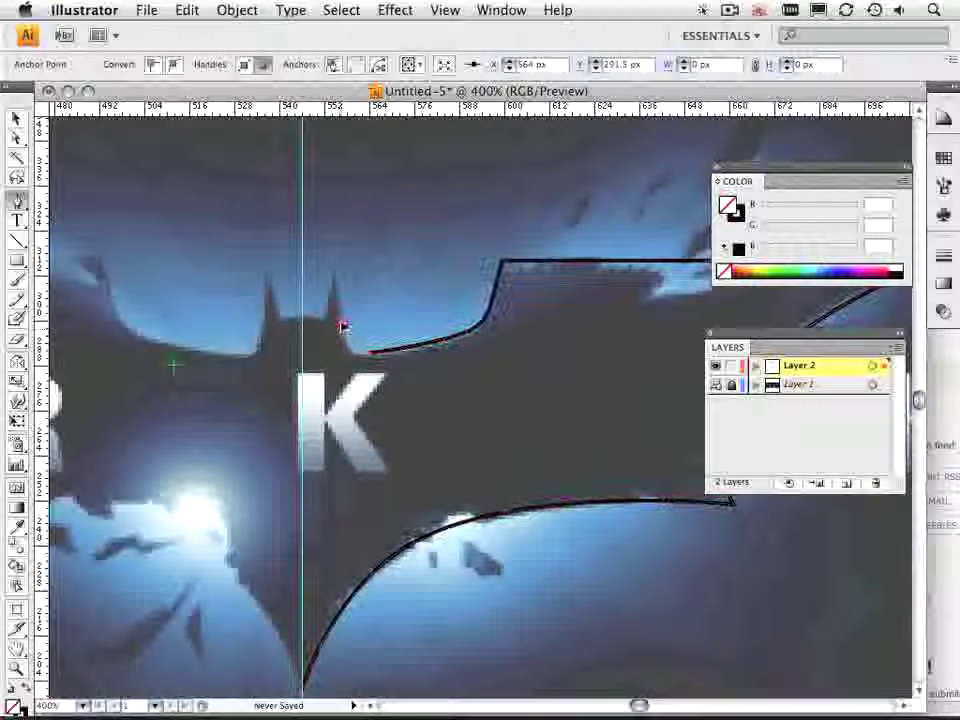
pyautogui.moveTo(342, 327); pyautogui.dragTo(339, 313)
pyautogui.click(337, 283)
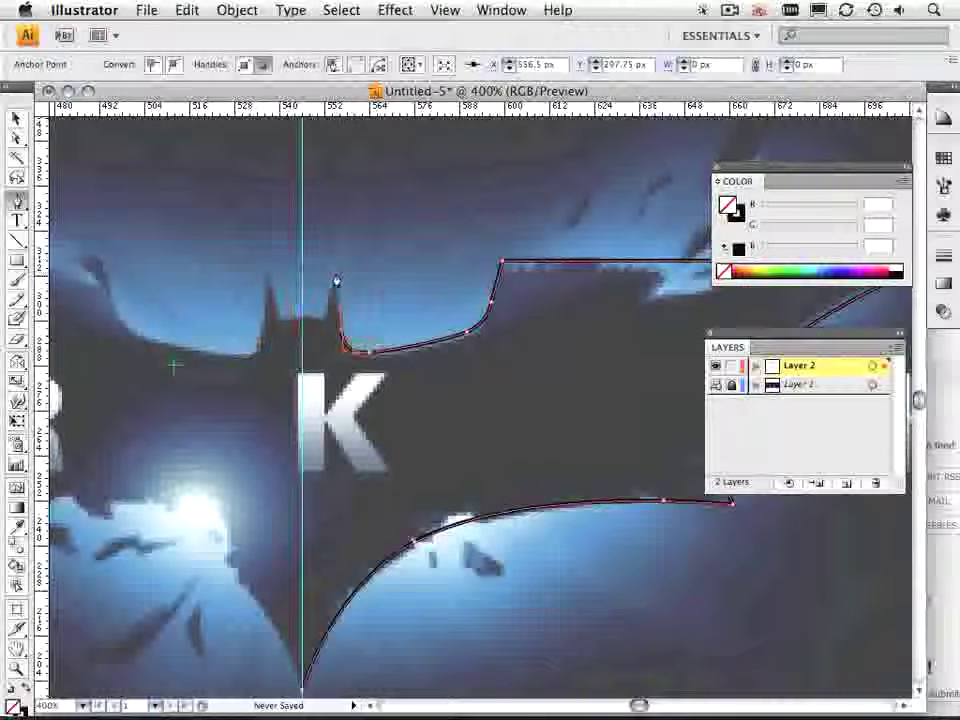
pyautogui.click(340, 329)
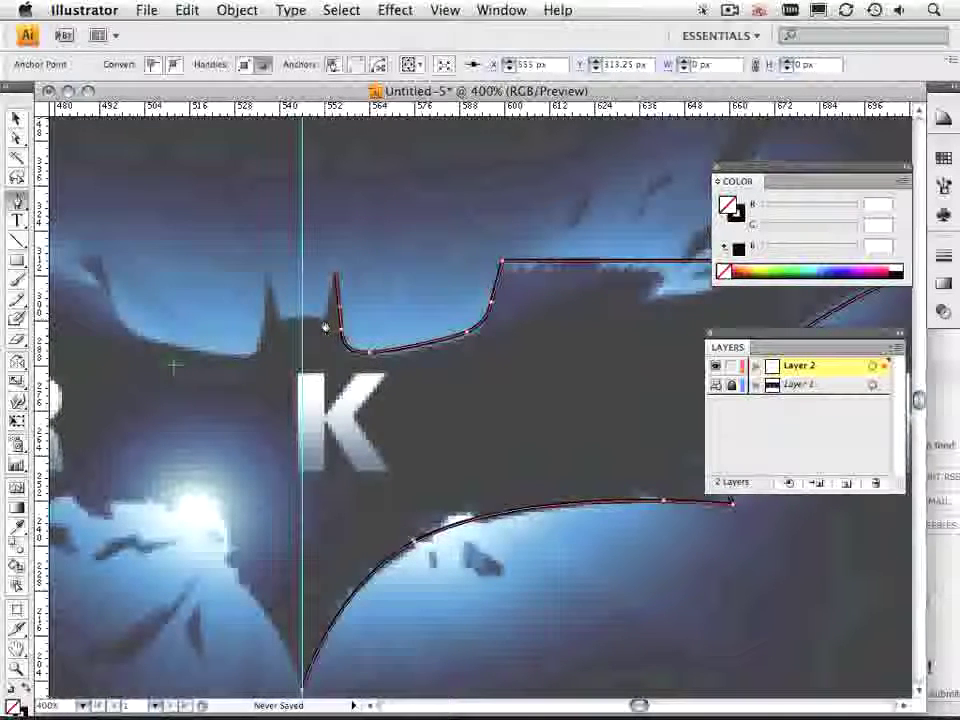
pyautogui.click(324, 321)
# Turn on Smart Guides and end the half outline on the centre guide at the top of the head
pyautogui.scroll(2, 310, 320)
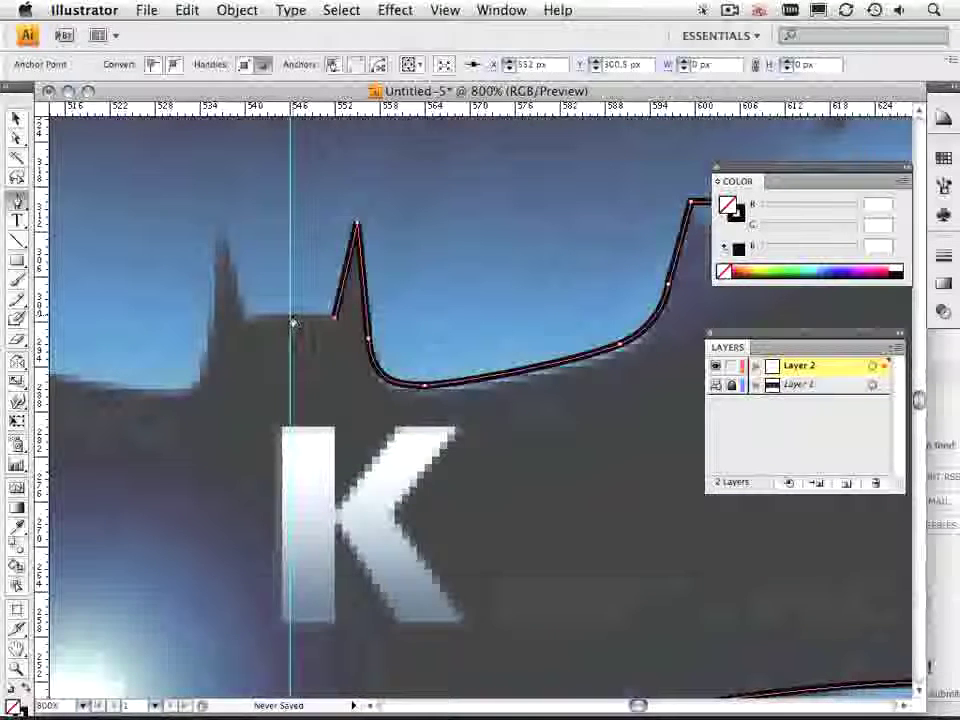
pyautogui.press('super+u')
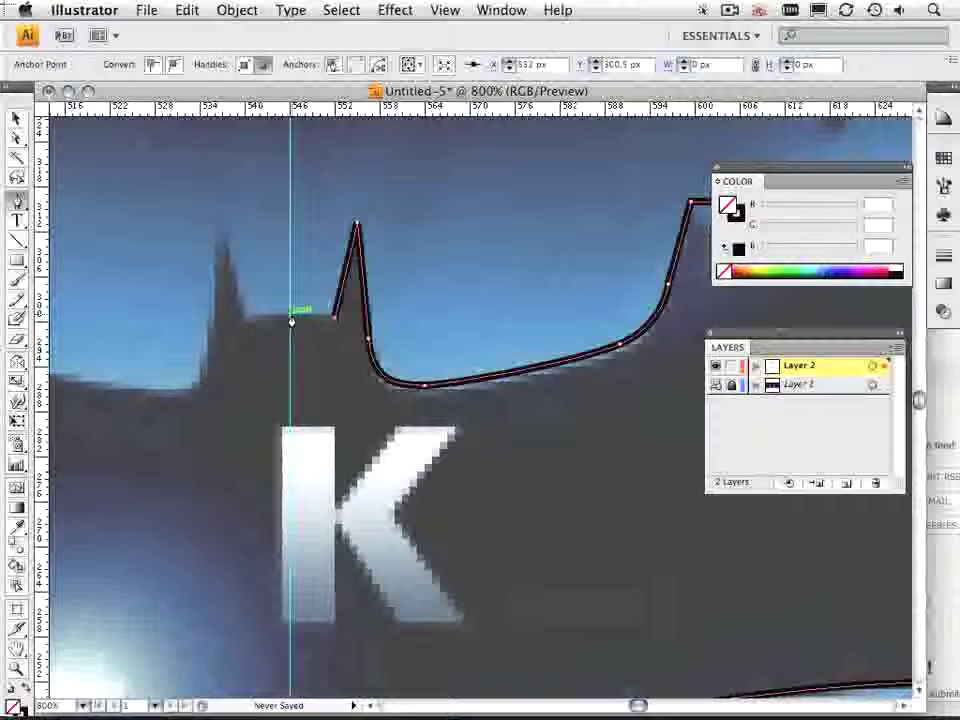
pyautogui.press('super+z')
pyautogui.press('super+z')
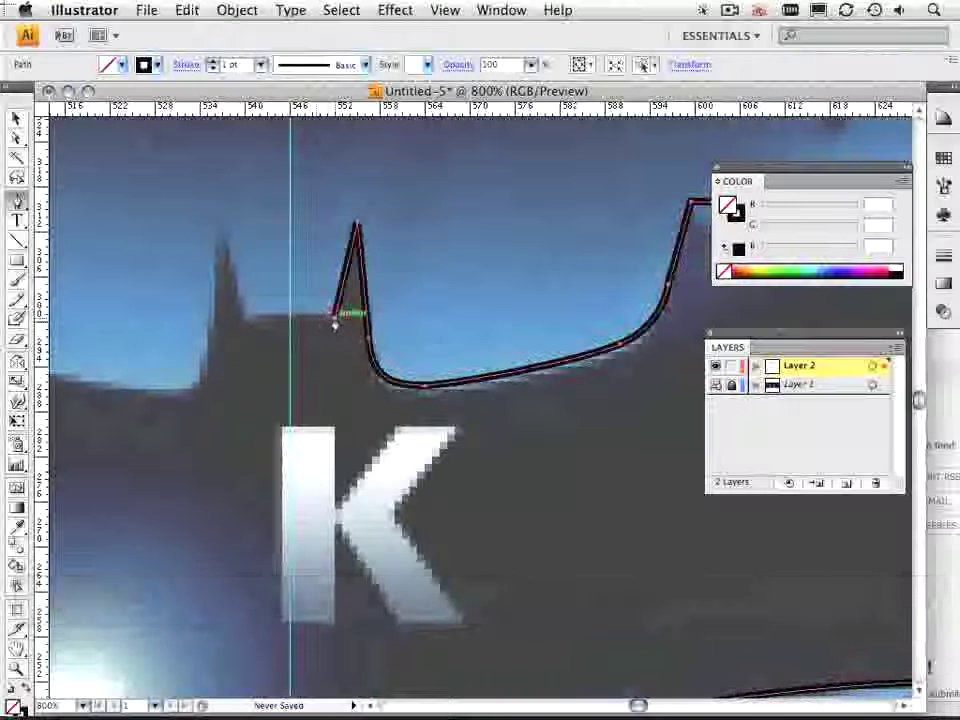
pyautogui.click(290, 316)
# Check the bottom tip against the centre guide and select the entire traced half of the bat outline
pyautogui.moveTo(425, 517); pyautogui.dragTo(557, 221)
pyautogui.press('alt+super+space')
pyautogui.click(435, 285)
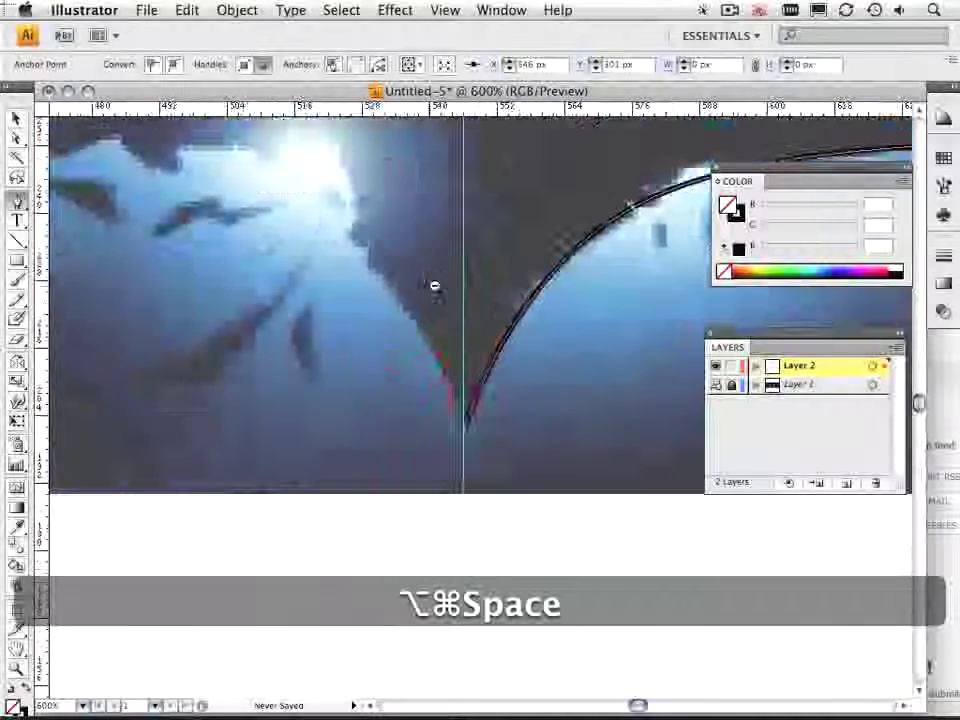
pyautogui.click(553, 294)
pyautogui.click(553, 294)
pyautogui.click(465, 350)
pyautogui.moveTo(465, 350); pyautogui.dragTo(410, 325)
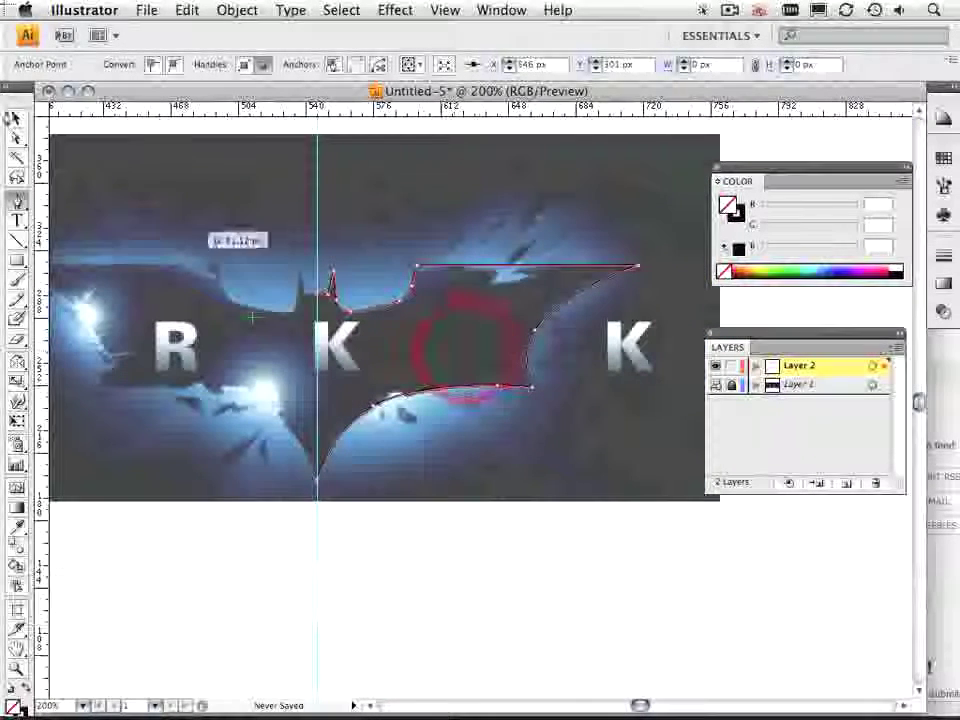
pyautogui.press('v')
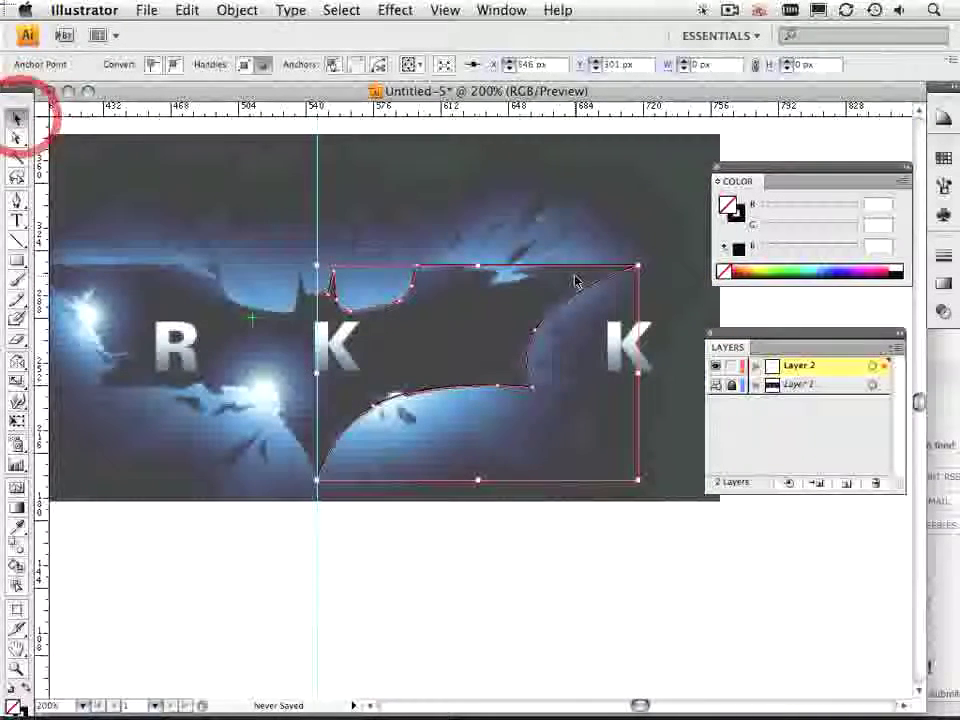
pyautogui.click(508, 311)
pyautogui.click(505, 268)
pyautogui.scroll(-1, 505, 268)
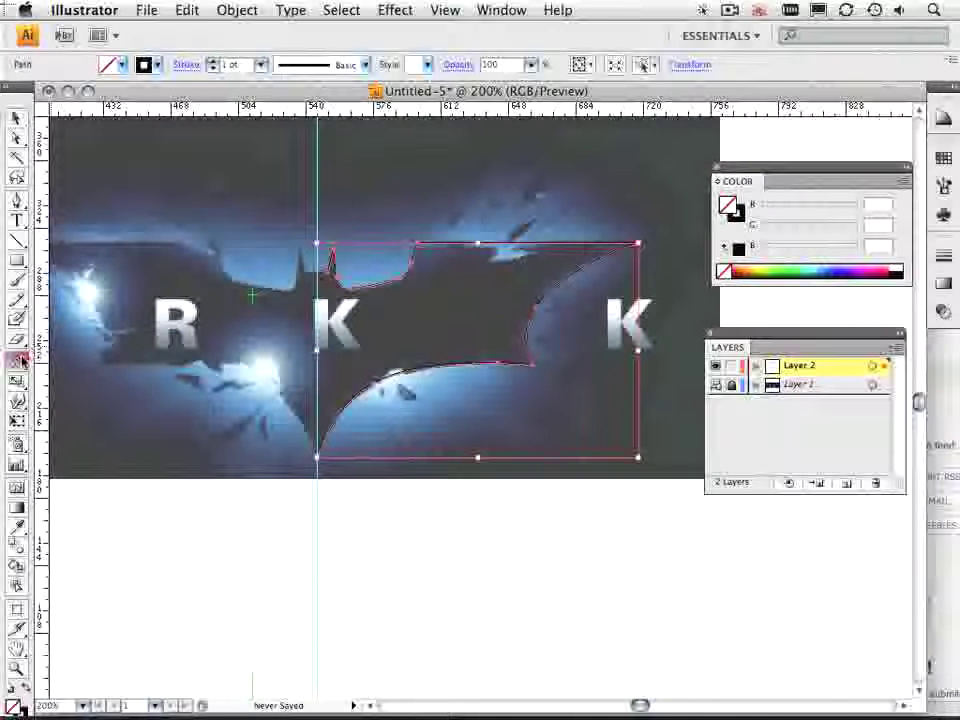
# Reflect a copy of the half outline across the vertical axis at 90°, using the bottom tip anchor on the guide as origin
pyautogui.moveTo(20, 360); pyautogui.dragTo(73, 375)
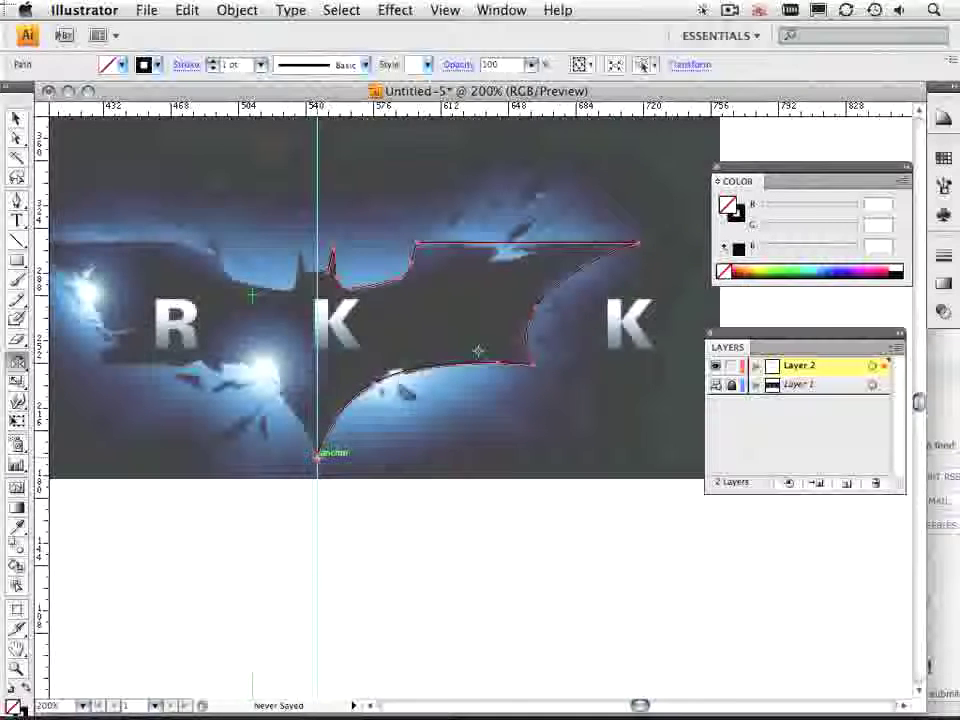
pyautogui.press('alt')
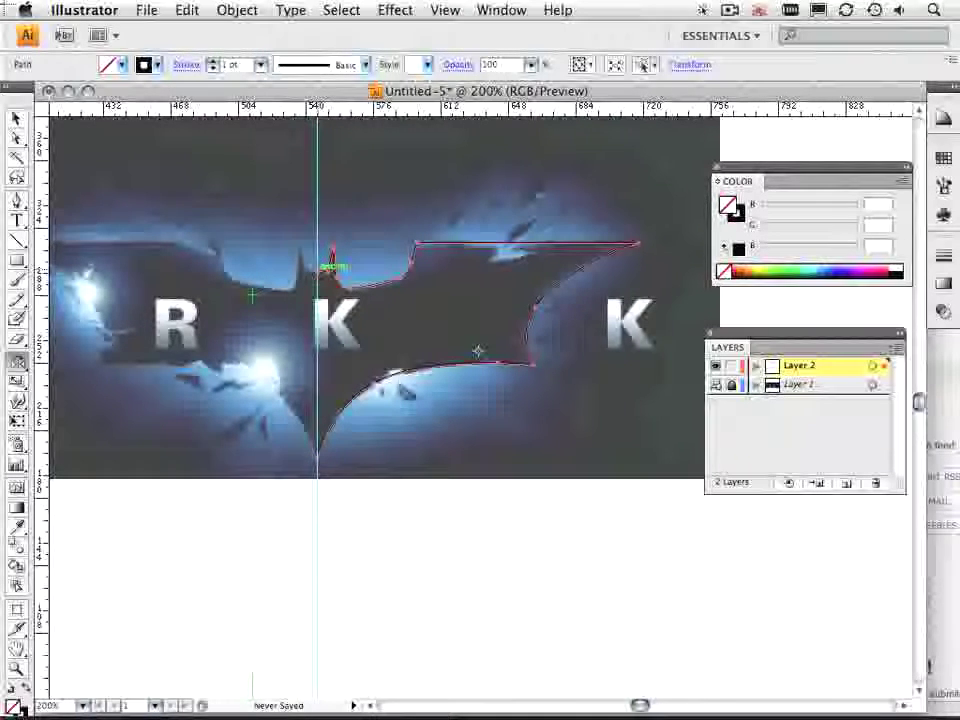
pyautogui.press('alt')
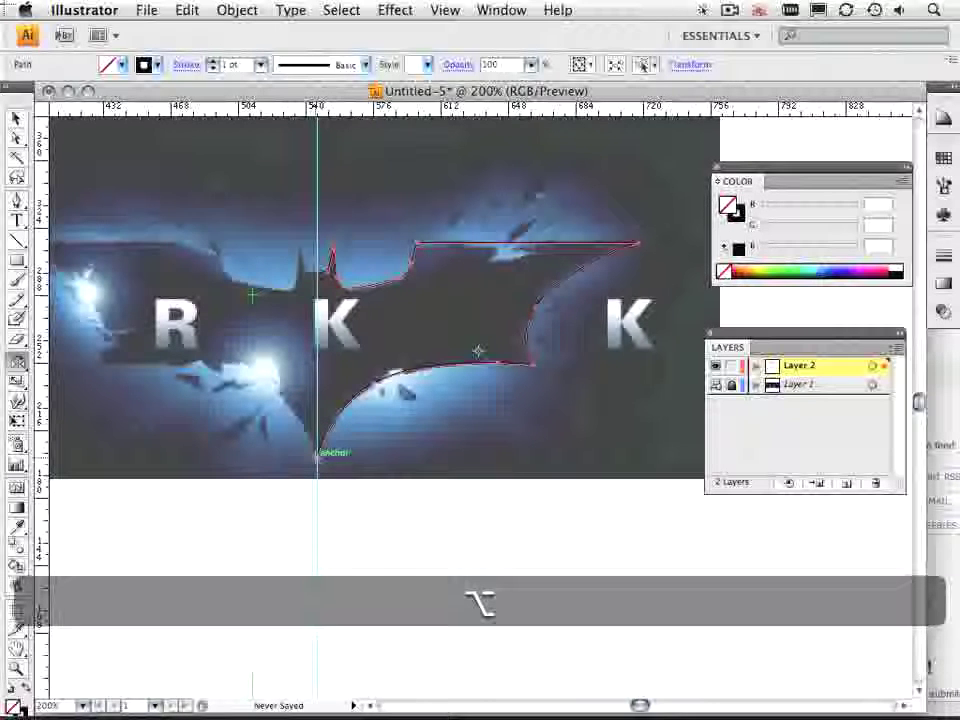
pyautogui.keyDown('alt'); pyautogui.click(318, 455); pyautogui.keyUp('alt')
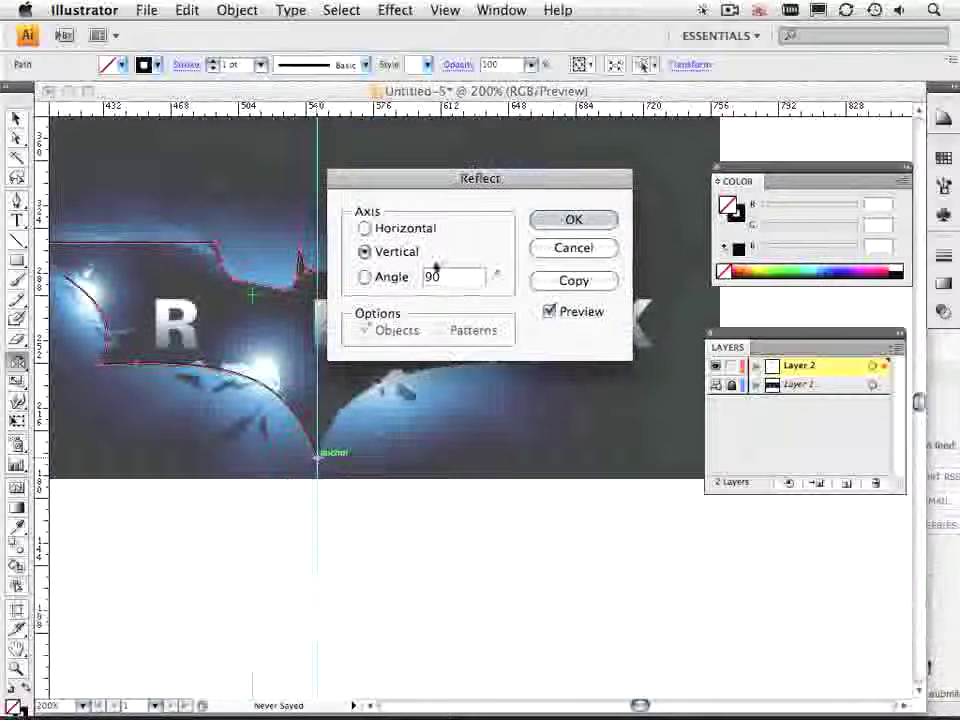
pyautogui.moveTo(498, 183); pyautogui.dragTo(624, 366)
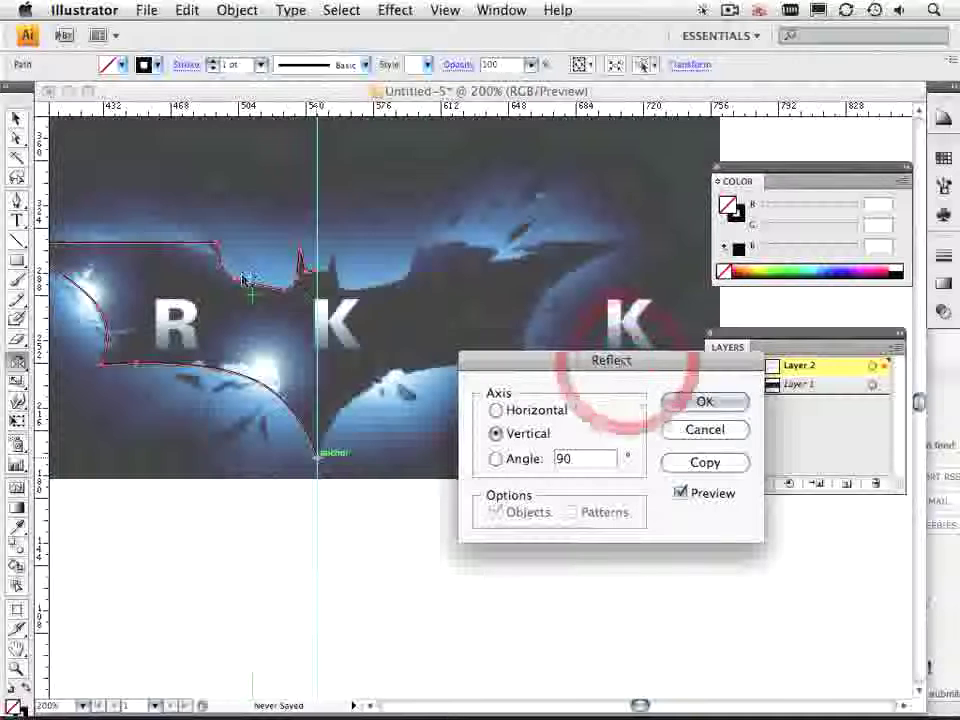
pyautogui.click(680, 492)
pyautogui.click(680, 492)
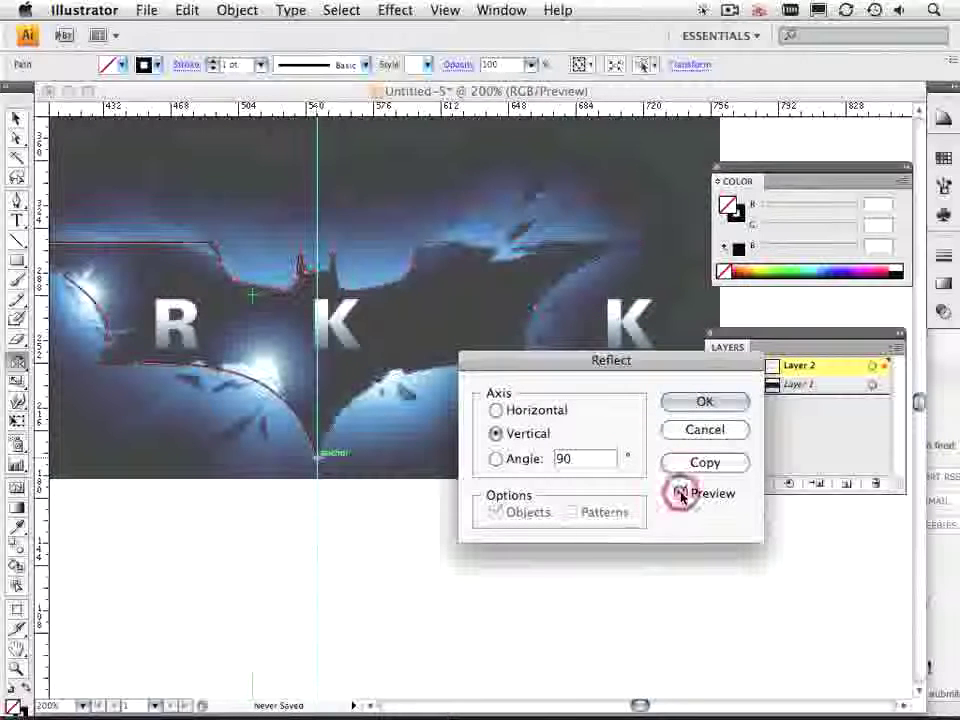
pyautogui.click(704, 463)
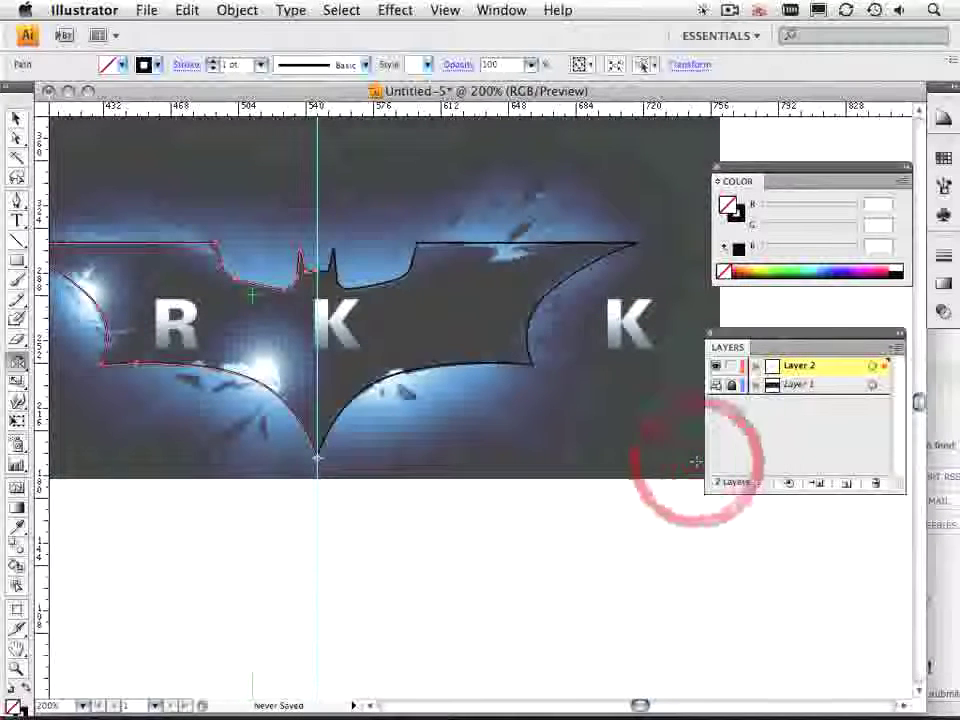
# Join the two halves' endpoints at the top centre of the head with a smooth point
pyautogui.press('super+shift+a')
pyautogui.press('super+space')
pyautogui.moveTo(272, 237); pyautogui.dragTo(386, 336)
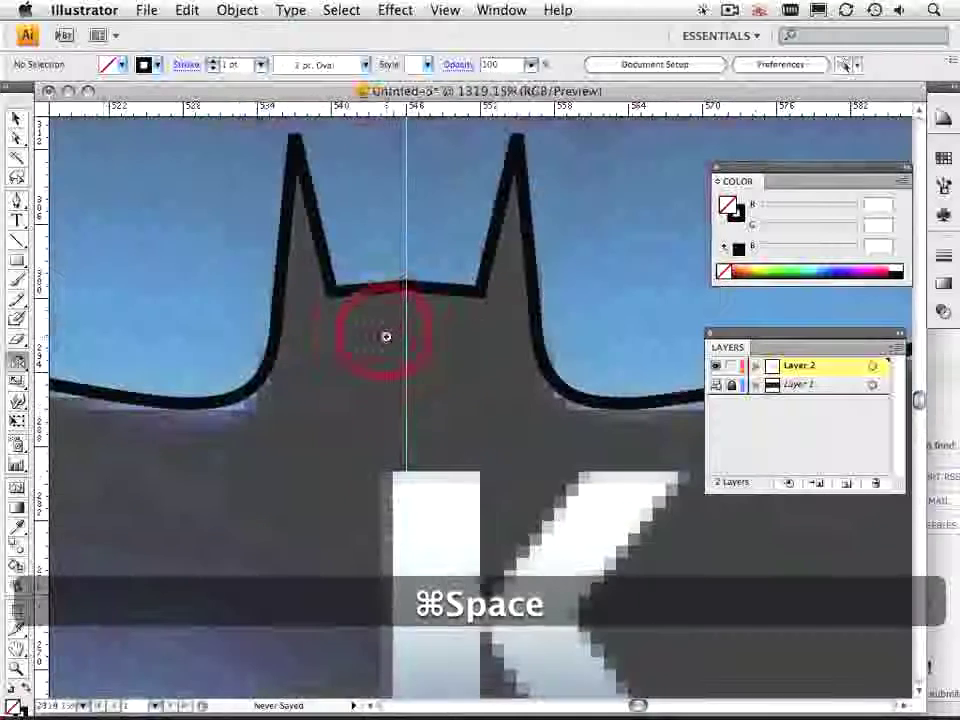
pyautogui.click(17, 139)
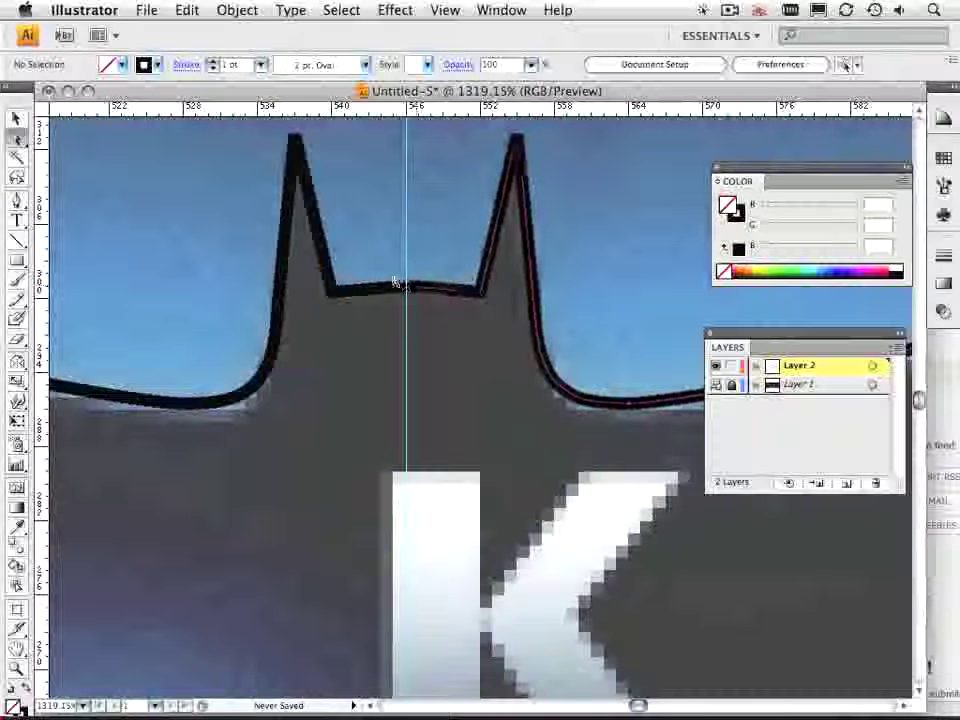
pyautogui.click(438, 329)
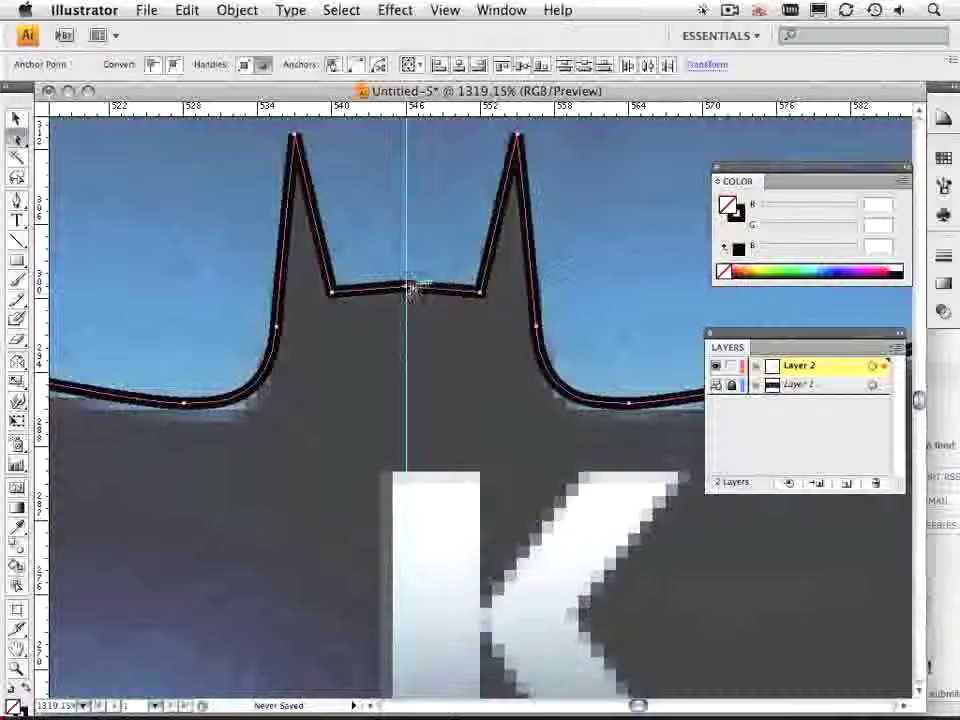
pyautogui.click(410, 287)
pyautogui.press('super+j')
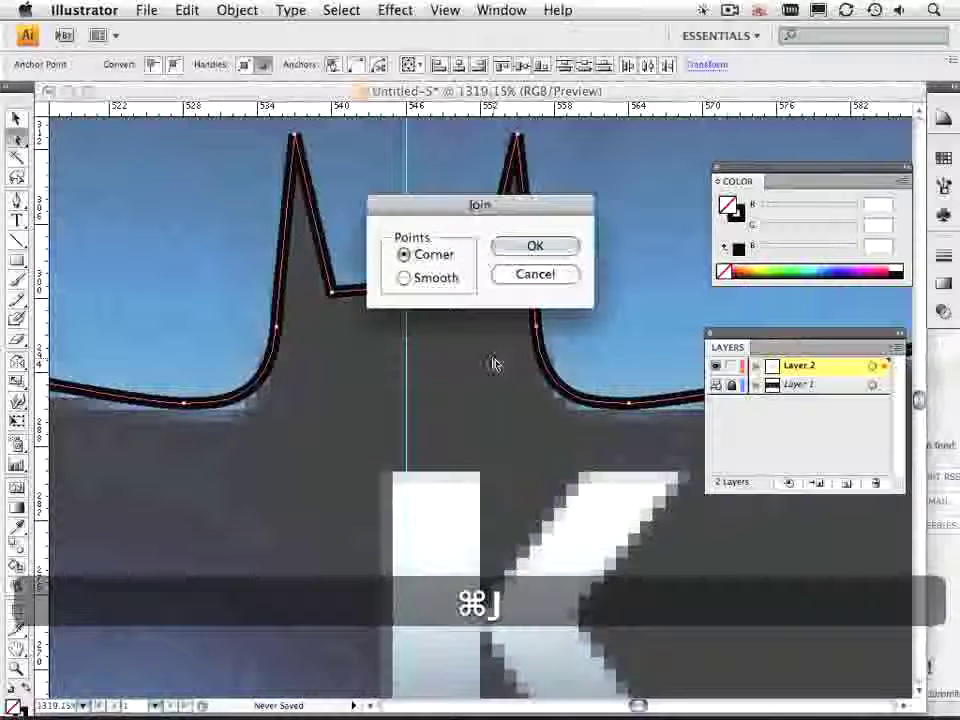
pyautogui.moveTo(446, 206); pyautogui.dragTo(571, 258)
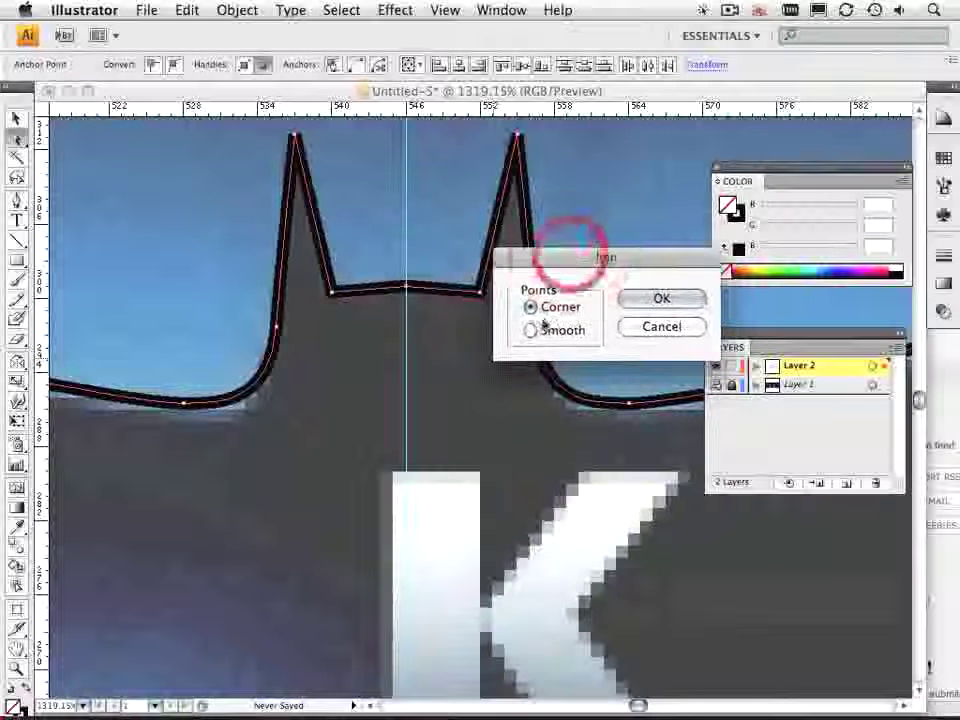
pyautogui.click(531, 331)
pyautogui.click(662, 298)
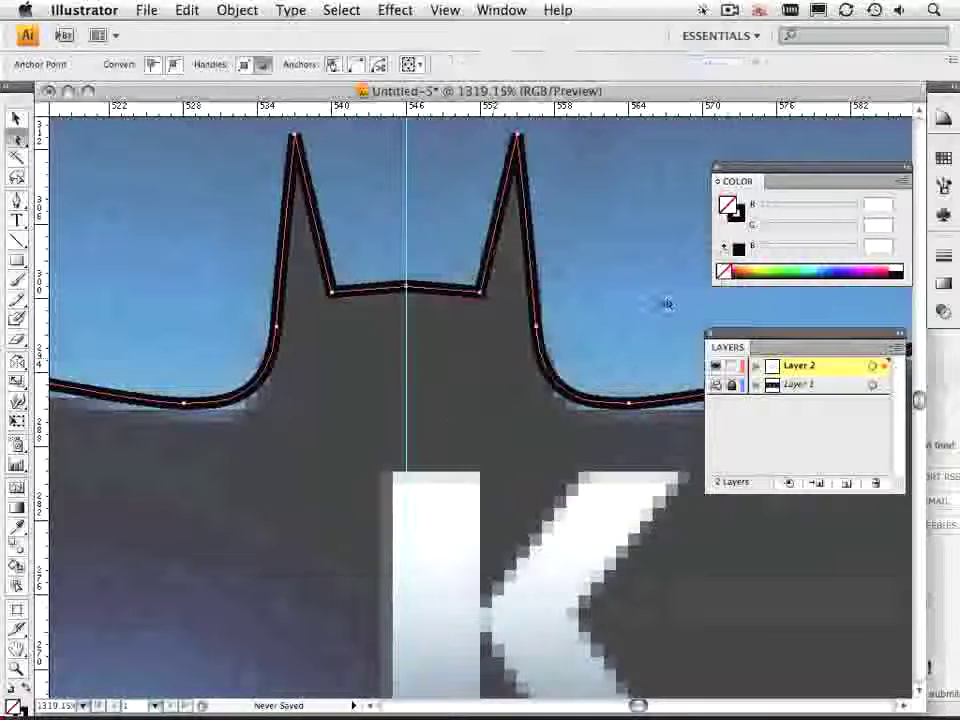
# Join the two halves' endpoints at the bottom tip of the bat outline
pyautogui.keyDown('alt'); pyautogui.keyDown('super'); pyautogui.click(456, 424); pyautogui.keyUp('super'); pyautogui.keyUp('alt')
pyautogui.keyDown('alt'); pyautogui.keyDown('super'); pyautogui.click(456, 424); pyautogui.keyUp('super'); pyautogui.keyUp('alt')
pyautogui.moveTo(456, 440); pyautogui.dragTo(435, 5)
pyautogui.moveTo(407, 465); pyautogui.dragTo(515, 515)
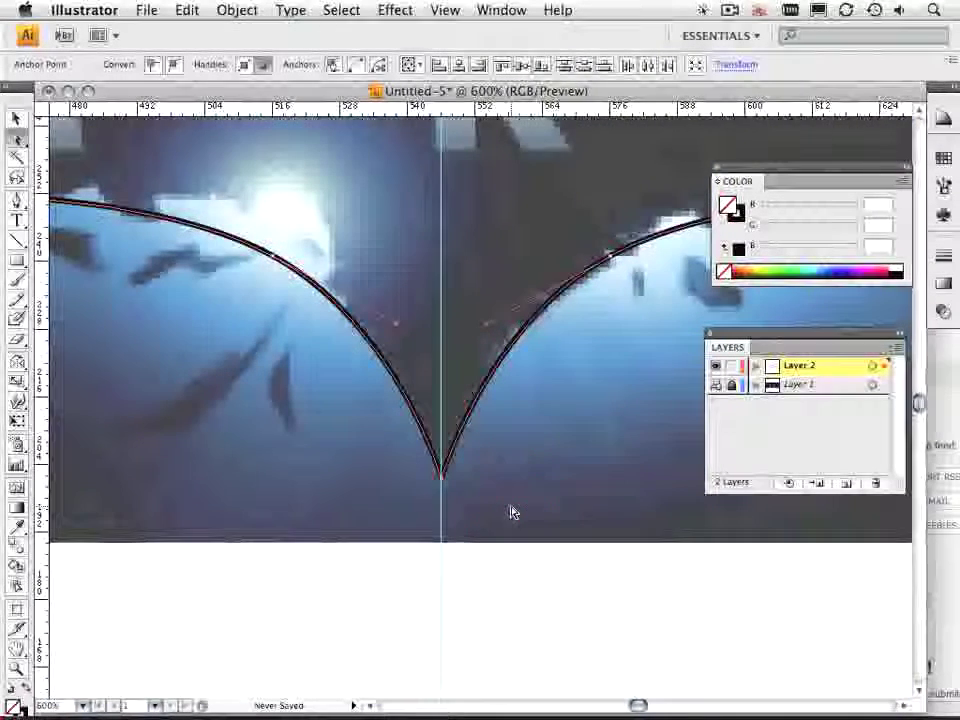
pyautogui.press('super+j')
pyautogui.click(547, 246)
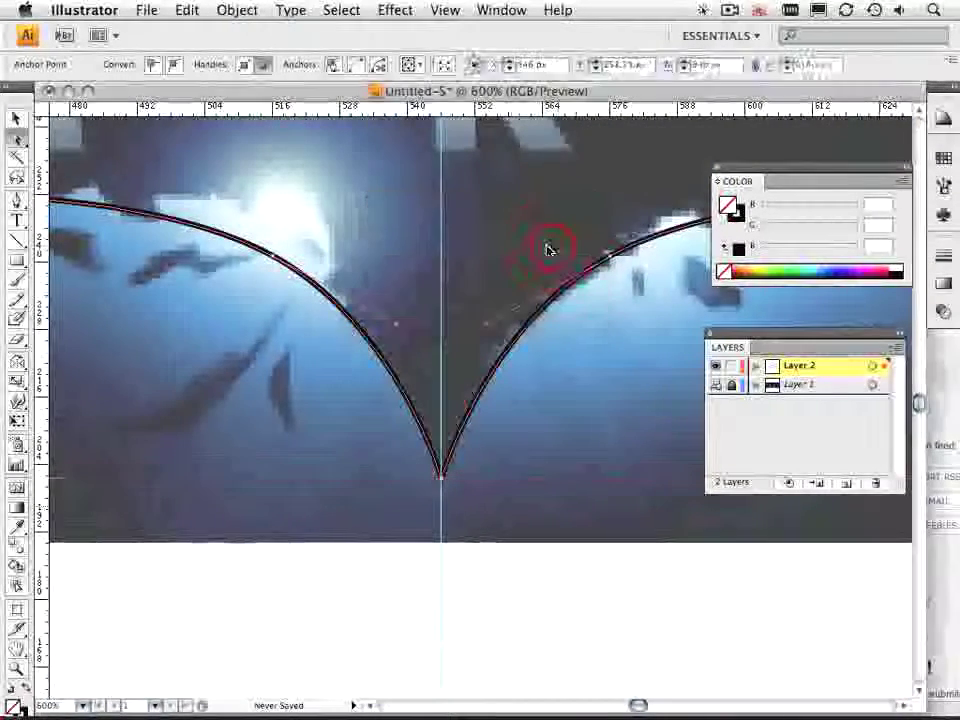
# Pull horizontal curve handles from the head's top centre anchor to round the line between the ears, and deselect the path
pyautogui.keyDown('alt'); pyautogui.keyDown('super'); pyautogui.click(506, 338); pyautogui.keyUp('super'); pyautogui.keyUp('alt')
pyautogui.keyDown('alt'); pyautogui.keyDown('super'); pyautogui.click(506, 338); pyautogui.keyUp('super'); pyautogui.keyUp('alt')
pyautogui.moveTo(476, 318); pyautogui.dragTo(489, 429)
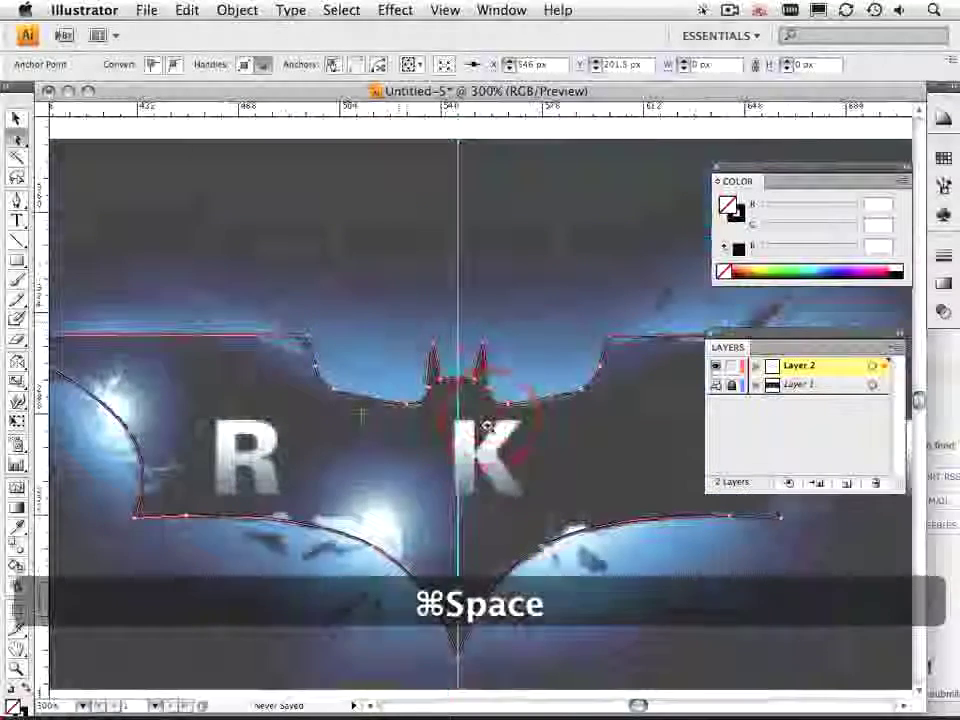
pyautogui.moveTo(435, 320); pyautogui.dragTo(537, 480)
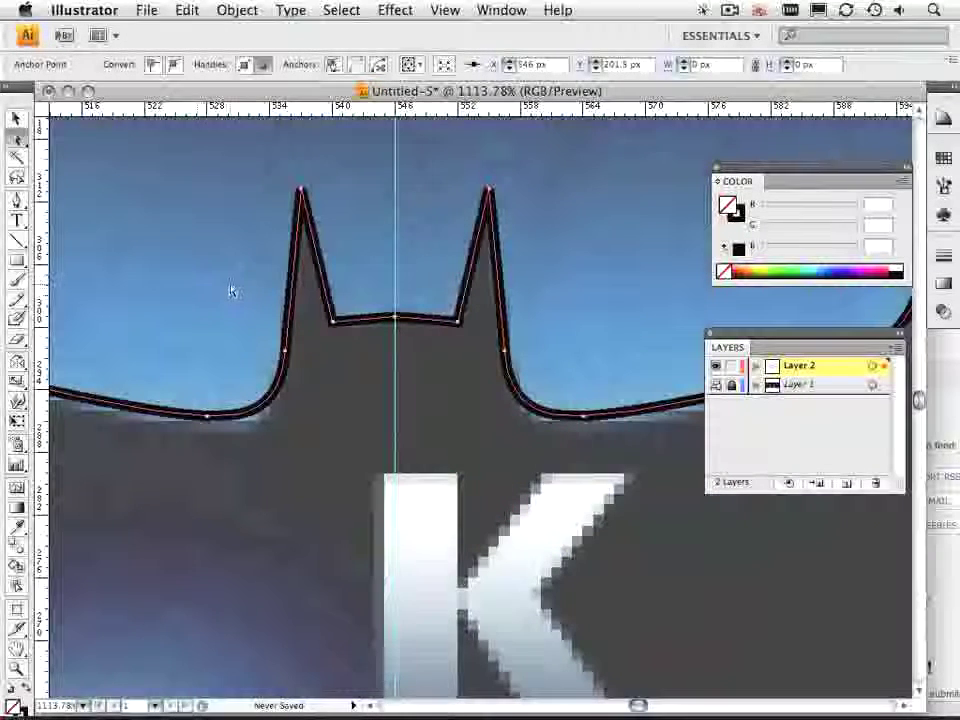
pyautogui.press('p')
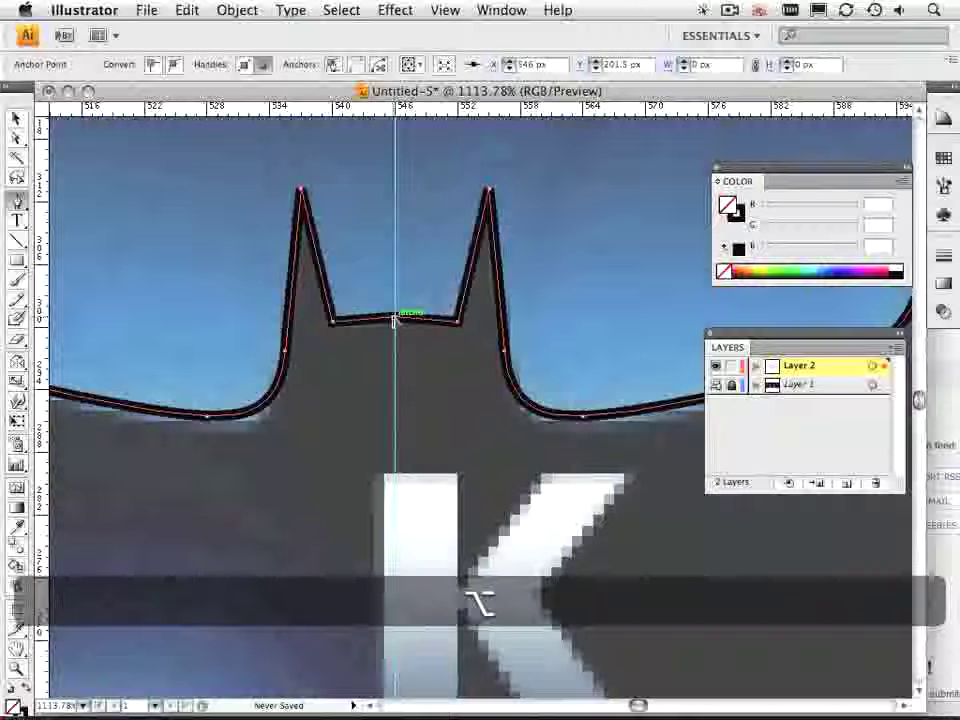
pyautogui.moveTo(395, 318); pyautogui.dragTo(425, 318)
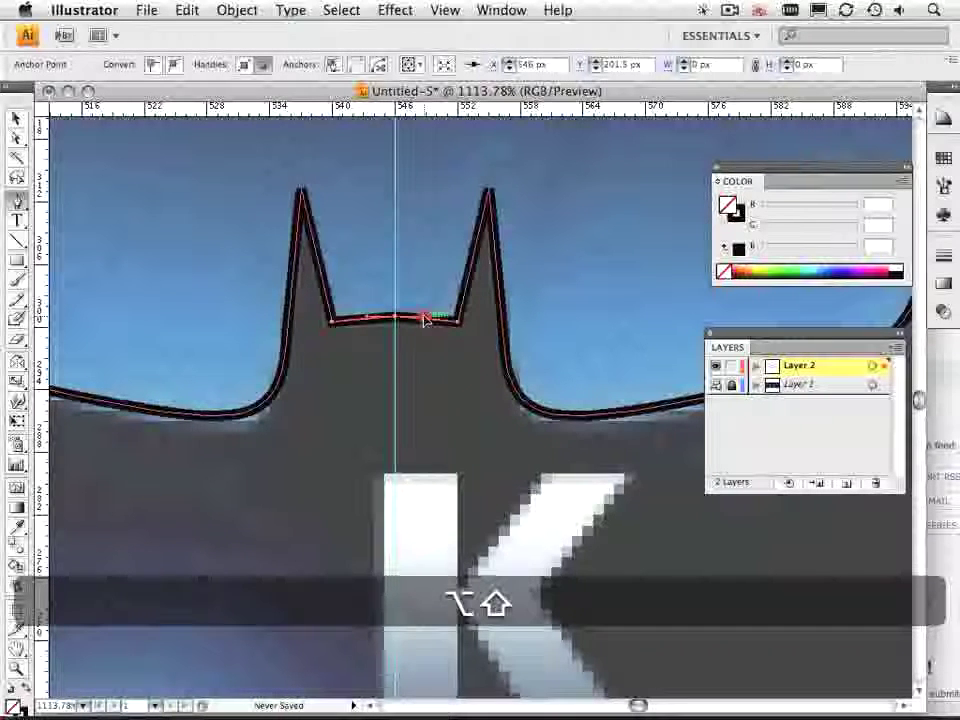
pyautogui.keyDown('super'); pyautogui.click(564, 306); pyautogui.keyUp('super')
pyautogui.keyDown('alt'); pyautogui.keyDown('super'); pyautogui.click(437, 461); pyautogui.keyUp('super'); pyautogui.keyUp('alt')
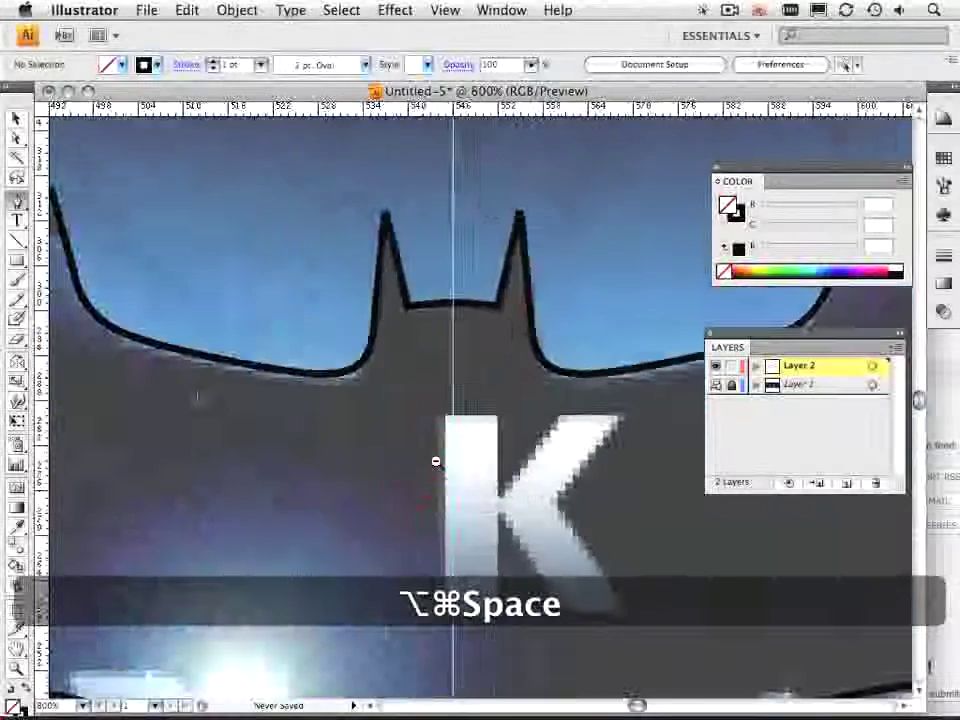
pyautogui.keyDown('alt'); pyautogui.keyDown('super'); pyautogui.click(437, 461); pyautogui.keyUp('super'); pyautogui.keyUp('alt')
pyautogui.keyDown('alt'); pyautogui.keyDown('super'); pyautogui.click(439, 458); pyautogui.keyUp('super'); pyautogui.keyUp('alt')
pyautogui.moveTo(439, 450); pyautogui.dragTo(369, 375)
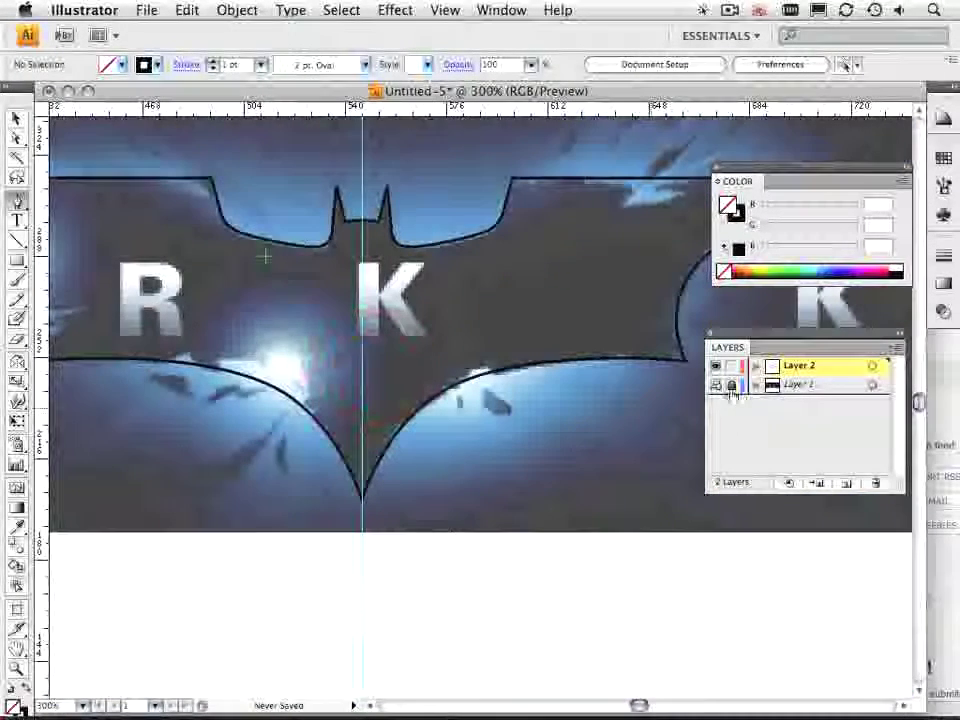
# Unlock and delete the poster art layer beneath the bat outline
pyautogui.click(731, 385)
pyautogui.moveTo(800, 384); pyautogui.dragTo(875, 483)
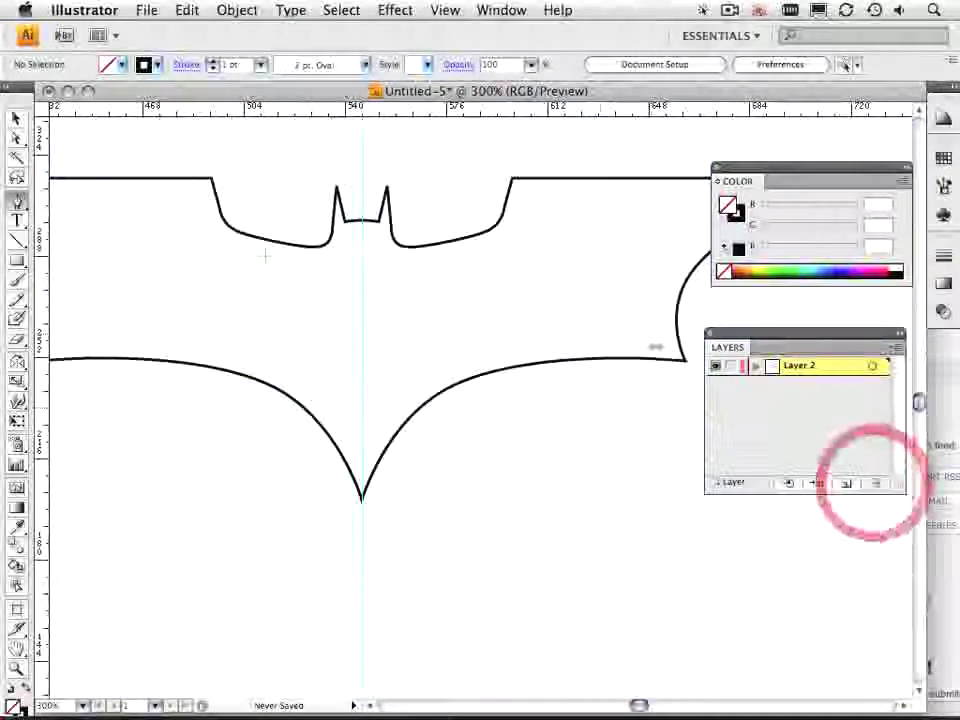
# Remove the bat outline's stroke, fill the closed shape with black, and deselect it to check the silhouette
pyautogui.press('super+a')
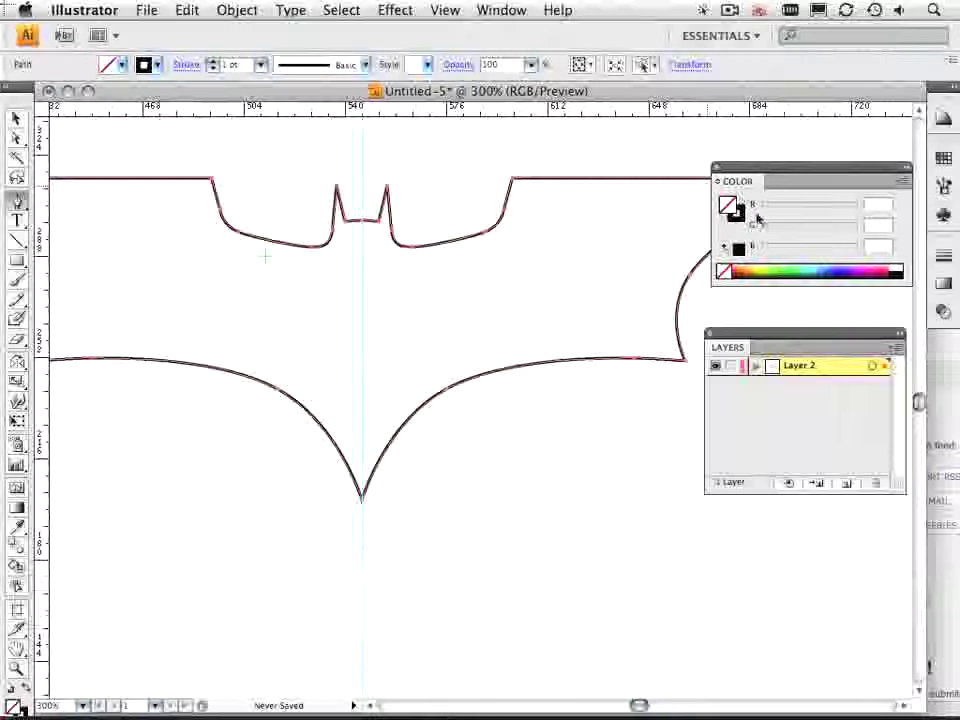
pyautogui.click(731, 208)
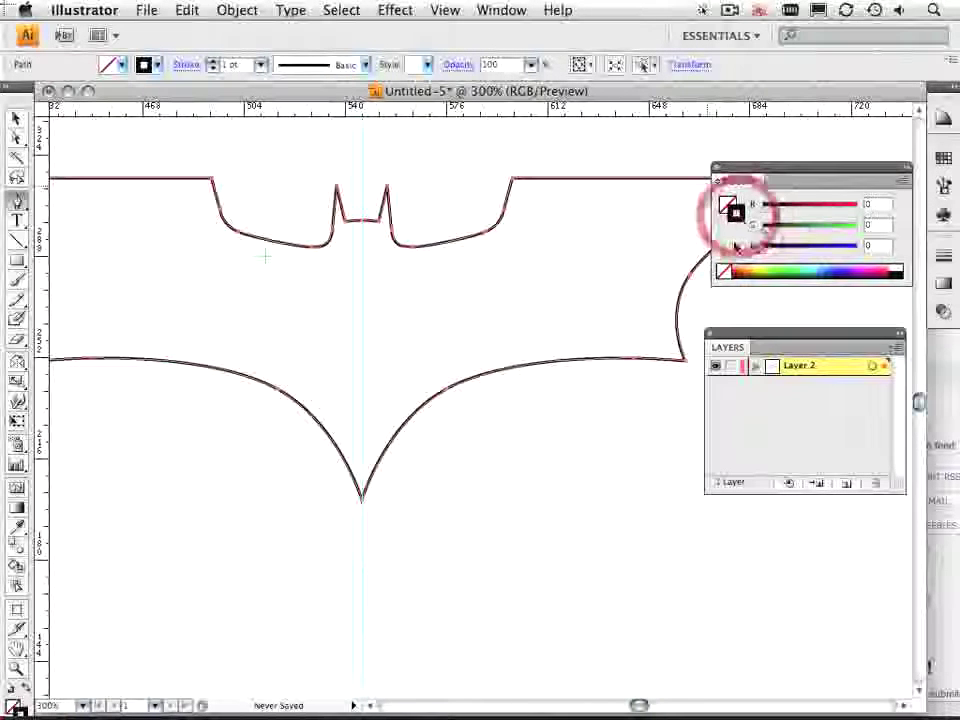
pyautogui.click(721, 271)
pyautogui.click(726, 203)
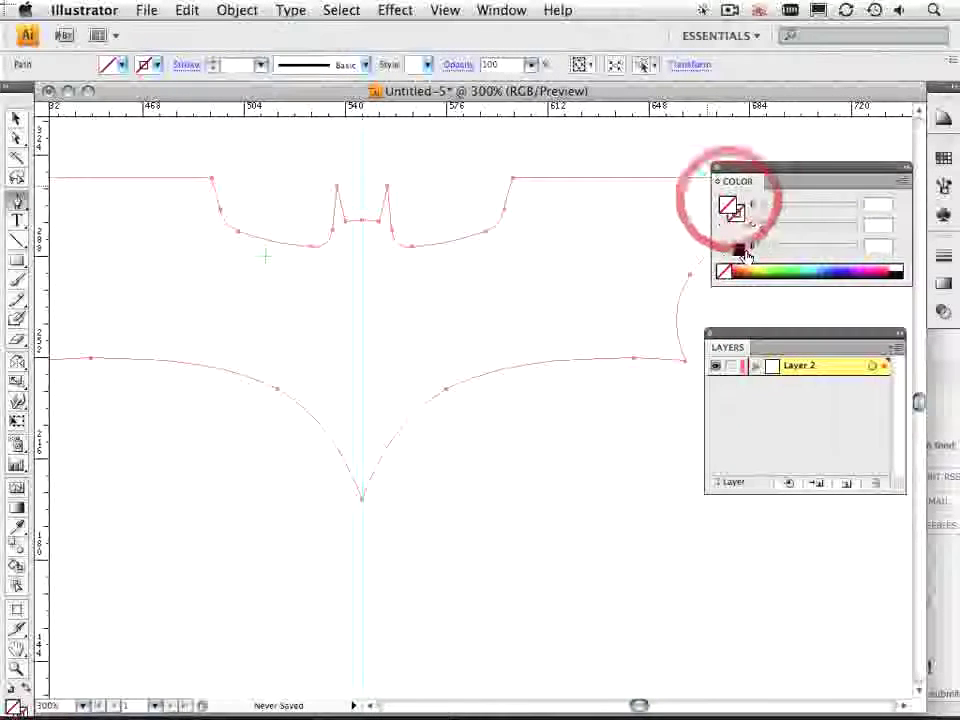
pyautogui.click(738, 248)
pyautogui.press('super+shift+a')
pyautogui.keyDown('alt'); pyautogui.keyDown('super'); pyautogui.click(463, 352); pyautogui.keyUp('super'); pyautogui.keyUp('alt')
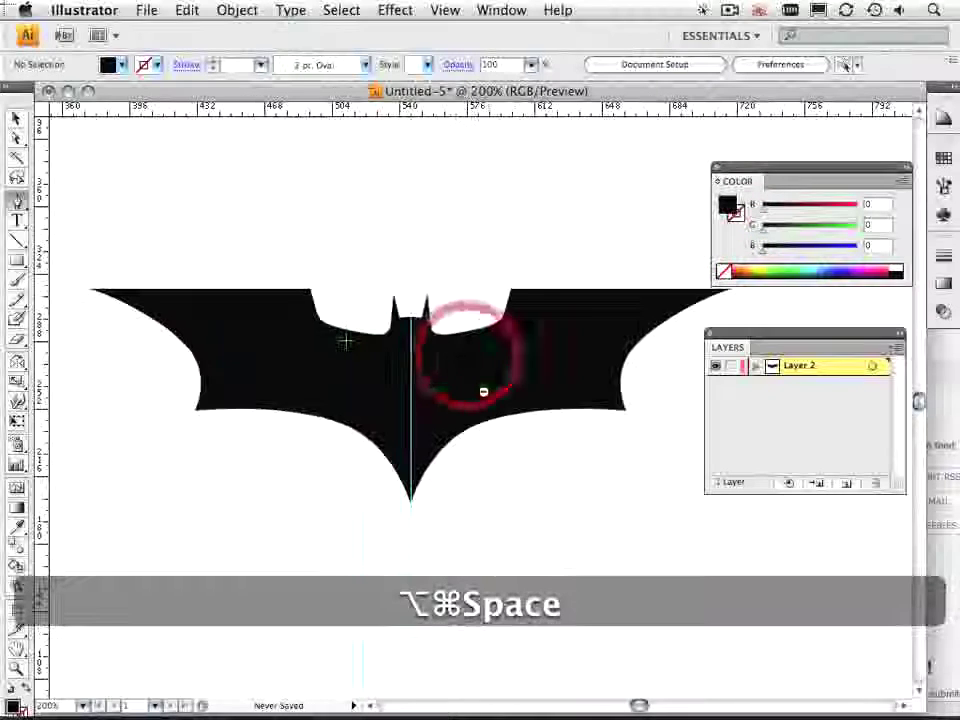
pyautogui.moveTo(482, 390); pyautogui.dragTo(416, 369)
pyautogui.keyDown('super'); pyautogui.click(447, 396); pyautogui.keyUp('super')
pyautogui.keyDown('super'); pyautogui.click(471, 428); pyautogui.keyUp('super')
pyautogui.keyDown('alt'); pyautogui.keyDown('super'); pyautogui.click(416, 372); pyautogui.keyUp('super'); pyautogui.keyUp('alt')
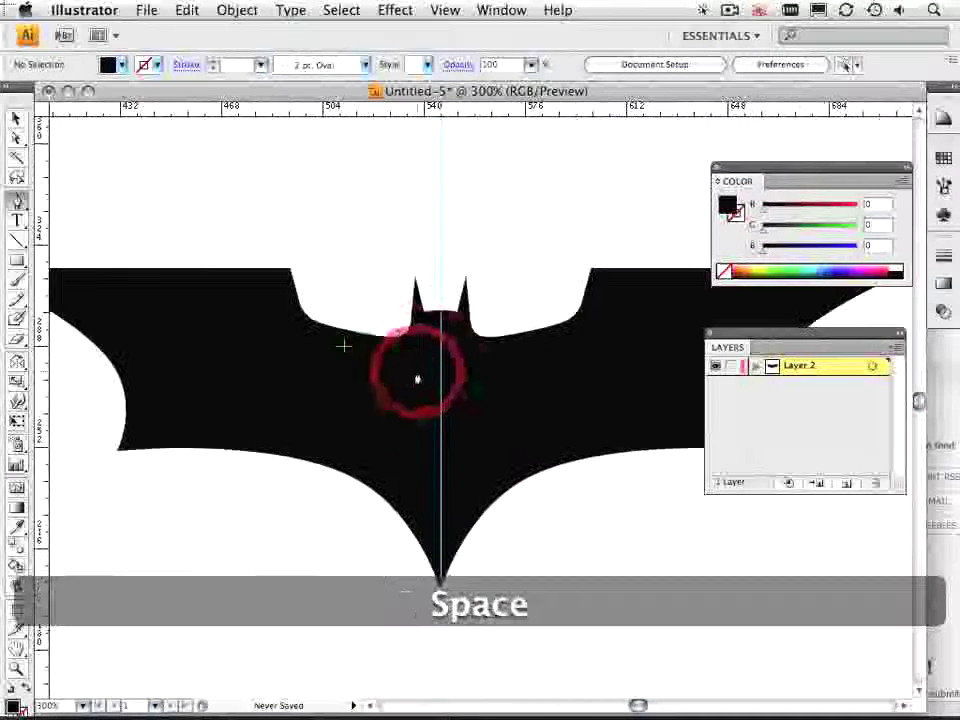
# Close the untitled bat document without saving it and switch to After Effects
pyautogui.press('super+w')
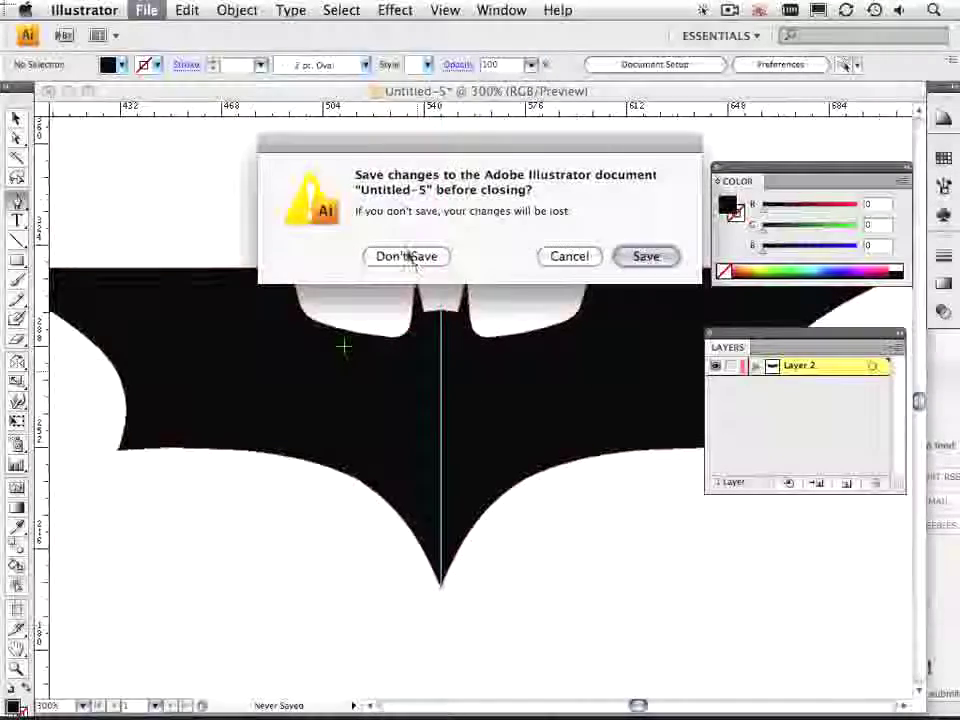
pyautogui.click(409, 256)
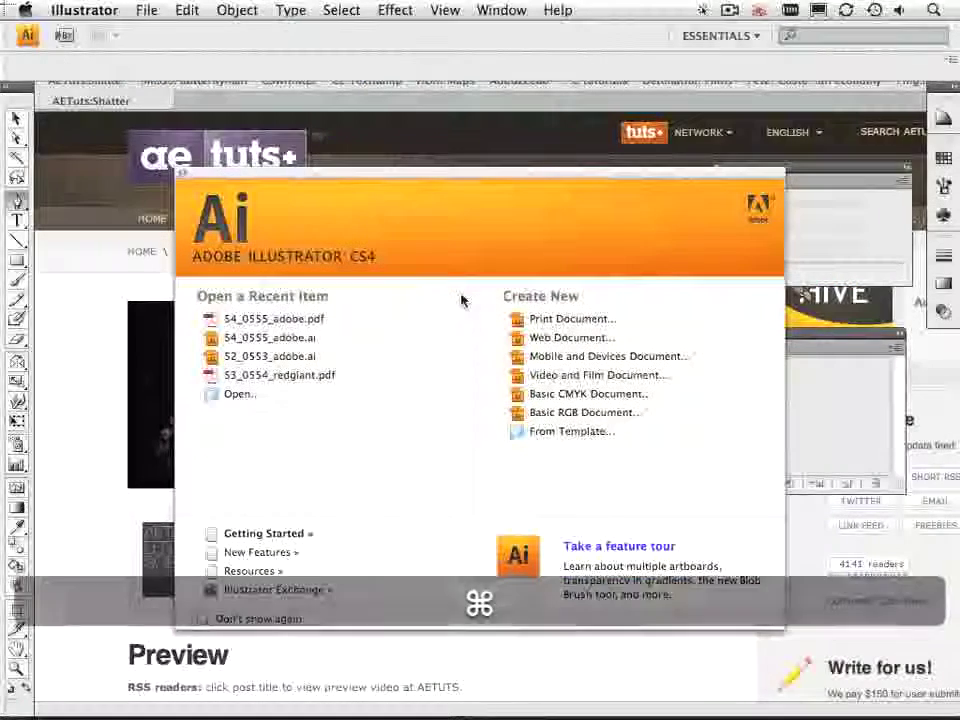
pyautogui.press('super+Tab')
pyautogui.press('super+Tab')
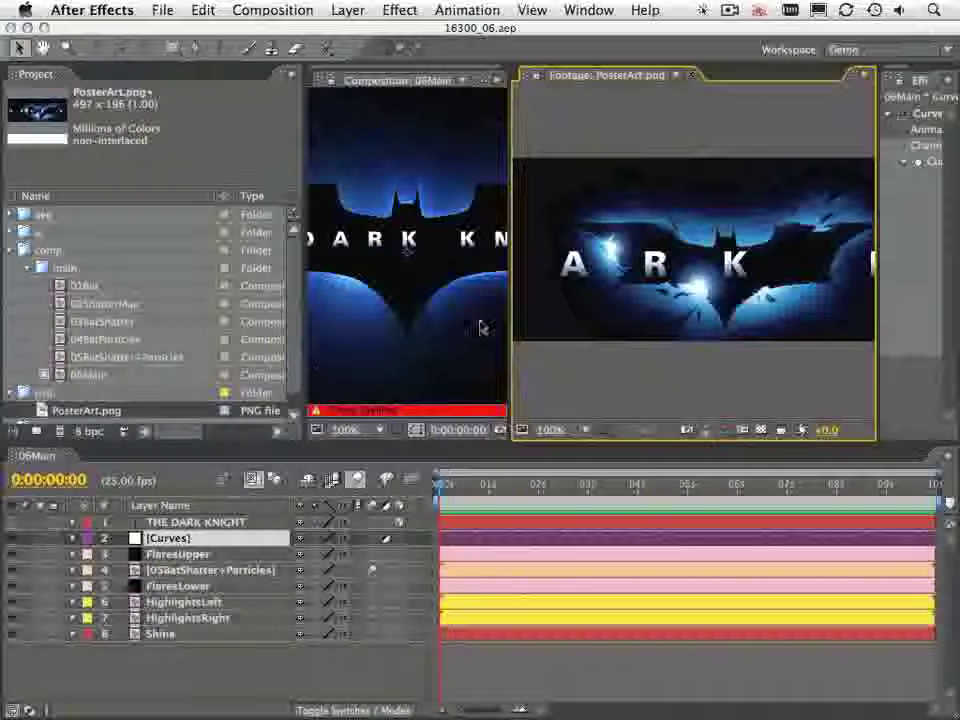
# Open the 01Bat composition and after it the 02ShatterMap composition, showing the whole bat in a widened composition viewer
pyautogui.moveTo(510, 273); pyautogui.dragTo(778, 285)
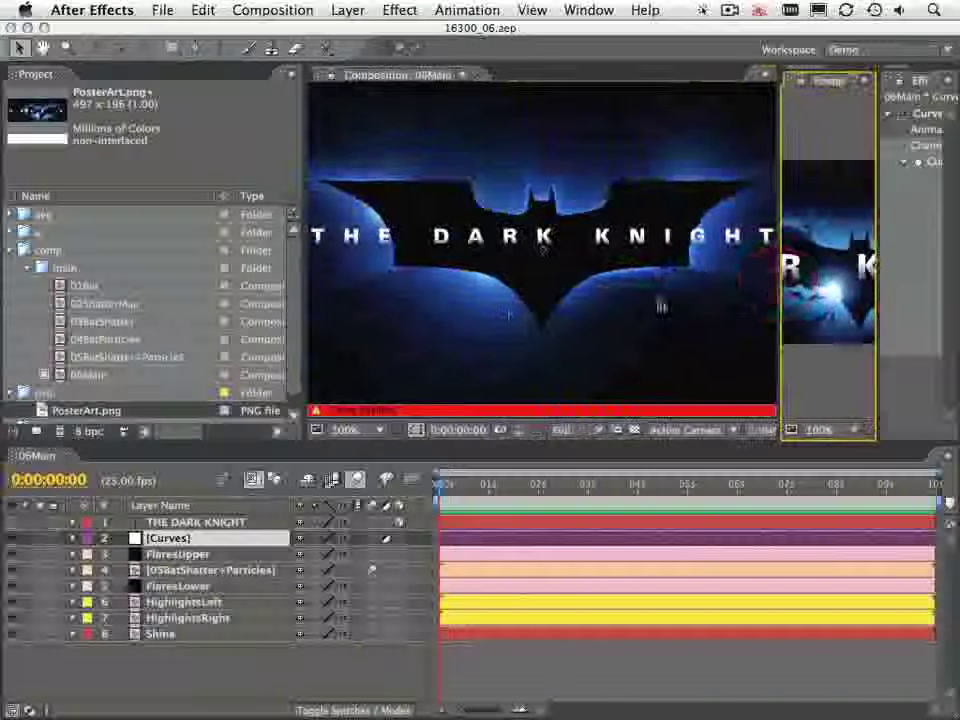
pyautogui.doubleClick(58, 287)
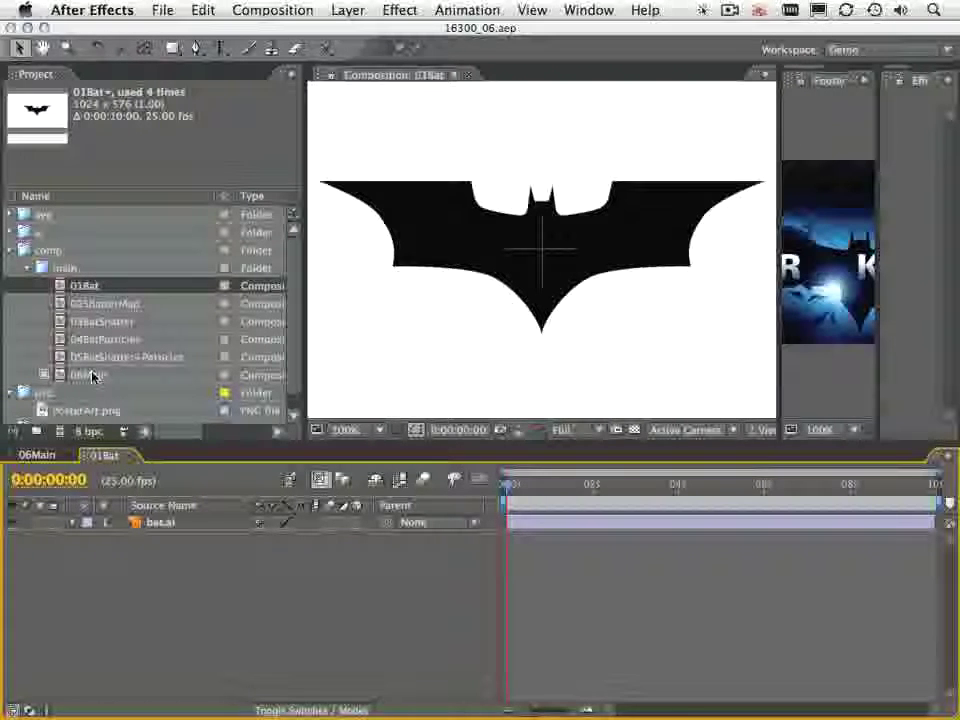
pyautogui.doubleClick(67, 305)
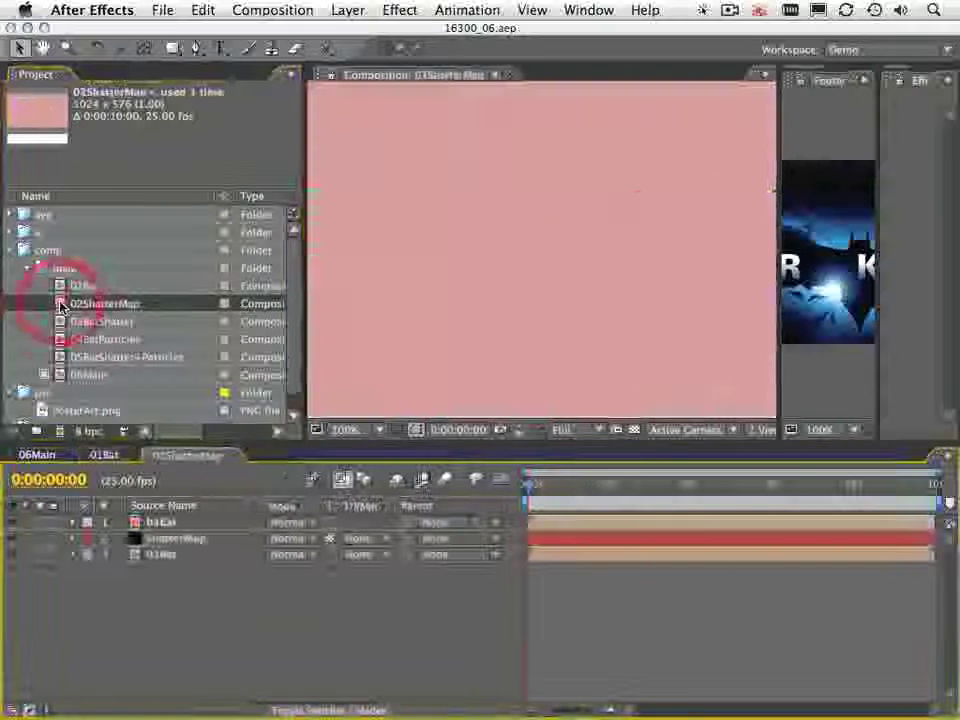
pyautogui.scroll(-2, 475, 286)
pyautogui.press('space')
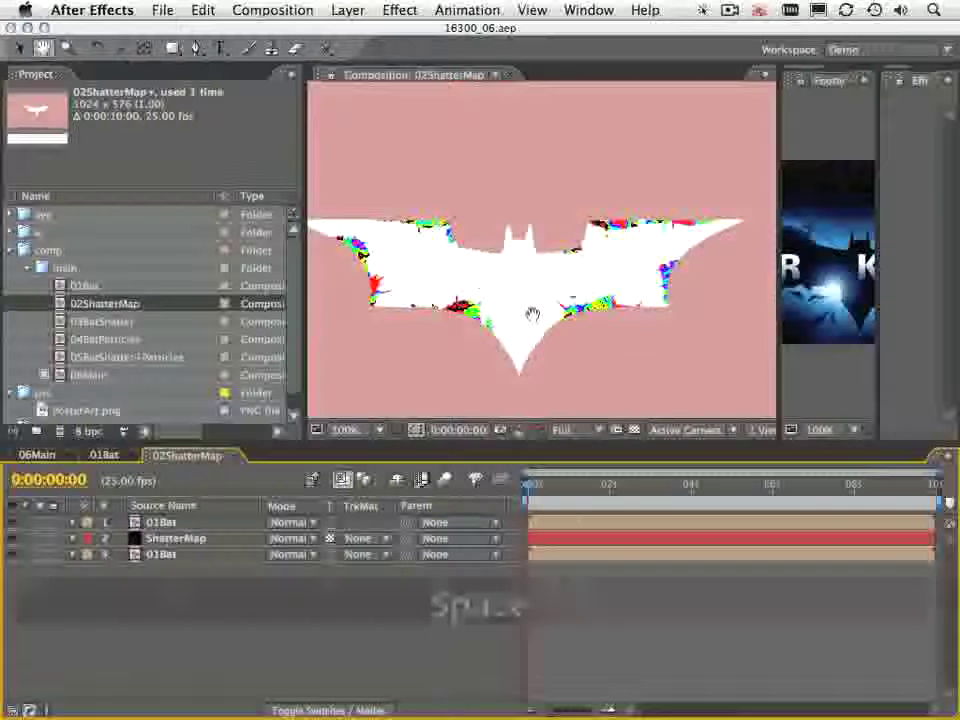
pyautogui.moveTo(305, 242); pyautogui.dragTo(138, 238)
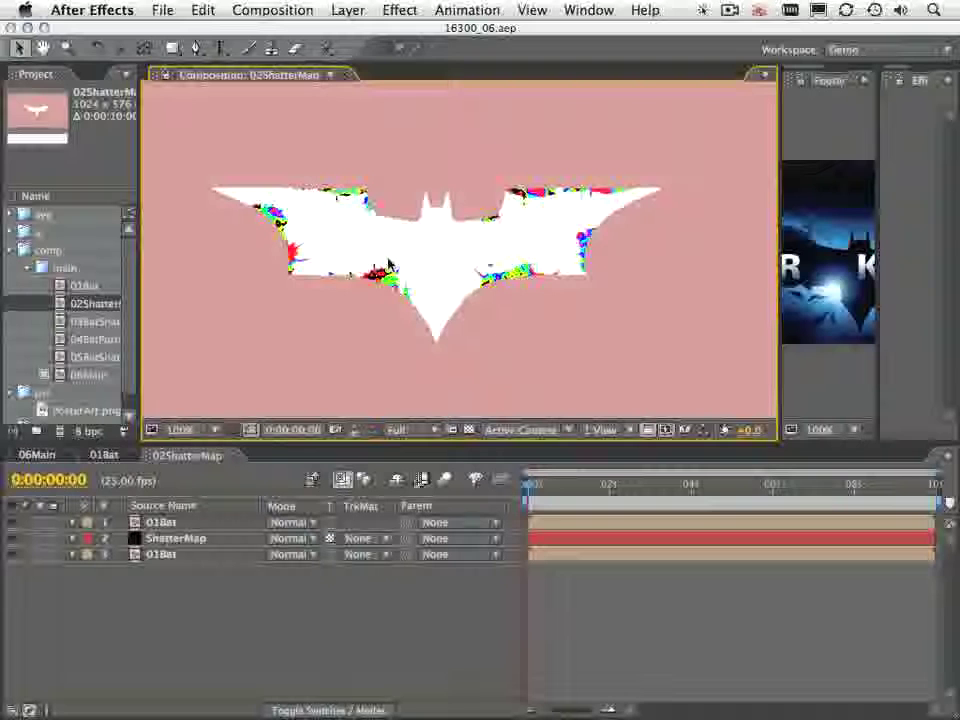
# Switch to the browser to view the Body Shatter Effect tutorial page and return to After Effects
pyautogui.press('super+Tab')
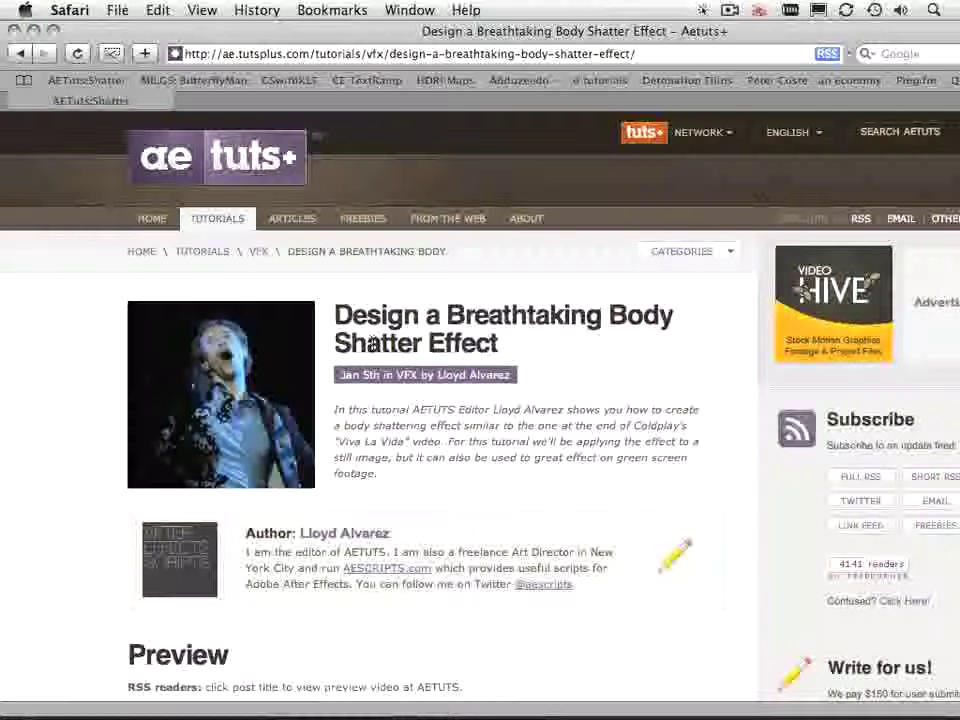
pyautogui.press('super+Tab')
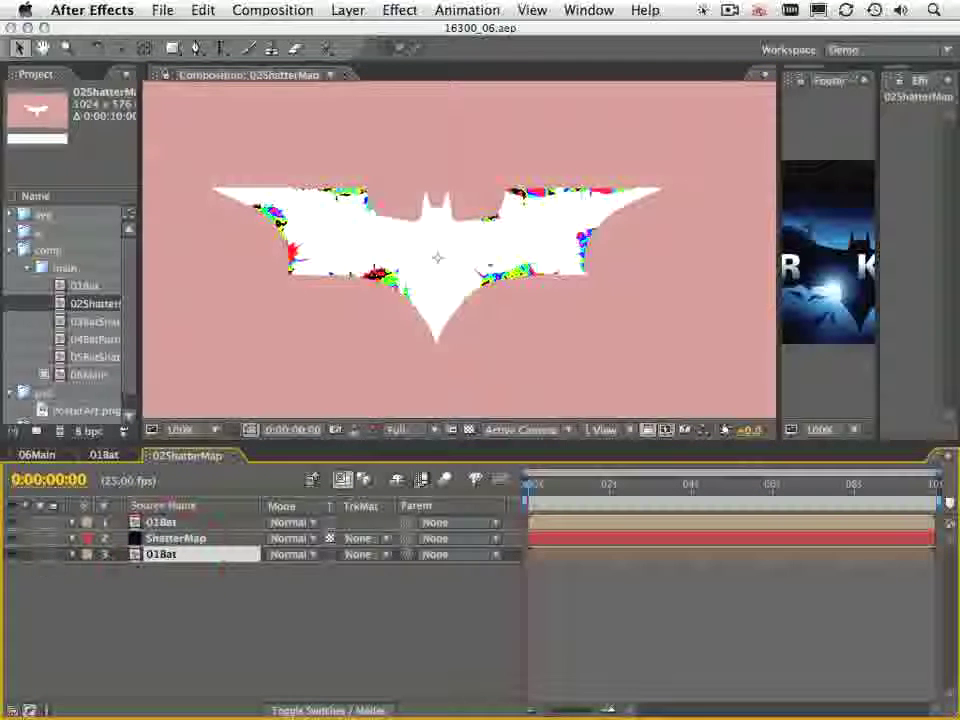
# Solo the bottom 01Bat layer and the ShatterMap layer in 02ShatterMap
pyautogui.click(42, 555)
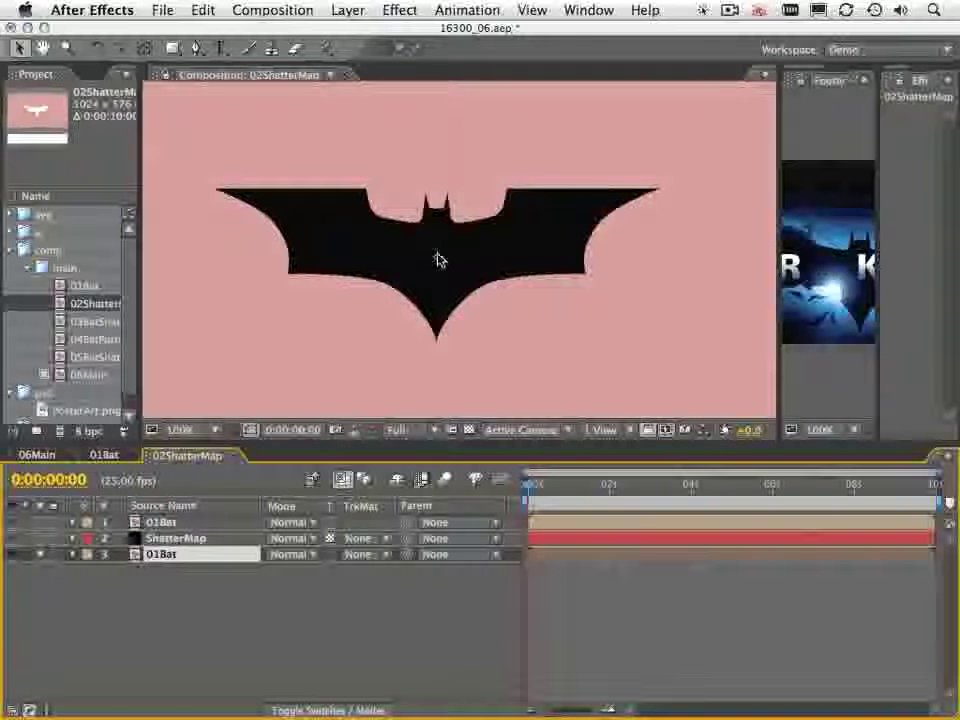
pyautogui.click(40, 548)
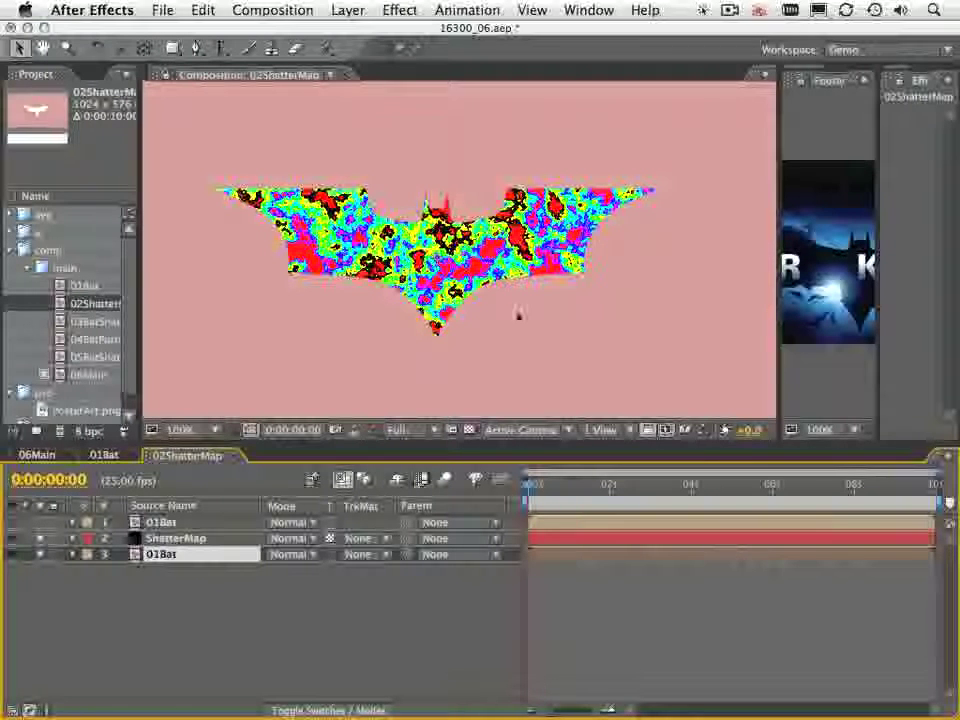
# Turn off Preserve Transparency on the ShatterMap layer to inspect the full-frame colour pattern, and turn it back on
pyautogui.click(195, 537)
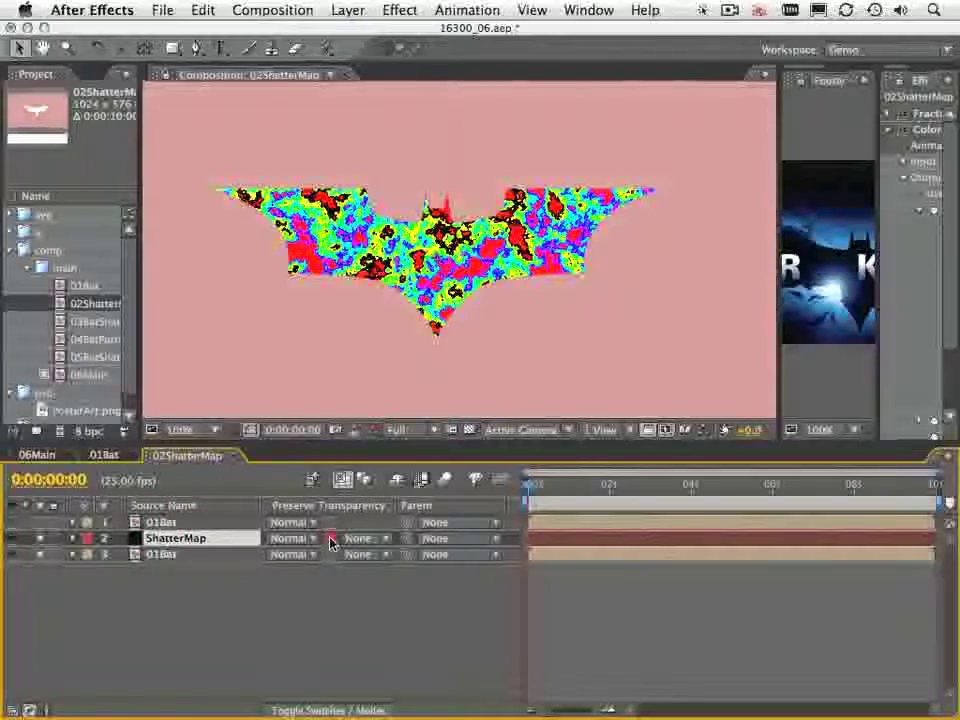
pyautogui.click(330, 540)
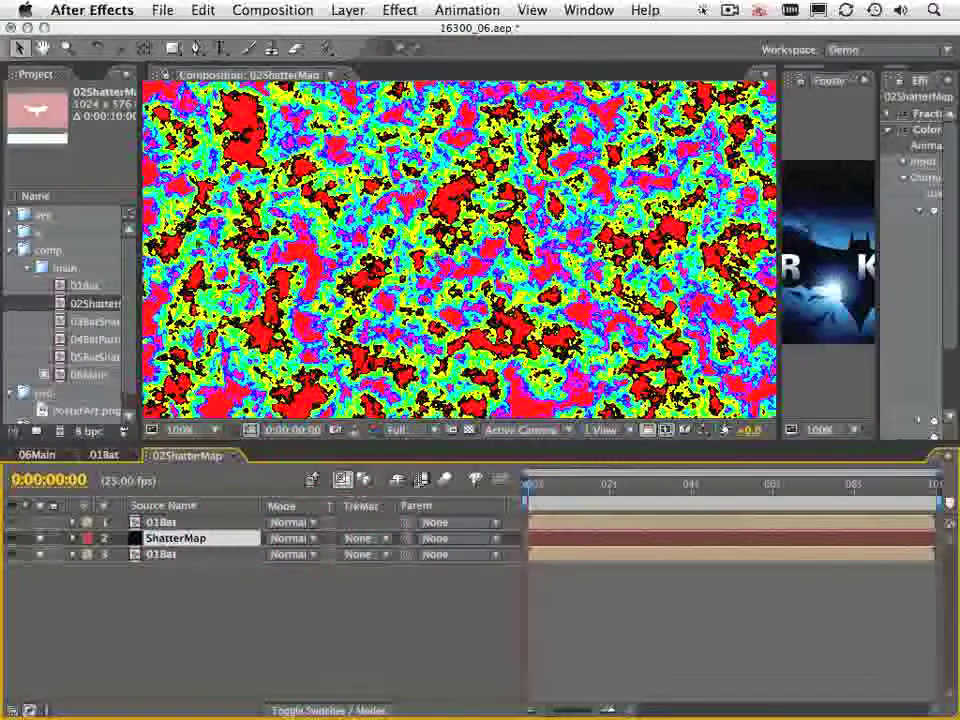
pyautogui.press(',')
pyautogui.press(',')
pyautogui.press('.')
pyautogui.press('.')
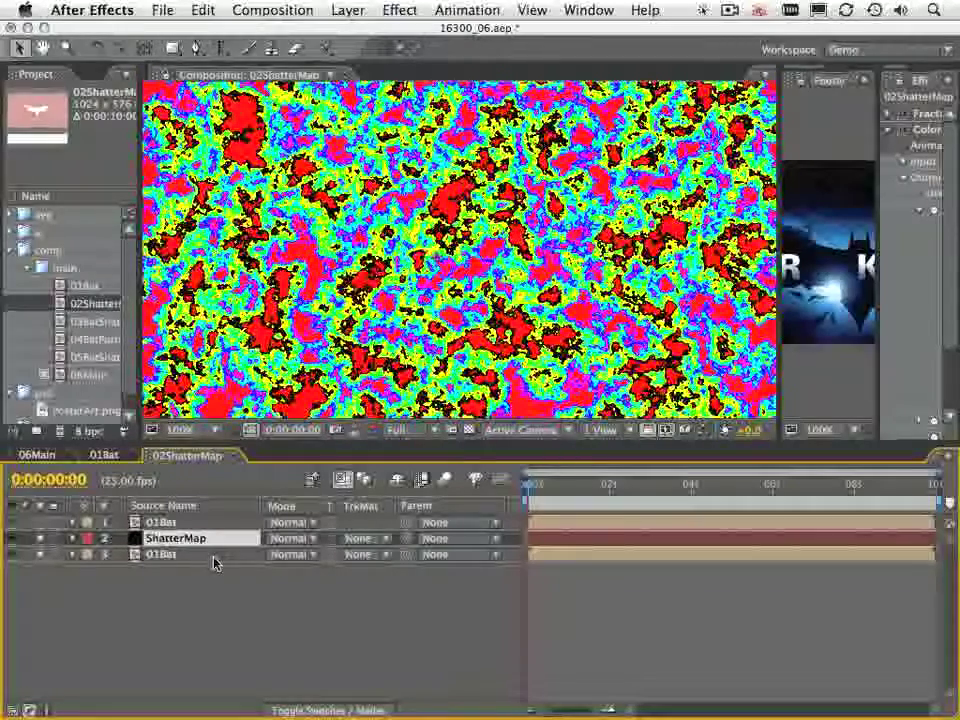
pyautogui.click(329, 538)
pyautogui.press('.')
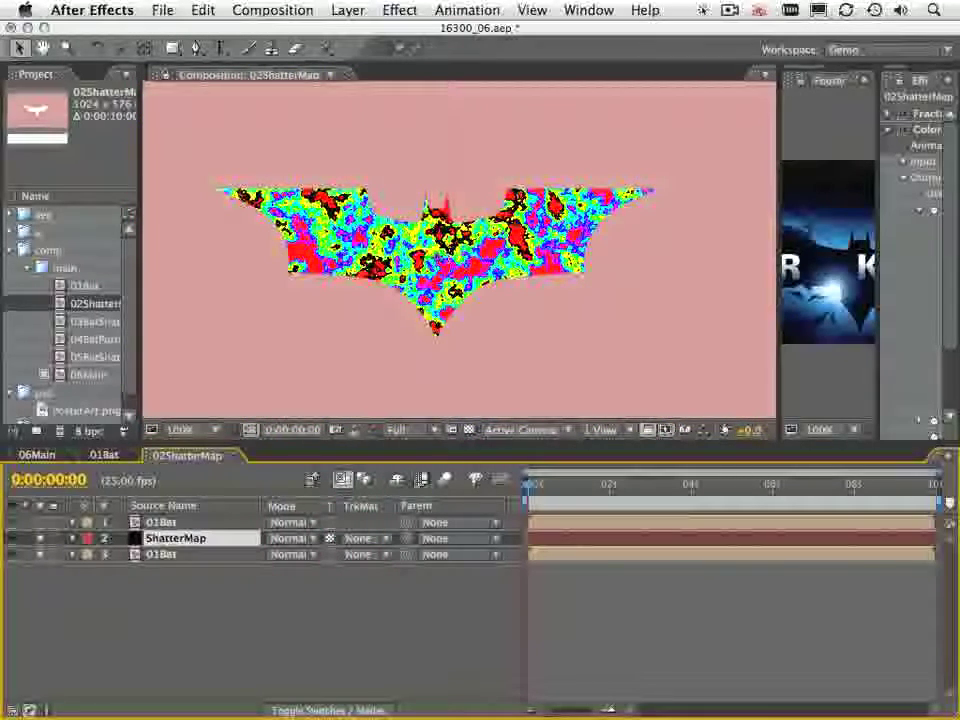
# Solo the top 01Bat layer with its masks and reveal its applied effects
pyautogui.click(190, 521)
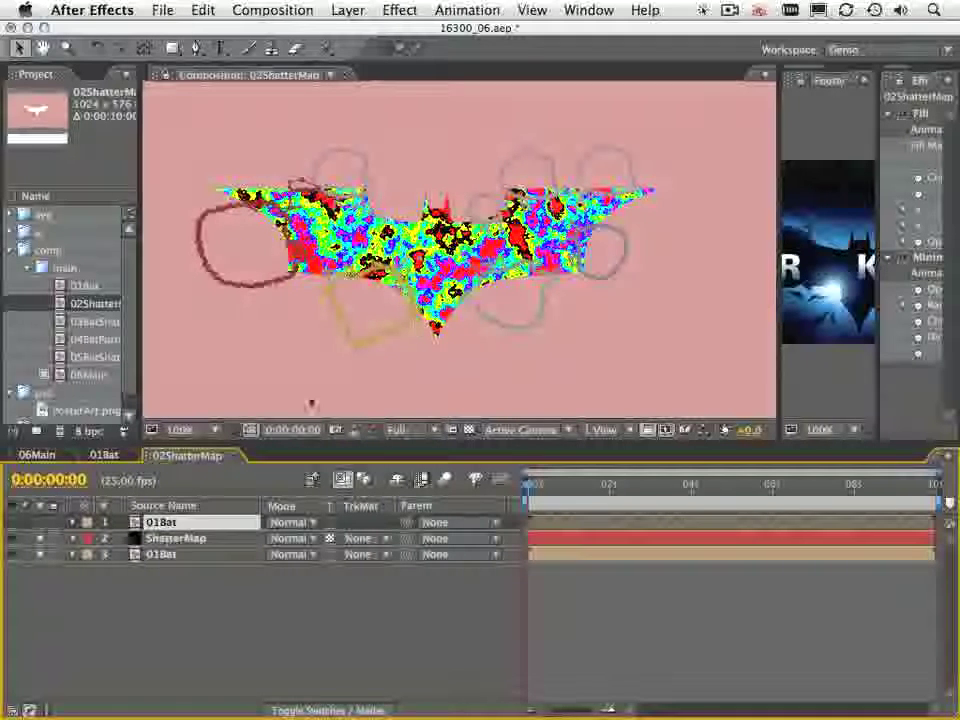
pyautogui.click(40, 525)
pyautogui.press('e')
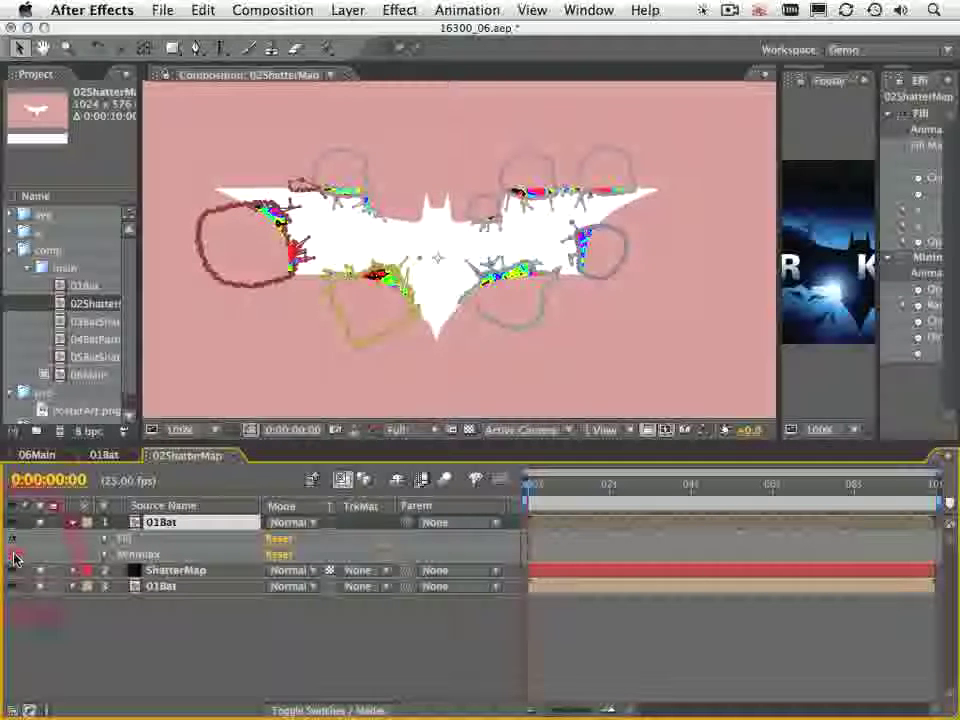
# Examine the edge around the bat's ears and enable the Minimax effect on the top 01Bat layer
pyautogui.press('.')
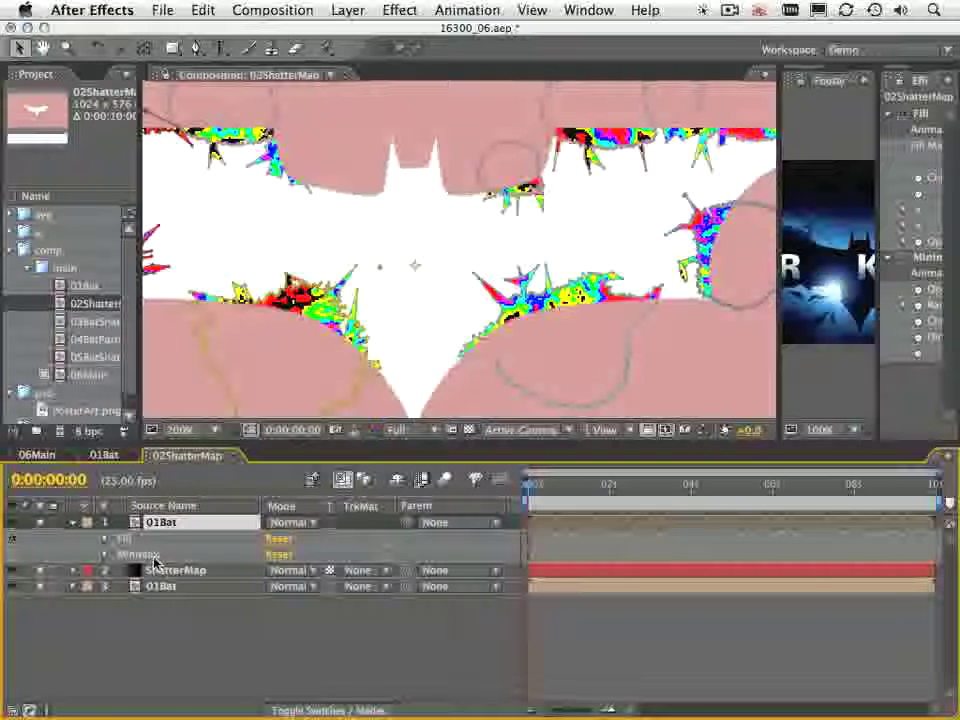
pyautogui.scroll(4, 396, 172)
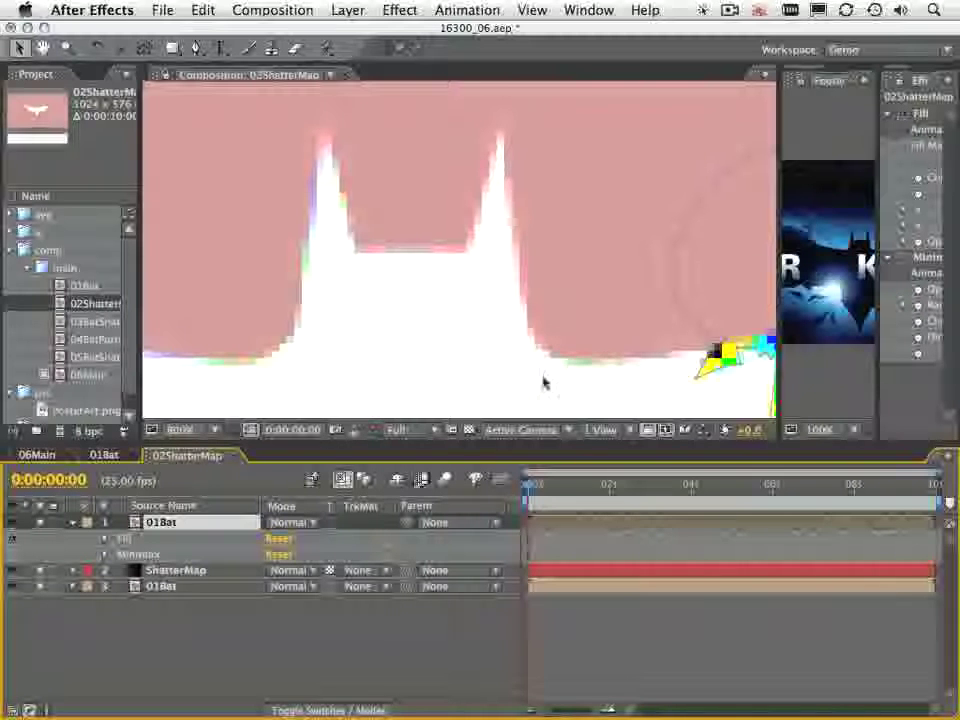
pyautogui.click(133, 555)
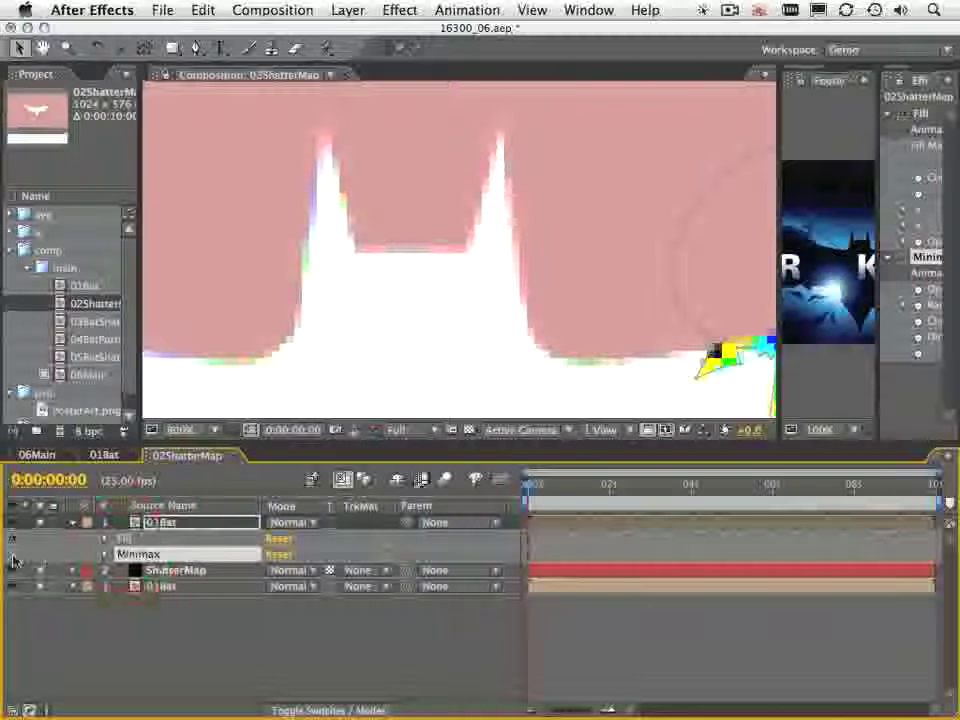
pyautogui.click(12, 555)
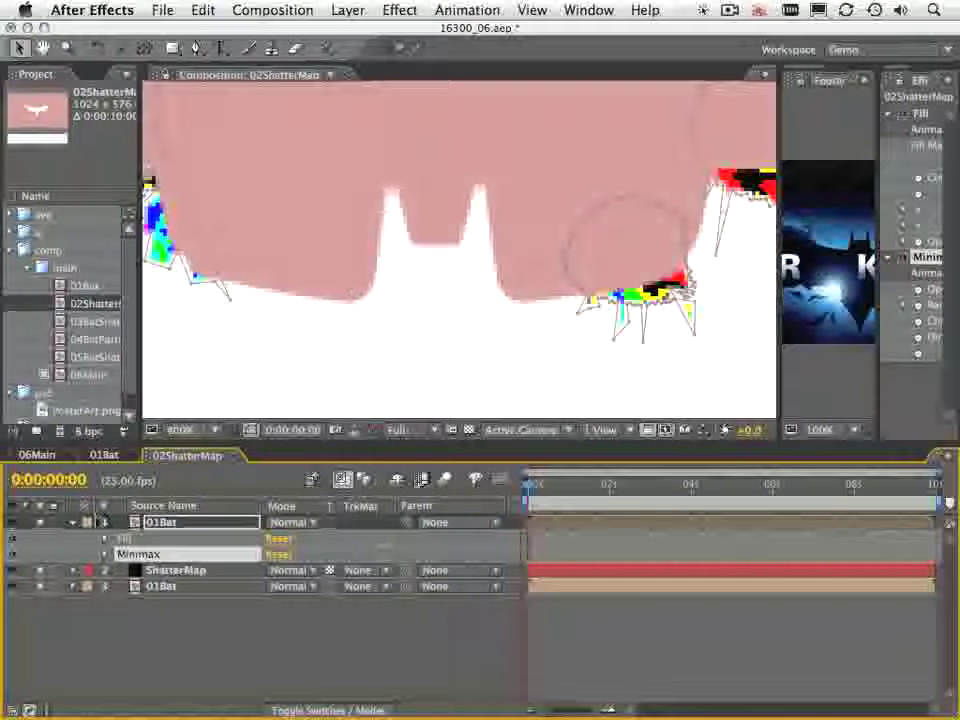
# Compare the bat's ear edges in the 06Main composition with the Minimax-expanded edges in 02ShatterMap
pyautogui.doubleClick(78, 374)
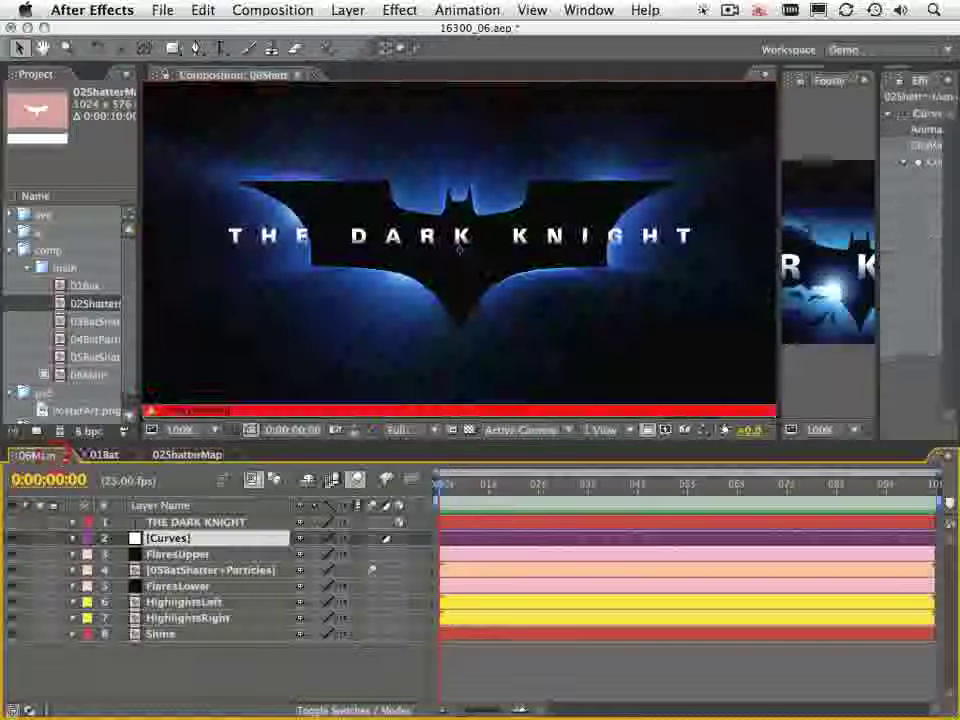
pyautogui.click(44, 366)
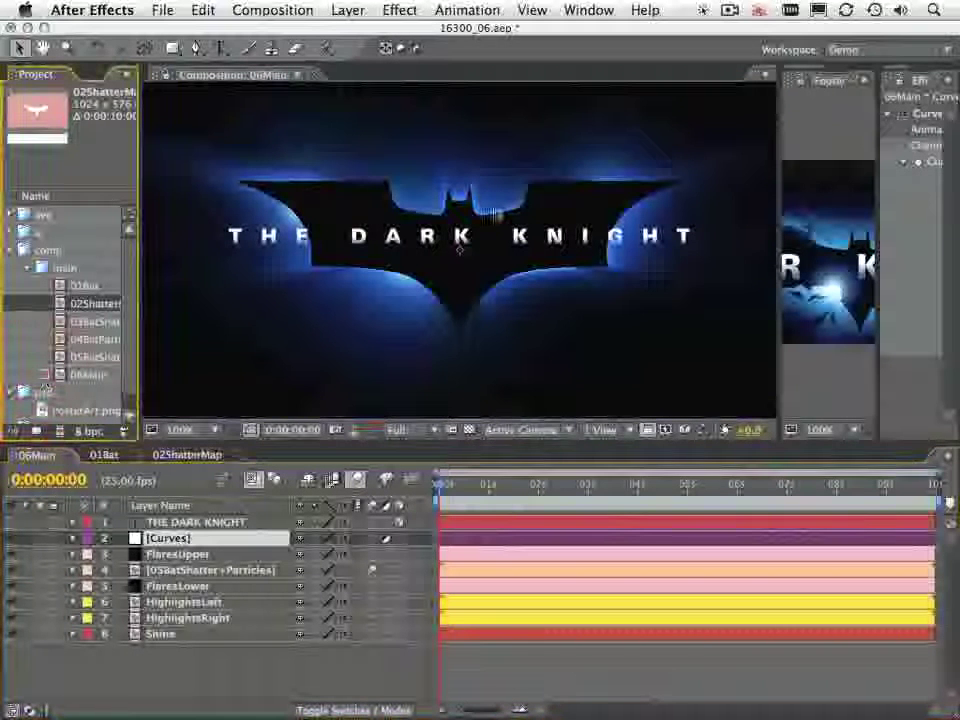
pyautogui.scroll(5, 485, 195)
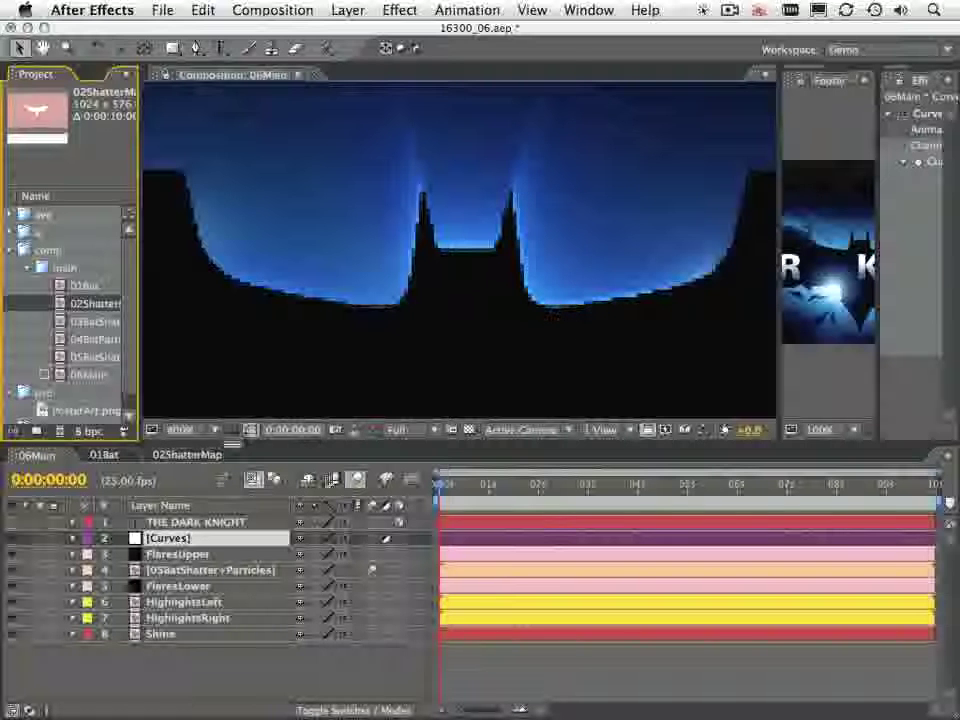
pyautogui.click(190, 455)
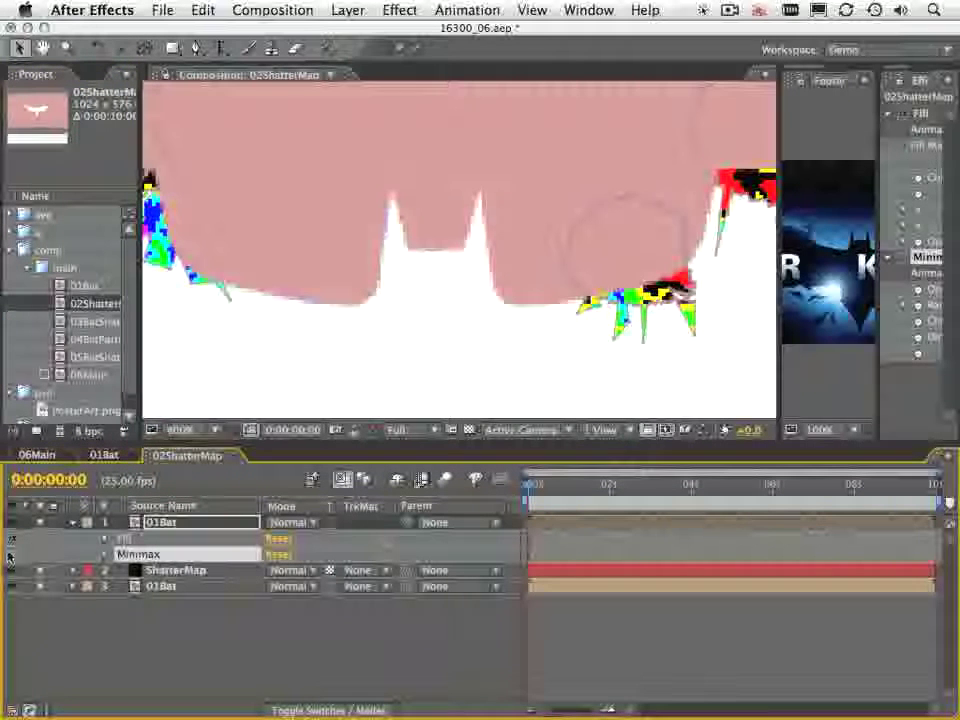
pyautogui.click(52, 456)
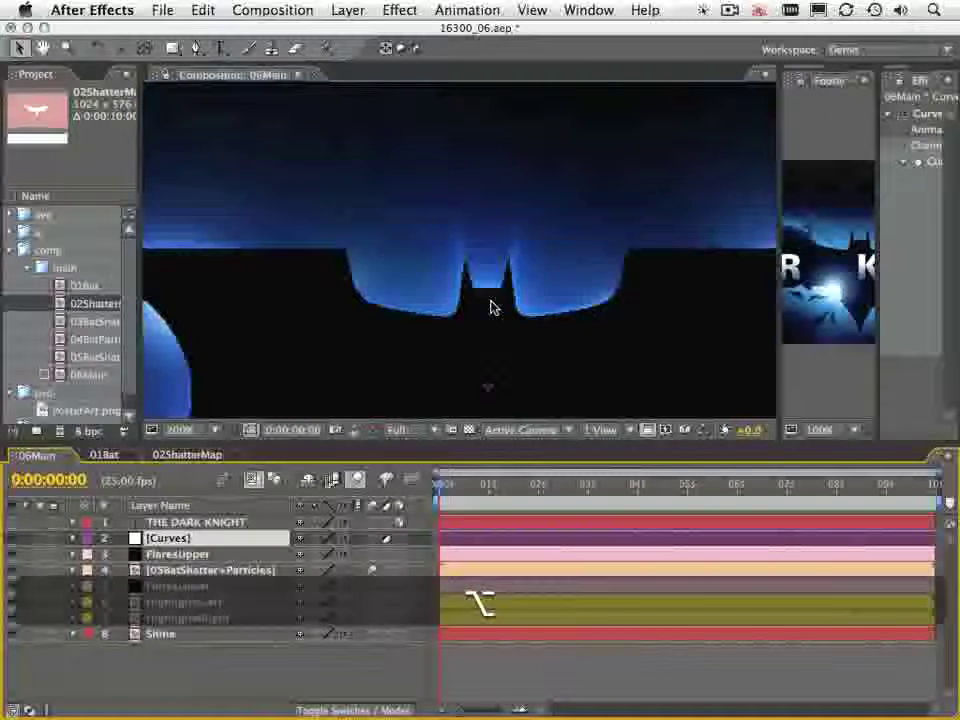
pyautogui.click(187, 455)
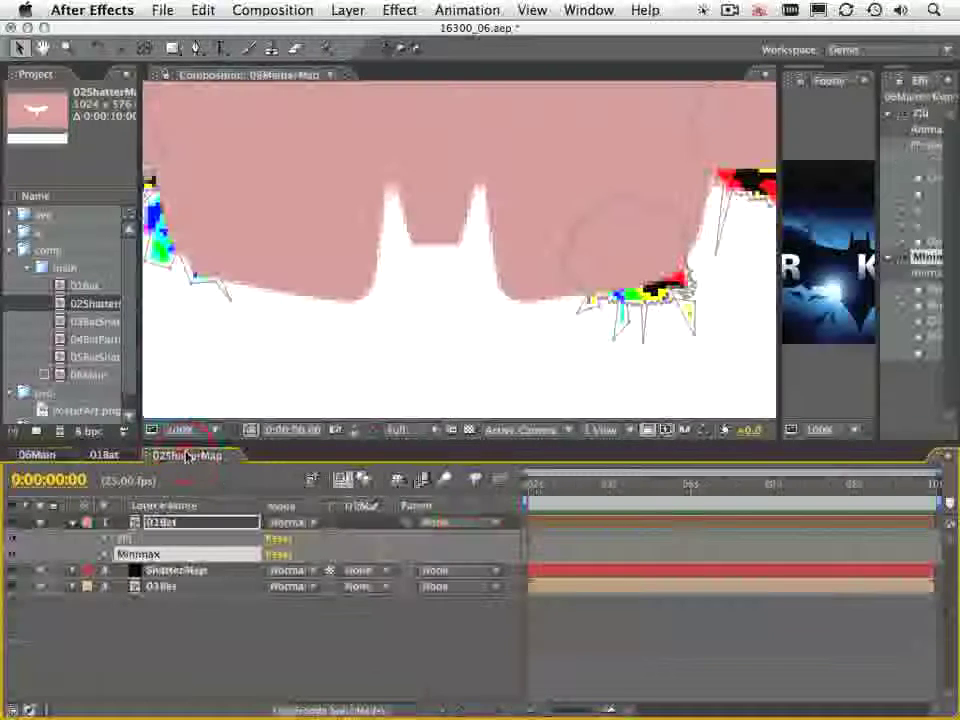
pyautogui.press('alt')
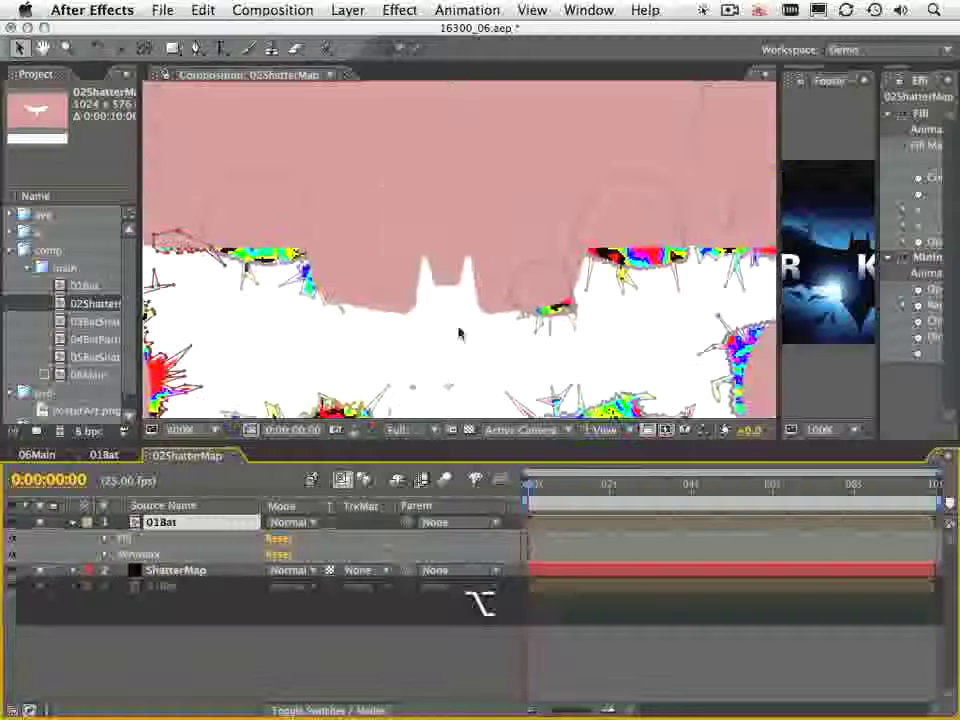
# Draw a closed four-point oval RotoBezier mask on the bat's left wing in the top 01Bat layer
pyautogui.press('space')
pyautogui.moveTo(520, 381); pyautogui.dragTo(553, 191)
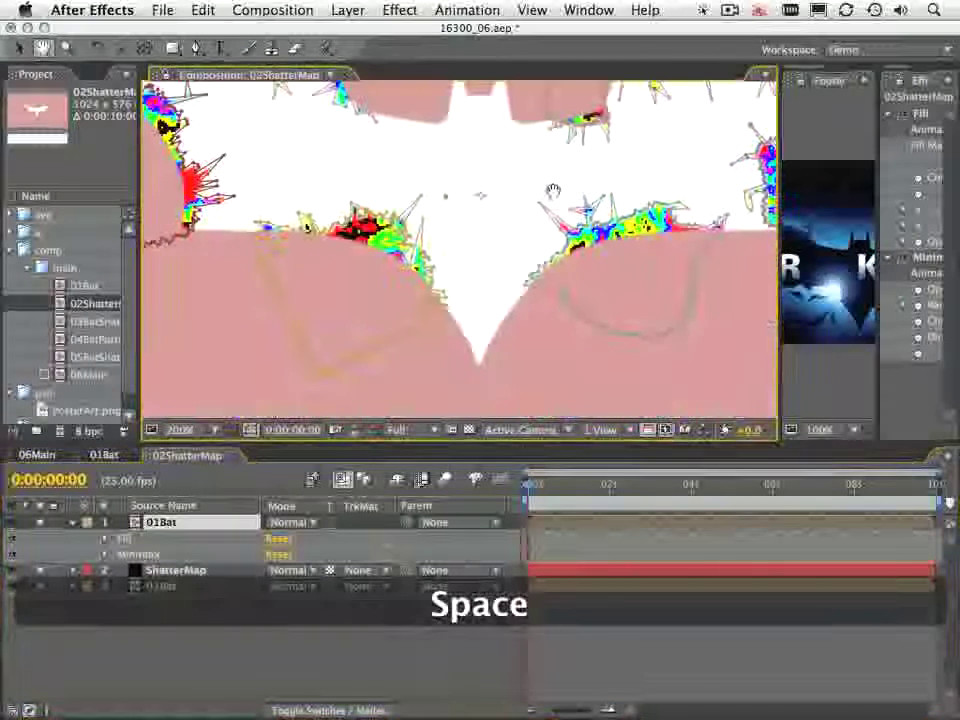
pyautogui.press('space')
pyautogui.moveTo(343, 184); pyautogui.dragTo(407, 331)
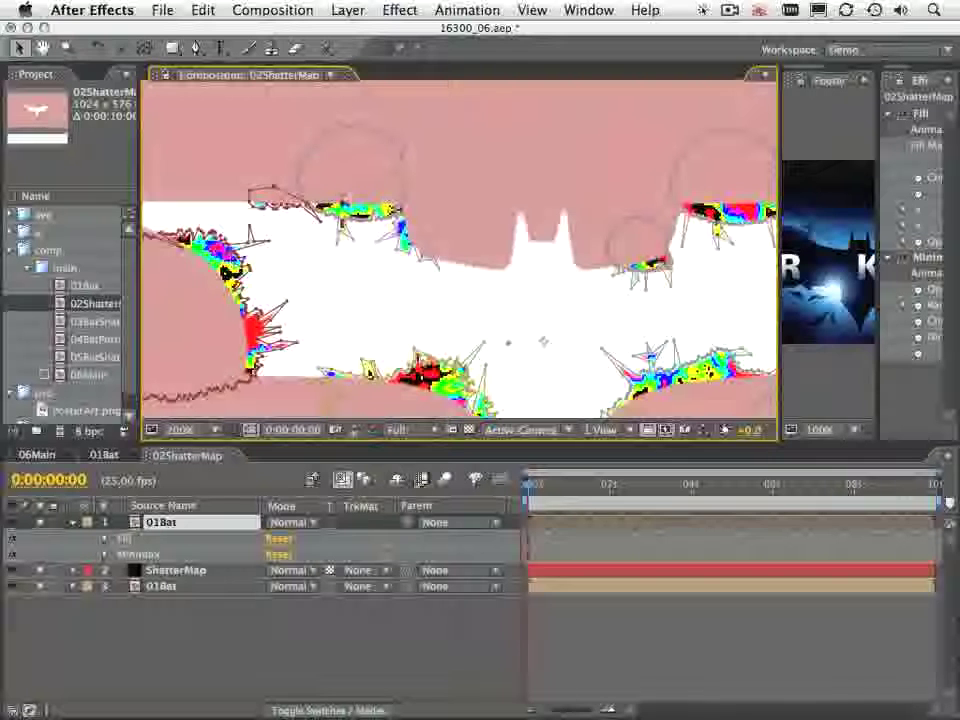
pyautogui.moveTo(783, 243); pyautogui.dragTo(711, 250)
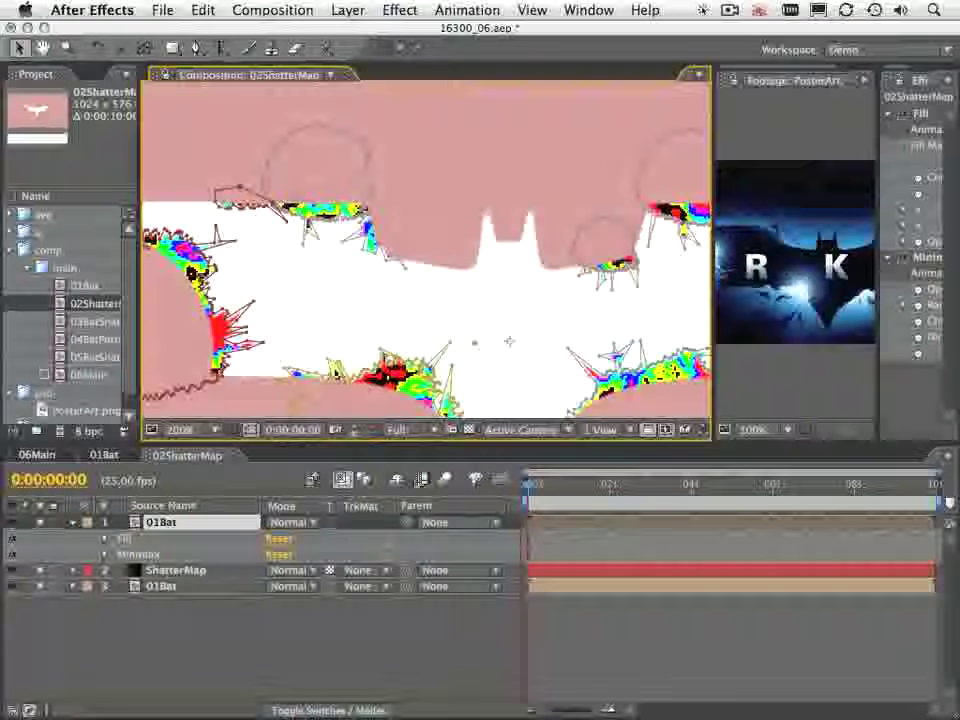
pyautogui.click(200, 48)
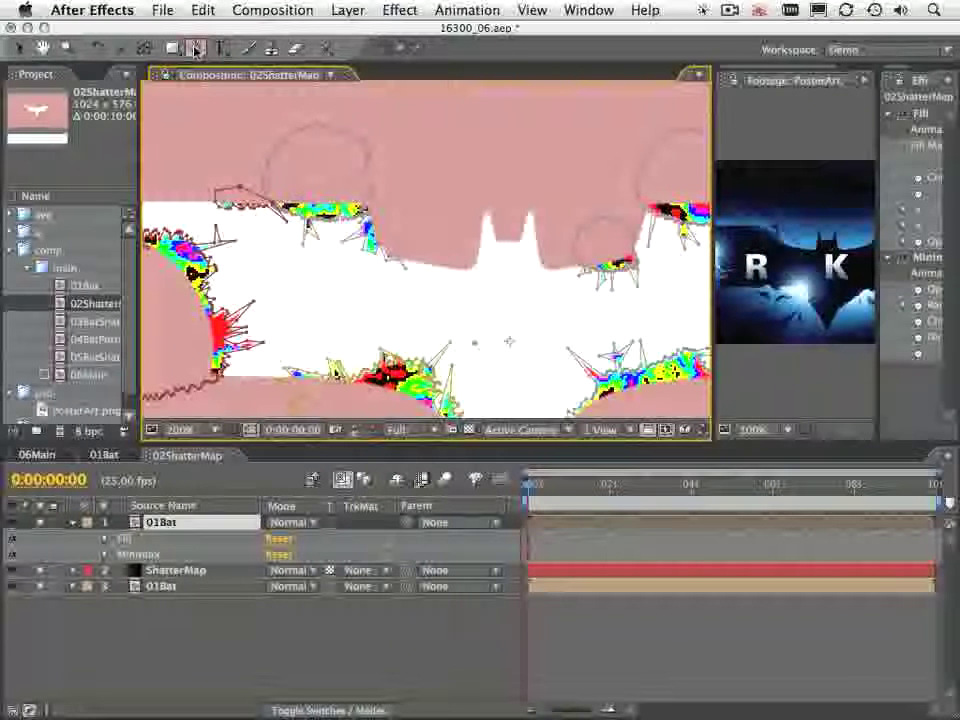
pyautogui.click(293, 280)
pyautogui.click(358, 297)
pyautogui.click(330, 336)
pyautogui.click(279, 306)
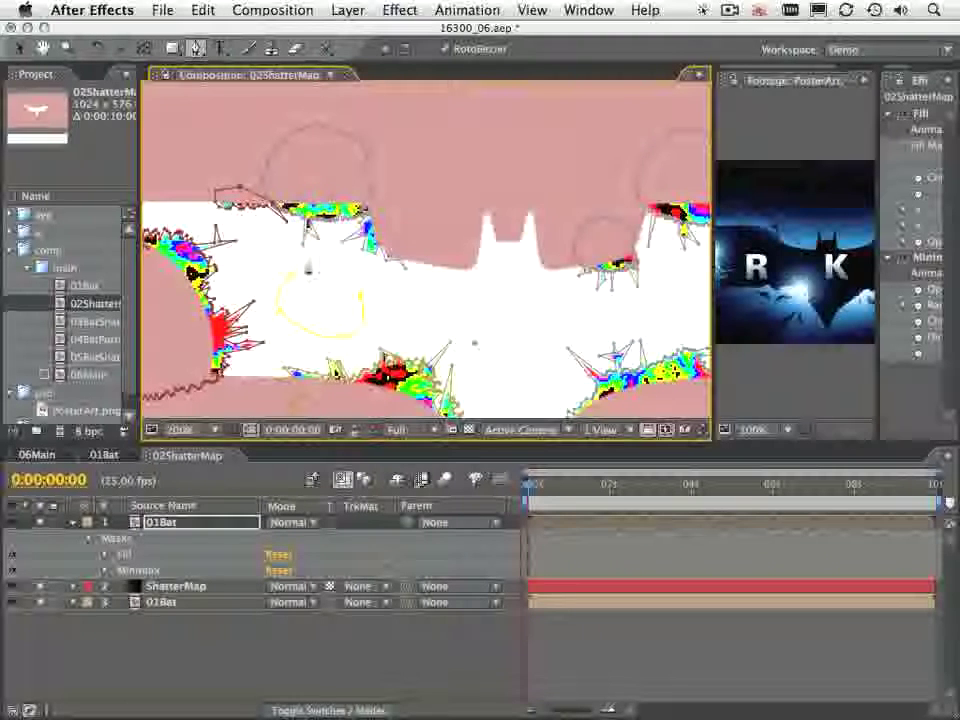
pyautogui.click(294, 279)
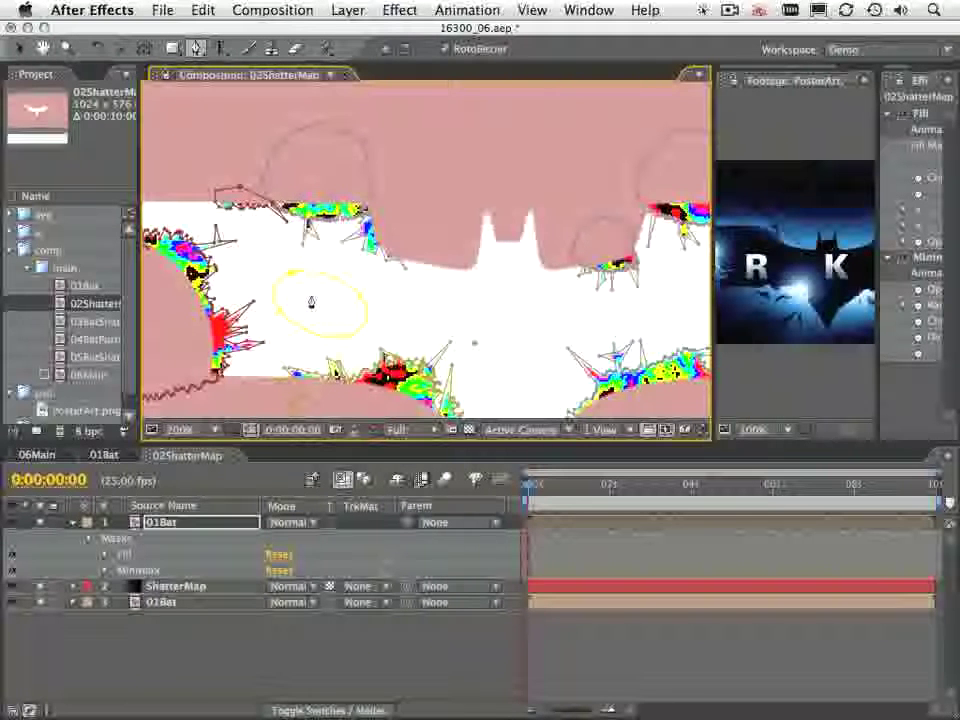
# Try to roughen the oval mask's upper edge by adding and moving vertices manually
pyautogui.scroll(1, 320, 298)
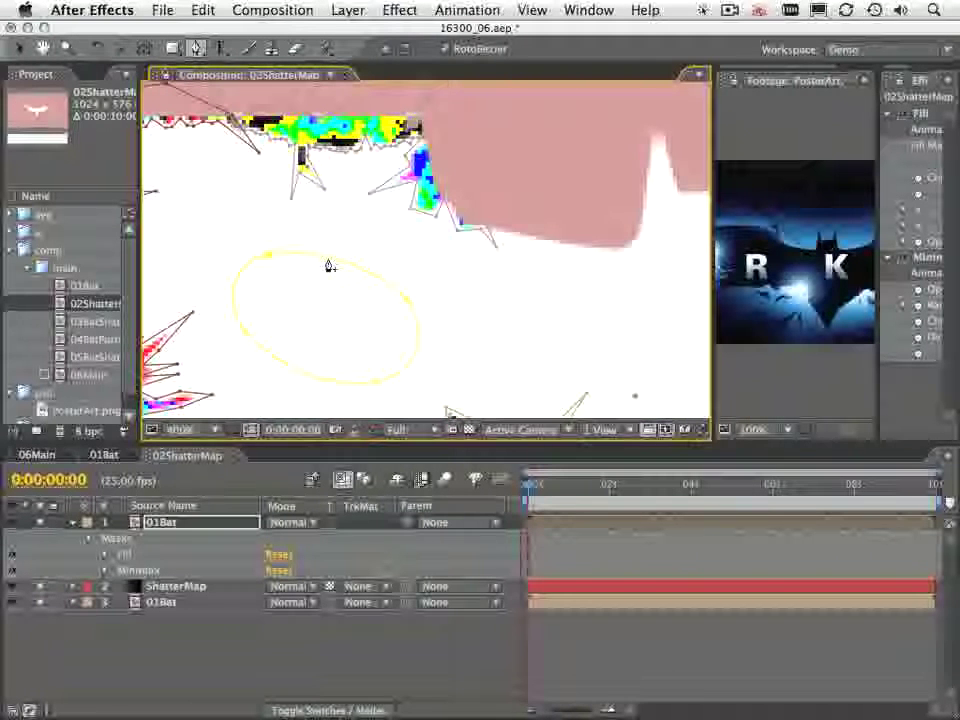
pyautogui.click(322, 257)
pyautogui.click(356, 268)
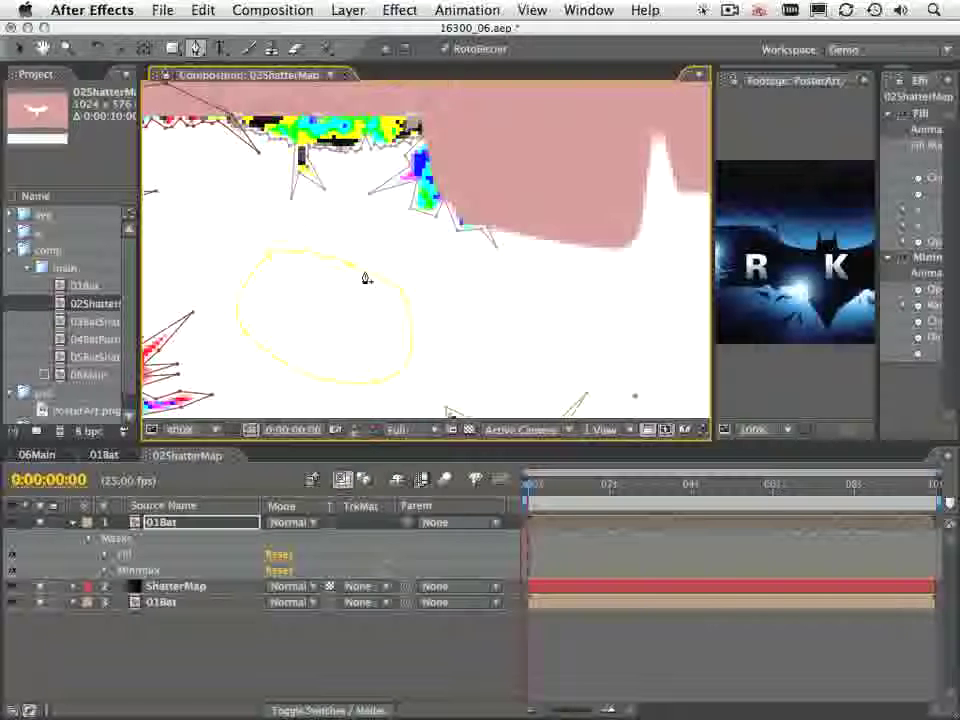
pyautogui.click(354, 272)
pyautogui.keyDown('super'); pyautogui.click(358, 253); pyautogui.keyUp('super')
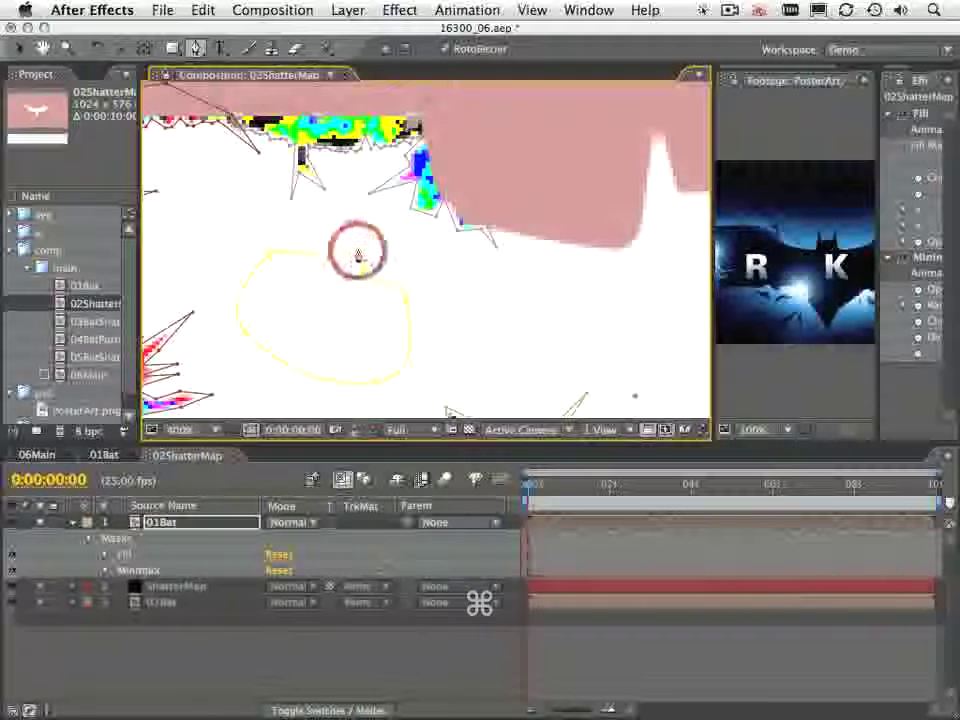
pyautogui.keyDown('alt'); pyautogui.click(292, 216); pyautogui.keyUp('alt')
pyautogui.press('super+z')
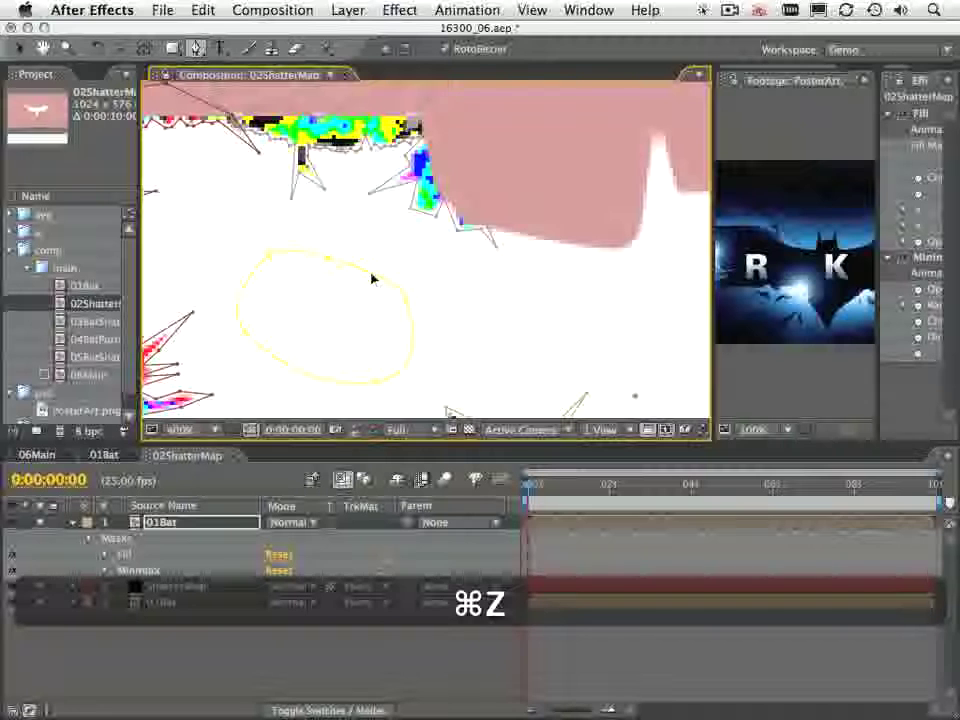
pyautogui.press('super+z')
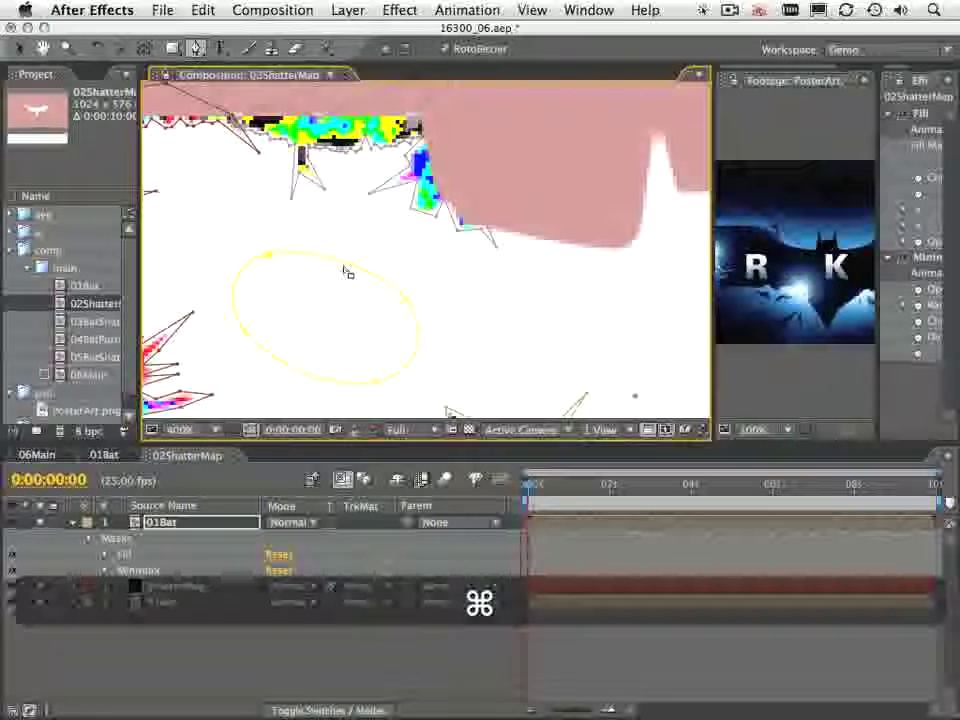
# Copy the oval mask path and paste it into a new 1024 x 576 px RGB document in Illustrator
pyautogui.press('super+c')
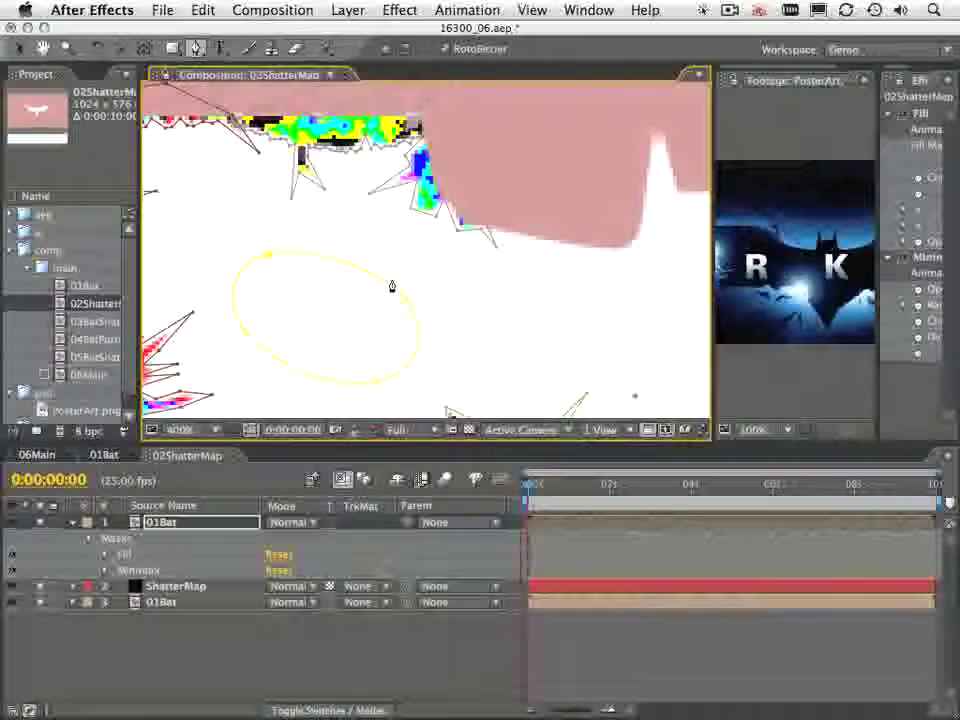
pyautogui.press('super+Tab')
pyautogui.press('super+Tab')
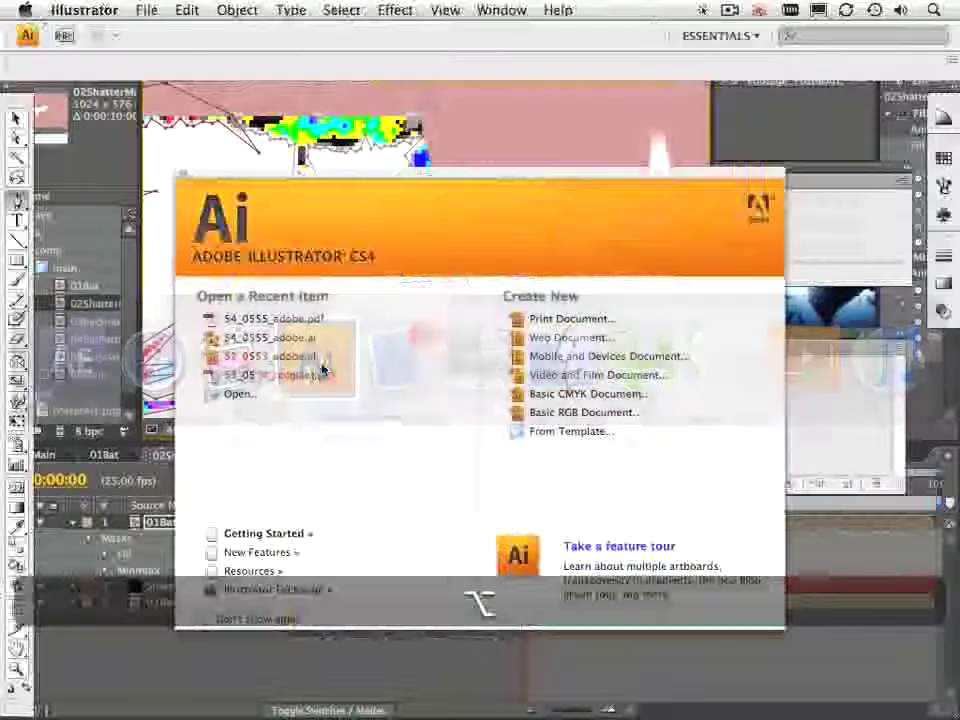
pyautogui.press('super+n')
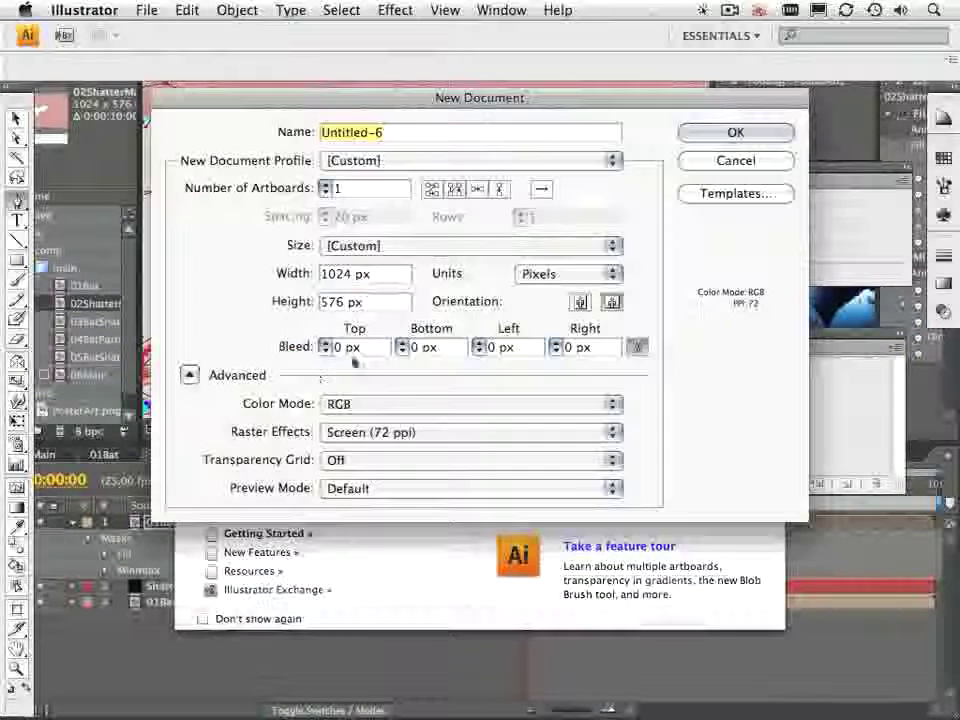
pyautogui.click(775, 133)
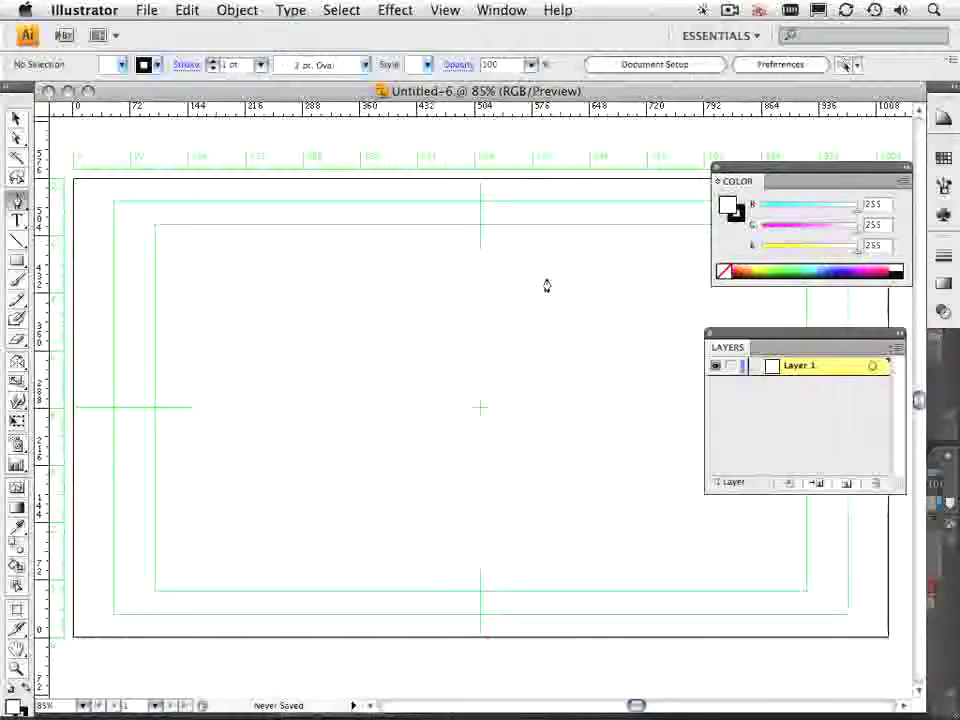
pyautogui.press('super+v')
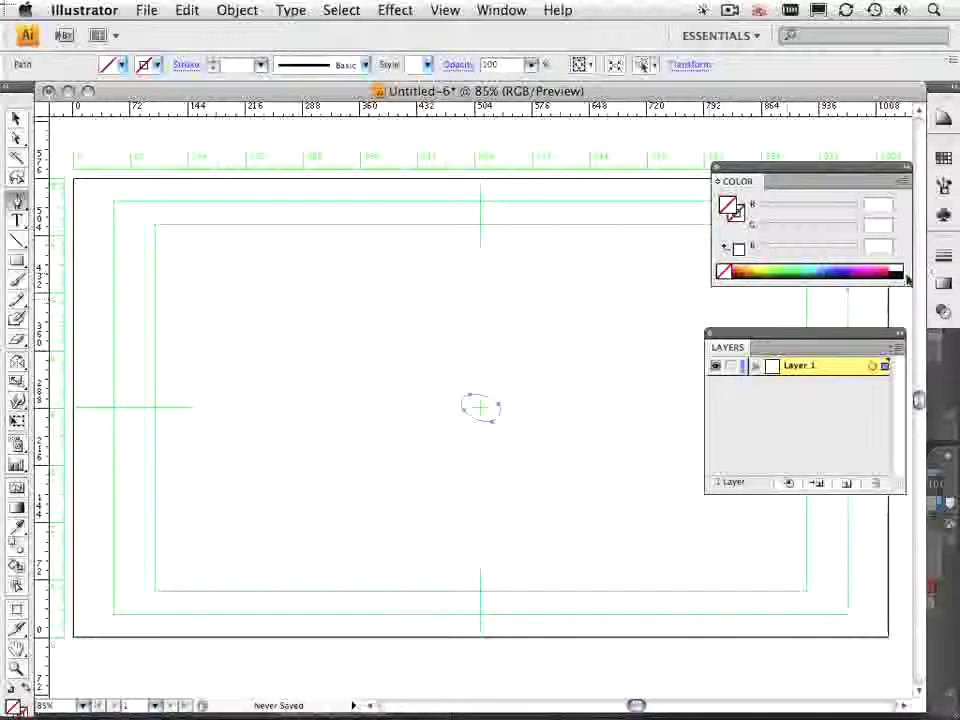
# Give the pasted oval path a black stroke
pyautogui.click(740, 216)
pyautogui.click(898, 271)
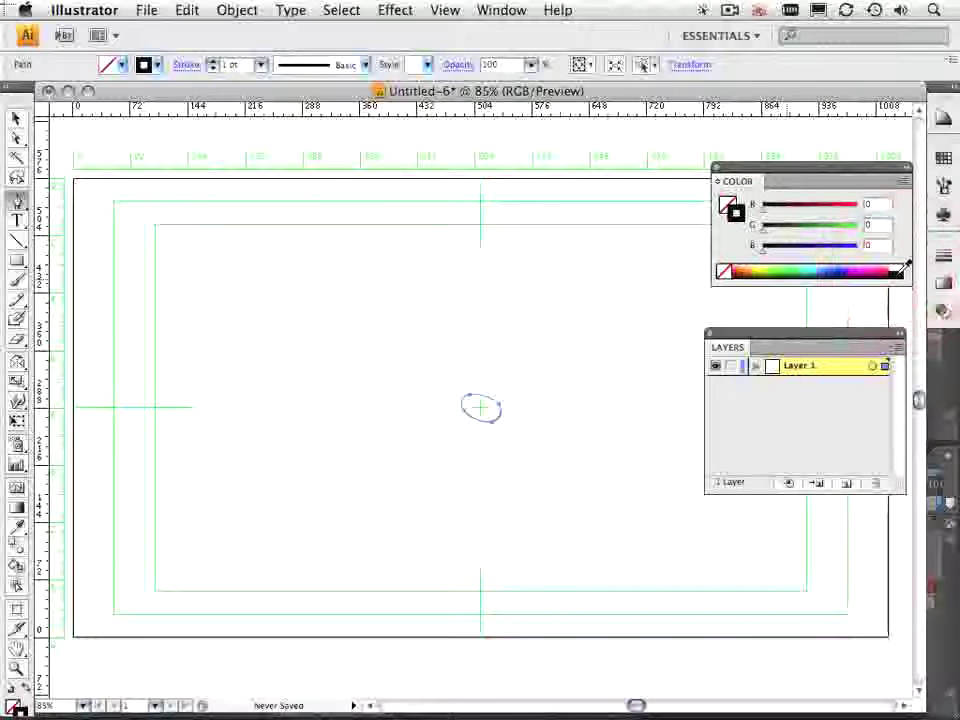
pyautogui.press('super+space')
pyautogui.moveTo(366, 358); pyautogui.dragTo(598, 506)
pyautogui.press('space')
pyautogui.moveTo(491, 400); pyautogui.dragTo(459, 463)
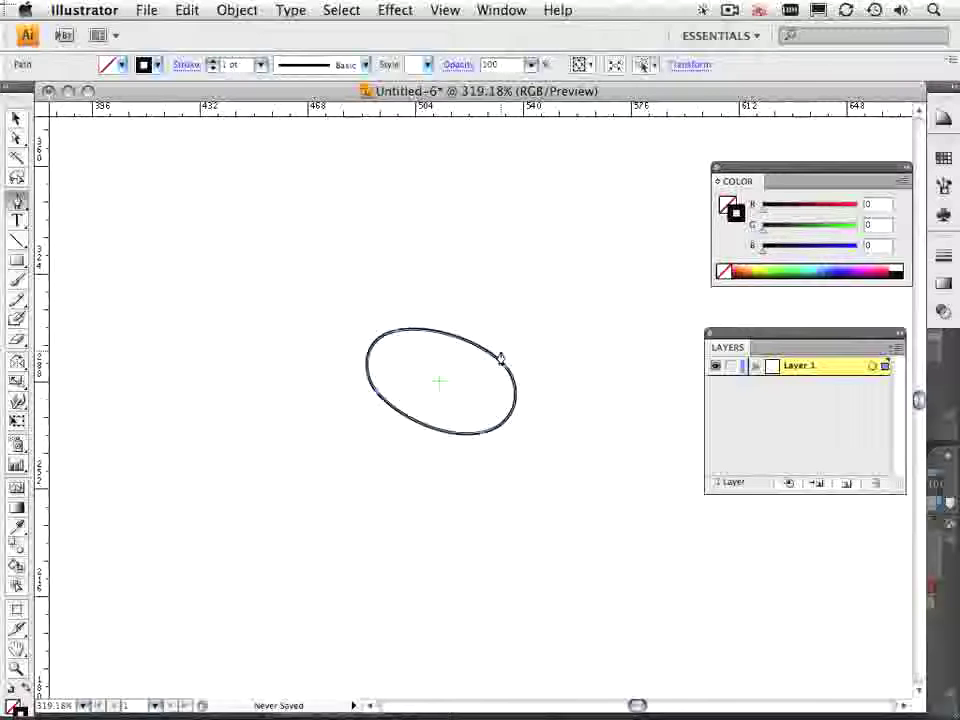
# Apply a Roughen effect to the oval with 5% relative size, detail 25/in and corner points
pyautogui.click(395, 10)
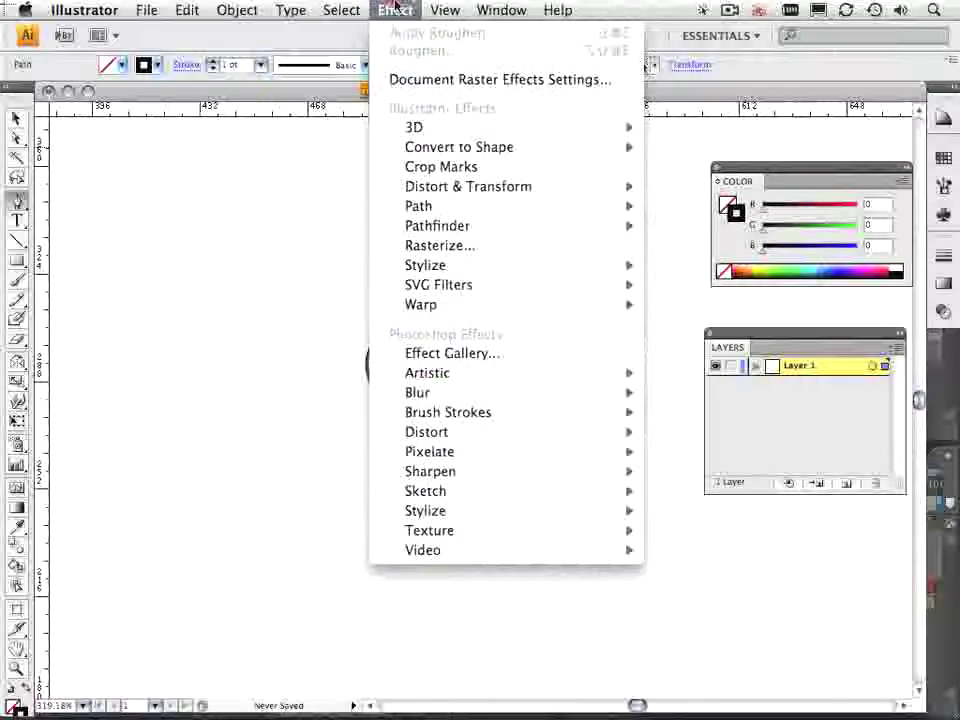
pyautogui.moveTo(440, 190)
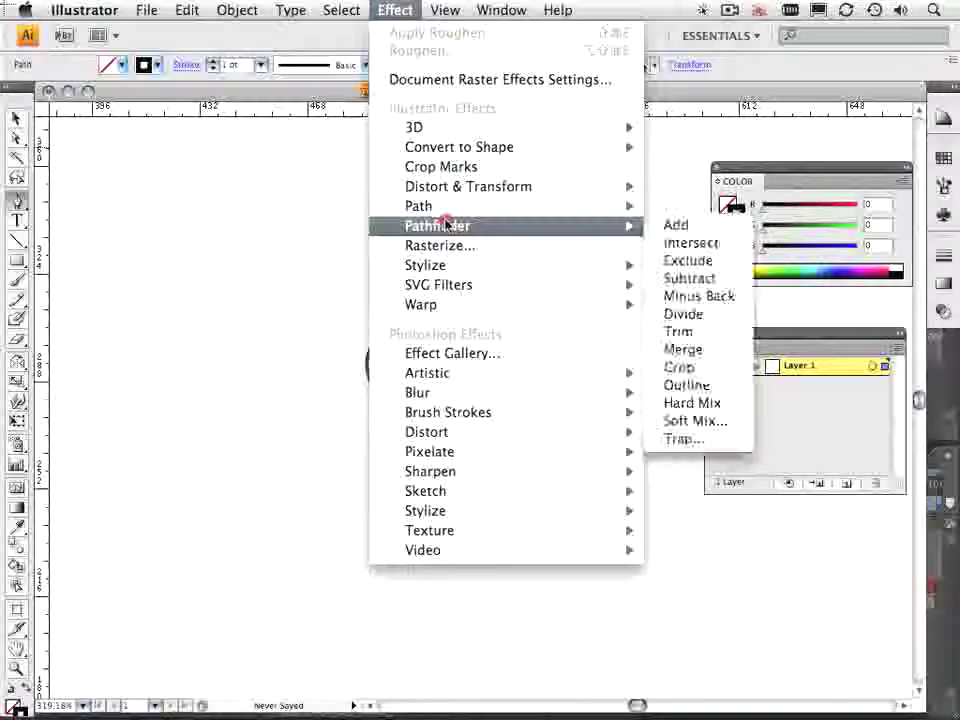
pyautogui.moveTo(455, 209)
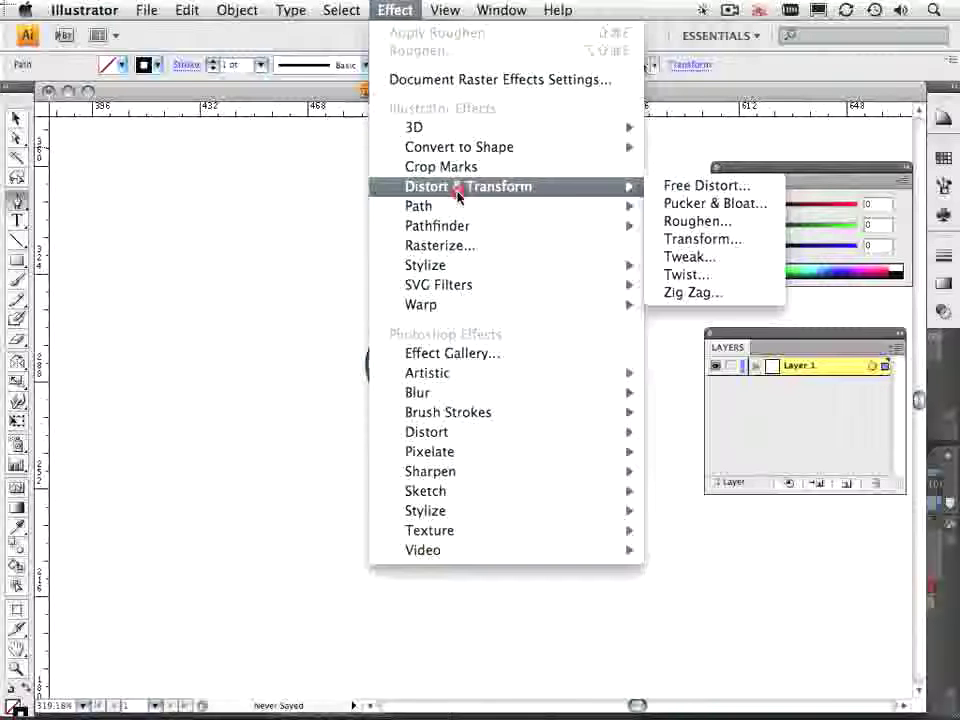
pyautogui.click(712, 221)
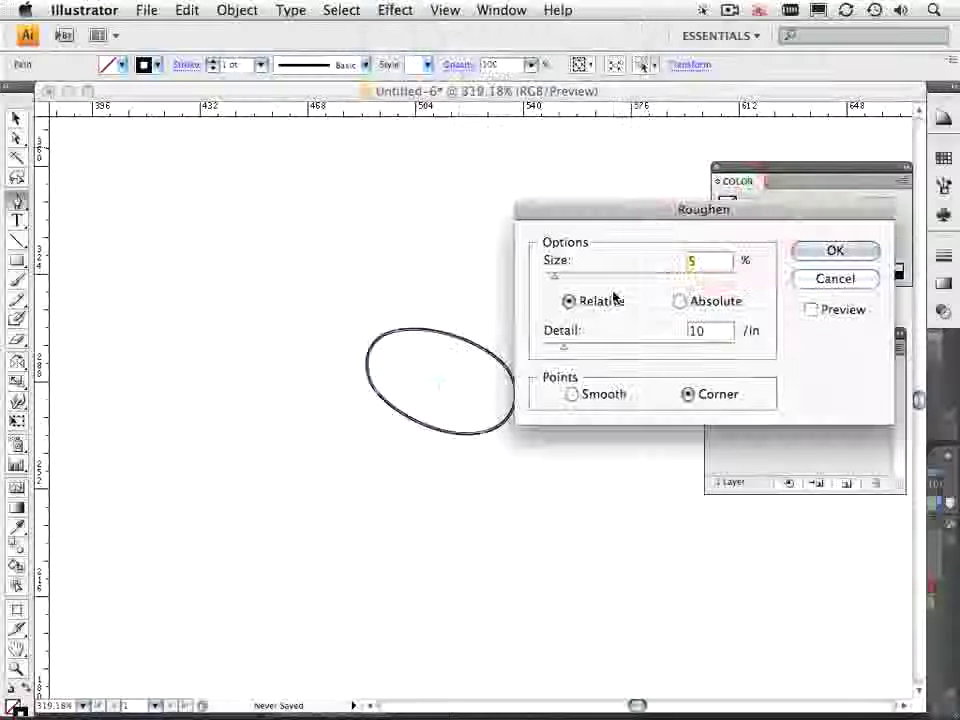
pyautogui.moveTo(653, 212); pyautogui.dragTo(585, 84)
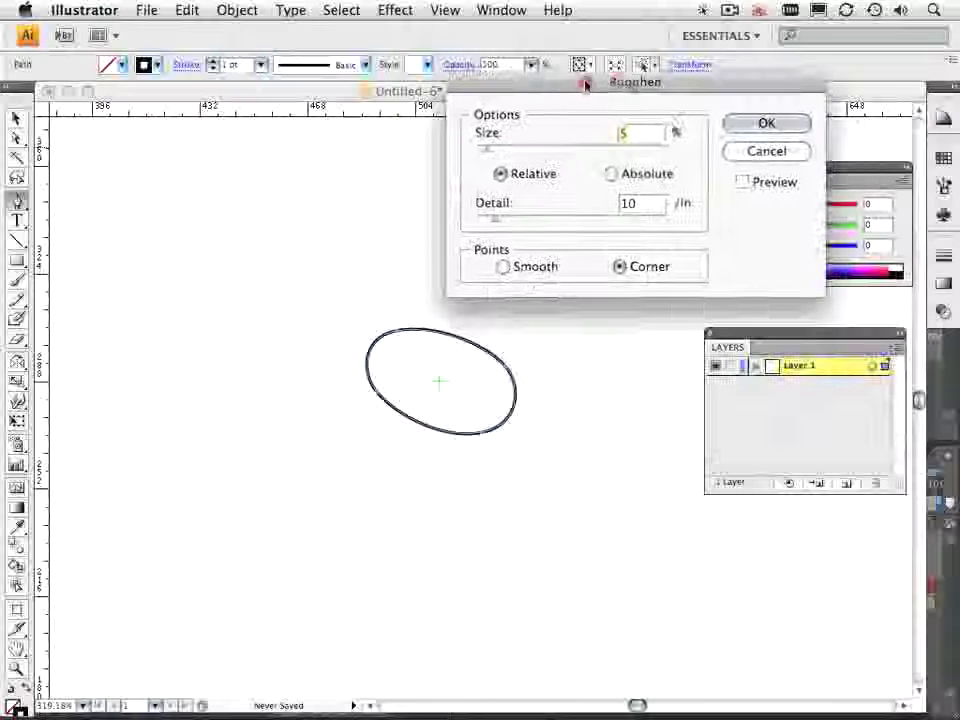
pyautogui.click(742, 182)
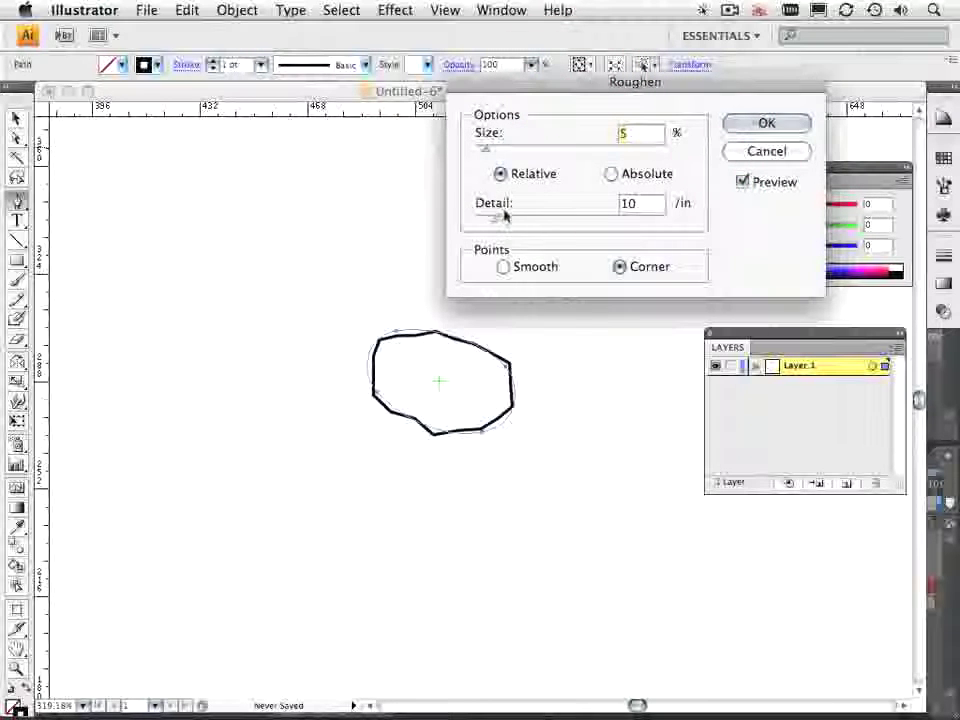
pyautogui.moveTo(516, 222); pyautogui.dragTo(523, 224)
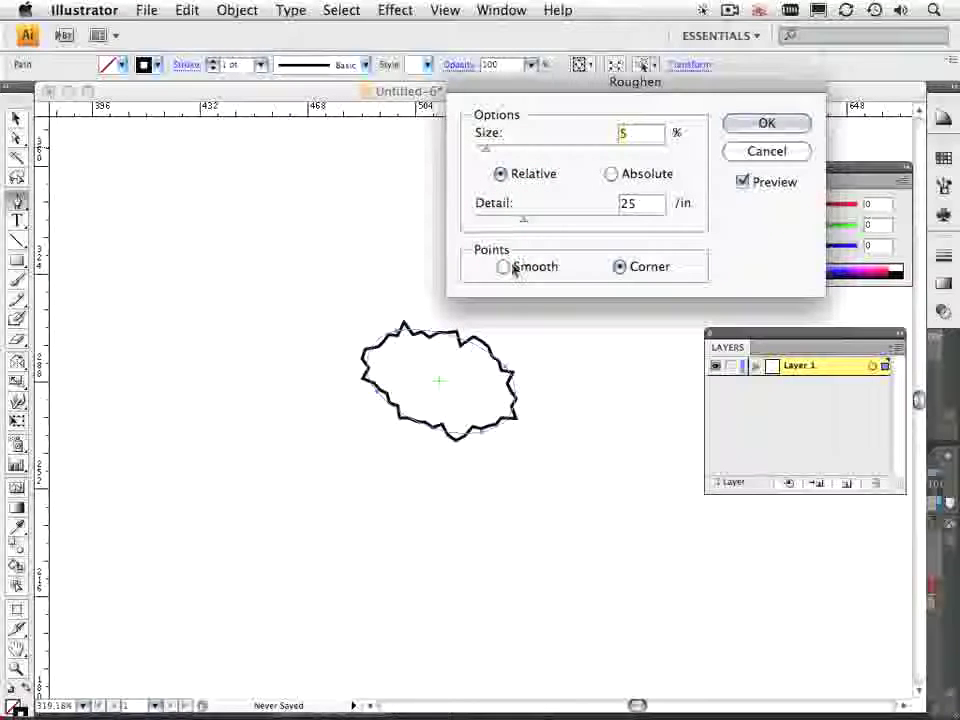
pyautogui.click(765, 124)
# Expand the roughened oval's appearance into real path points and copy the resulting path
pyautogui.scroll(2, 459, 366)
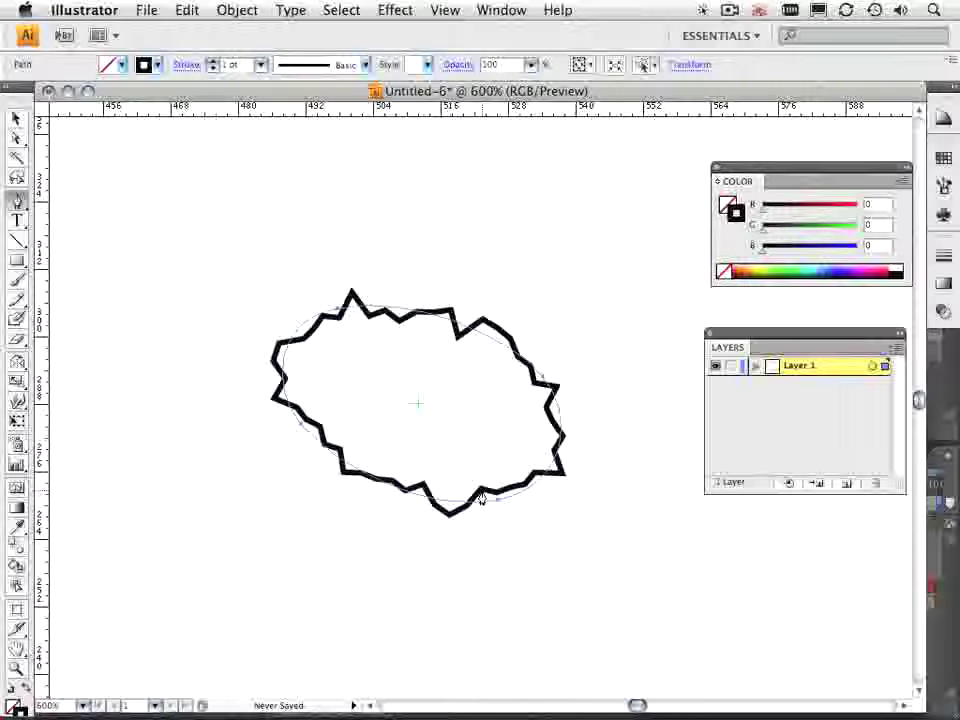
pyautogui.click(240, 11)
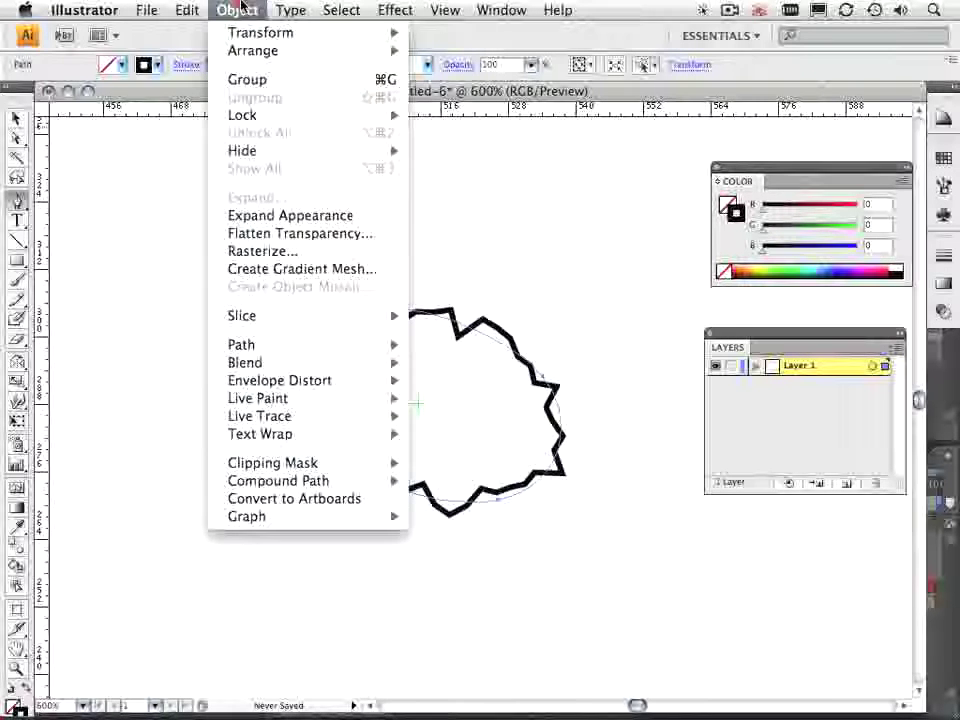
pyautogui.click(300, 215)
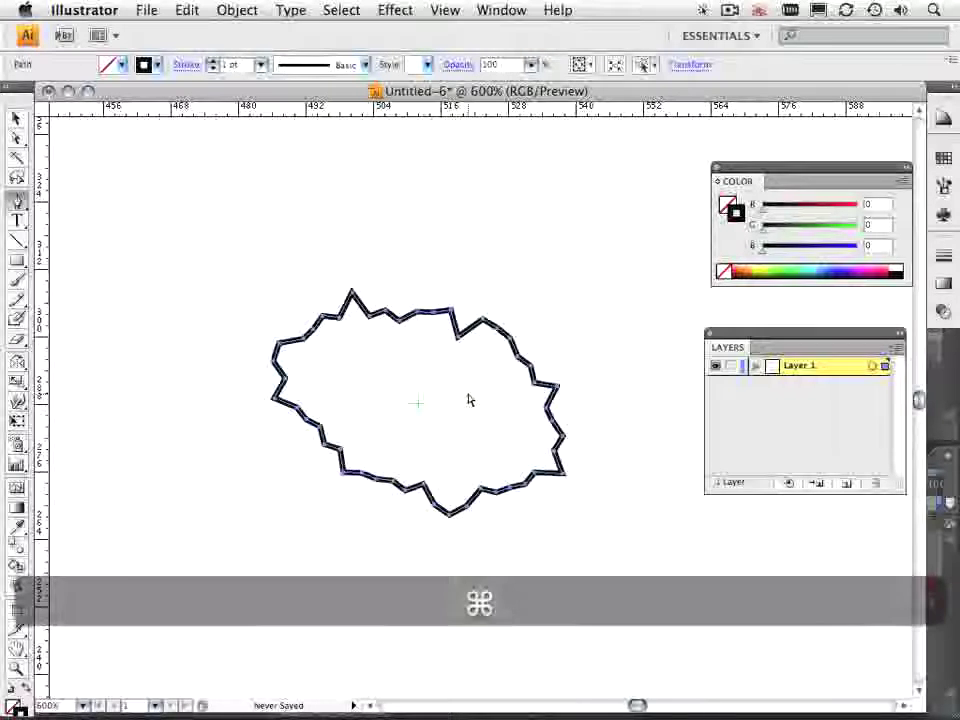
pyautogui.press('super+c')
# Switch to After Effects, open the top 01Bat layer in an enlarged layer view and replace Mask 11 with the copied jagged path
pyautogui.press('super+Tab')
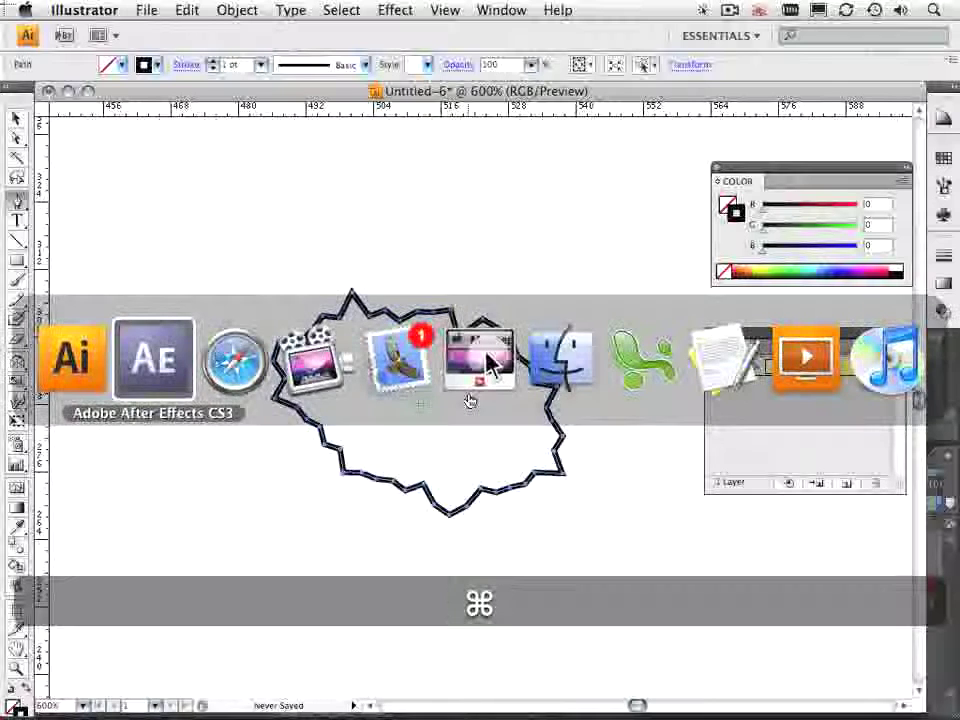
pyautogui.press('alt')
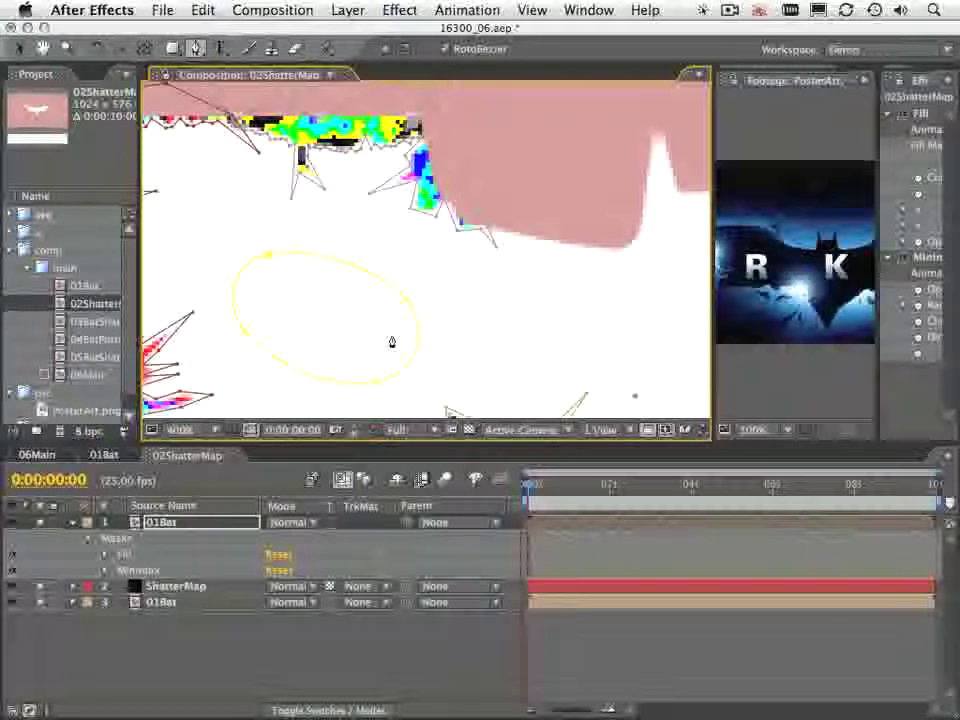
pyautogui.doubleClick(176, 521)
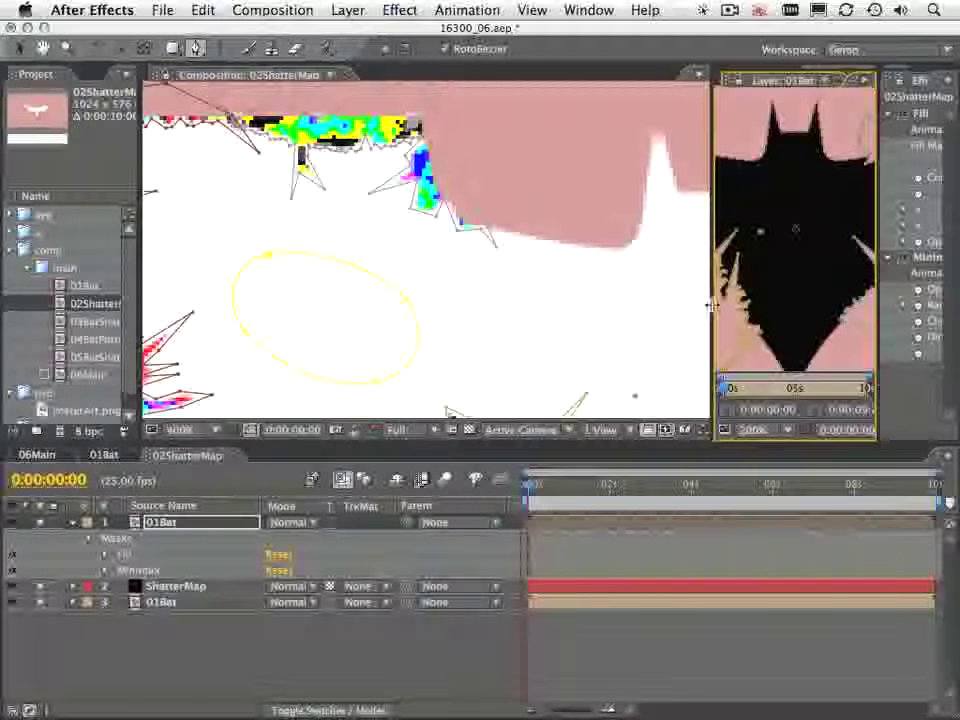
pyautogui.moveTo(710, 305); pyautogui.dragTo(268, 266)
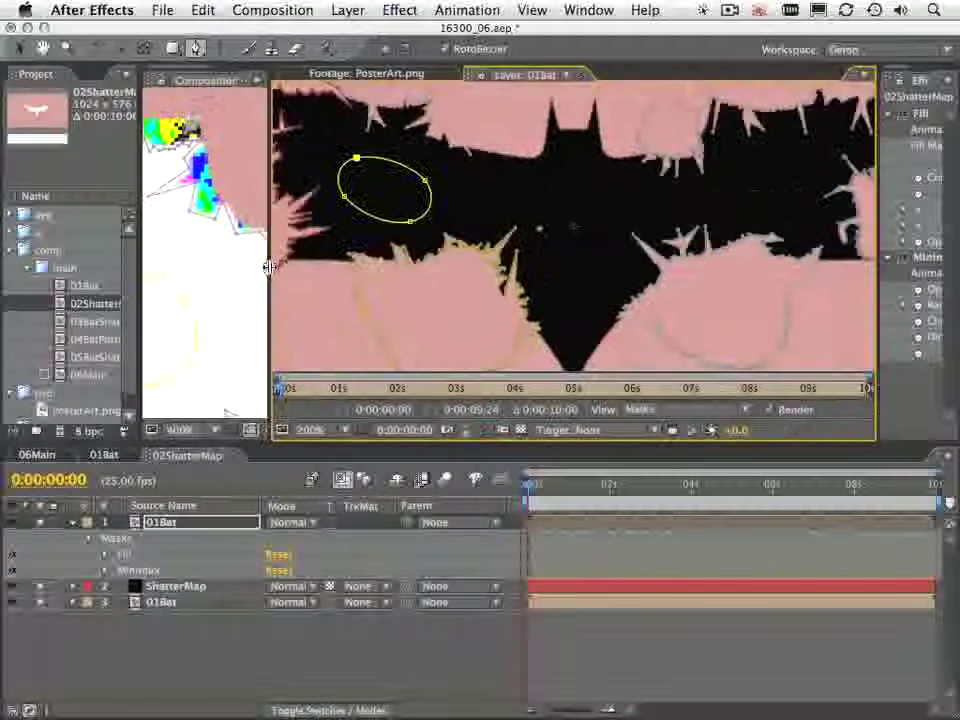
pyautogui.click(598, 437)
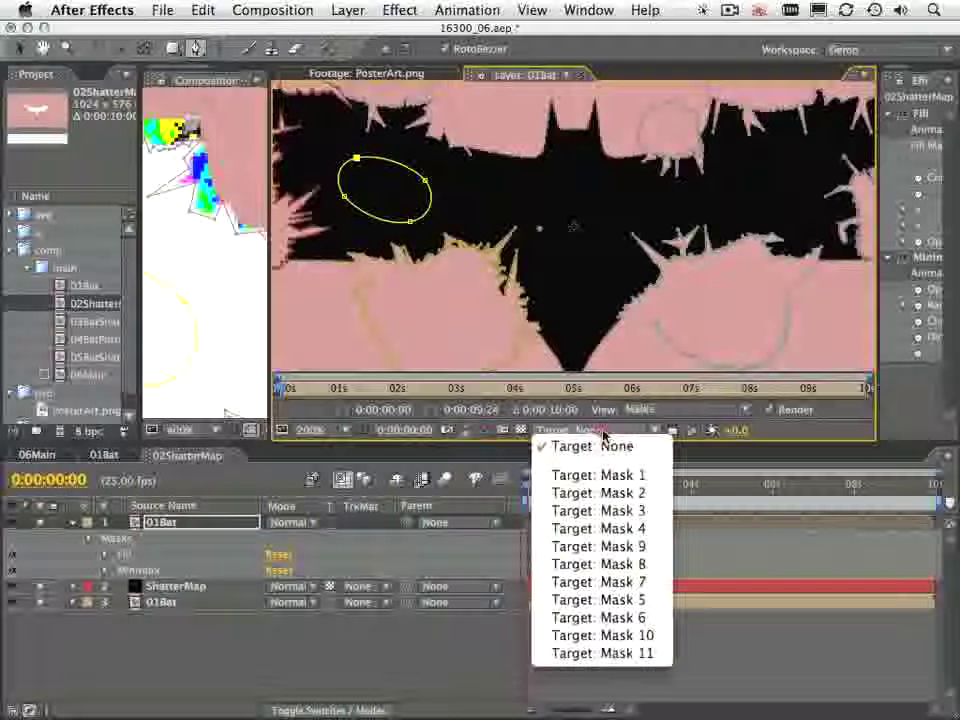
pyautogui.click(630, 655)
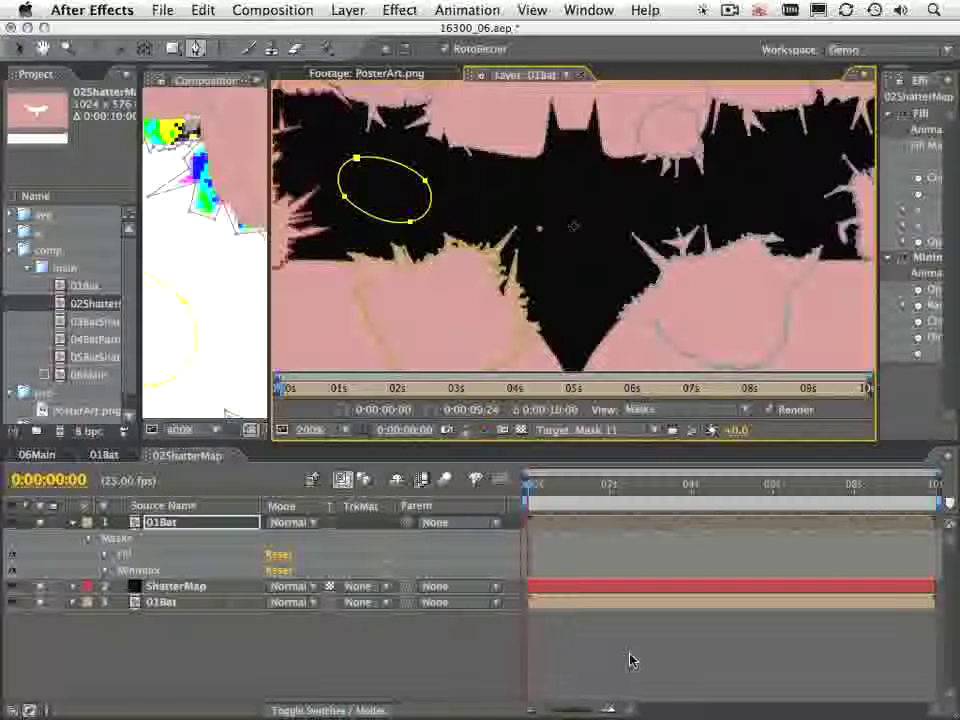
pyautogui.press('super+v')
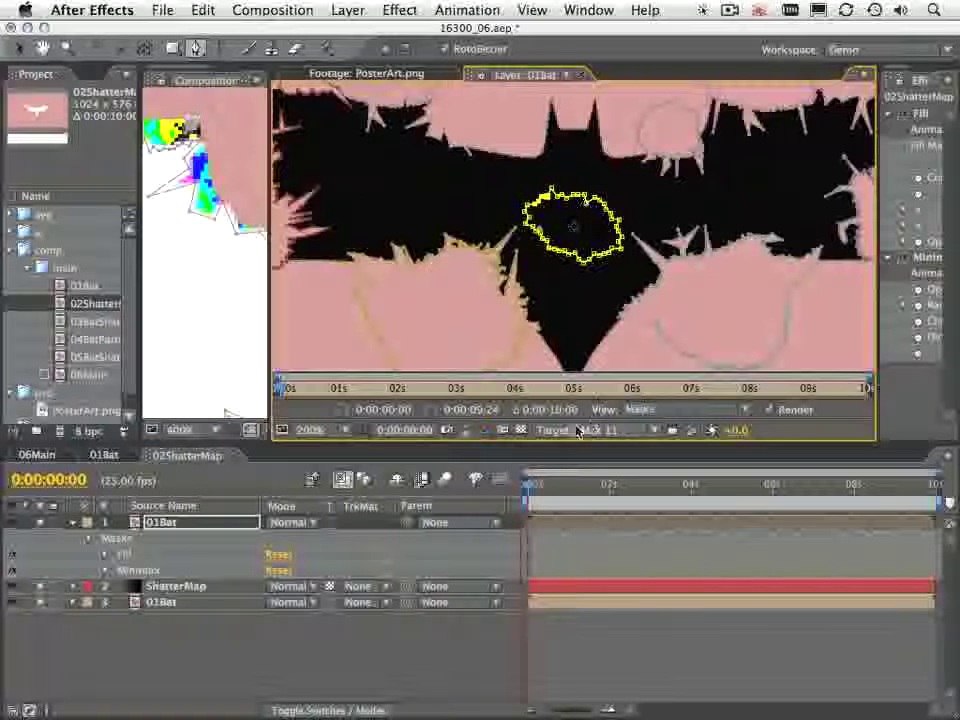
# Move the jagged Mask 11 from the bat's centre onto its left wing
pyautogui.click(620, 431)
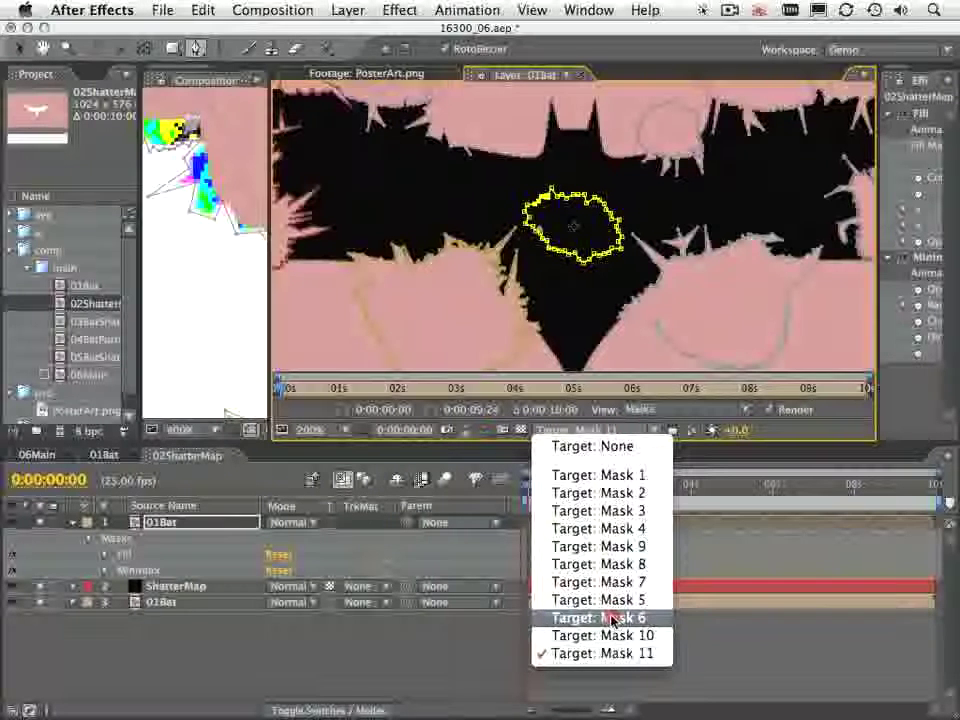
pyautogui.click(825, 493)
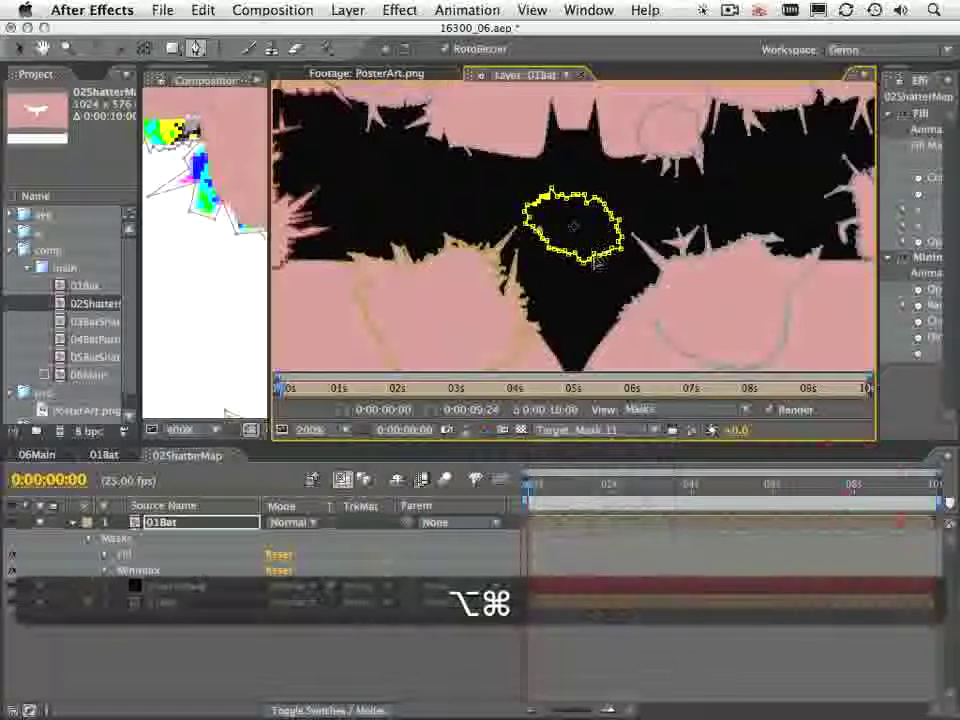
pyautogui.moveTo(591, 262); pyautogui.dragTo(418, 216)
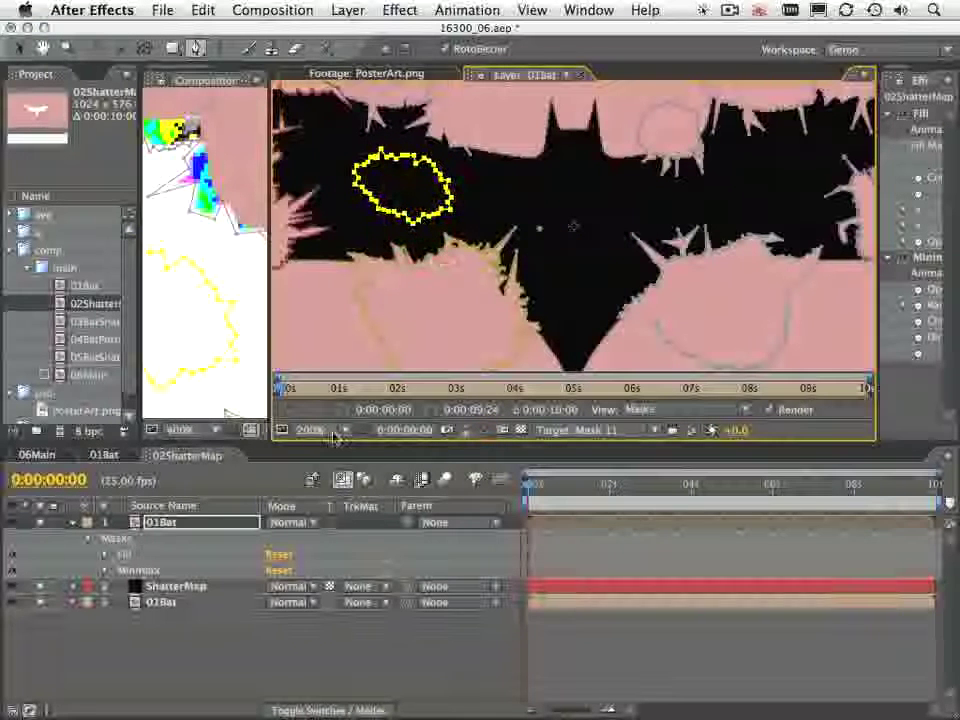
# Examine the shattered bat in the 06Main composition at 0:00:05:19 in an enlarged view
pyautogui.click(40, 455)
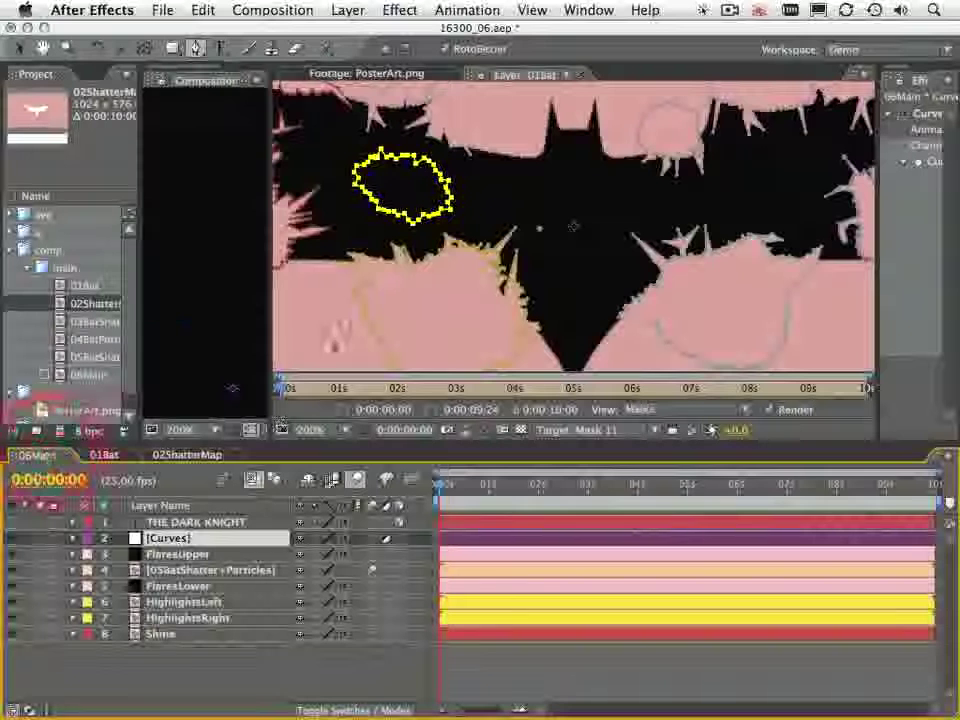
pyautogui.moveTo(273, 270); pyautogui.dragTo(765, 285)
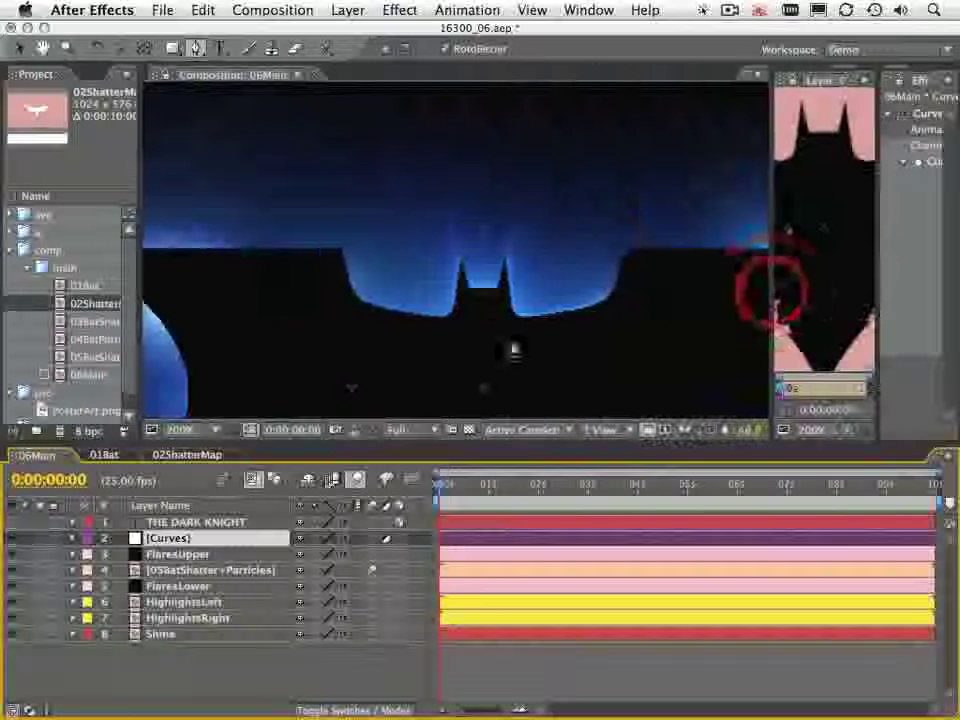
pyautogui.press('space')
pyautogui.click(480, 245)
pyautogui.click(728, 488)
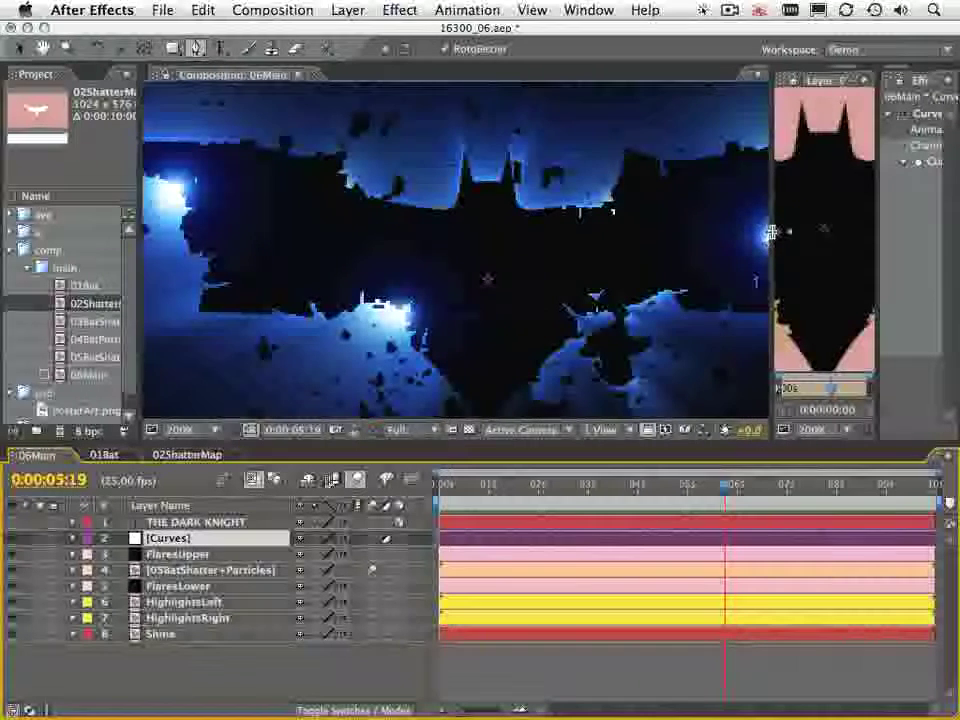
pyautogui.moveTo(771, 232); pyautogui.dragTo(279, 279)
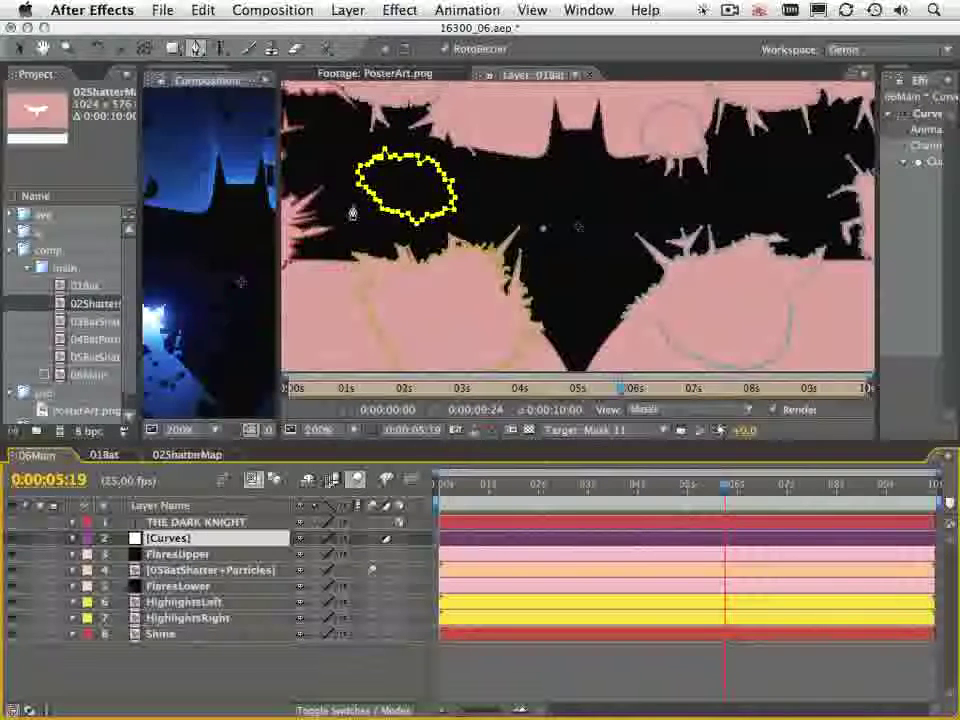
# Reveal the top 01Bat layer's masks in 02ShatterMap and set Mask 11's mode to Subtract
pyautogui.click(172, 454)
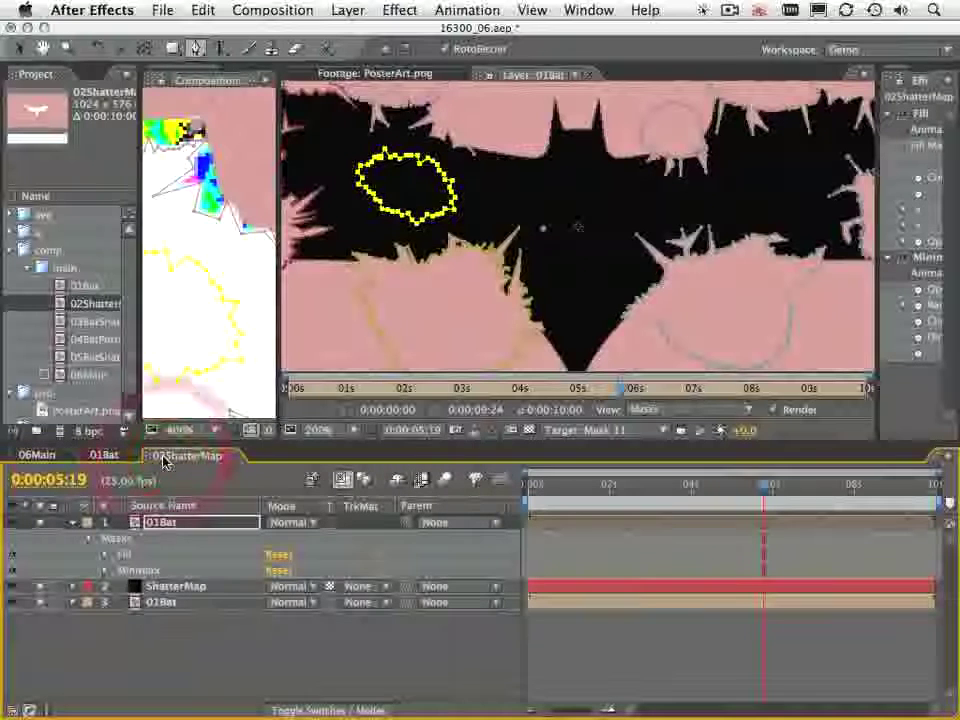
pyautogui.press('m')
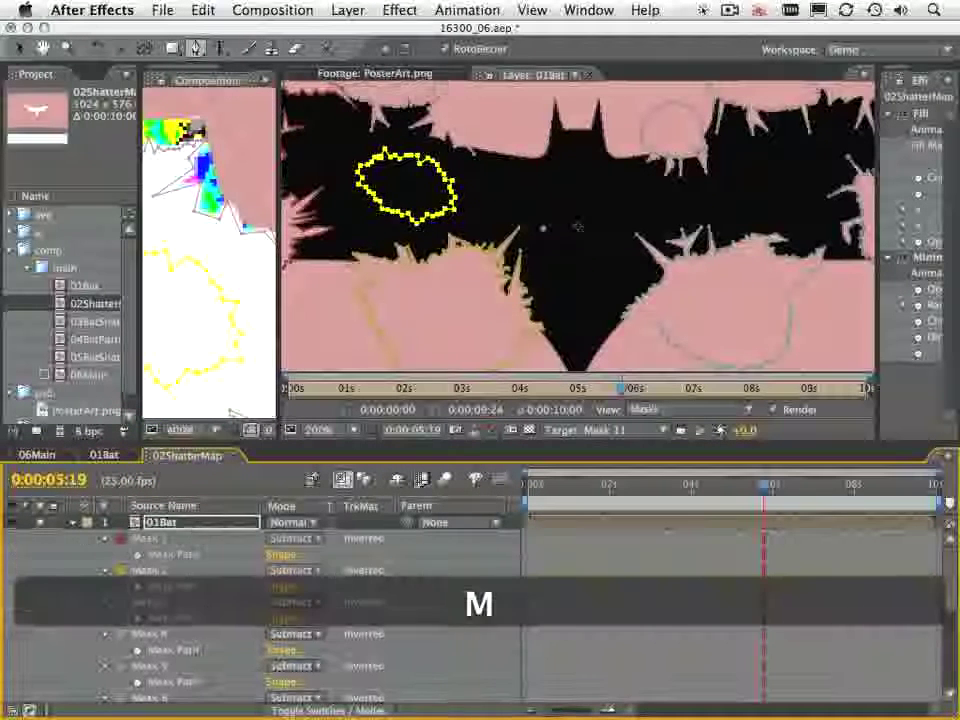
pyautogui.scroll(-6, 206, 604)
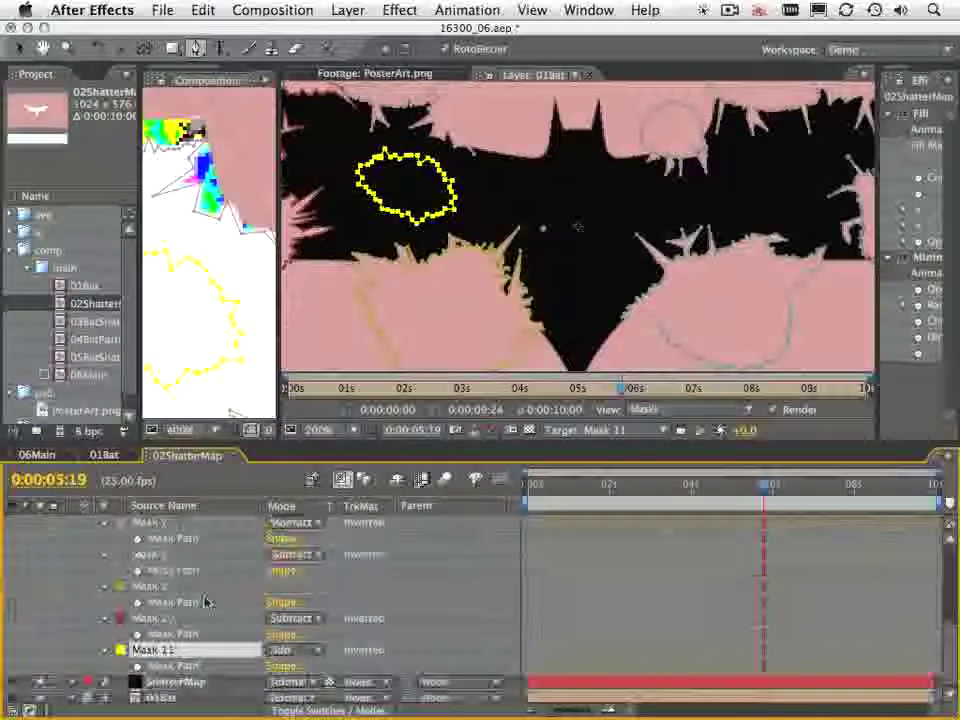
pyautogui.click(302, 646)
pyautogui.click(305, 662)
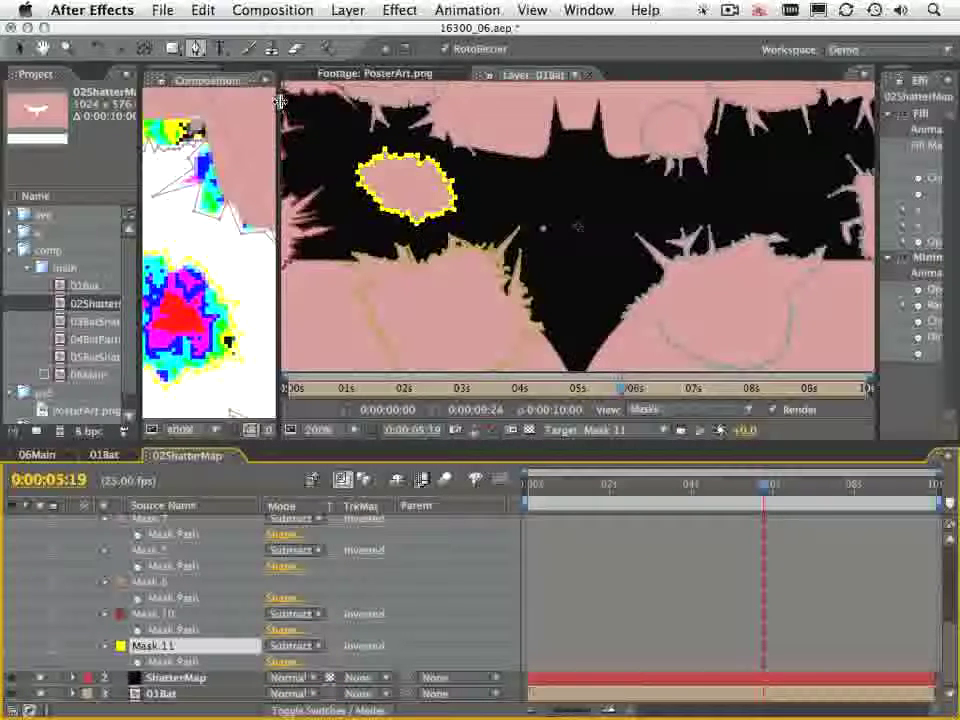
# Inspect the new hole's edges and the surrounding shatter details across the bat in the 06Main composition
pyautogui.moveTo(281, 117); pyautogui.dragTo(489, 117)
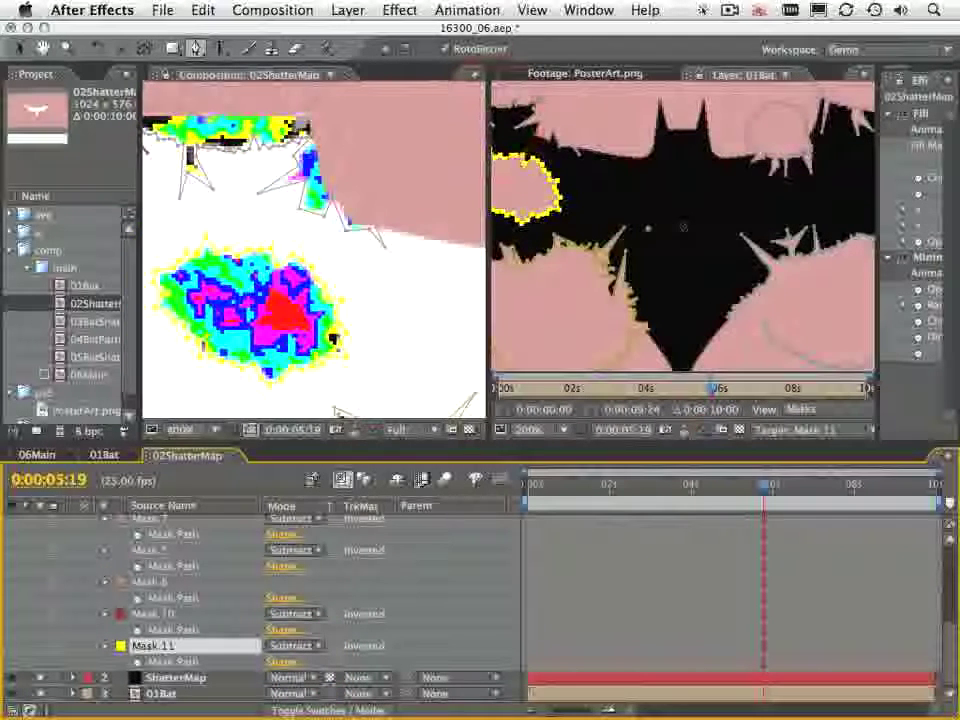
pyautogui.click(37, 455)
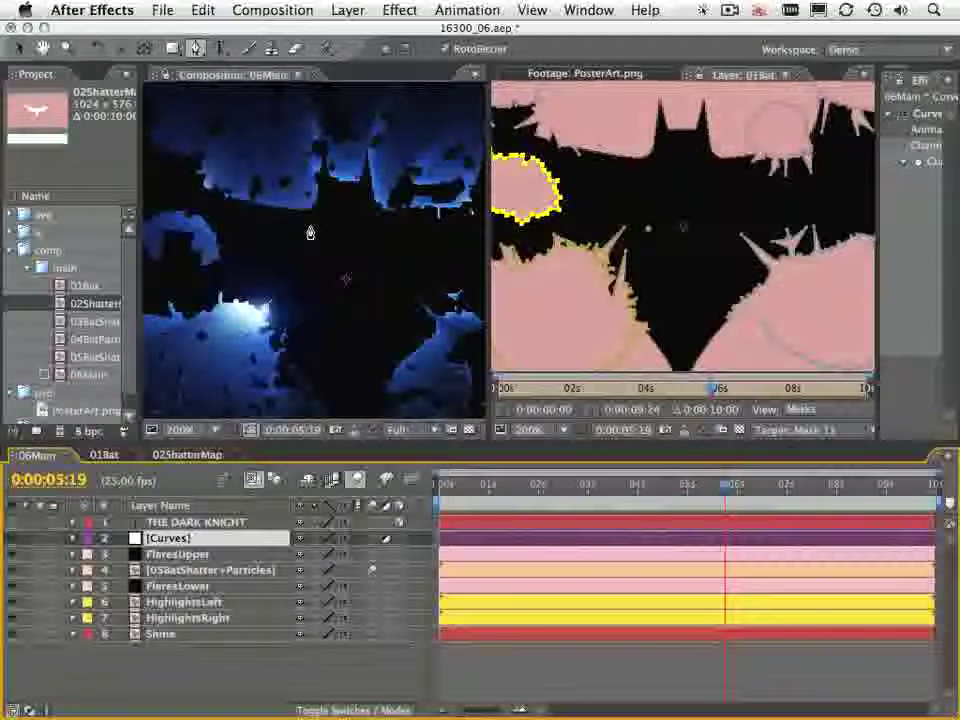
pyautogui.press('space')
pyautogui.moveTo(317, 259); pyautogui.dragTo(289, 225)
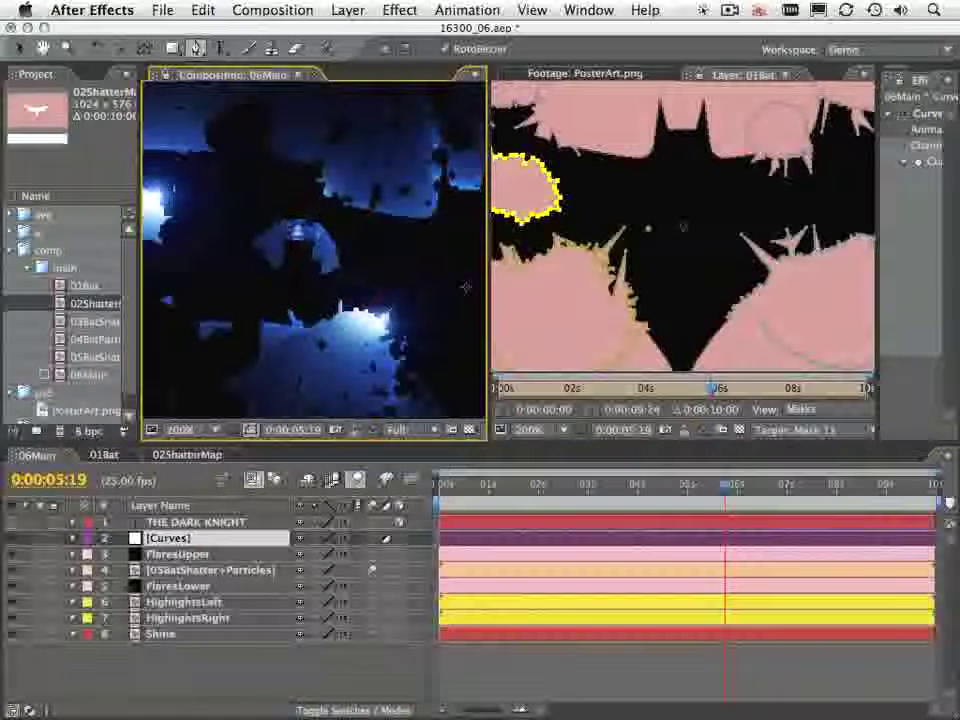
pyautogui.scroll(1, 297, 233)
pyautogui.scroll(-1, 296, 231)
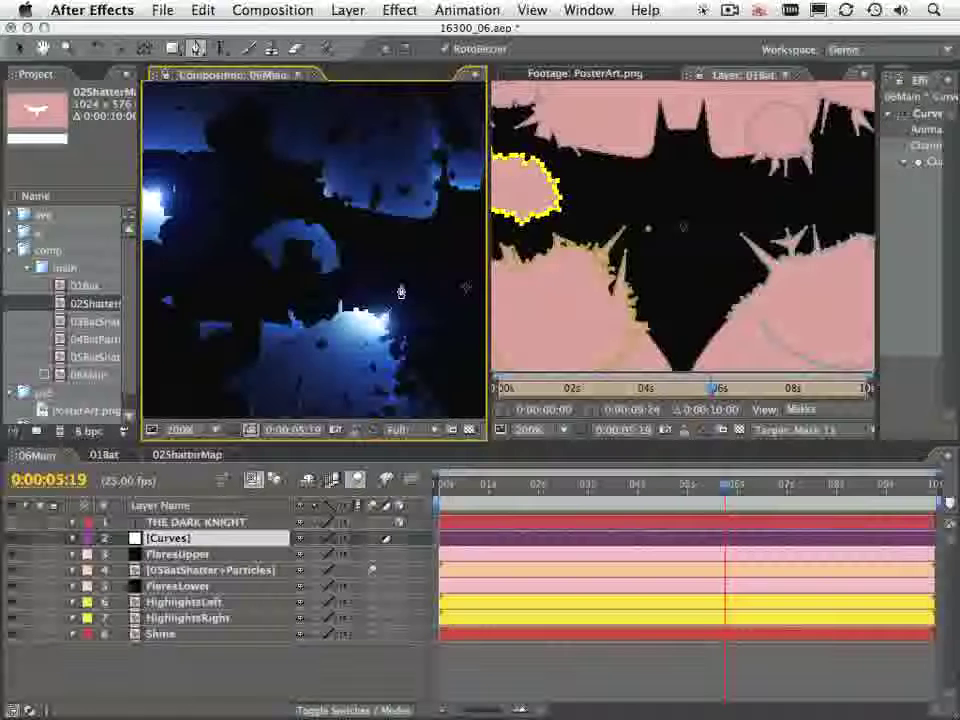
pyautogui.press('space')
pyautogui.moveTo(369, 279); pyautogui.dragTo(285, 300)
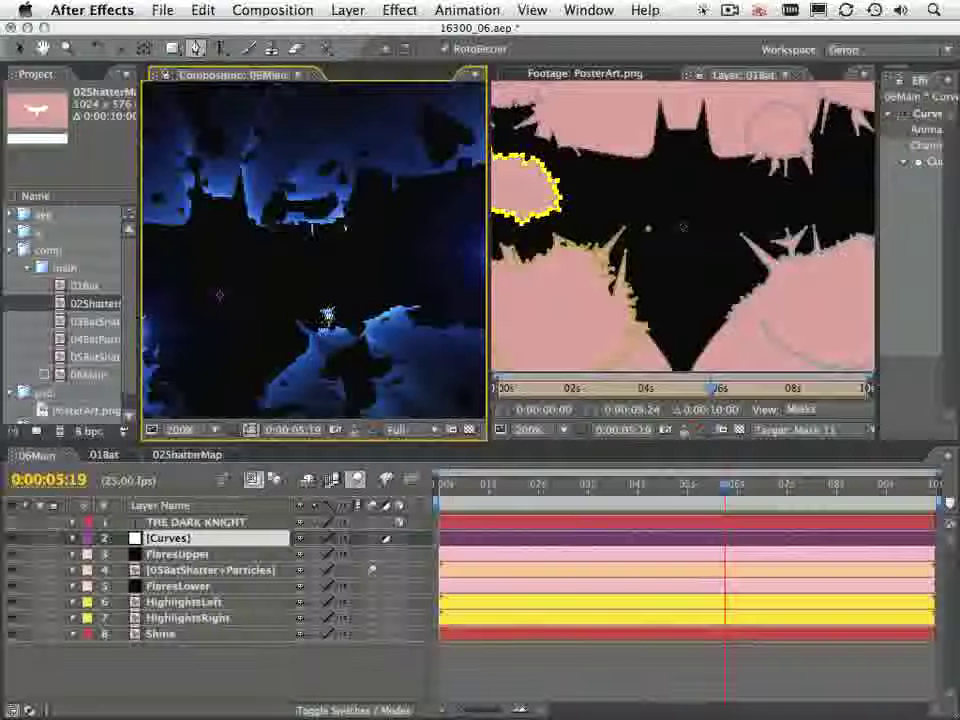
pyautogui.press('space')
pyautogui.moveTo(257, 274); pyautogui.dragTo(405, 281)
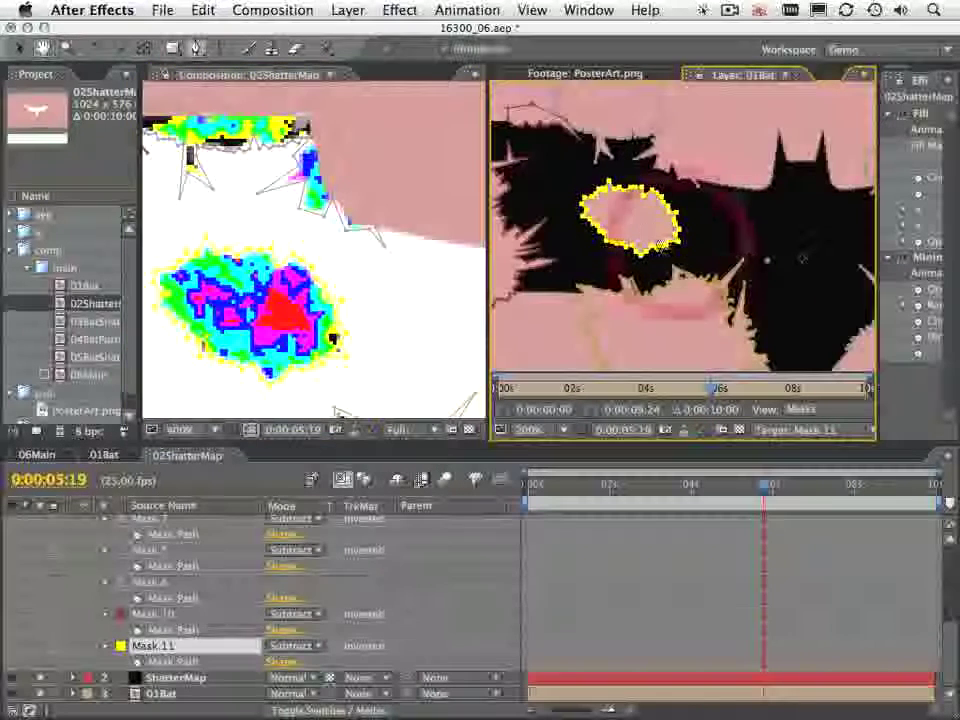
# Pull an upper-right vertex of Mask 11 outward in 02ShatterMap to form a sharp spike
pyautogui.press('alt')
pyautogui.scroll(3, 234, 243)
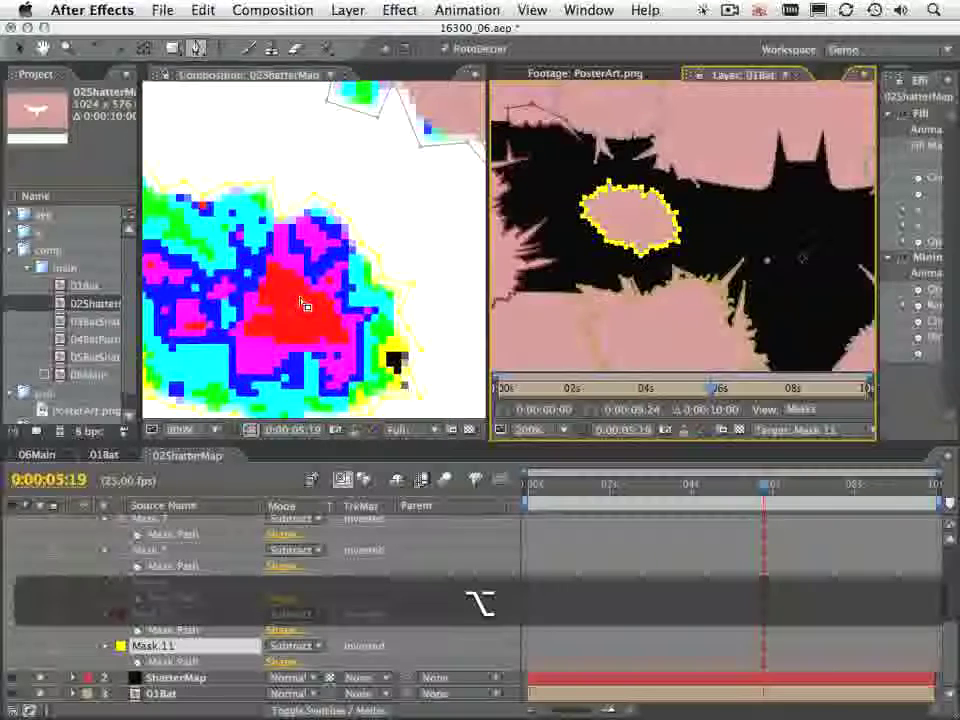
pyautogui.scroll(-3, 260, 240)
pyautogui.moveTo(308, 233); pyautogui.dragTo(262, 218)
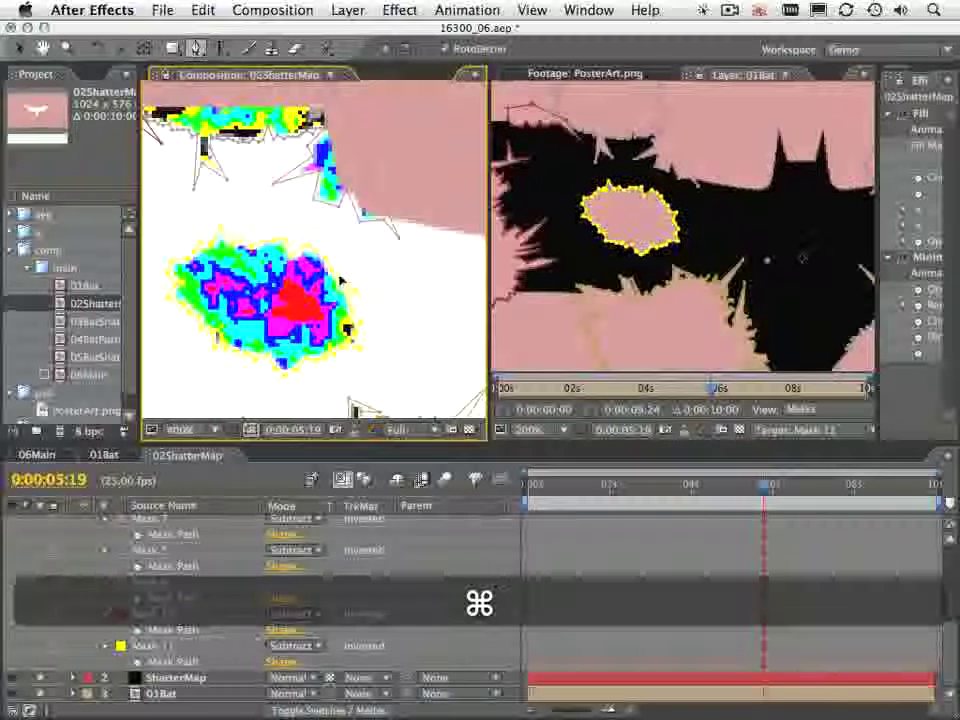
pyautogui.moveTo(361, 272); pyautogui.dragTo(388, 266)
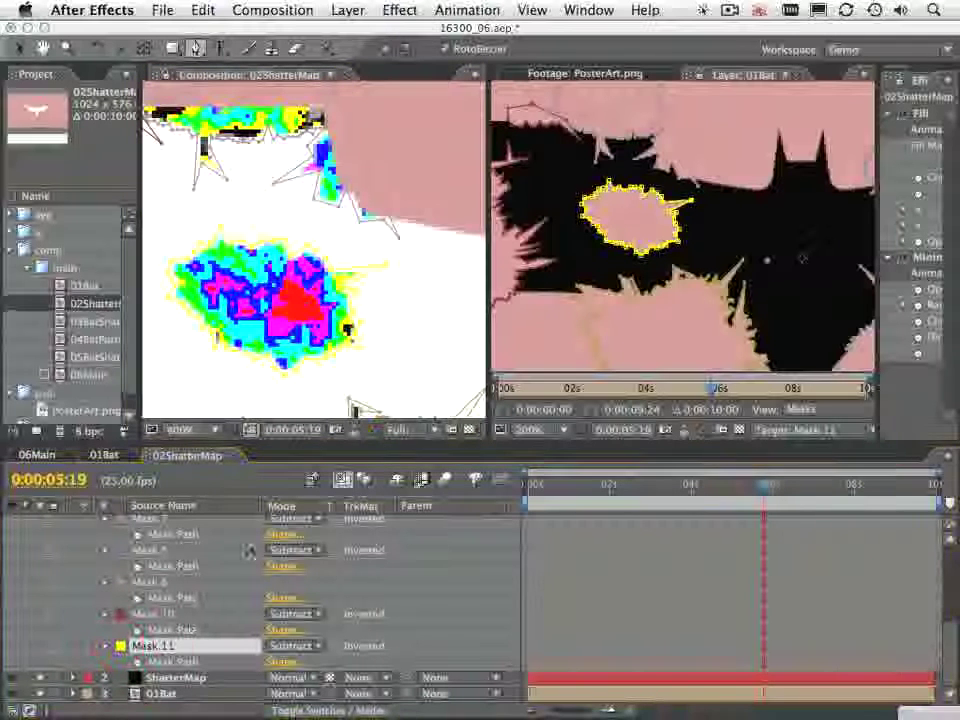
# Change Mask 11's outline colour to blue and stretch its right-hand spike further outward
pyautogui.click(262, 240)
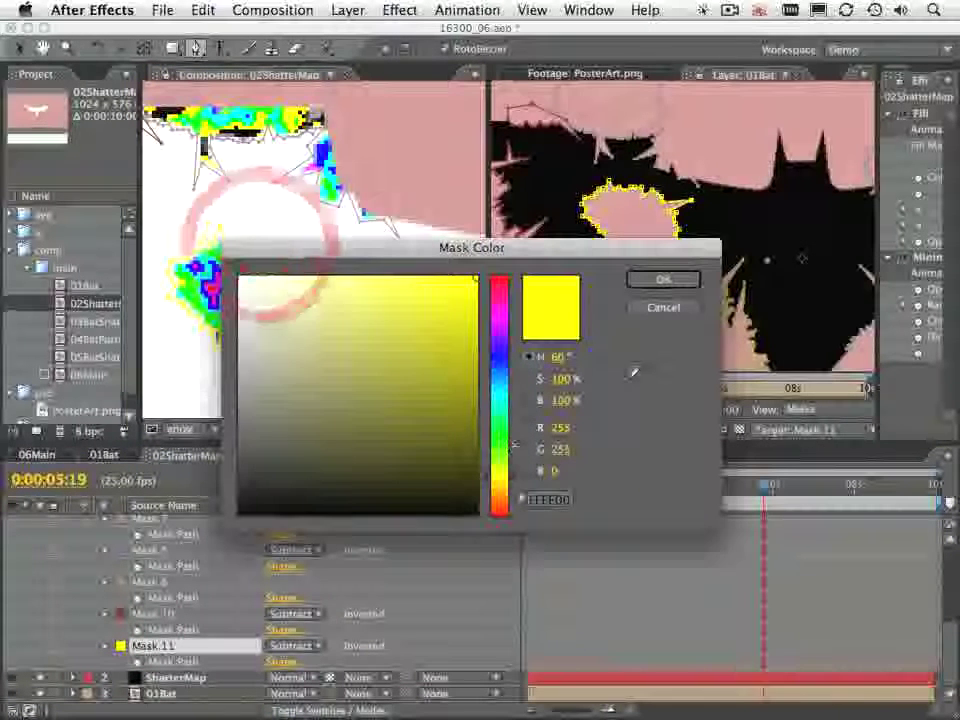
pyautogui.click(500, 367)
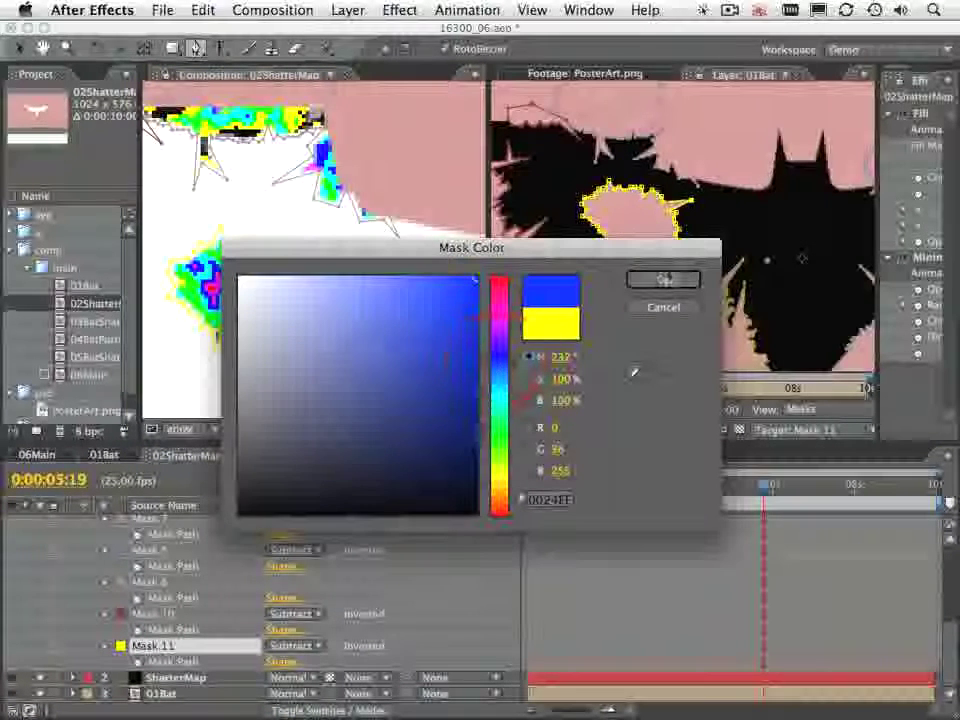
pyautogui.click(664, 280)
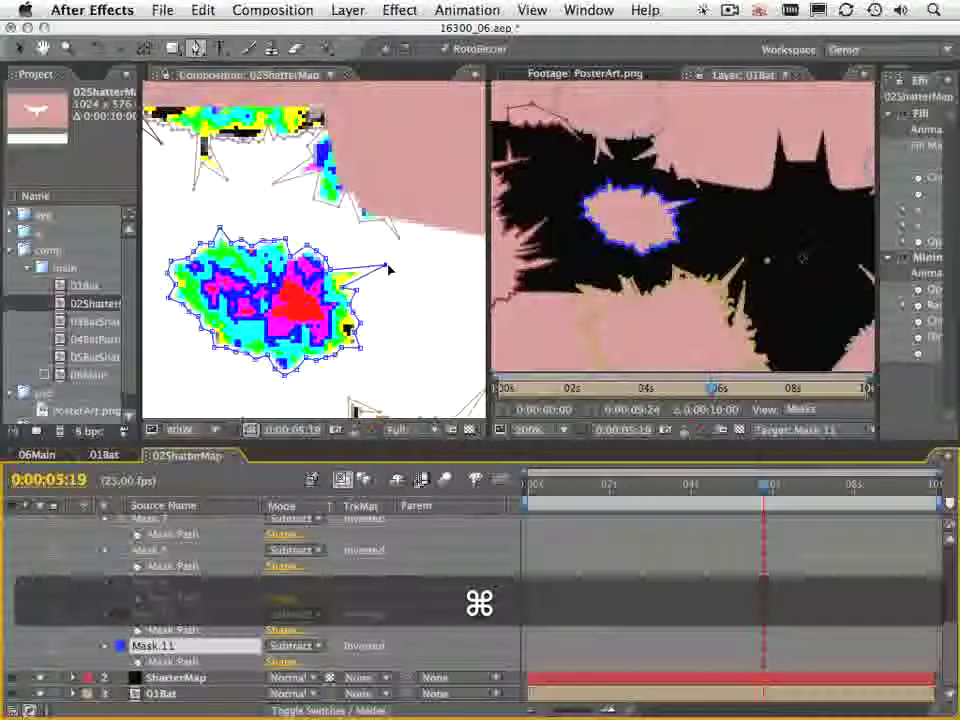
pyautogui.moveTo(389, 269); pyautogui.dragTo(407, 264)
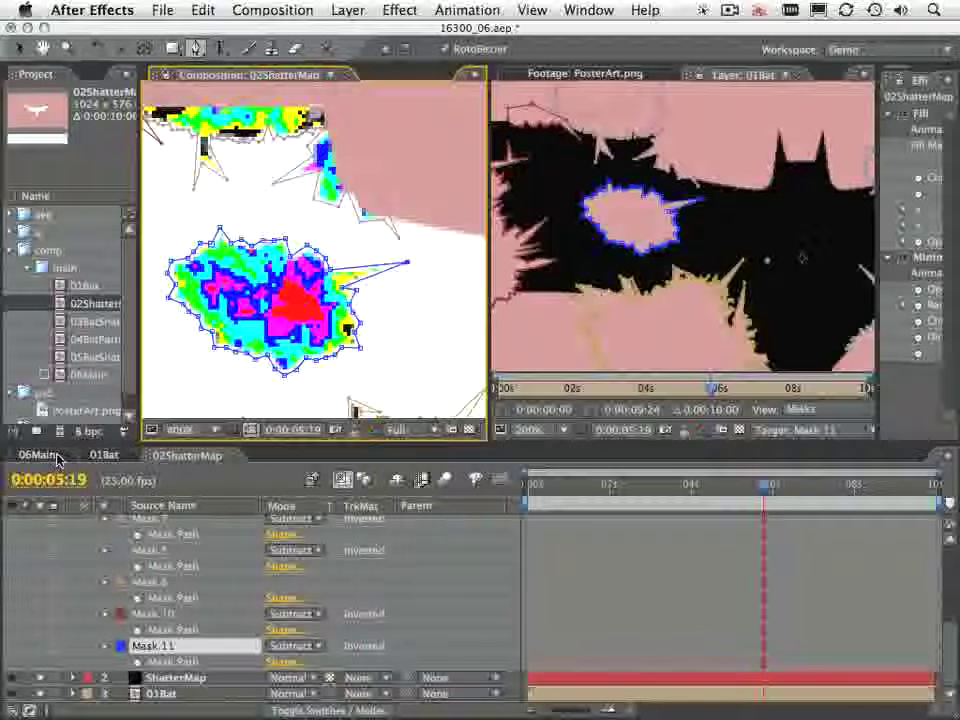
# Return to the 06Main composition and close the 01Bat layer and PosterArt.png footage views
pyautogui.click(55, 456)
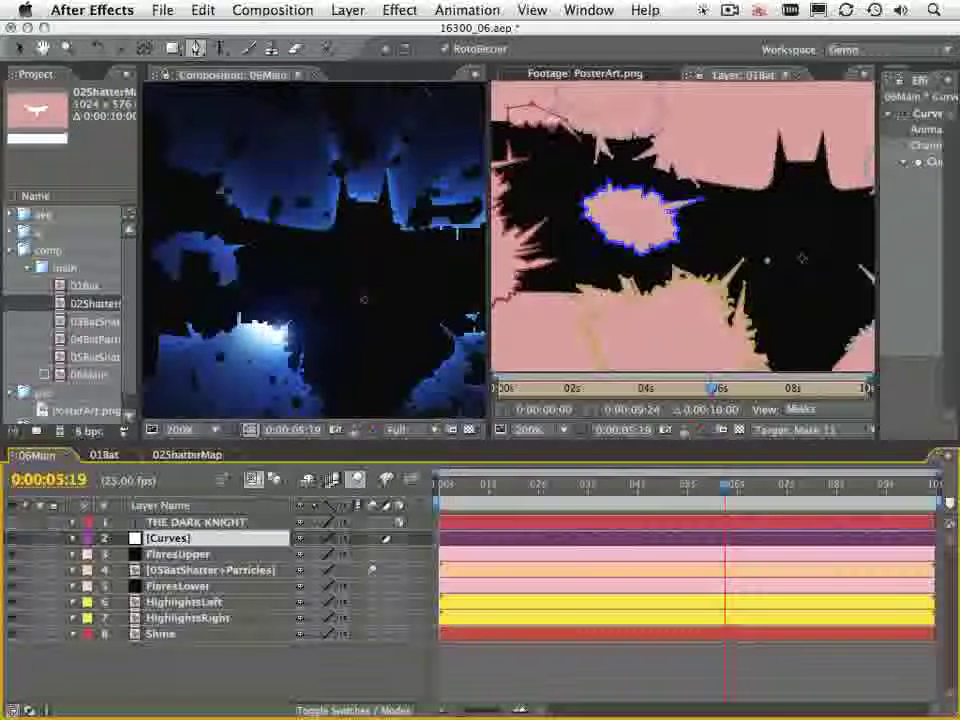
pyautogui.click(801, 76)
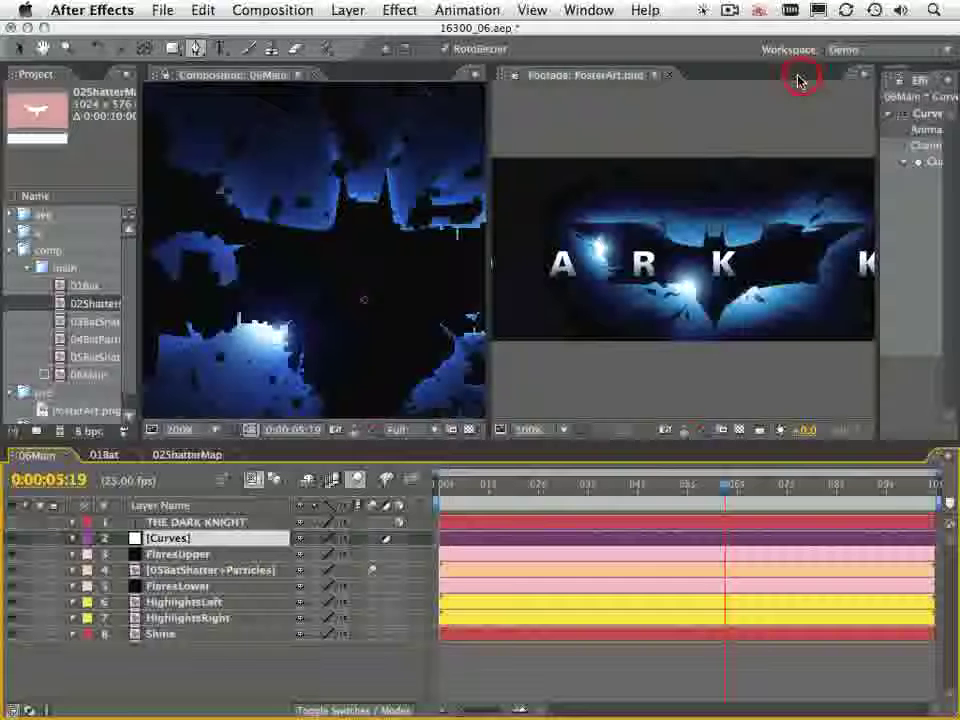
pyautogui.click(670, 77)
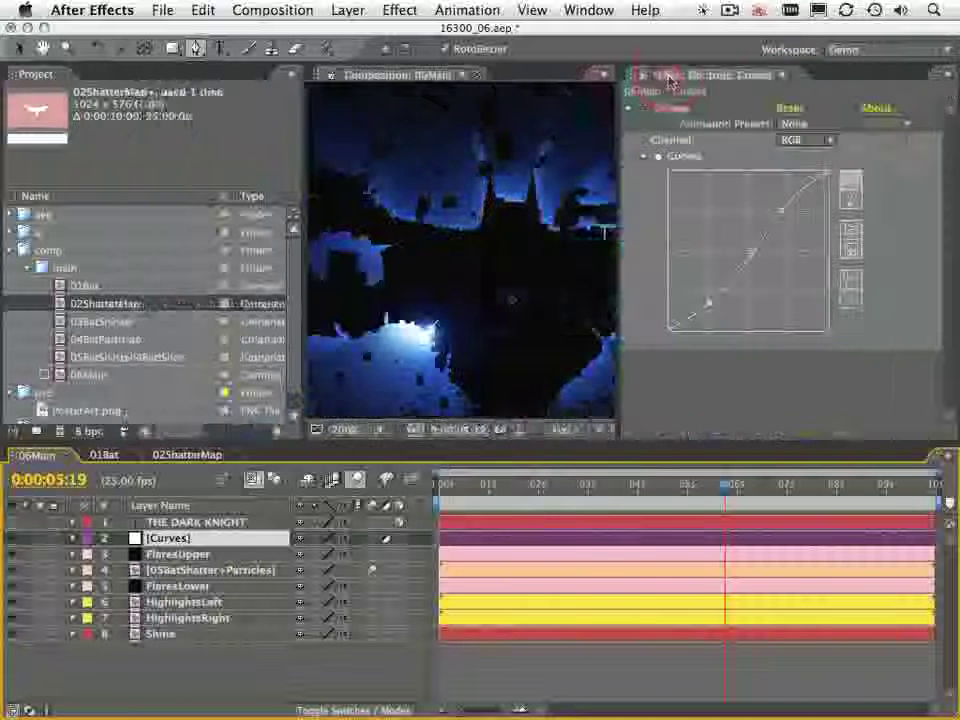
pyautogui.click(510, 155)
# Create a second, locked composition viewer for 06Main and arrange both viewers side by side at enlarged widths
pyautogui.press('super+alt+shift+n')
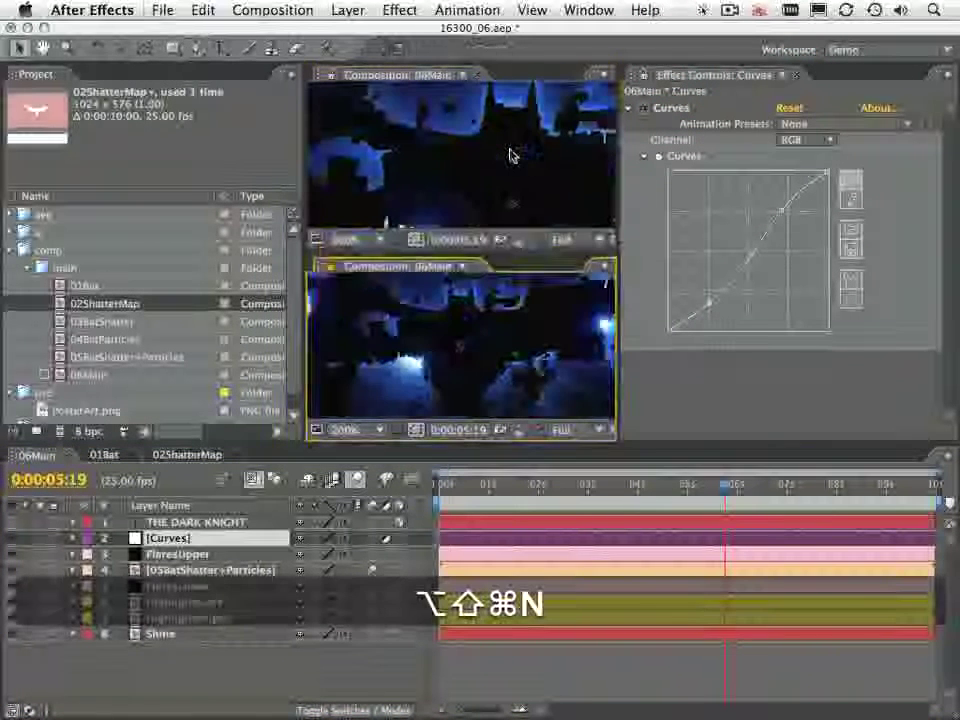
pyautogui.moveTo(385, 266); pyautogui.dragTo(305, 233)
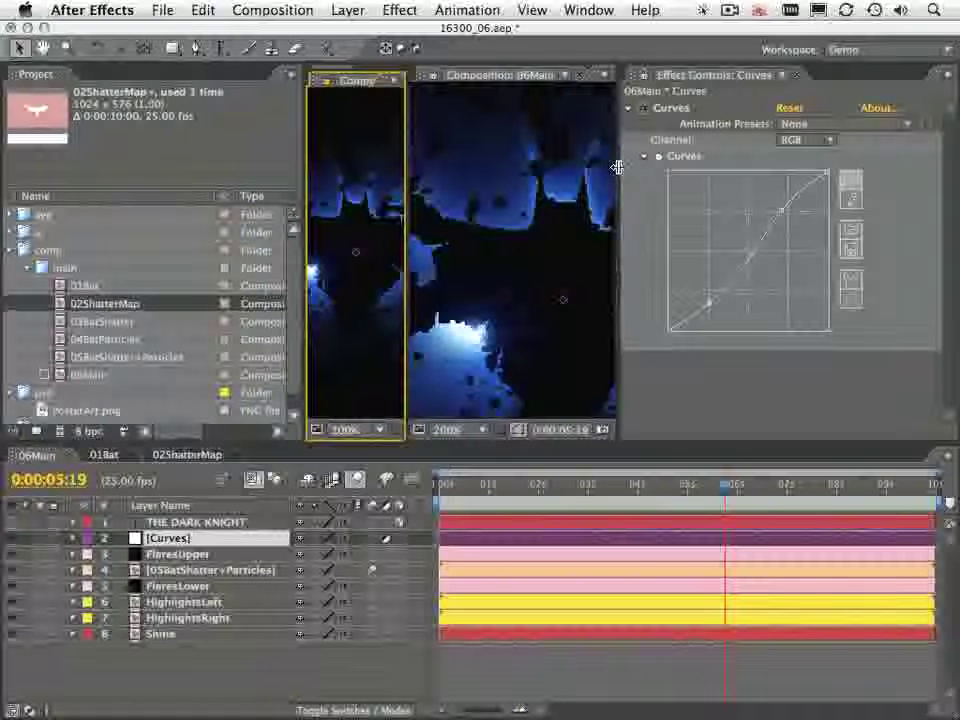
pyautogui.moveTo(618, 167); pyautogui.dragTo(886, 170)
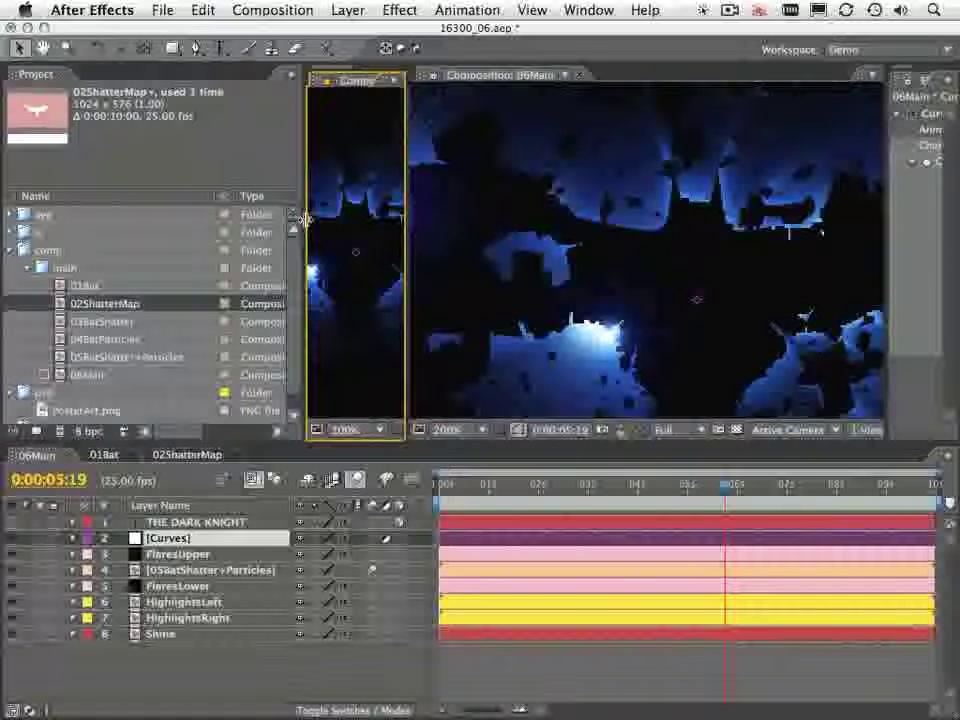
pyautogui.moveTo(305, 220); pyautogui.dragTo(60, 225)
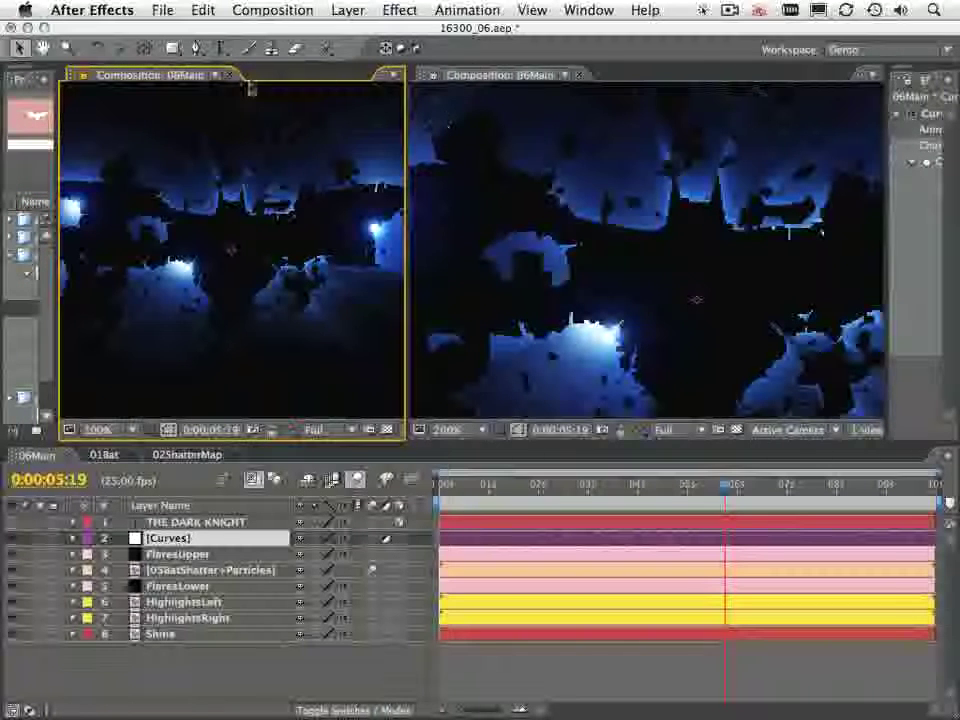
# Show 02ShatterMap beside an enlarged 06Main view and extend Mask 11's spike slightly further right
pyautogui.click(562, 76)
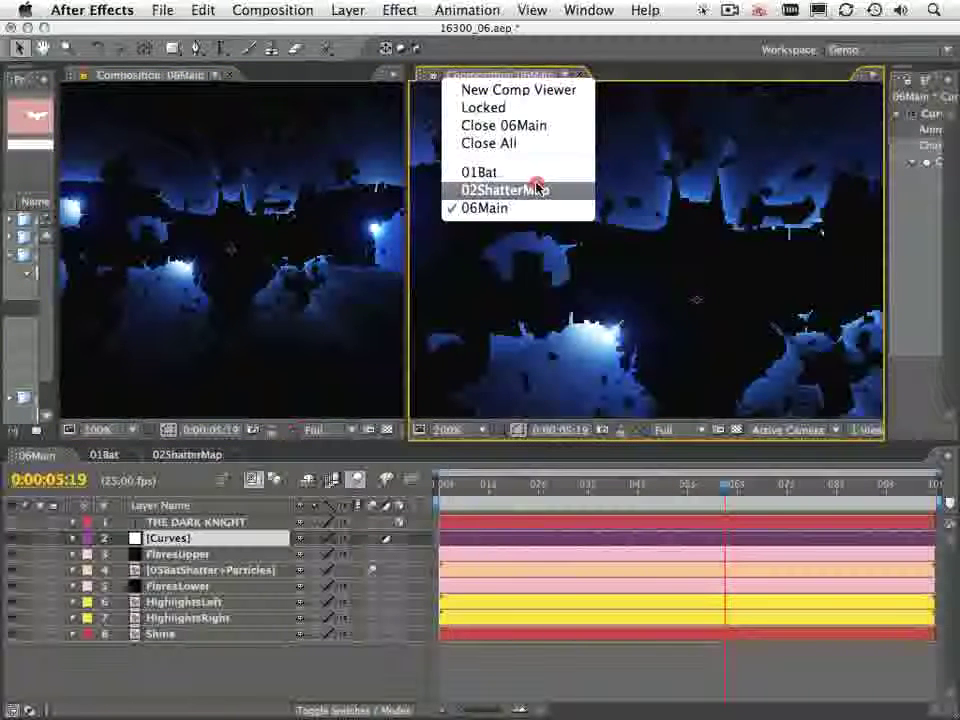
pyautogui.click(537, 189)
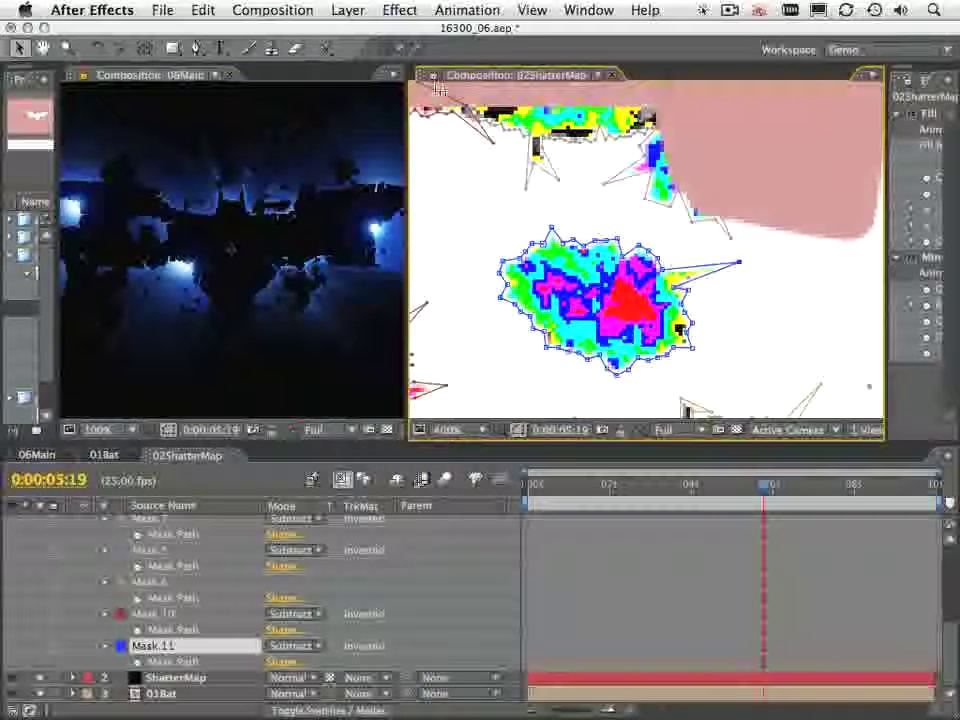
pyautogui.scroll(1, 283, 255)
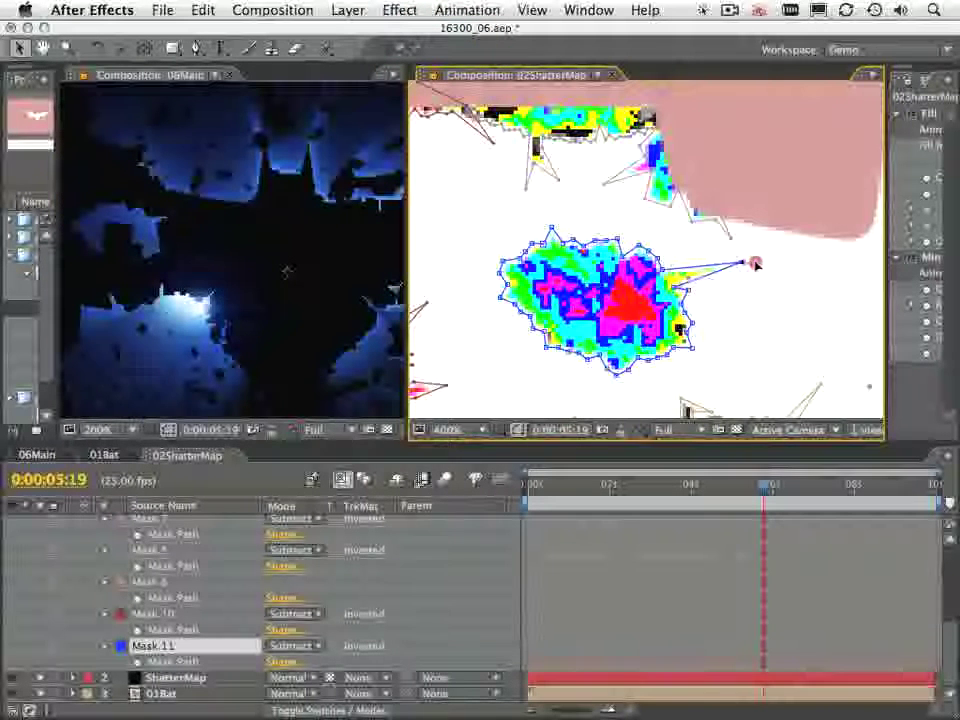
pyautogui.moveTo(755, 263); pyautogui.dragTo(760, 264)
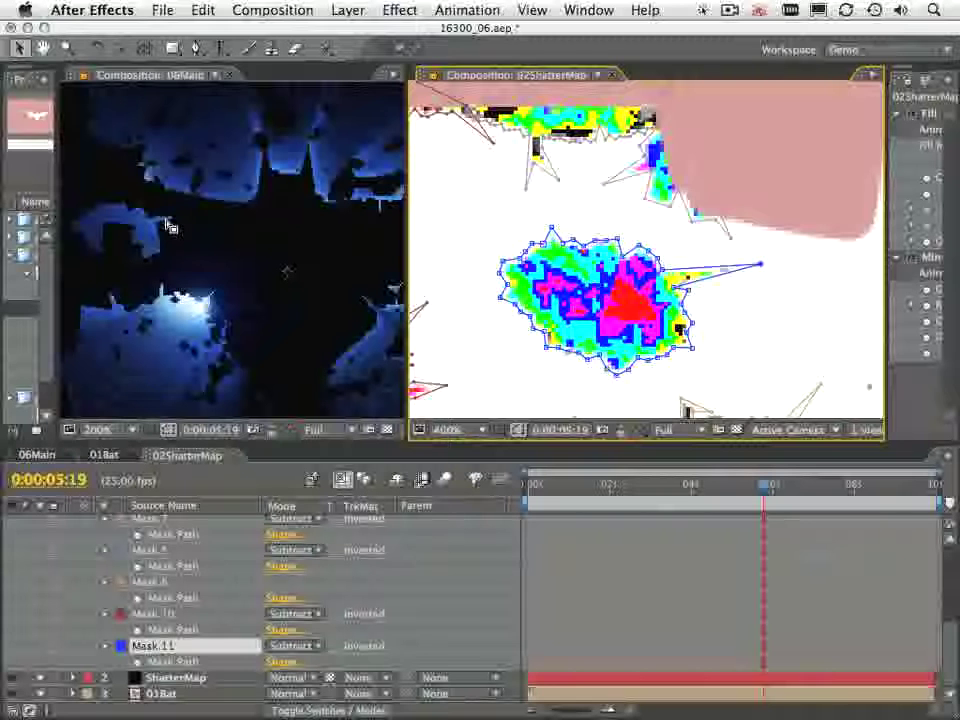
# Add vertices along the upper edge of Mask 11's right-hand spike and pull out a thin upward branch with a sharpened base
pyautogui.press('g')
pyautogui.click(704, 269)
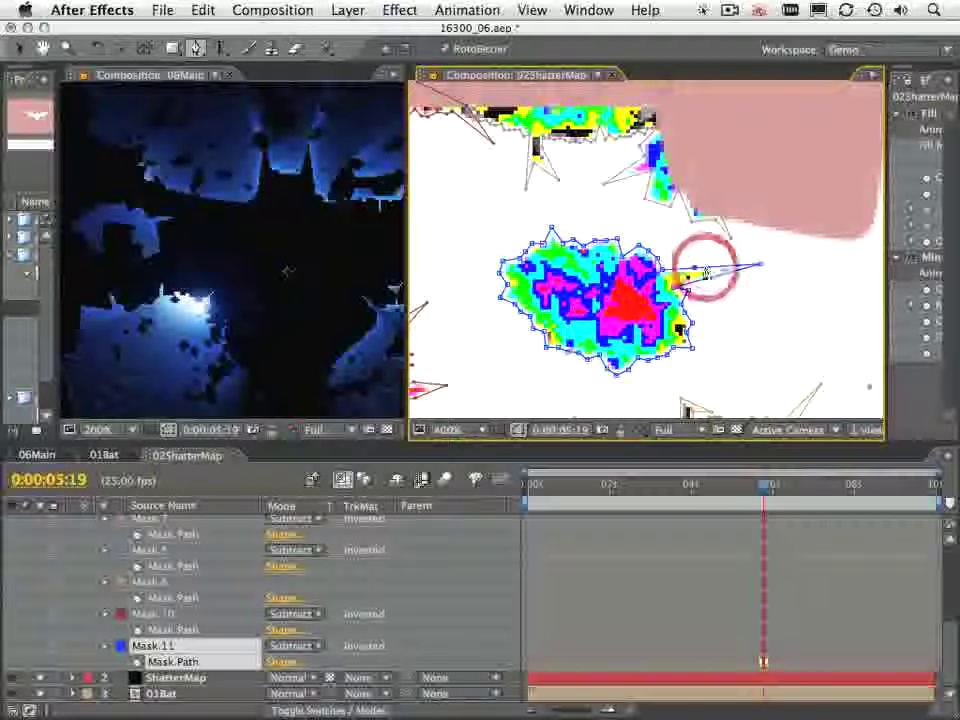
pyautogui.click(707, 268)
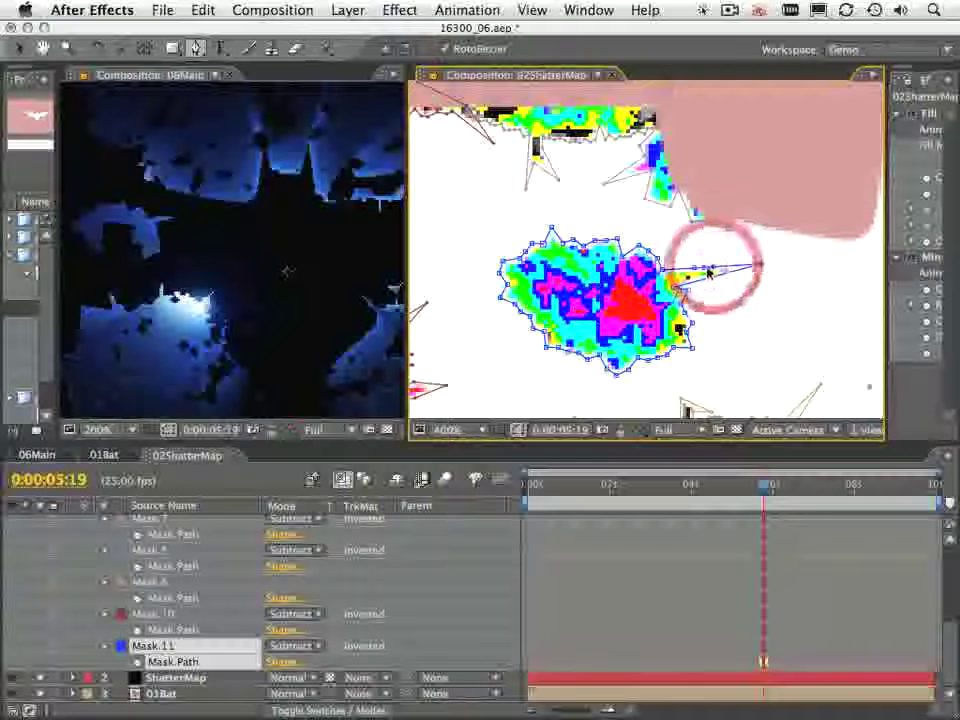
pyautogui.keyDown('super'); pyautogui.click(706, 252); pyautogui.keyUp('super')
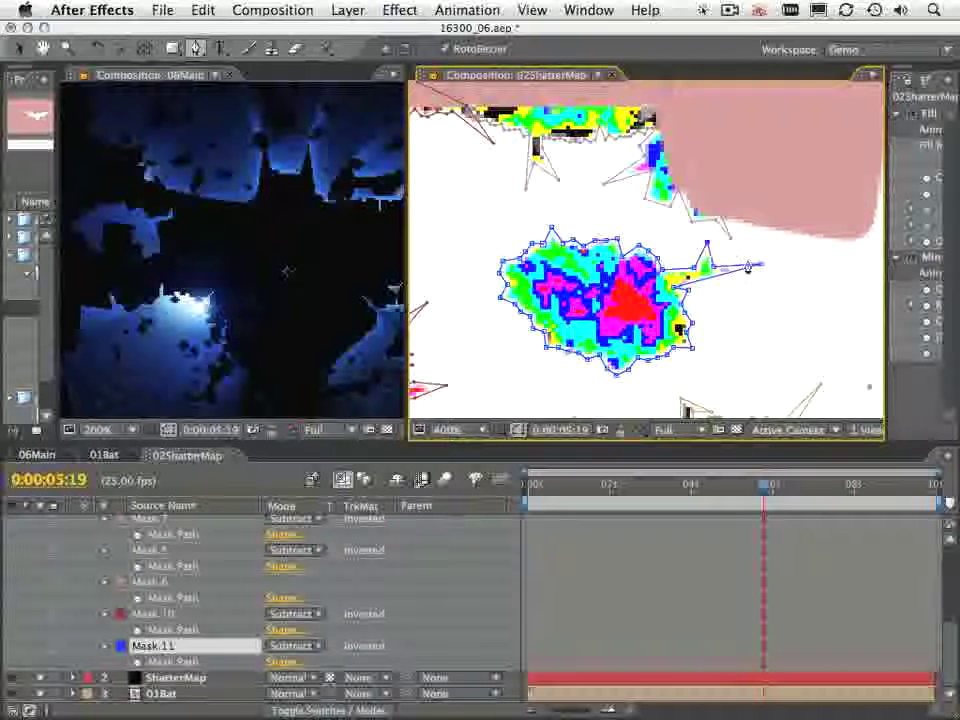
pyautogui.keyDown('super'); pyautogui.click(706, 268); pyautogui.keyUp('super')
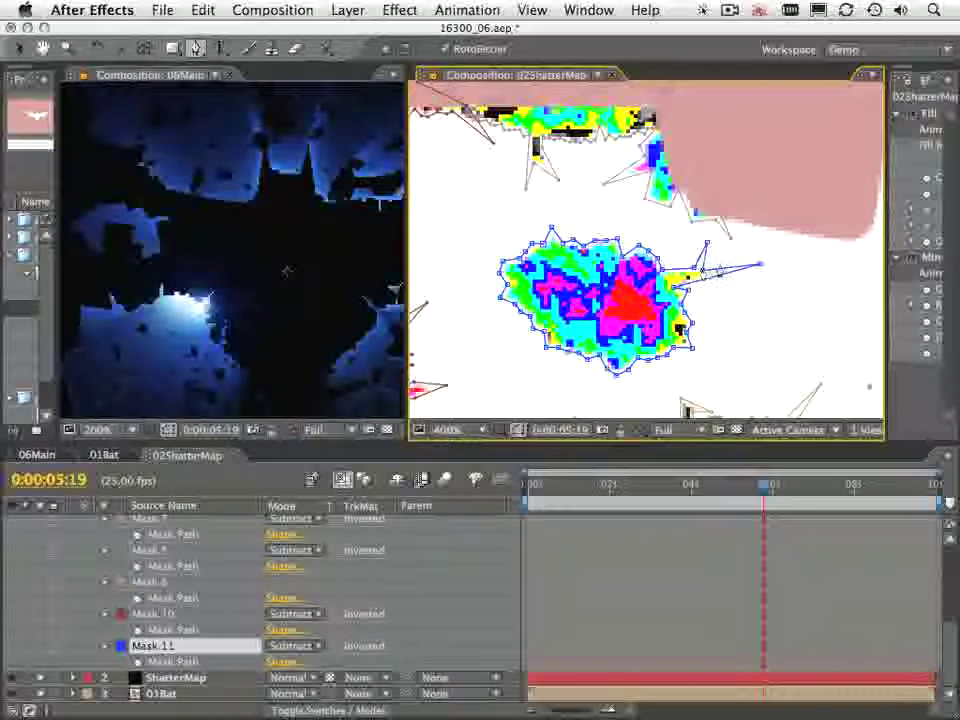
pyautogui.scroll(1, 704, 270)
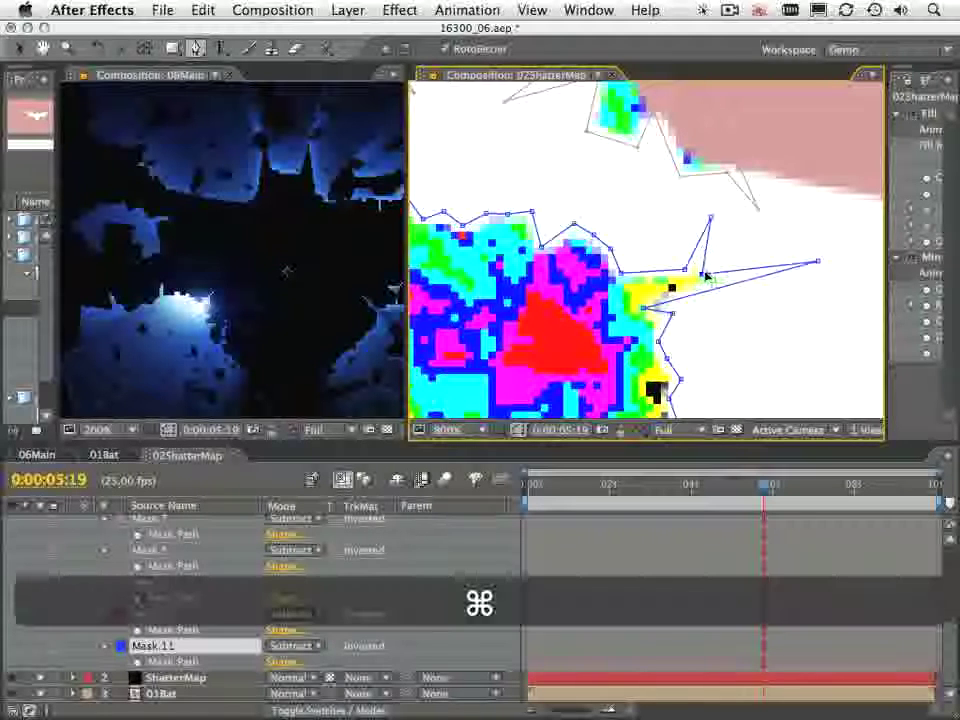
pyautogui.keyDown('super'); pyautogui.click(708, 271); pyautogui.keyUp('super')
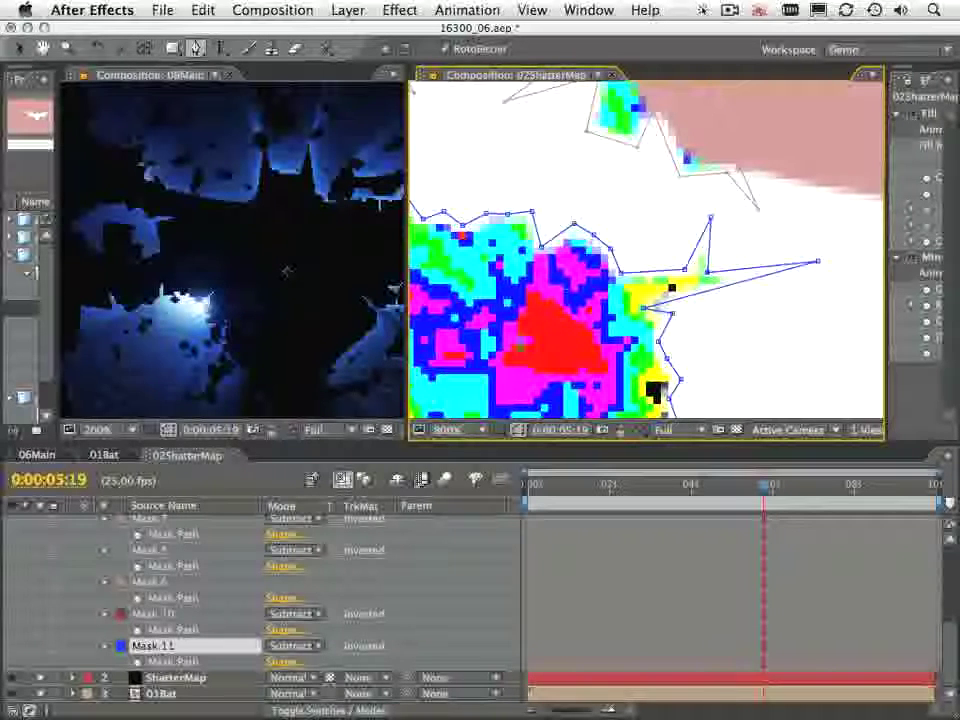
pyautogui.press('super')
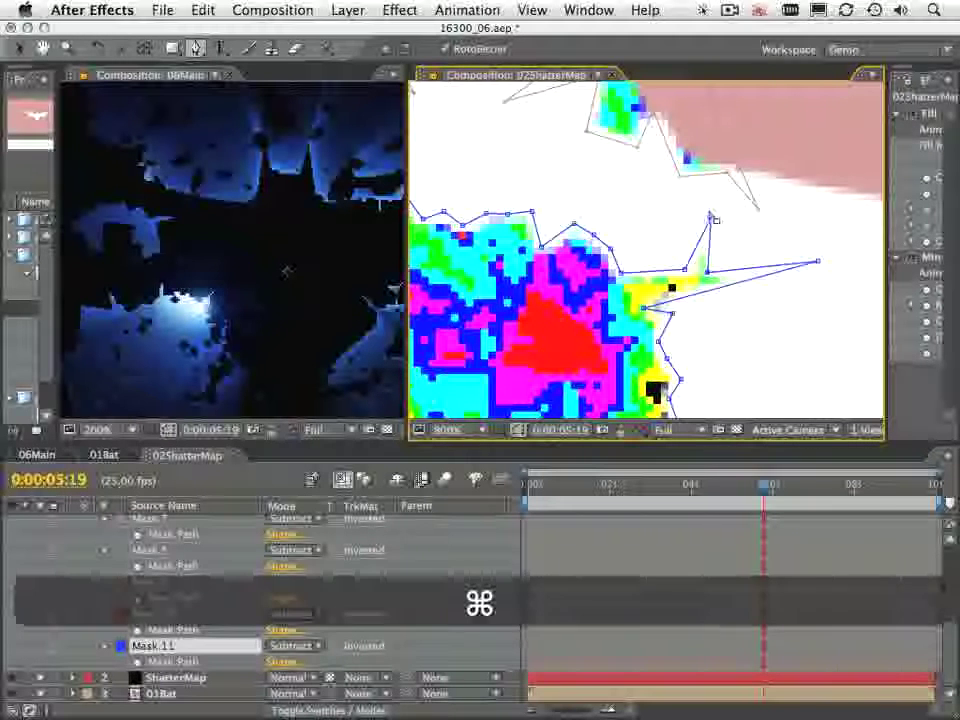
pyautogui.keyDown('super'); pyautogui.click(712, 218); pyautogui.keyUp('super')
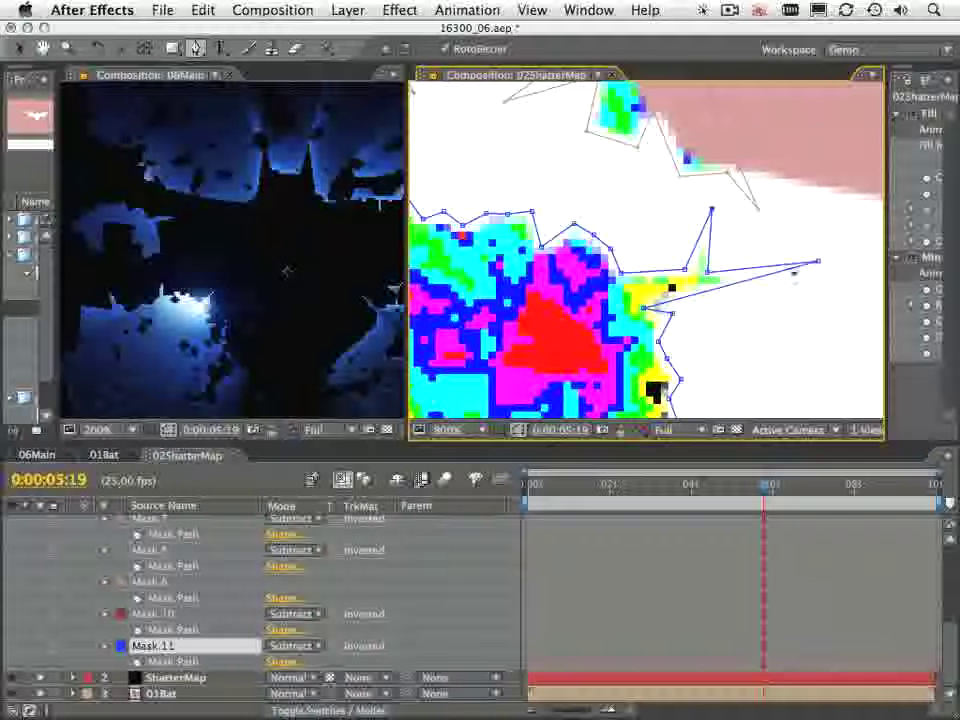
# Add three vertices to the lower edge of Mask 11's right-hand spike and pull the middle one out into a downward branch
pyautogui.click(788, 268)
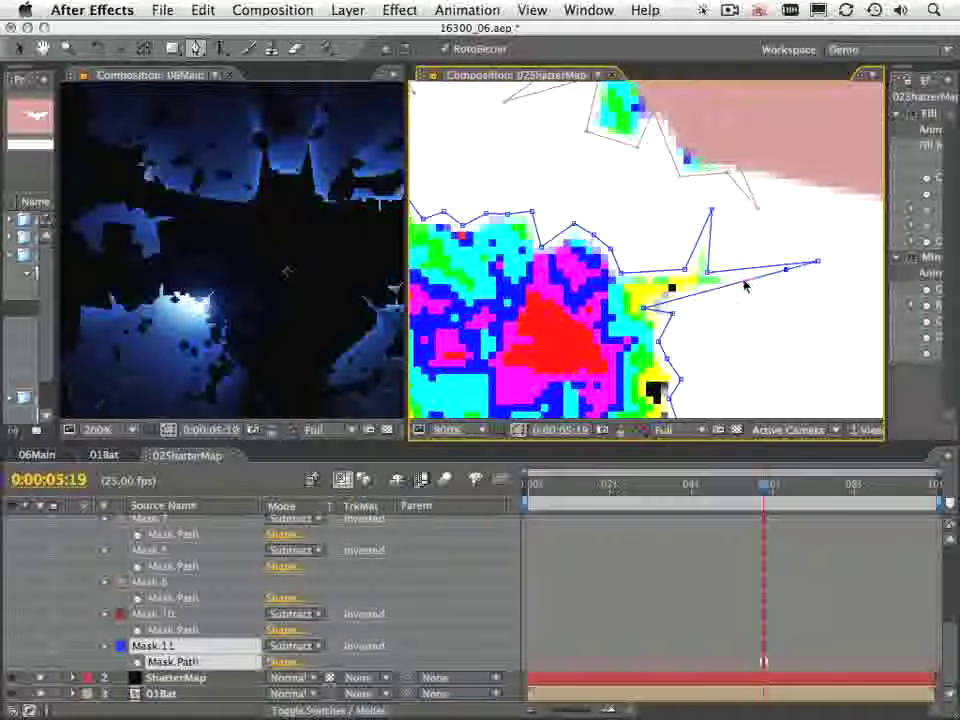
pyautogui.click(745, 283)
pyautogui.click(765, 276)
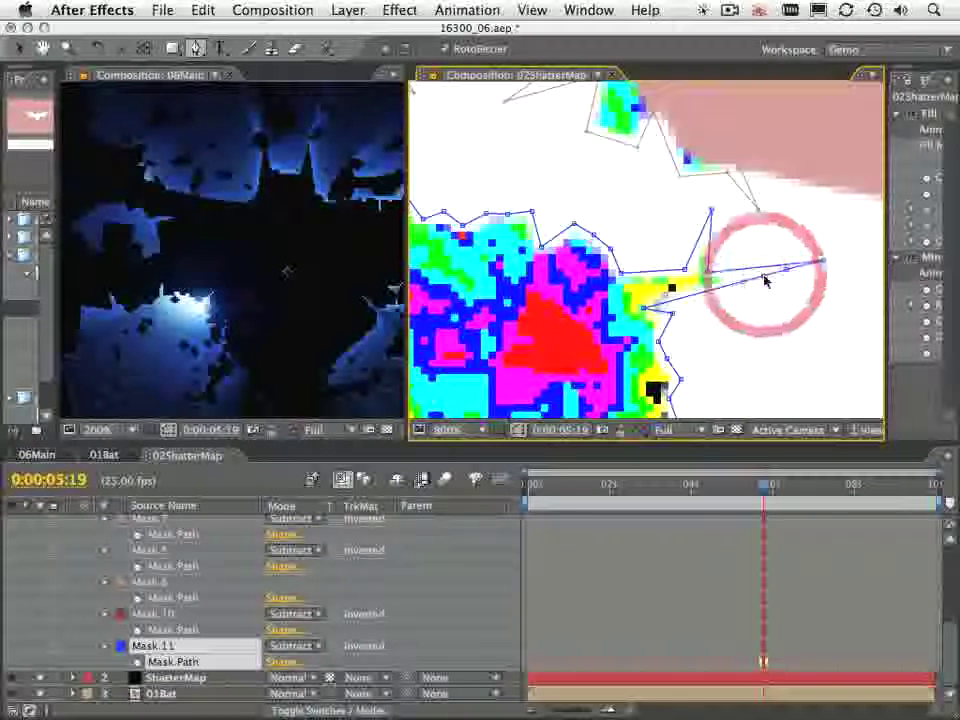
pyautogui.moveTo(765, 278); pyautogui.dragTo(845, 338)
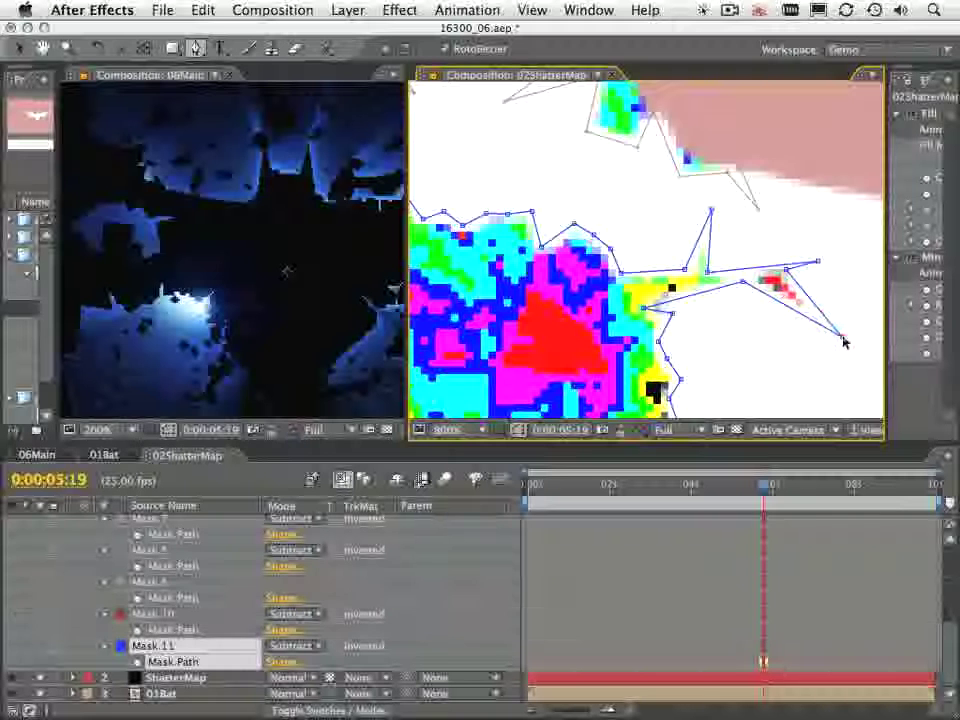
# Delete the whole of Mask 11 from the 01Bat layer in 02ShatterMap
pyautogui.scroll(-2, 176, 225)
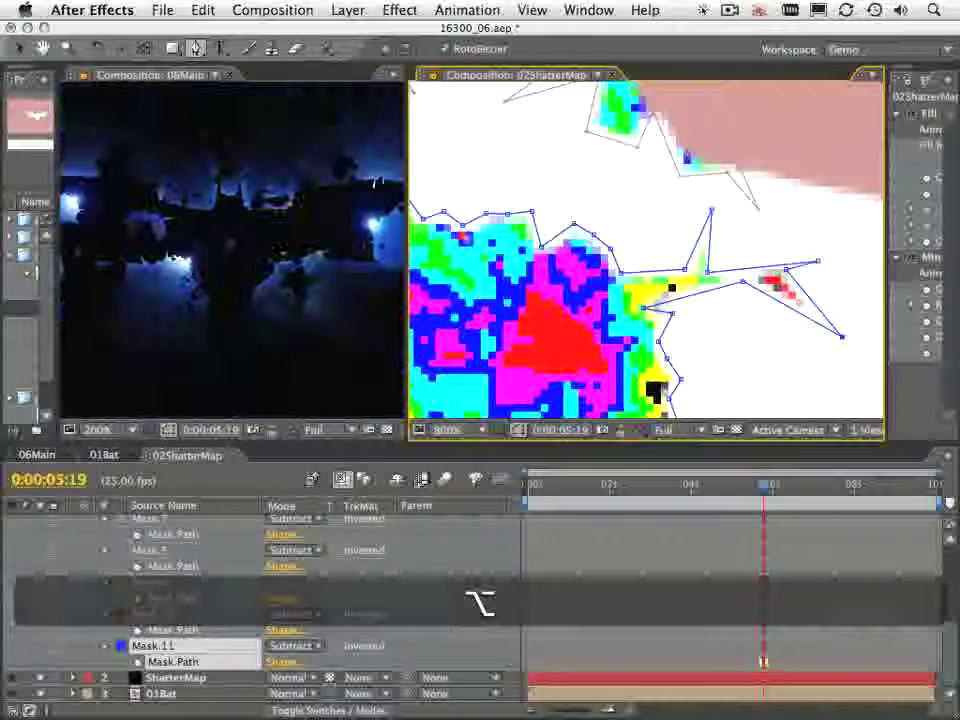
pyautogui.keyDown('alt'); pyautogui.keyDown('super'); pyautogui.click(514, 212); pyautogui.keyUp('super'); pyautogui.keyUp('alt')
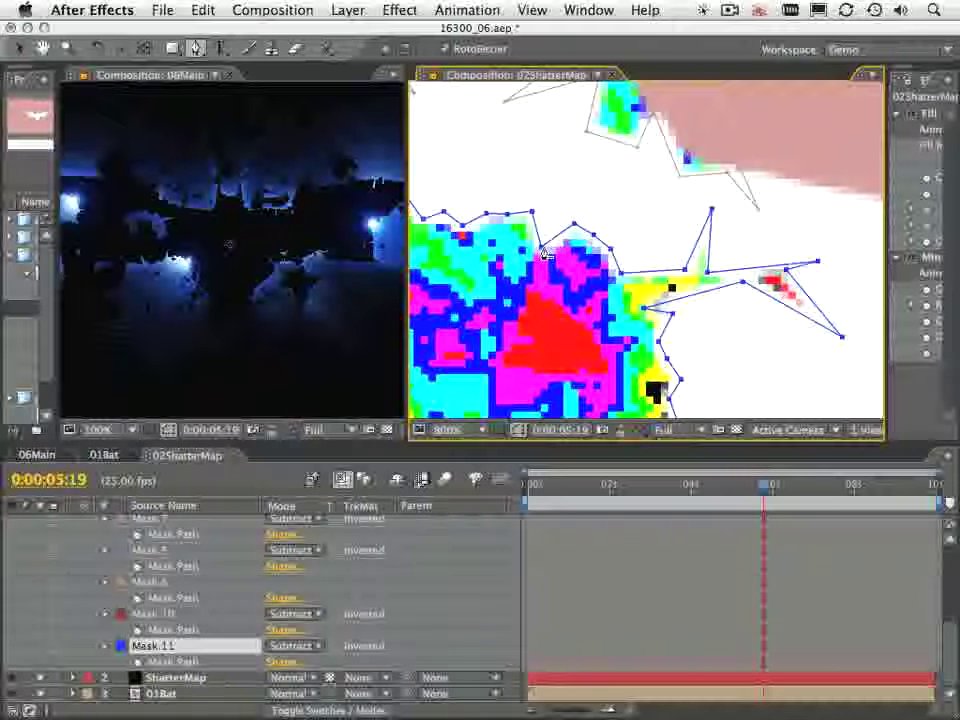
pyautogui.press('BackSpace')
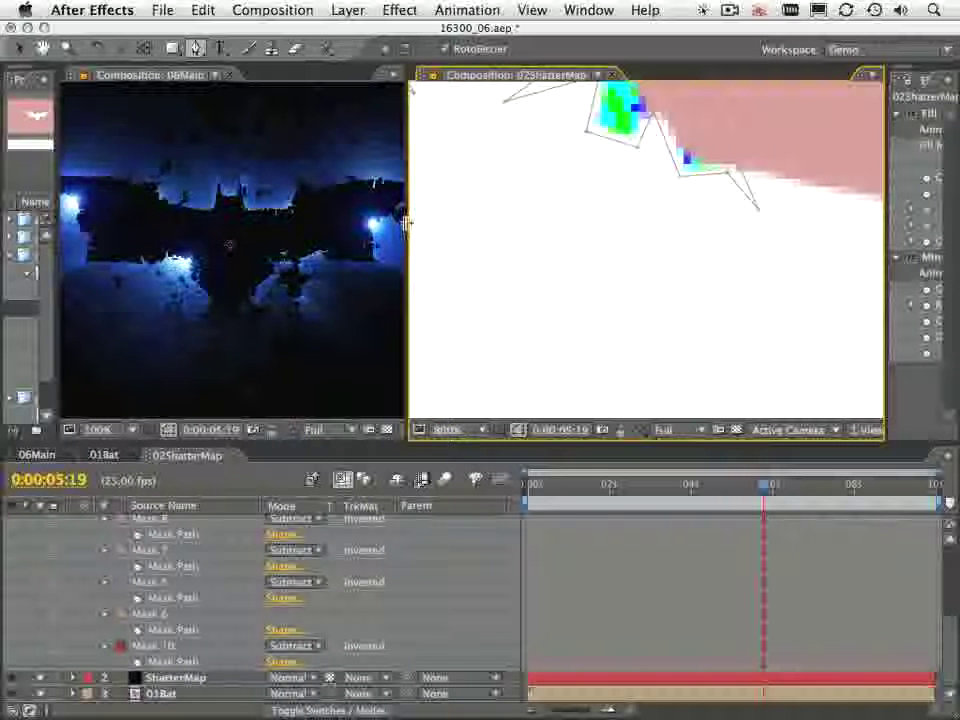
# Enlarge the 06Main view and the timeline area, and collapse the mask properties of the upper 01Bat layer
pyautogui.moveTo(408, 222); pyautogui.dragTo(686, 225)
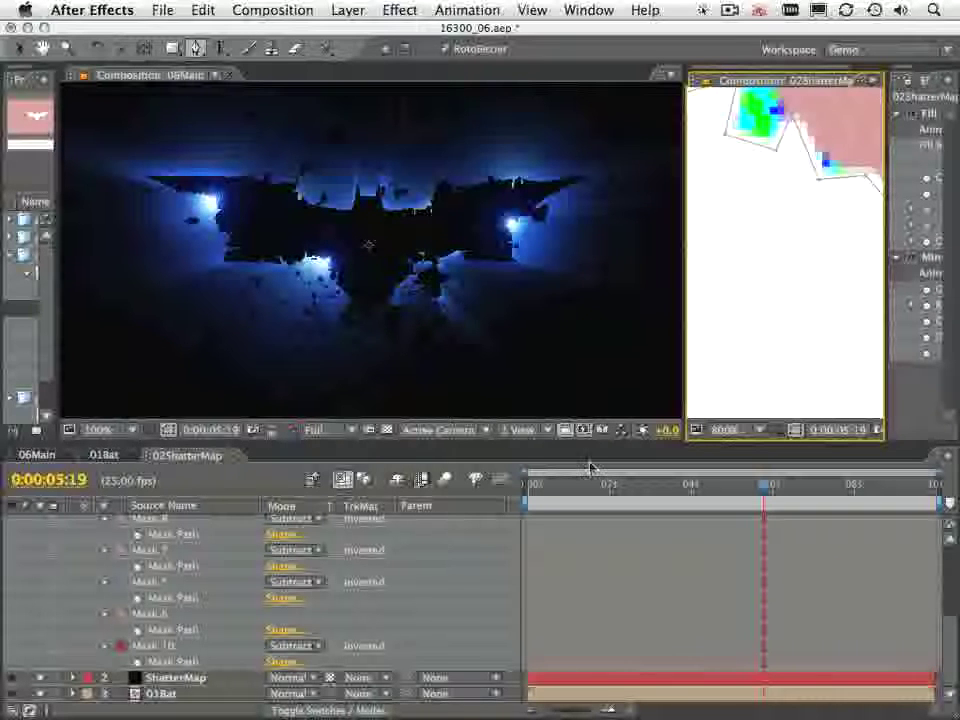
pyautogui.moveTo(592, 441); pyautogui.dragTo(592, 311)
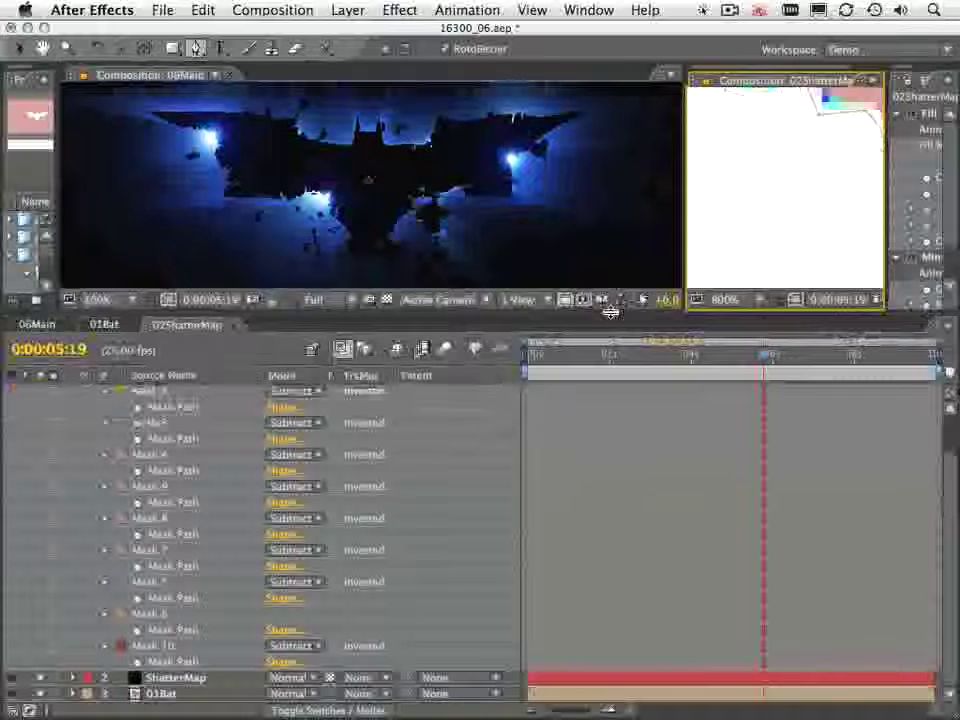
pyautogui.scroll(3, 421, 568)
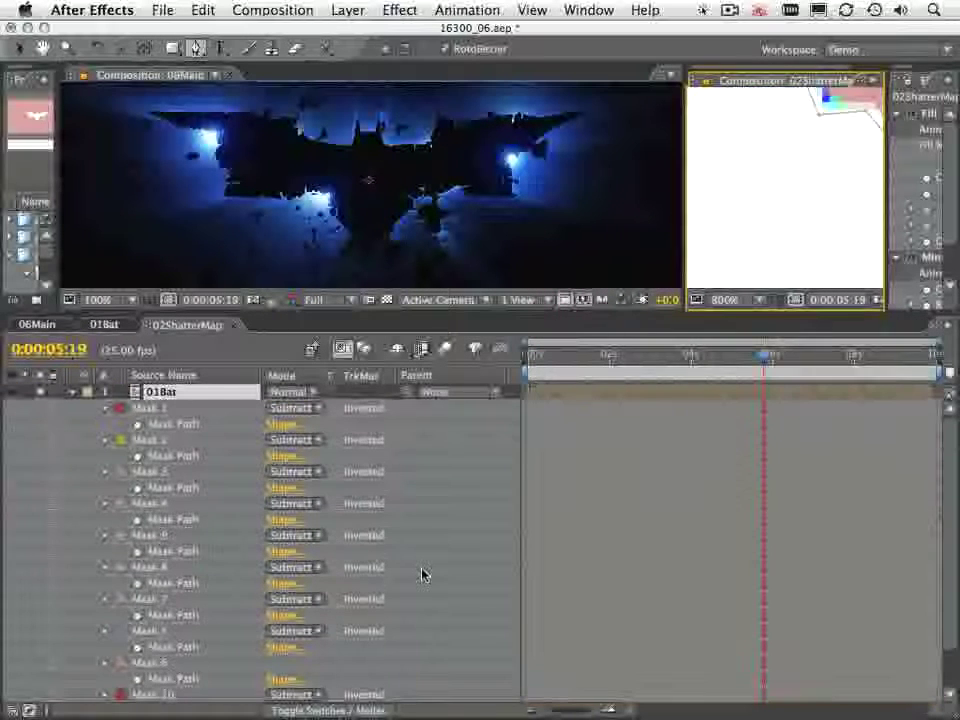
pyautogui.hotkey('shift', '`')
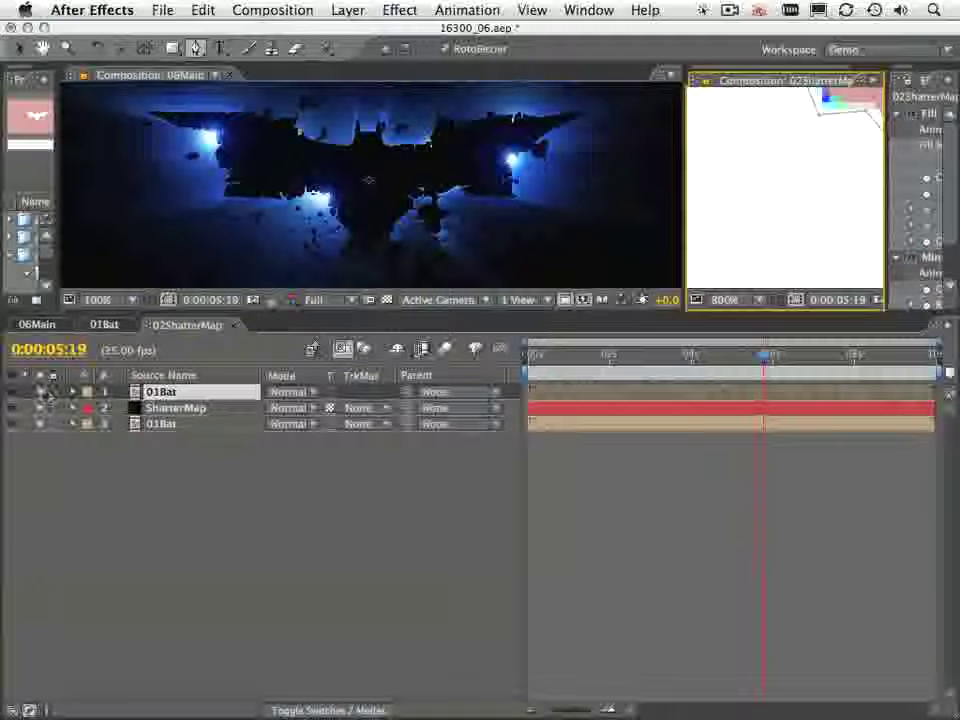
pyautogui.click(54, 487)
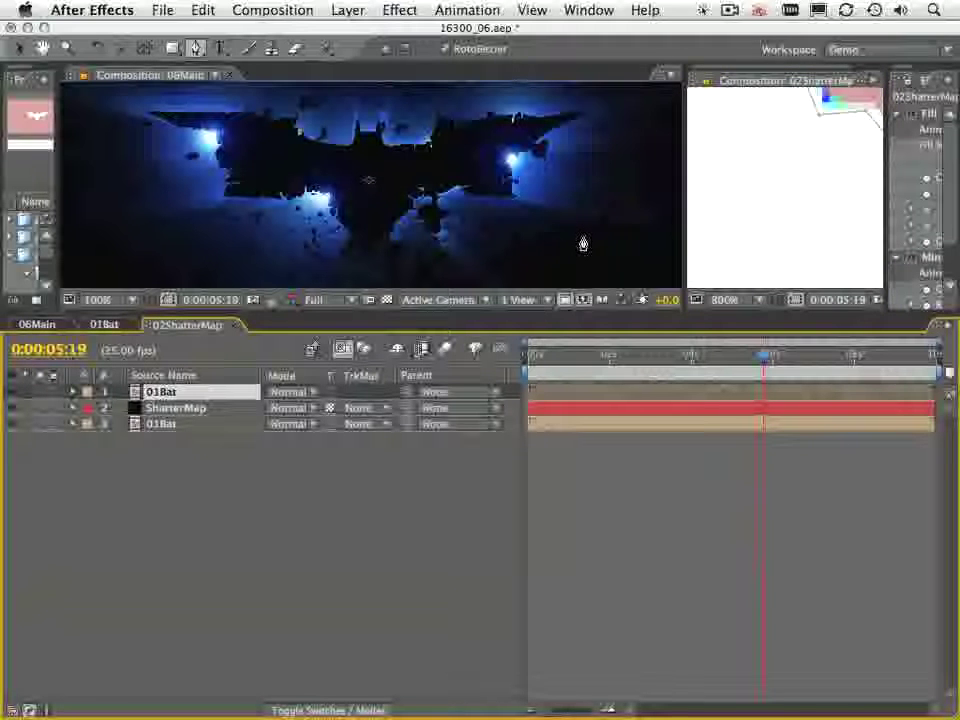
# Close the 02ShatterMap viewer and enlarge the remaining 06Main view in both directions
pyautogui.moveTo(686, 204); pyautogui.dragTo(435, 229)
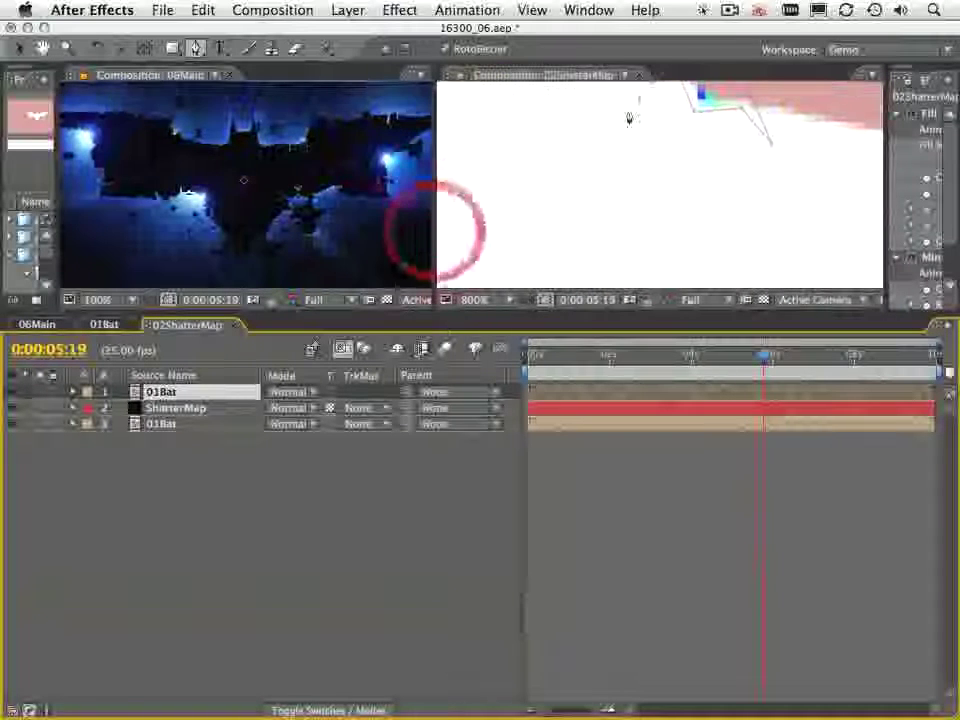
pyautogui.click(643, 76)
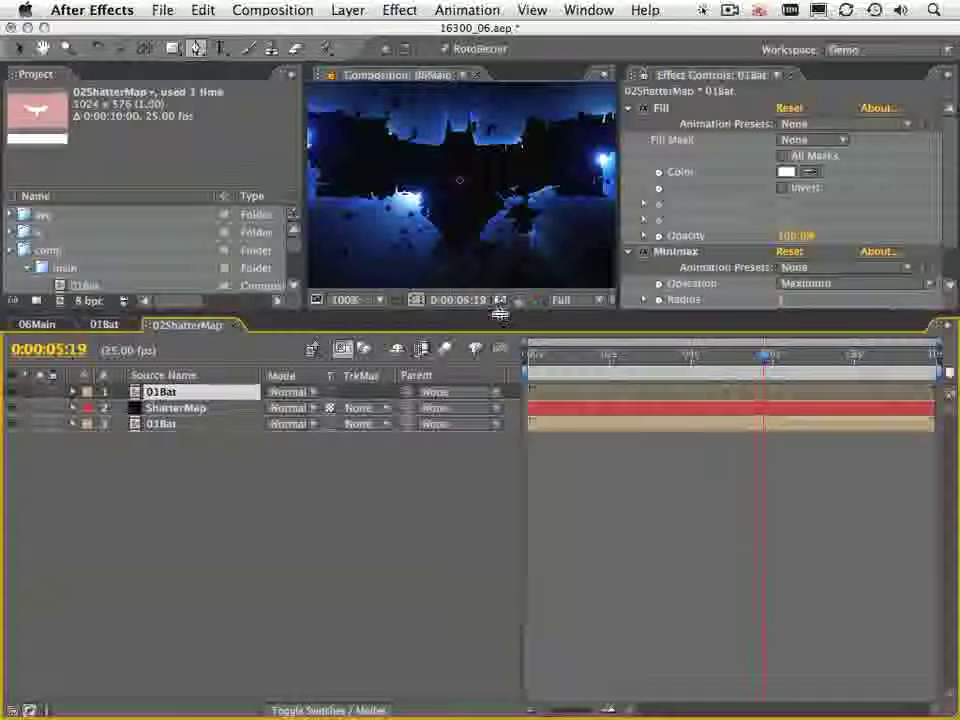
pyautogui.moveTo(499, 321); pyautogui.dragTo(531, 440)
pyautogui.moveTo(619, 279); pyautogui.dragTo(867, 288)
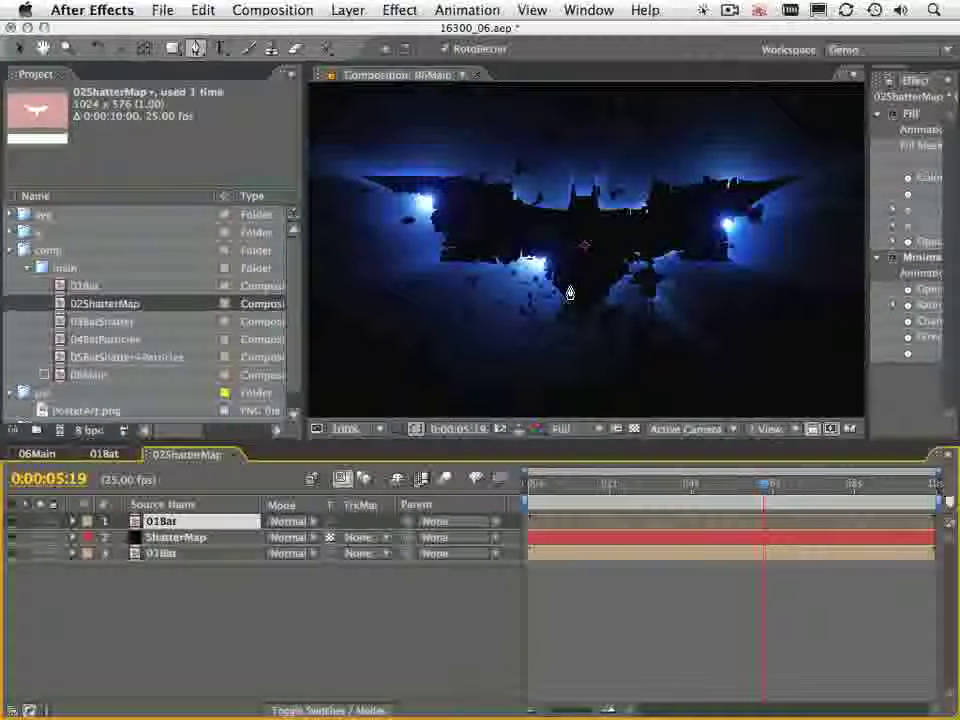
# Open the 03BatShatter composition, hide the Parent column and widen the timeline's time area
pyautogui.doubleClick(62, 322)
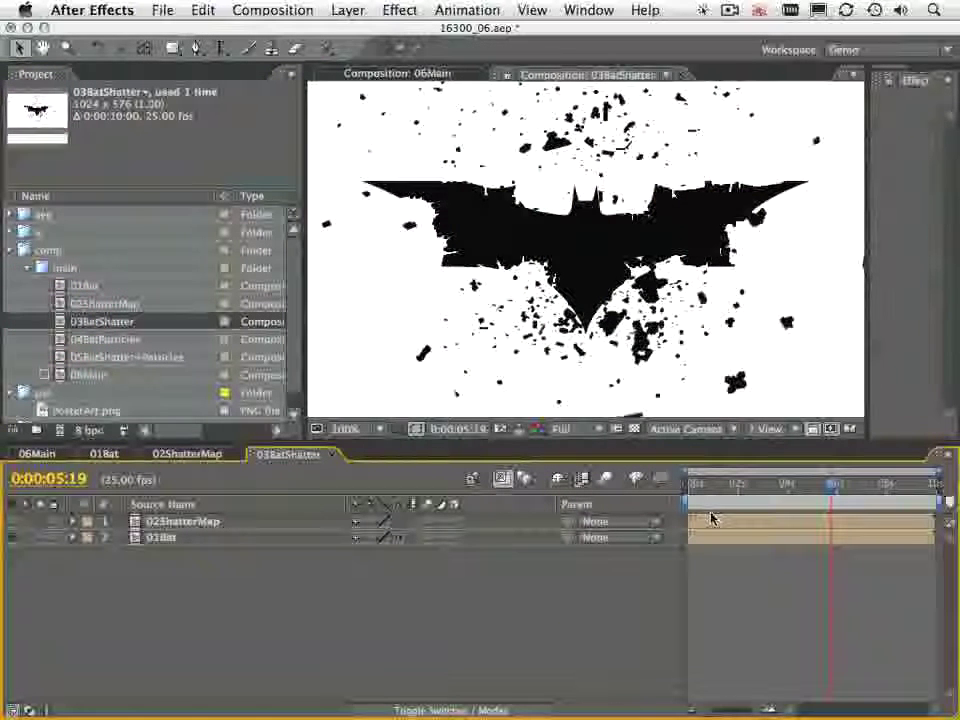
pyautogui.rightClick(619, 508)
pyautogui.click(643, 557)
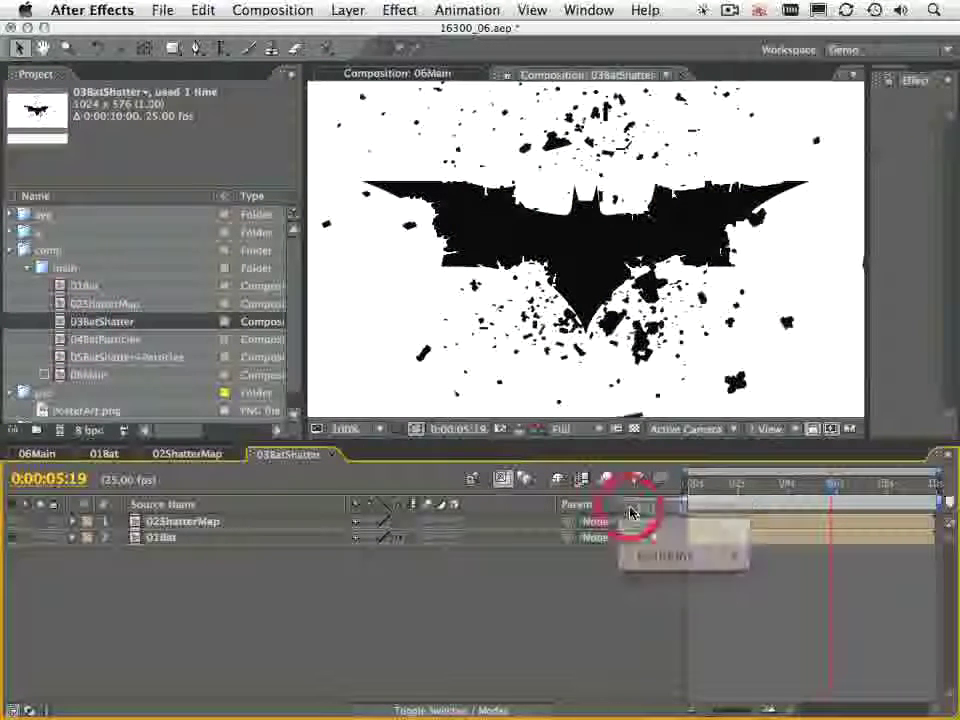
pyautogui.moveTo(545, 508); pyautogui.dragTo(412, 508)
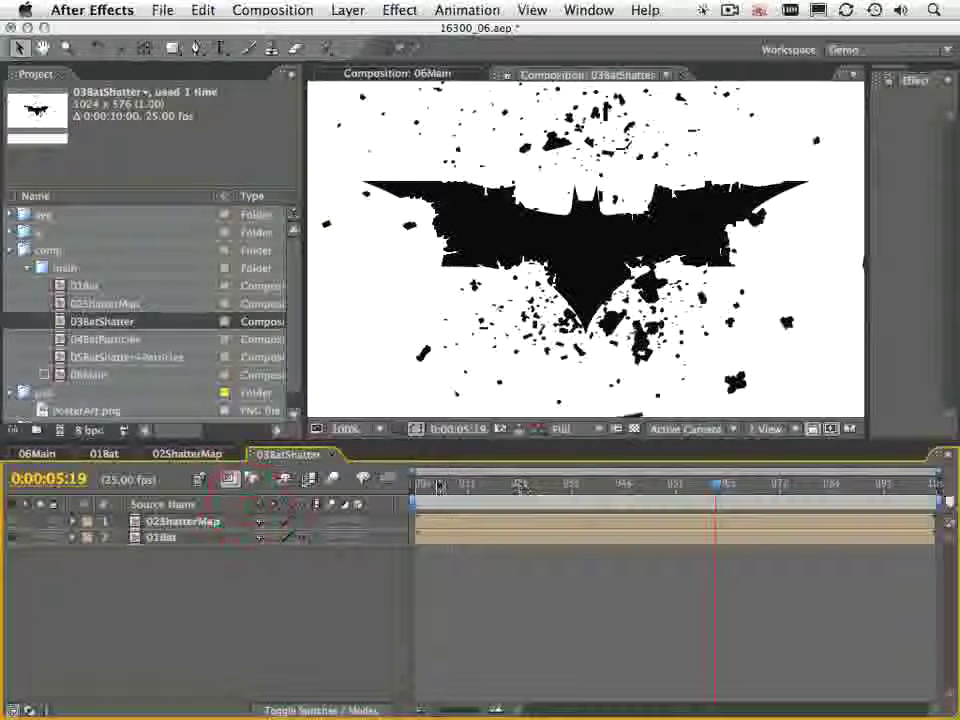
# Scrub the 03BatShatter animation, stopping at 0:00:05:21, and widen the Effect Controls area
pyautogui.moveTo(521, 487); pyautogui.dragTo(814, 525)
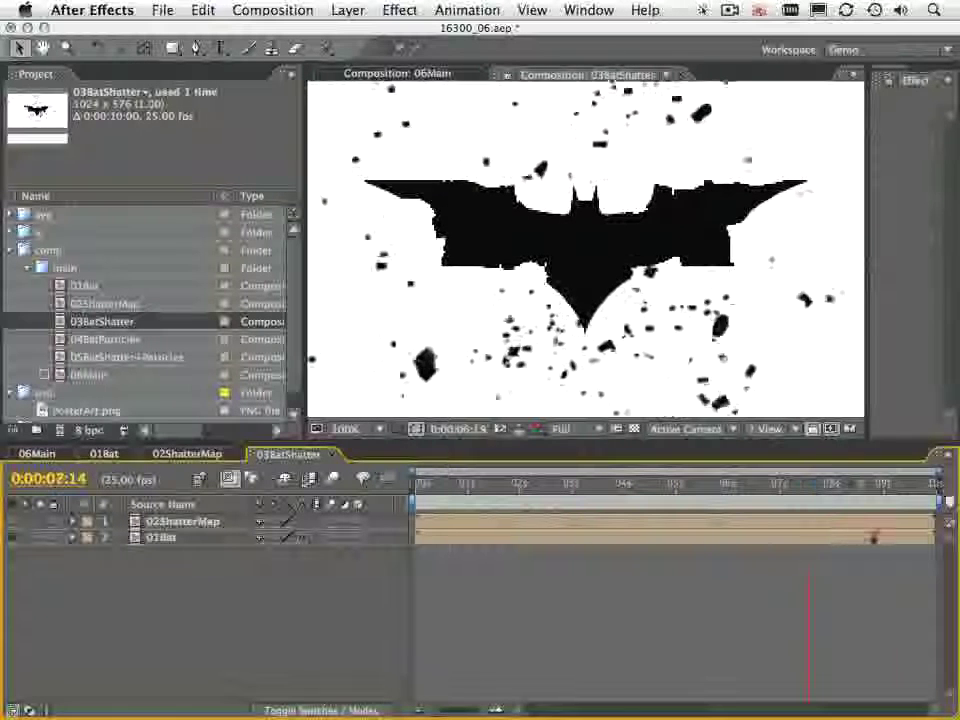
pyautogui.moveTo(873, 537); pyautogui.dragTo(829, 535)
pyautogui.moveTo(650, 545); pyautogui.dragTo(721, 549)
pyautogui.moveTo(866, 238); pyautogui.dragTo(631, 251)
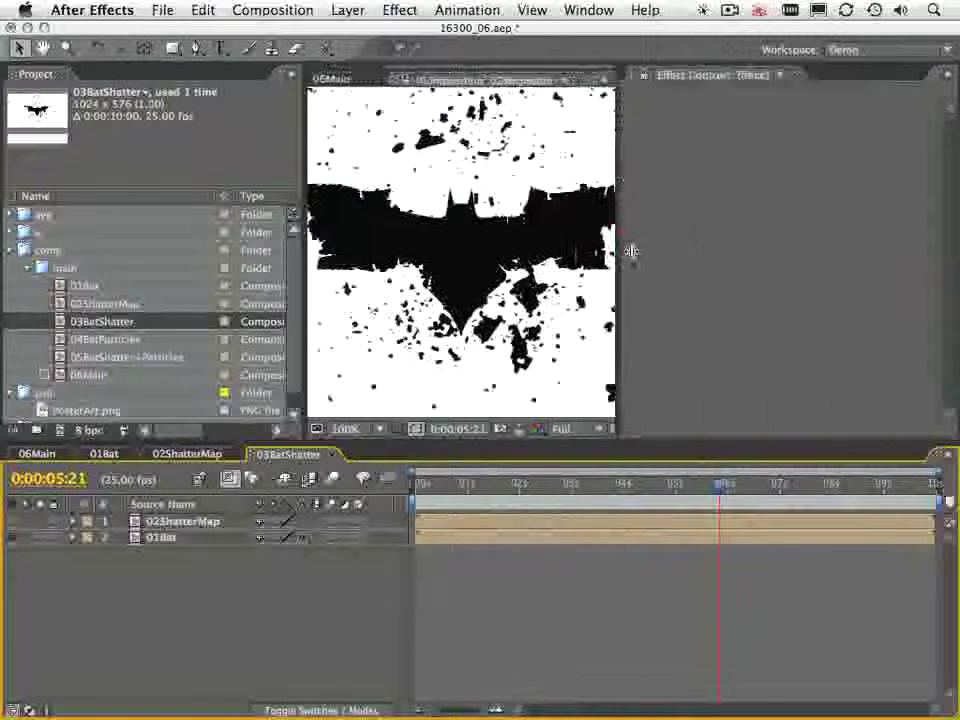
# Reveal the modified Shatter properties of the 01Bat layer and enlarge the timeline, composition view and layer columns for readability
pyautogui.click(180, 540)
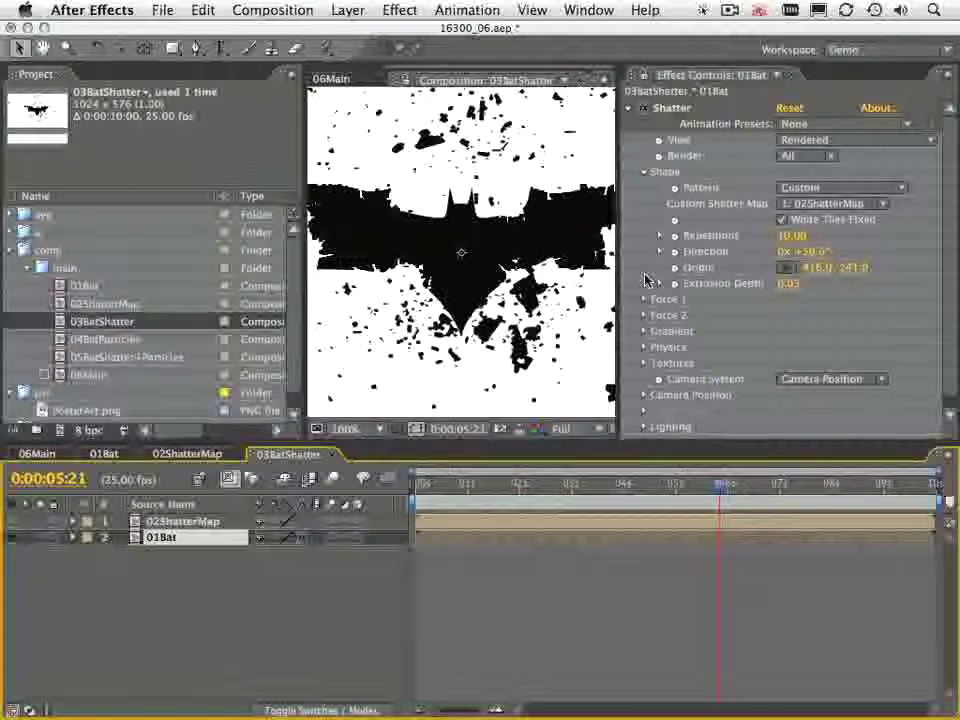
pyautogui.press('u')
pyautogui.press('u')
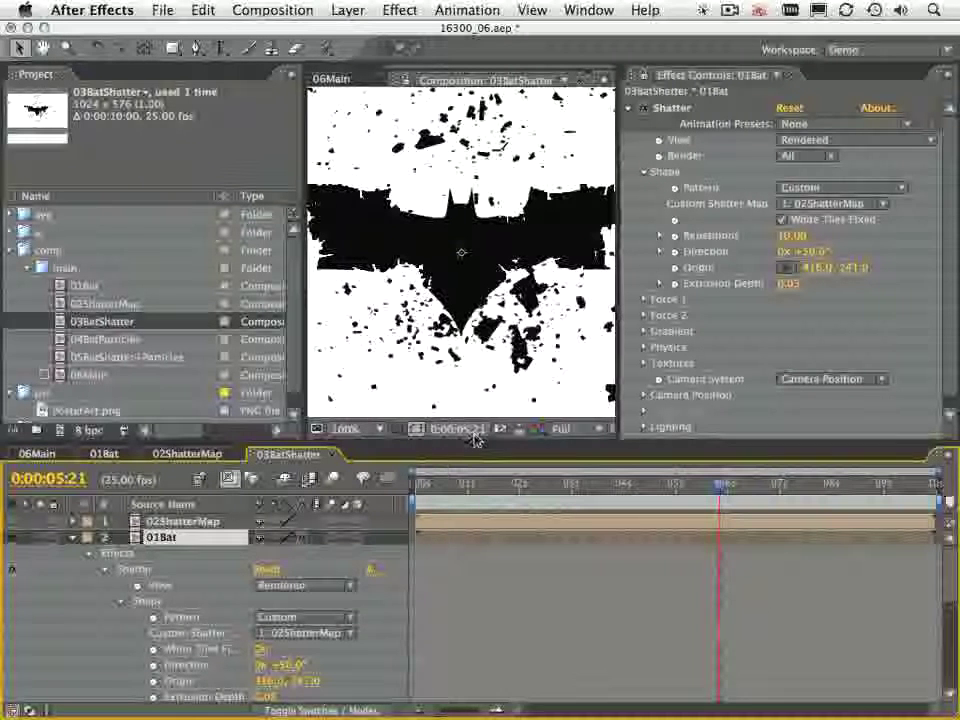
pyautogui.moveTo(476, 440); pyautogui.dragTo(468, 367)
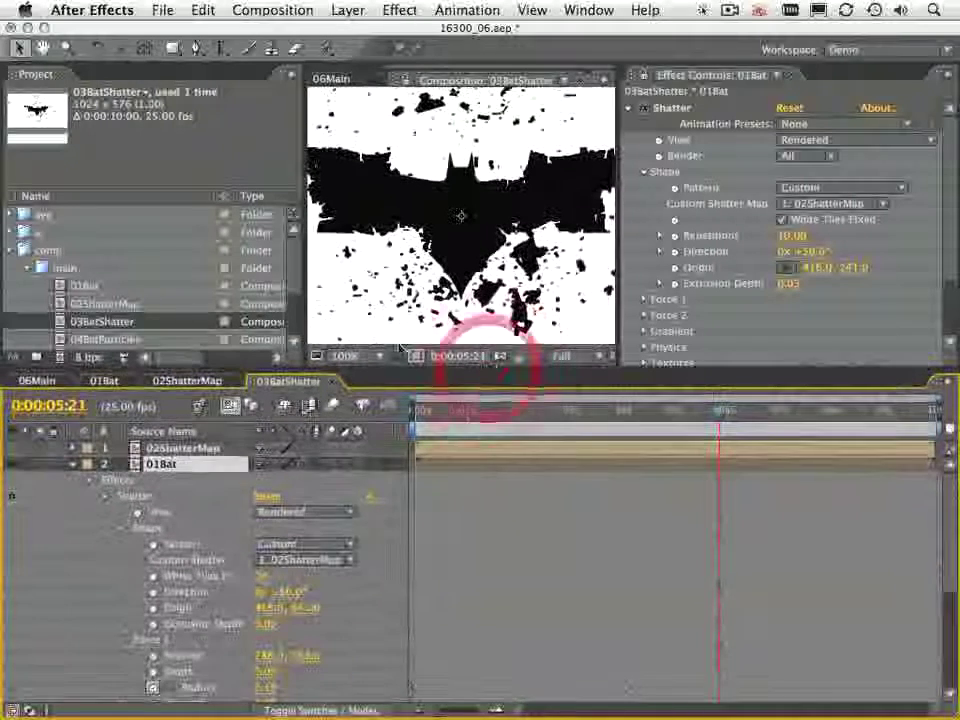
pyautogui.moveTo(302, 294); pyautogui.dragTo(165, 298)
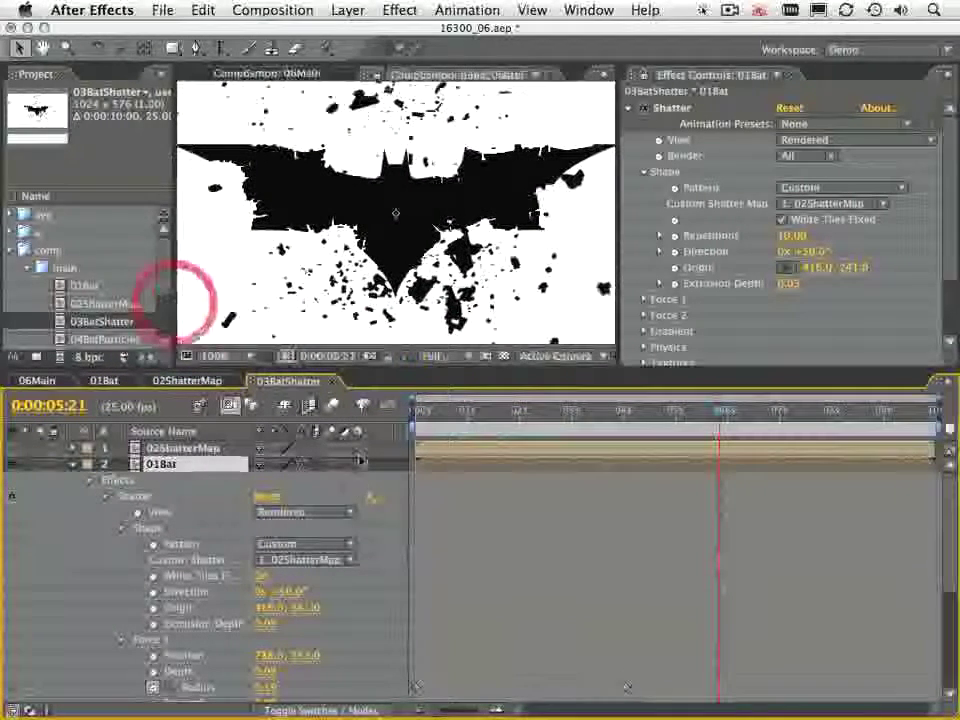
pyautogui.moveTo(247, 428); pyautogui.dragTo(348, 447)
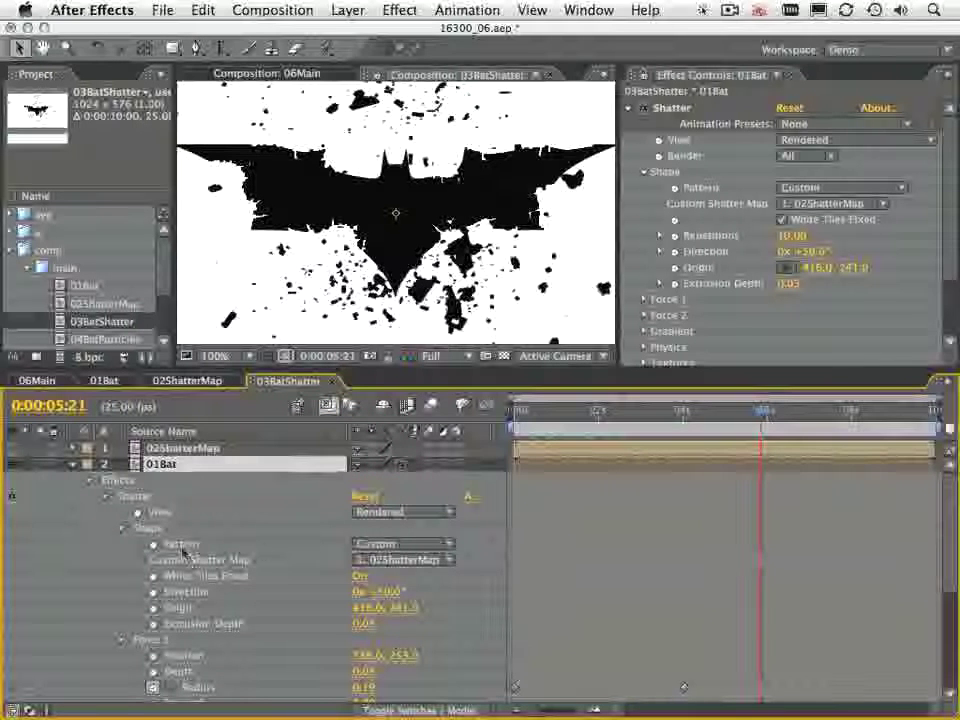
# Inspect the Shatter effect's Pattern and Custom Shatter Map choices on 01Bat, keeping the current selections
pyautogui.click(392, 548)
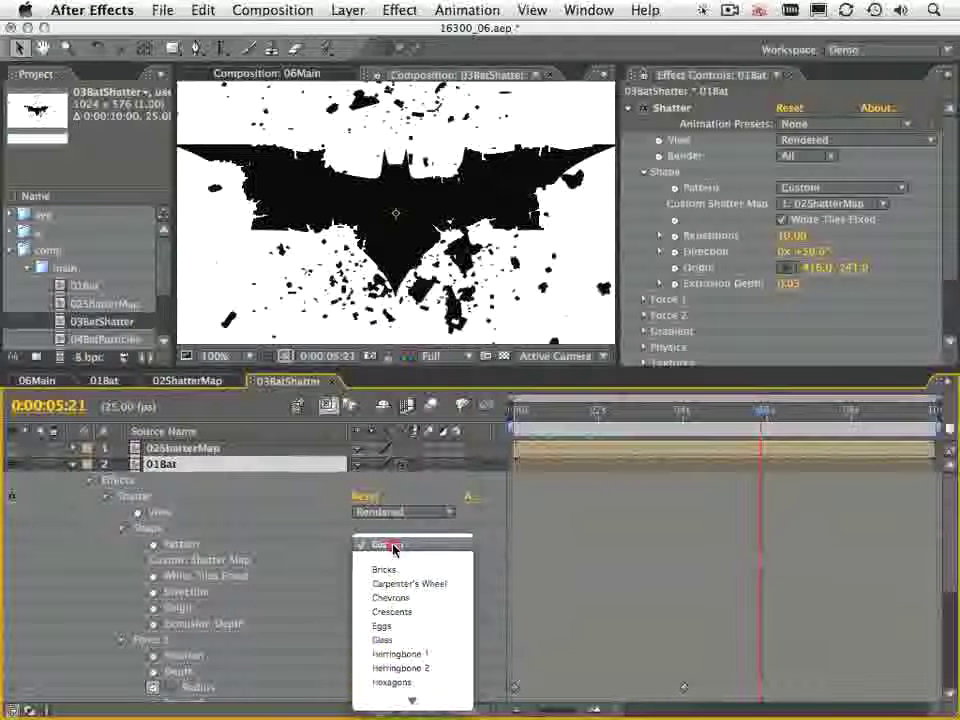
pyautogui.click(614, 534)
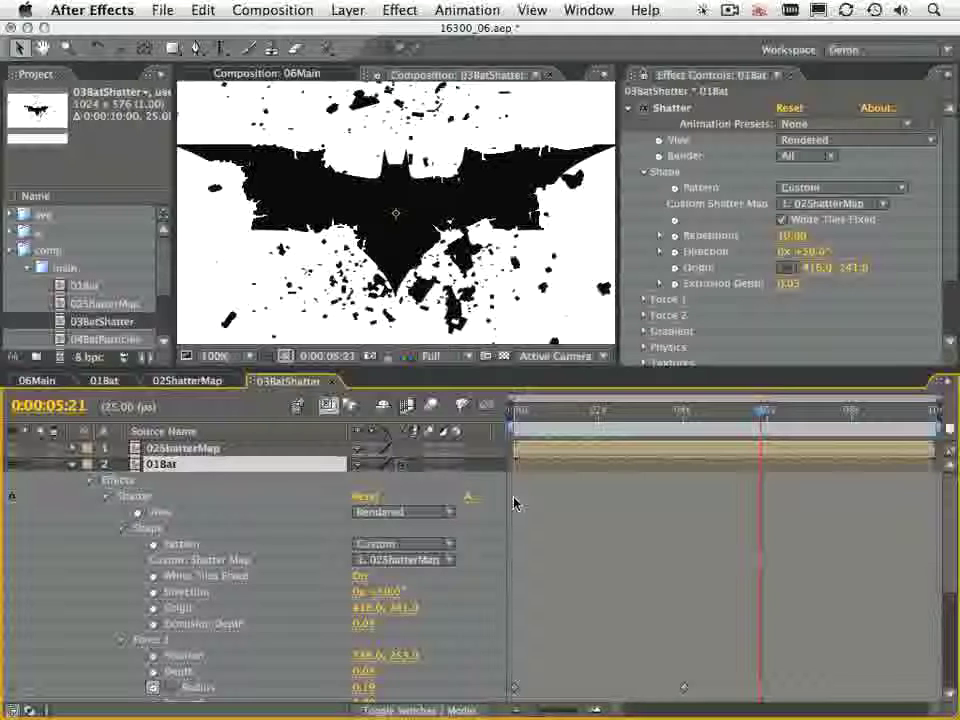
pyautogui.click(425, 561)
pyautogui.click(583, 549)
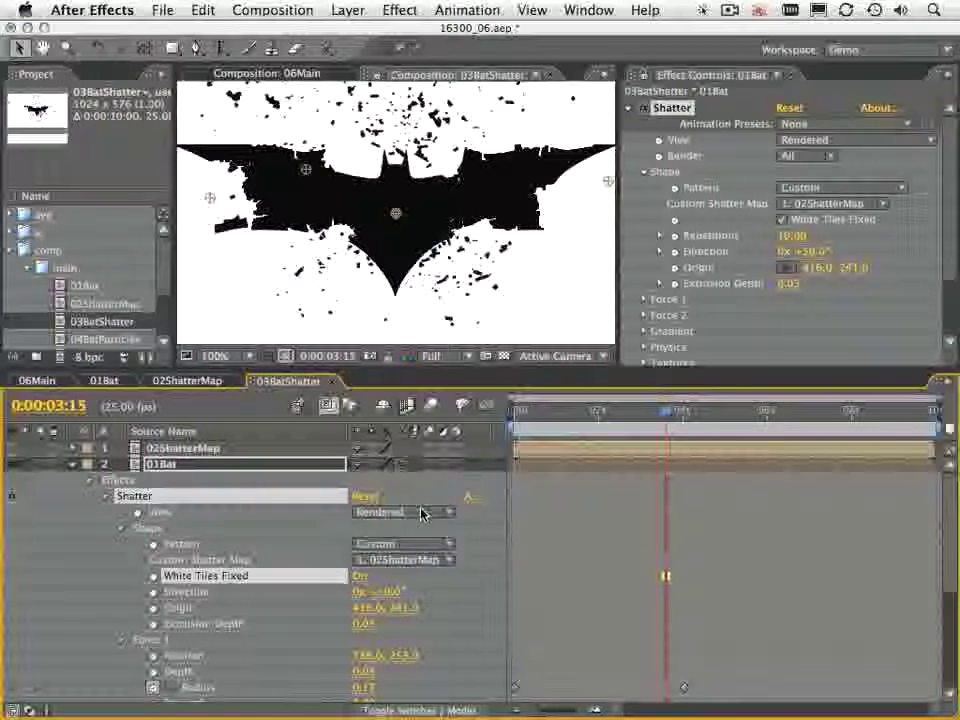
# Set the Shatter view to Wireframe Front View + Forces and advance the time to 0:00:04:17
pyautogui.click(421, 512)
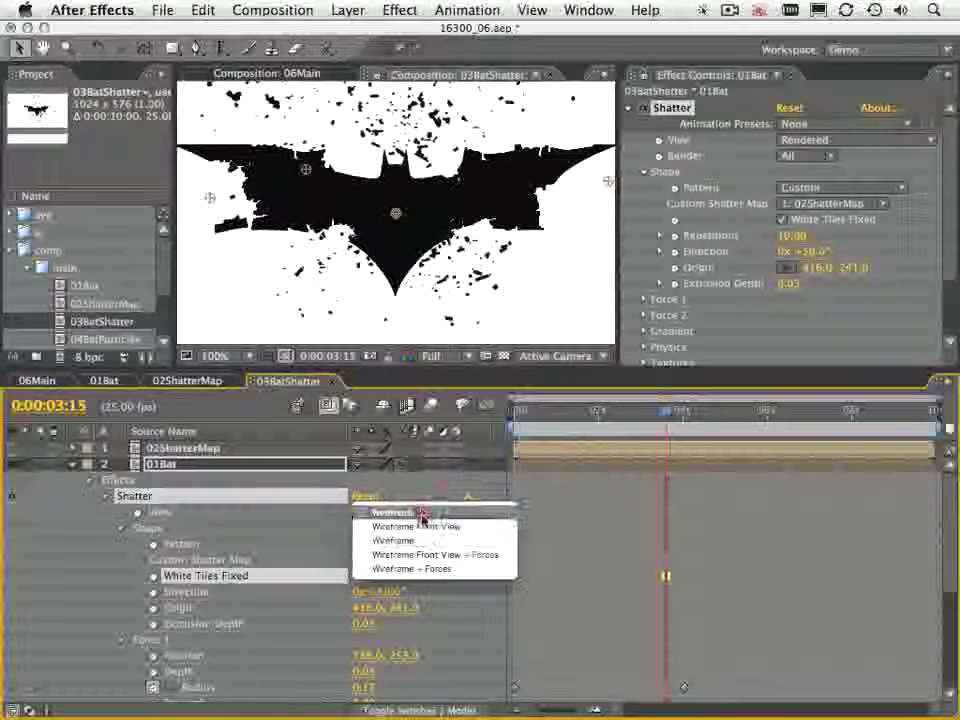
pyautogui.click(473, 562)
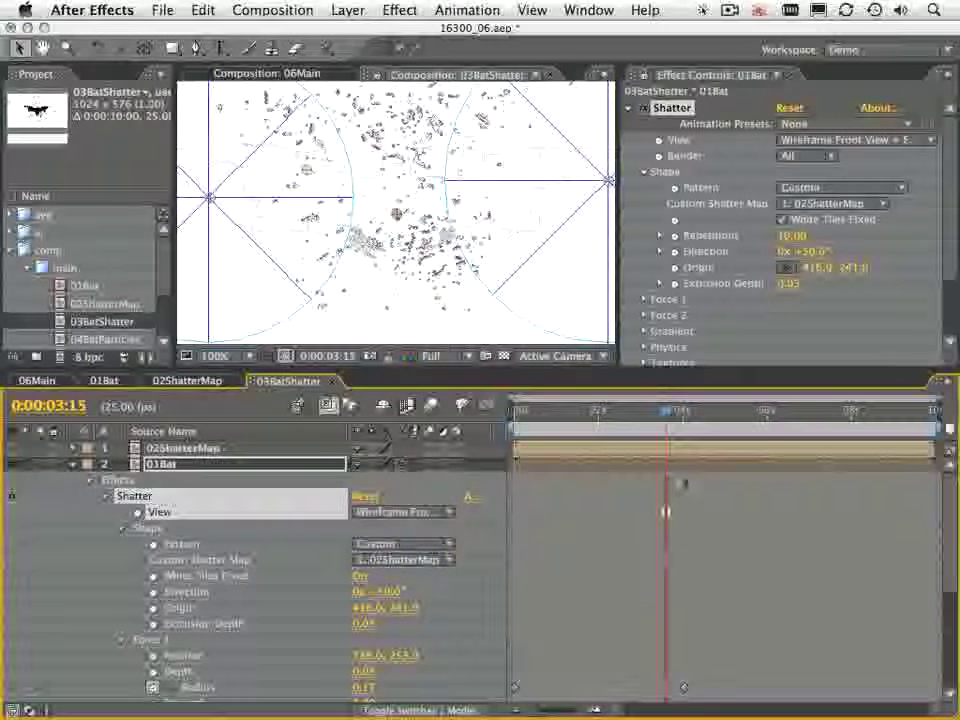
pyautogui.moveTo(698, 424); pyautogui.dragTo(711, 424)
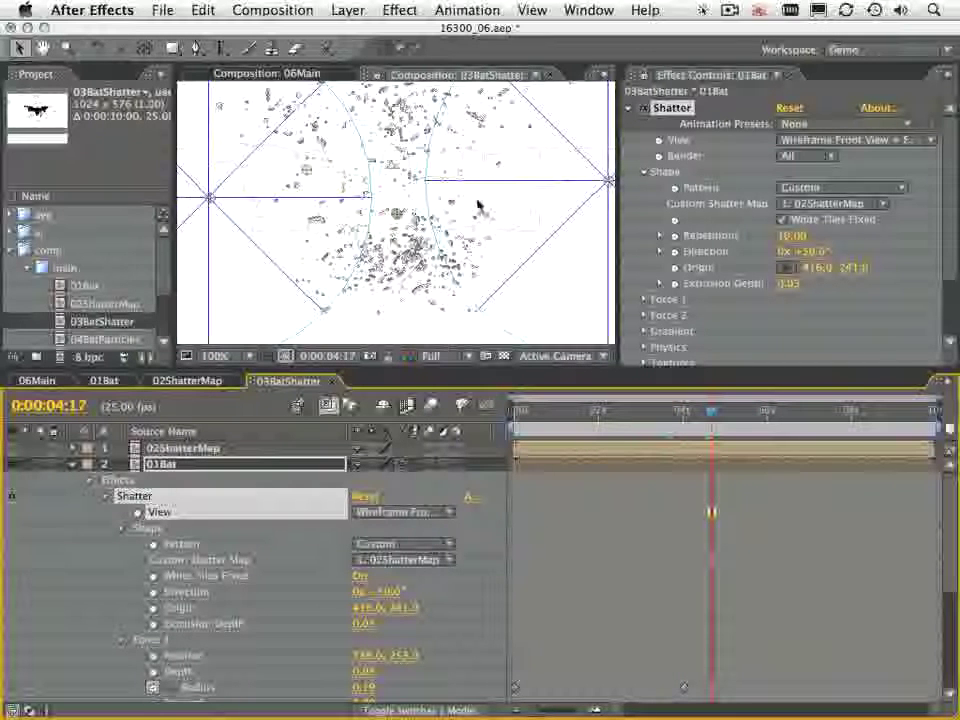
# Widen the composition view, scrub through the force spheres' animation and return to the first frame
pyautogui.moveTo(619, 203); pyautogui.dragTo(825, 242)
pyautogui.moveTo(711, 411); pyautogui.dragTo(709, 440)
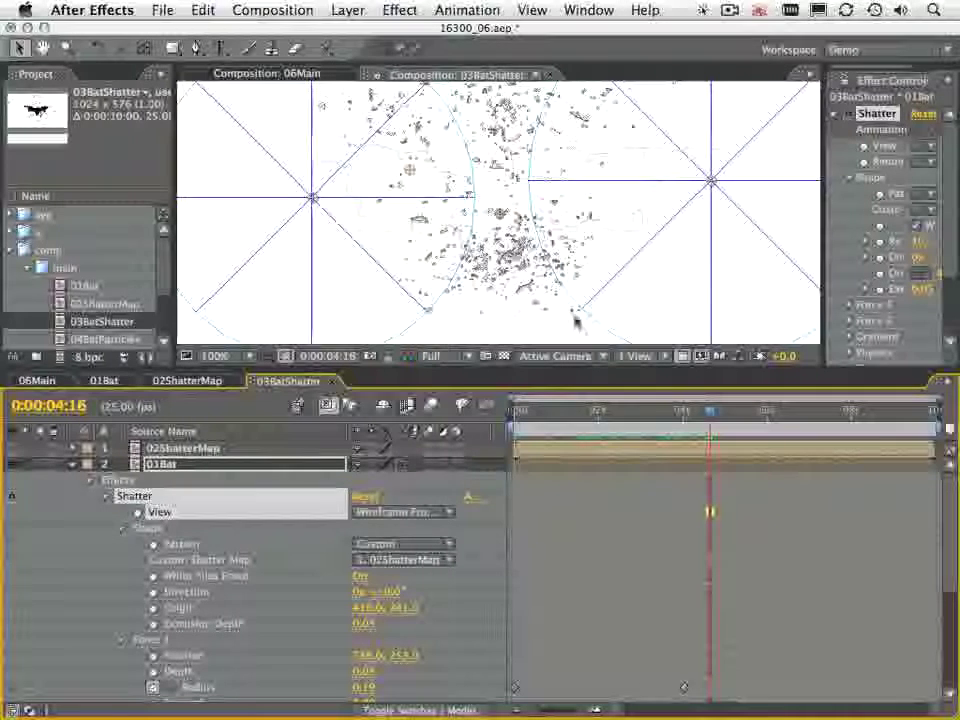
pyautogui.moveTo(545, 420); pyautogui.dragTo(758, 425)
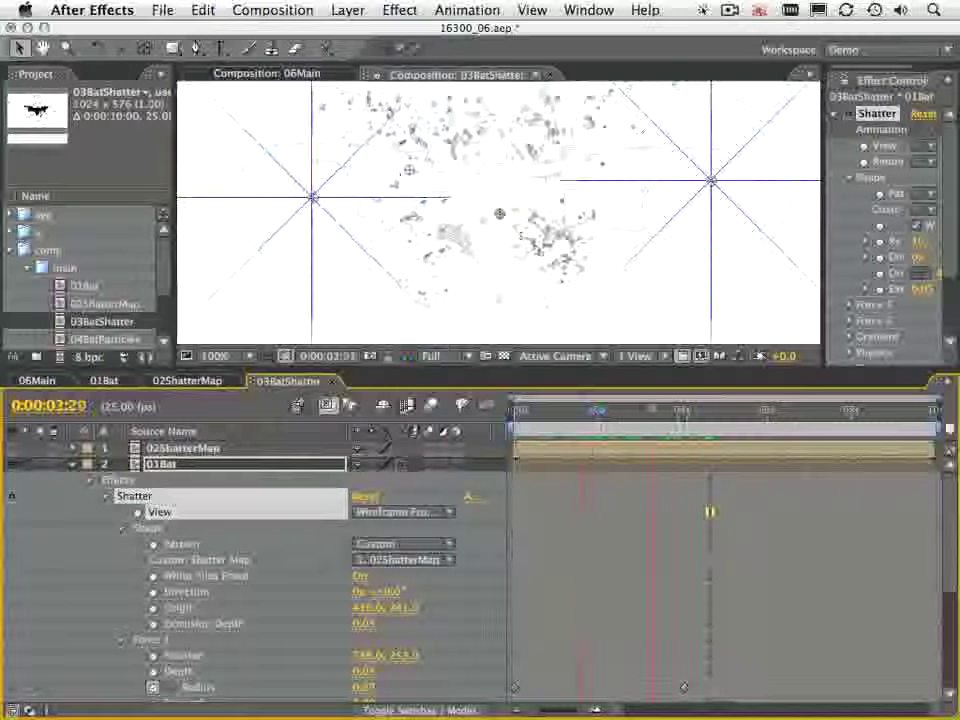
pyautogui.press('Home')
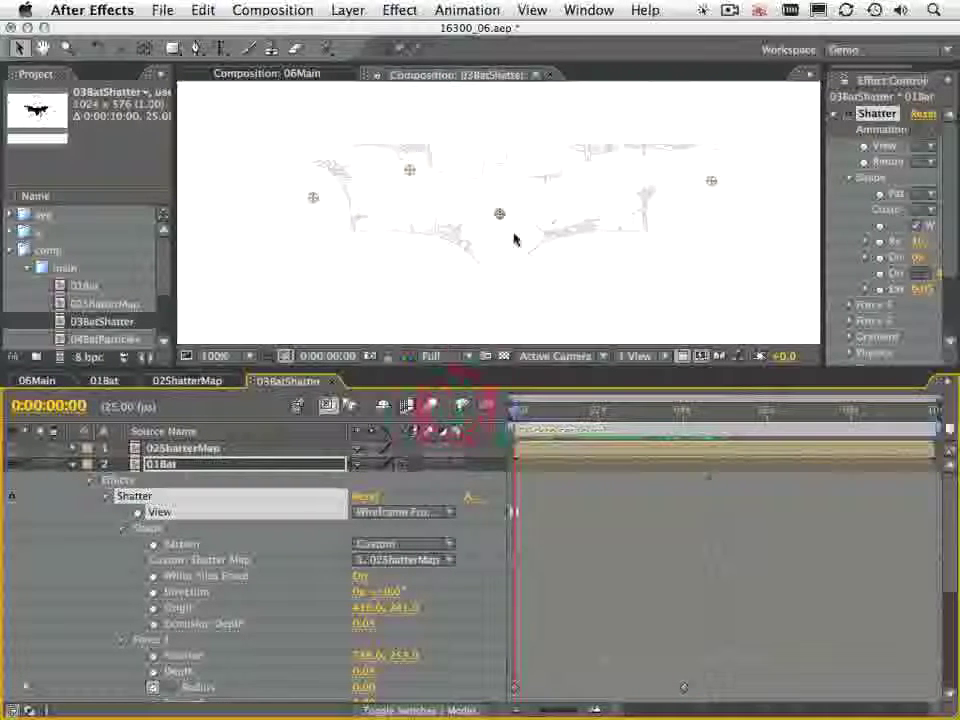
# Set the Shatter view to Rendered and scrub from the start to 0:00:05:10 to examine the breaking logo
pyautogui.click(390, 512)
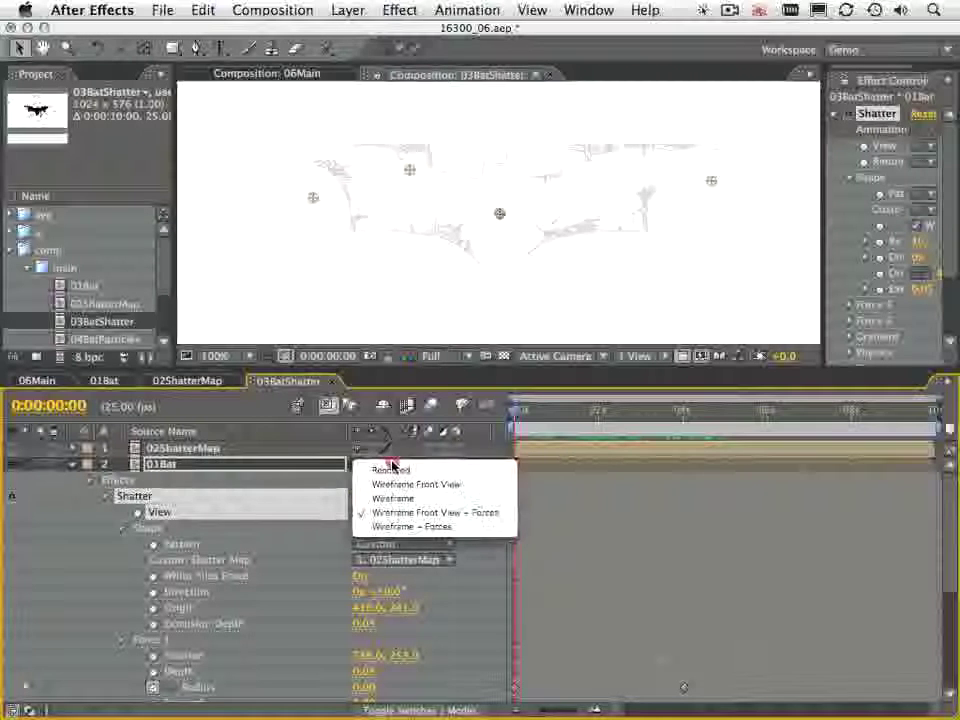
pyautogui.click(392, 466)
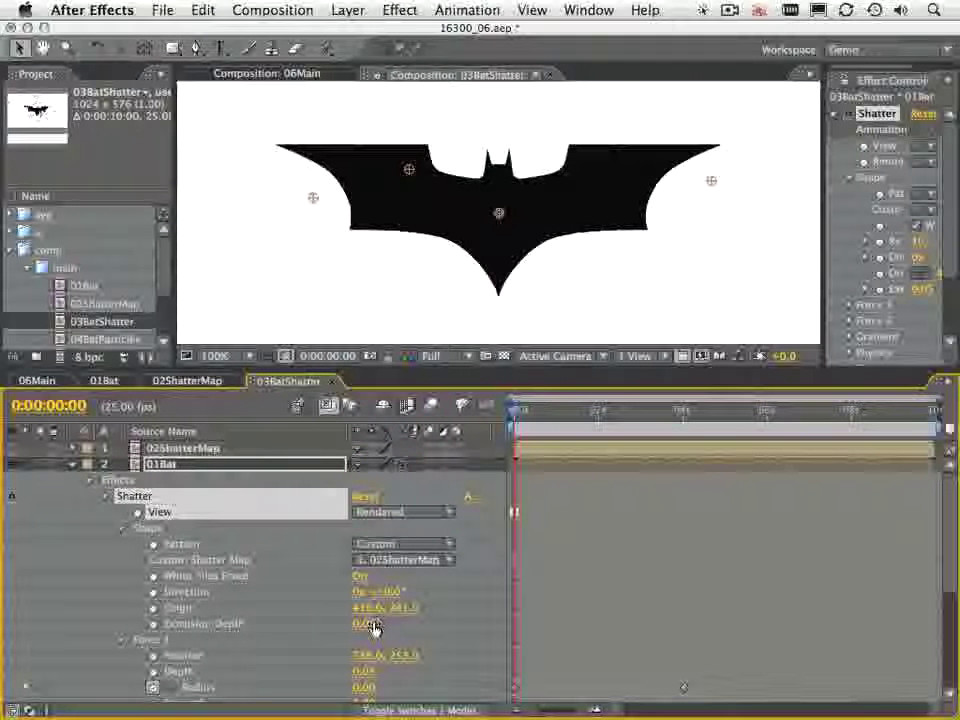
pyautogui.press('space')
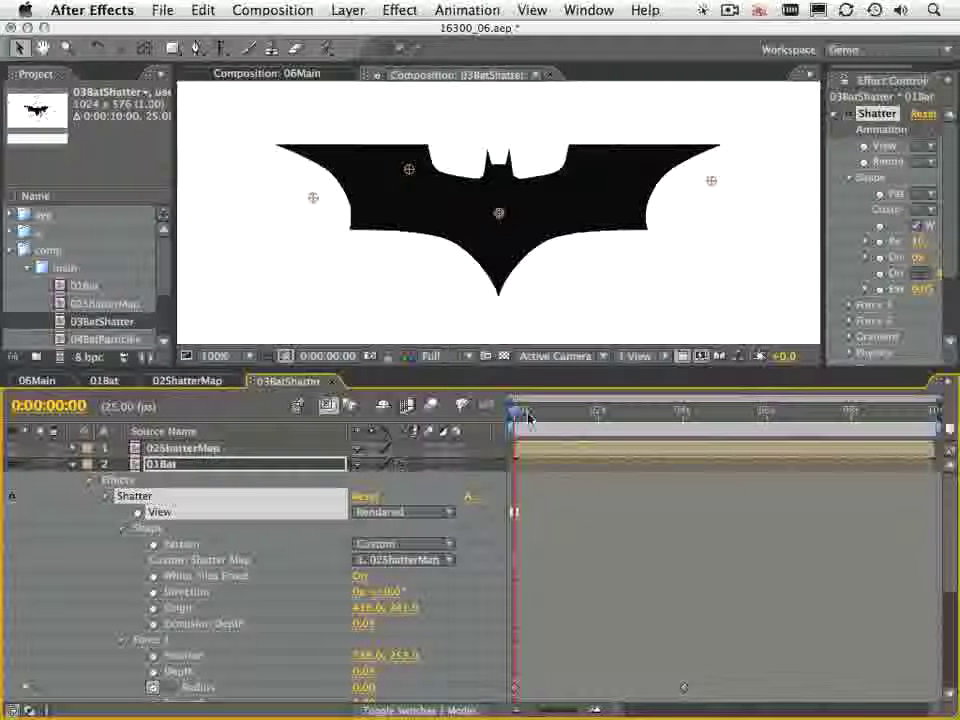
pyautogui.moveTo(578, 420); pyautogui.dragTo(742, 440)
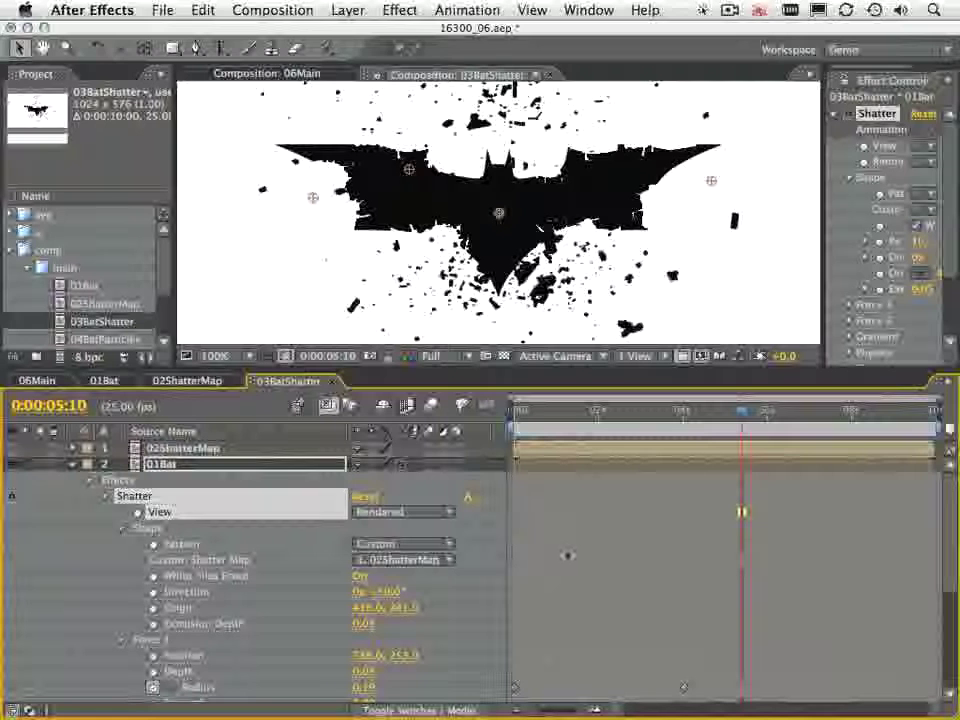
# Collapse the Force 1 and Force 2 groups and bring the Shatter effect's Physics settings into view
pyautogui.click(121, 639)
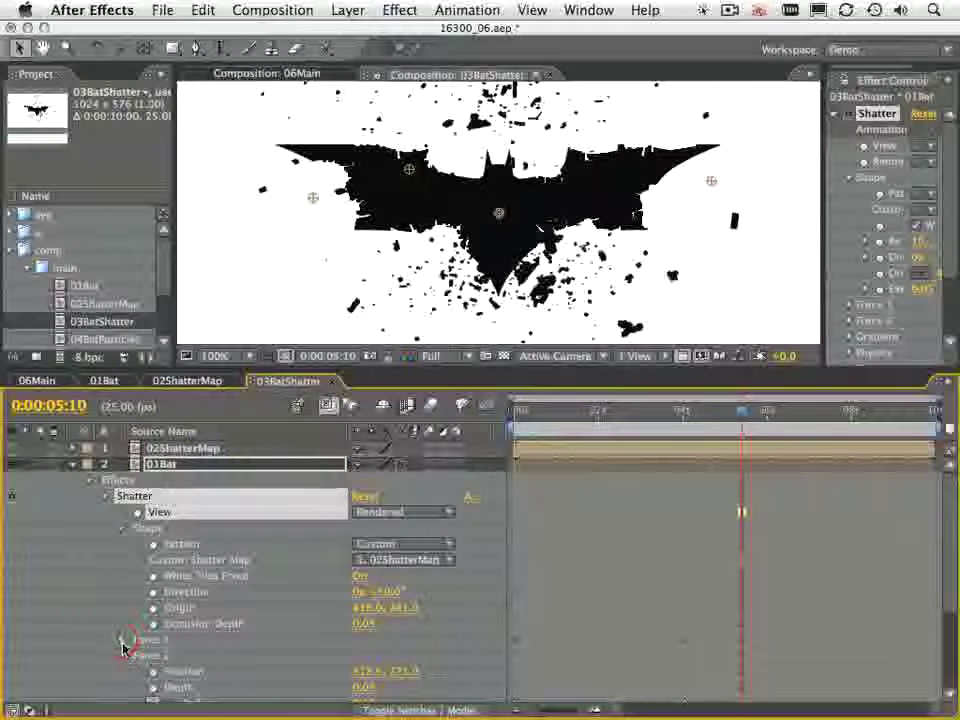
pyautogui.click(121, 655)
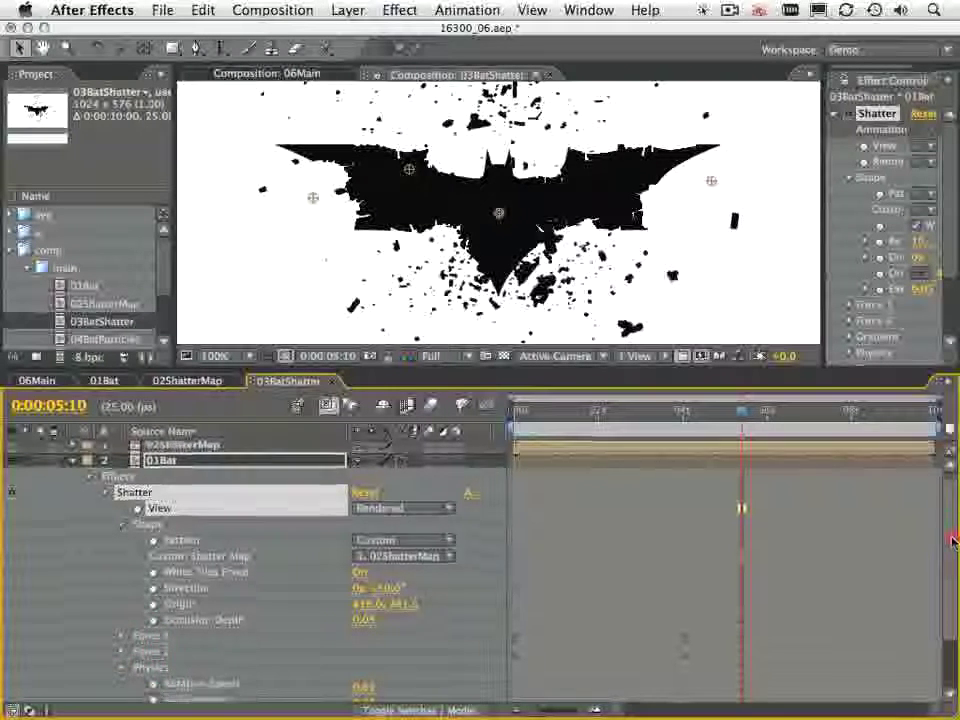
pyautogui.moveTo(950, 540); pyautogui.dragTo(946, 605)
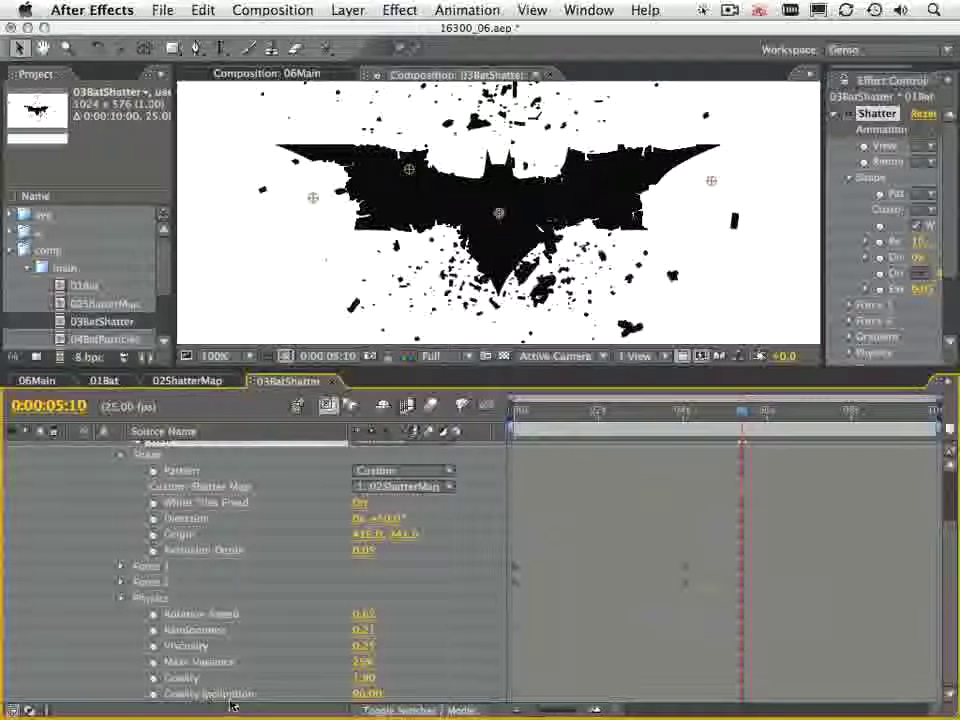
# Reset Gravity Inclination to its default and scrub to 0:00:03:06 to check how the pieces fall
pyautogui.rightClick(188, 695)
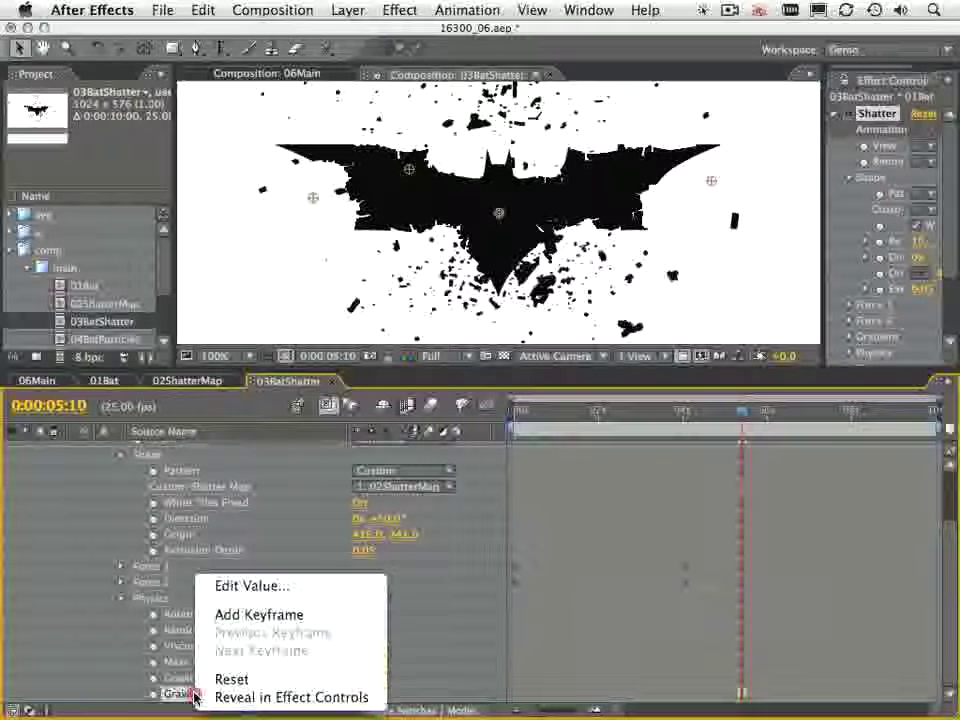
pyautogui.click(257, 677)
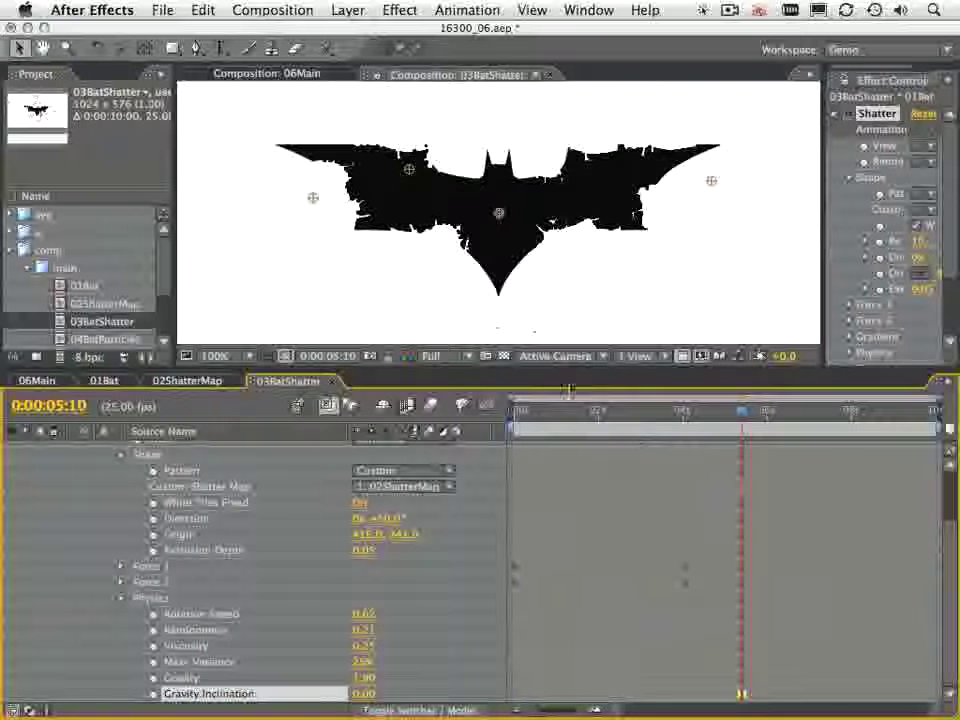
pyautogui.moveTo(528, 413); pyautogui.dragTo(650, 440)
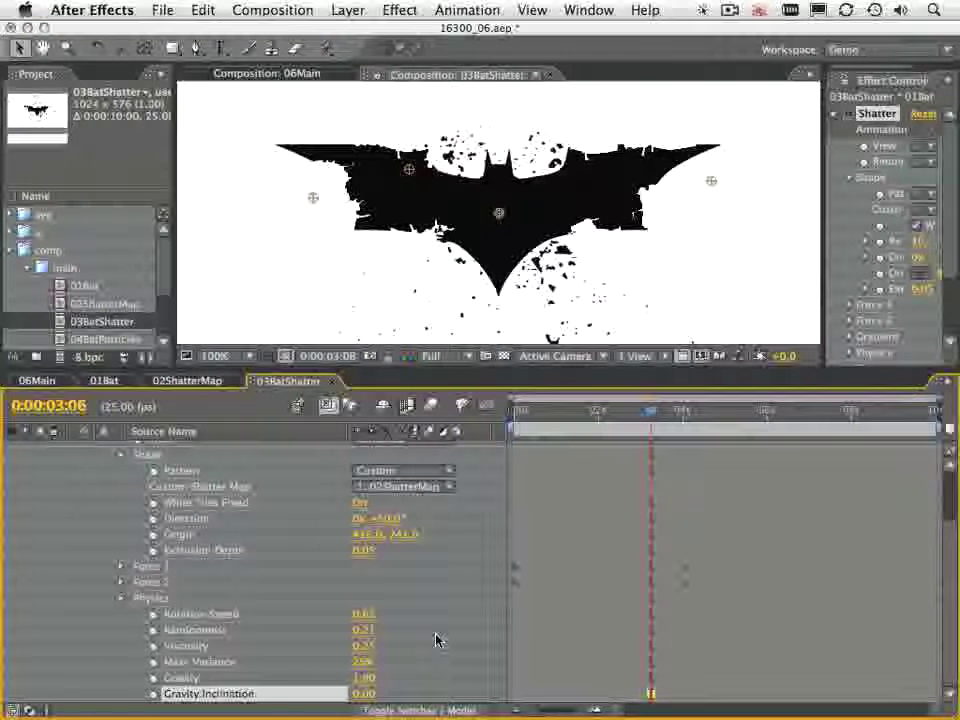
# Set the Shatter effect's Gravity Inclination to 90
pyautogui.click(362, 693)
pyautogui.write('90')
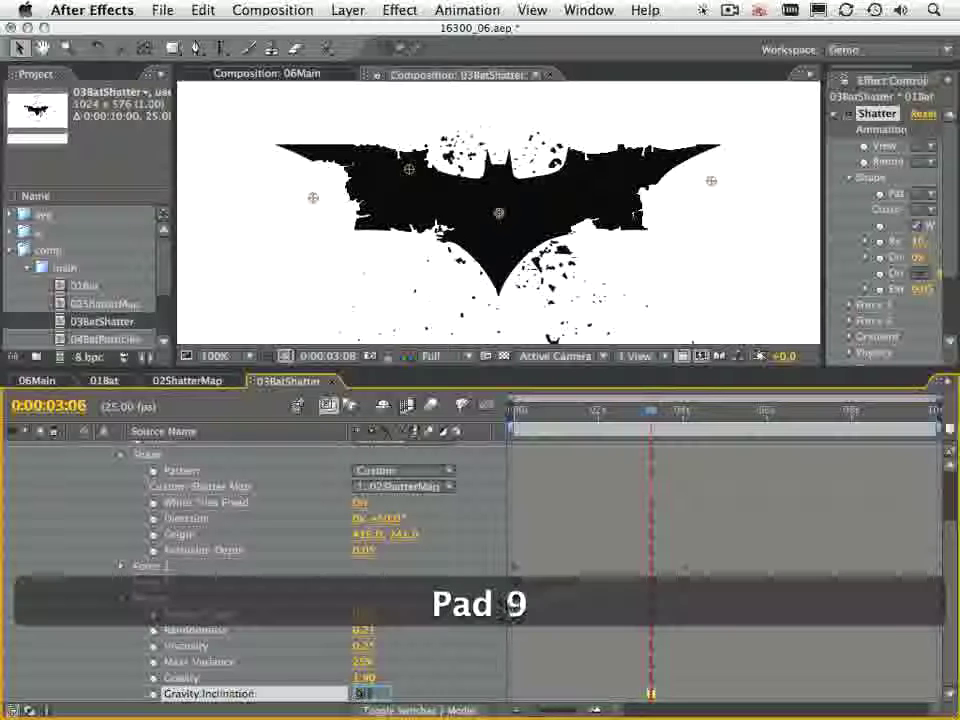
pyautogui.press('KP_Enter')
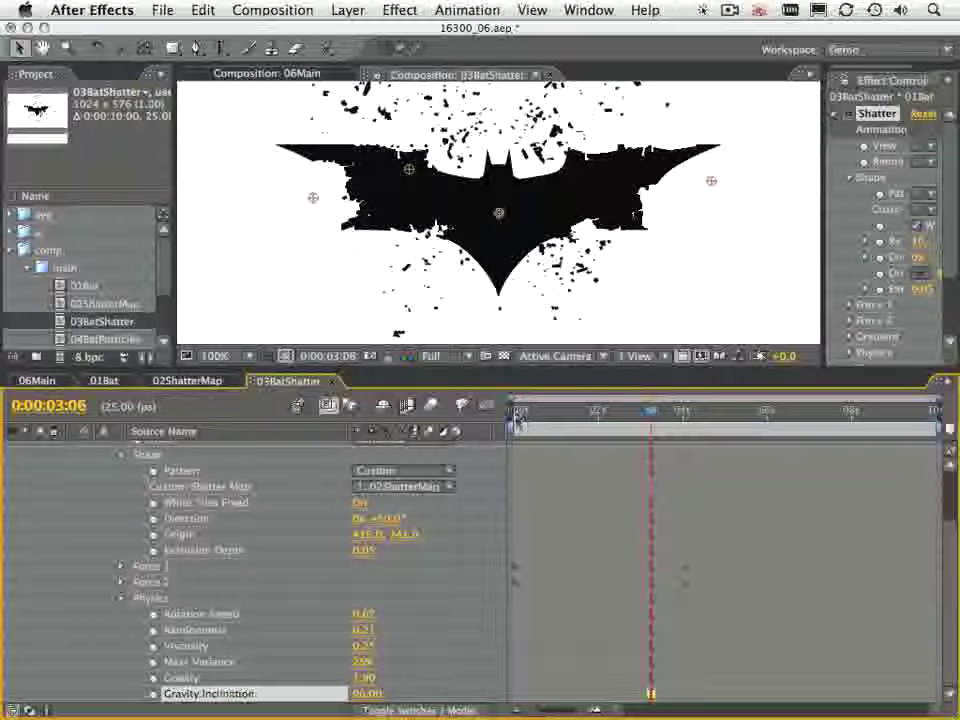
# Scrub through the shatter animation to 0:00:06:12 and collapse the 01Bat layer's properties
pyautogui.moveTo(533, 418); pyautogui.dragTo(806, 471)
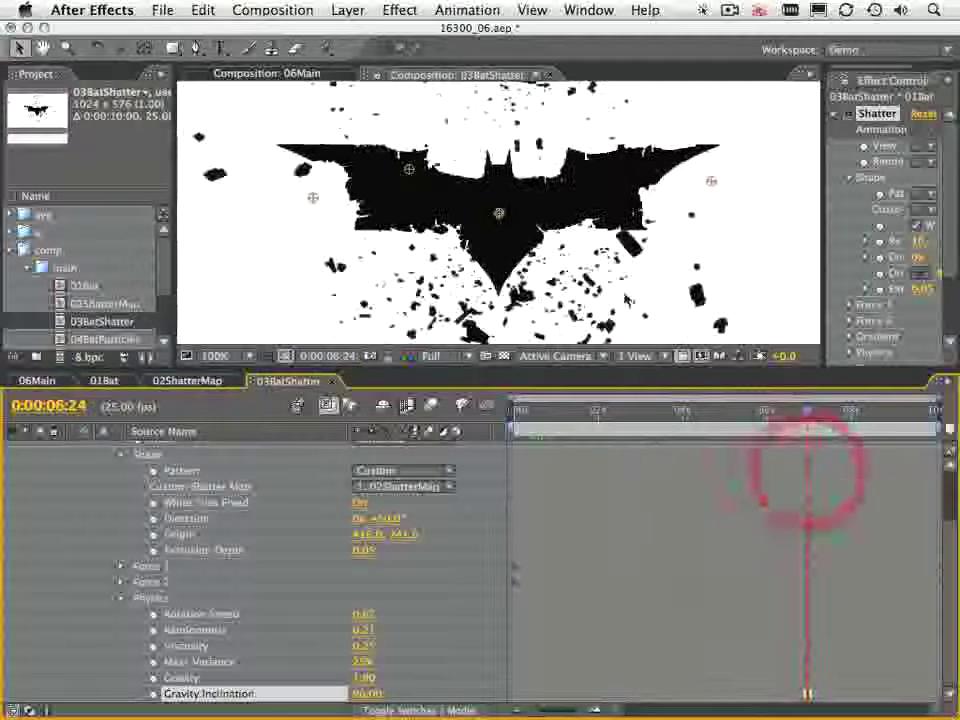
pyautogui.moveTo(520, 410); pyautogui.dragTo(789, 480)
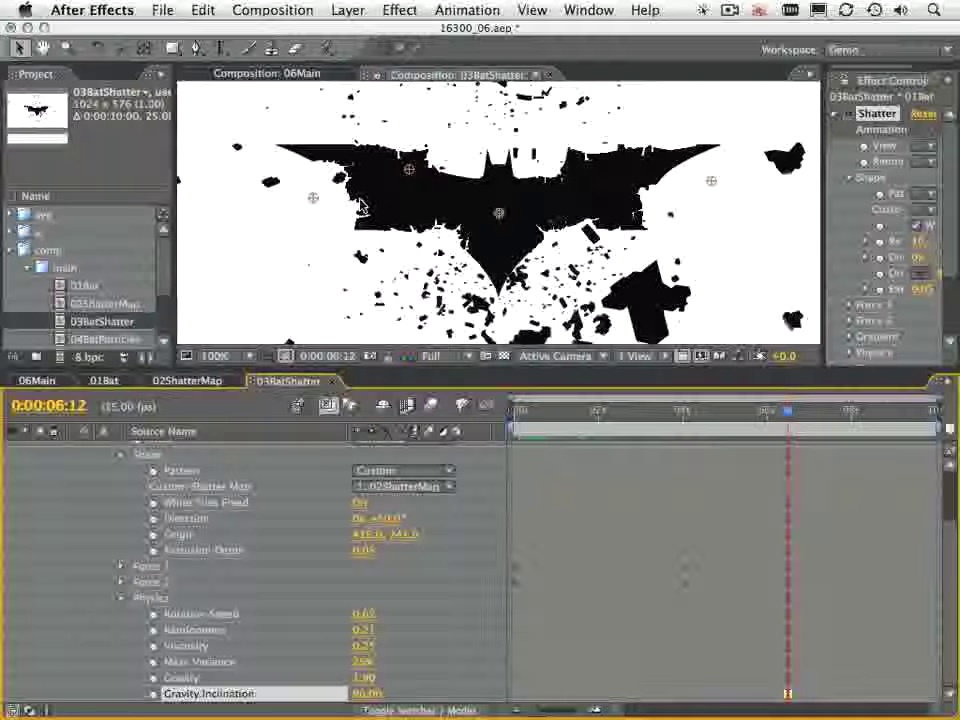
pyautogui.click(119, 599)
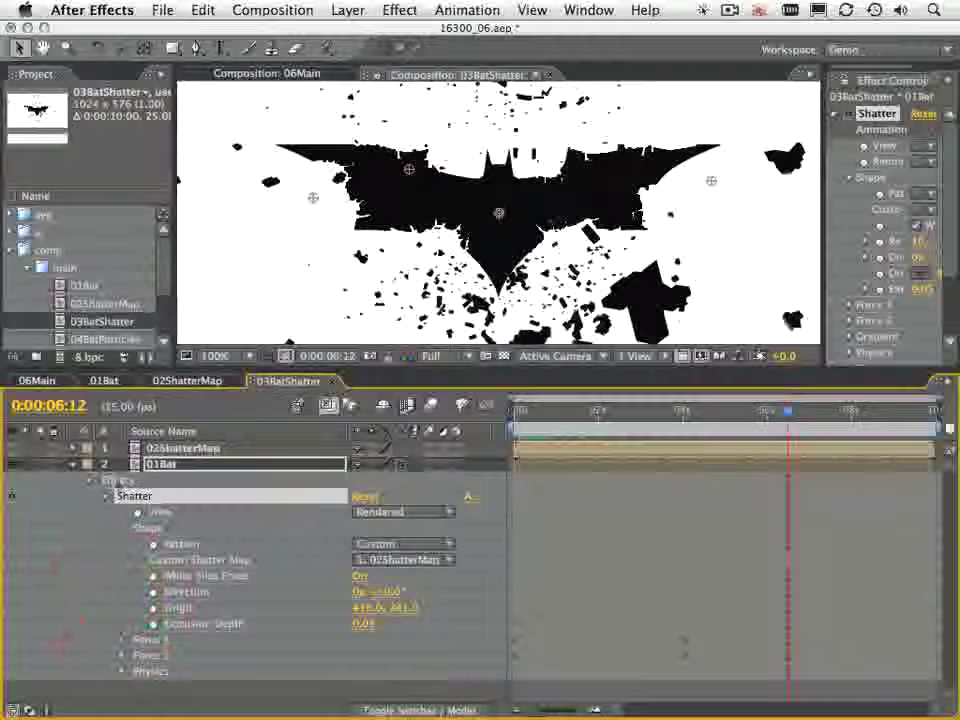
pyautogui.click(72, 465)
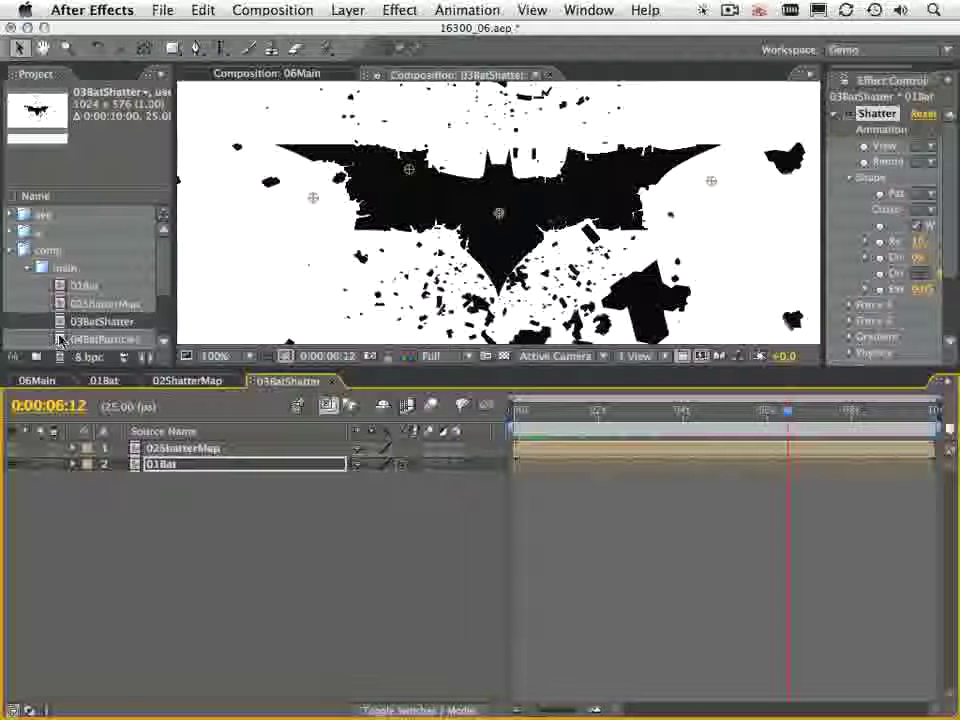
# Open the 04BatParticles composition and hide the Parent column in its timeline
pyautogui.doubleClick(60, 340)
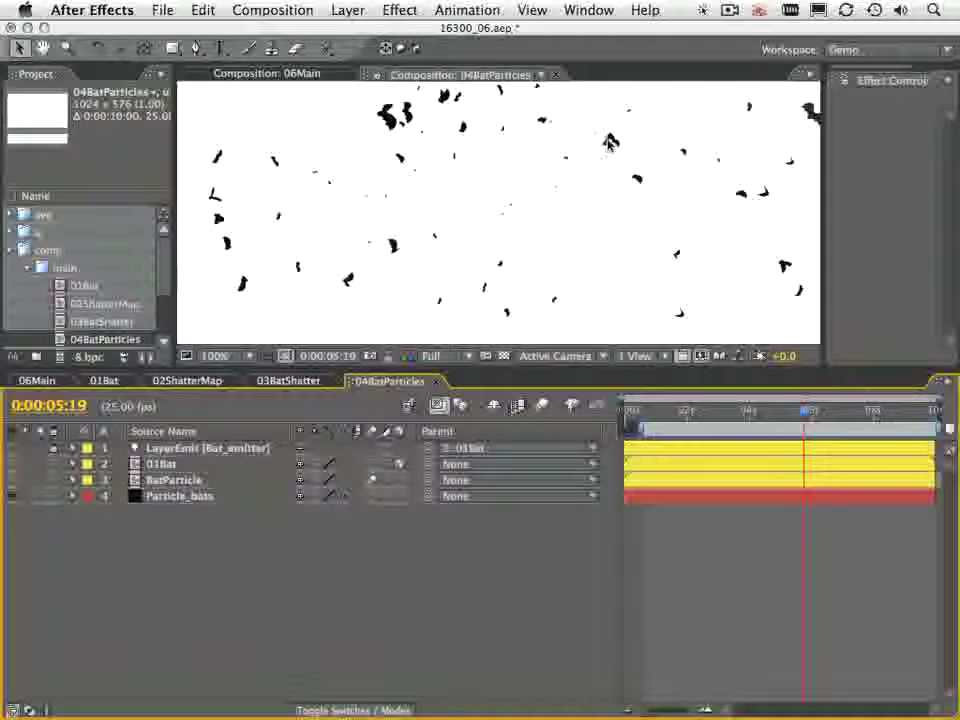
pyautogui.rightClick(516, 437)
pyautogui.click(536, 443)
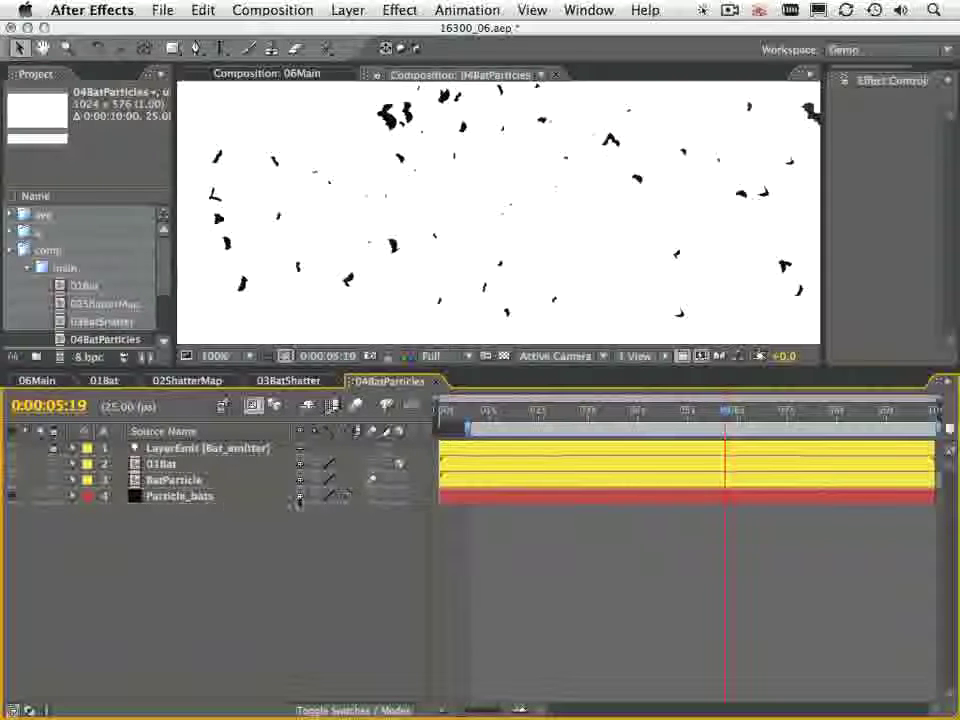
# Show the 01Bat layer temporarily to view the logo, and hide it again
pyautogui.click(165, 464)
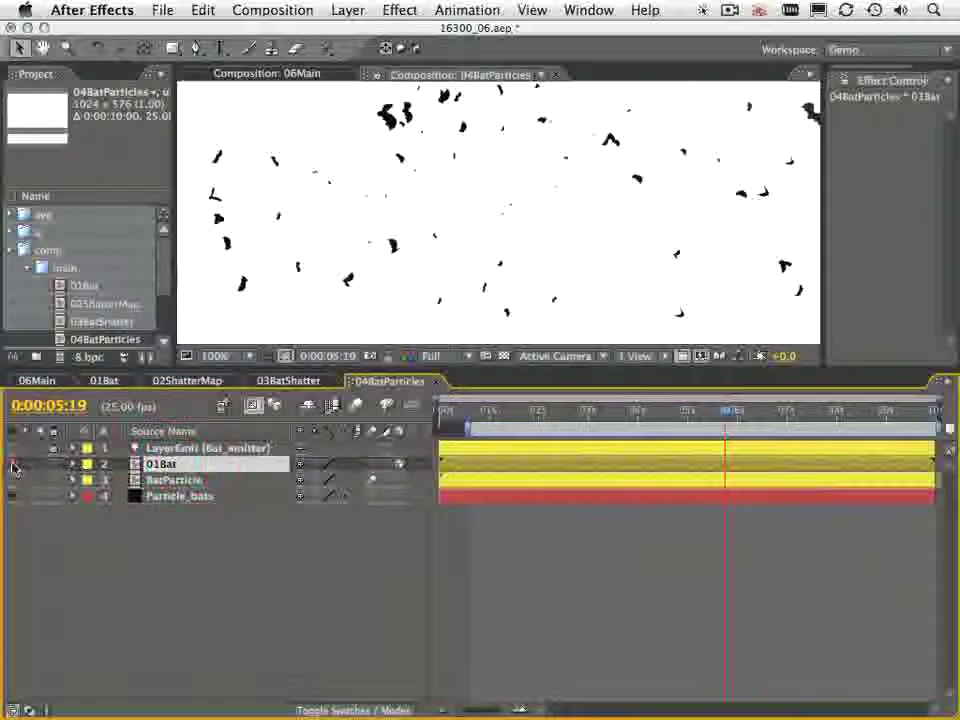
pyautogui.click(35, 466)
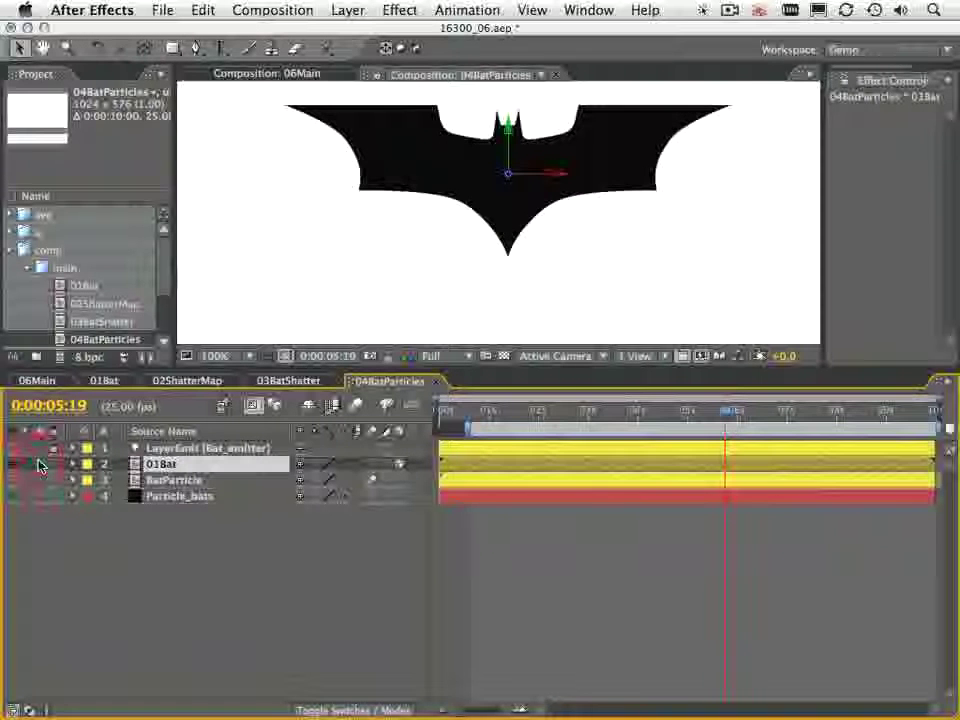
pyautogui.click(26, 466)
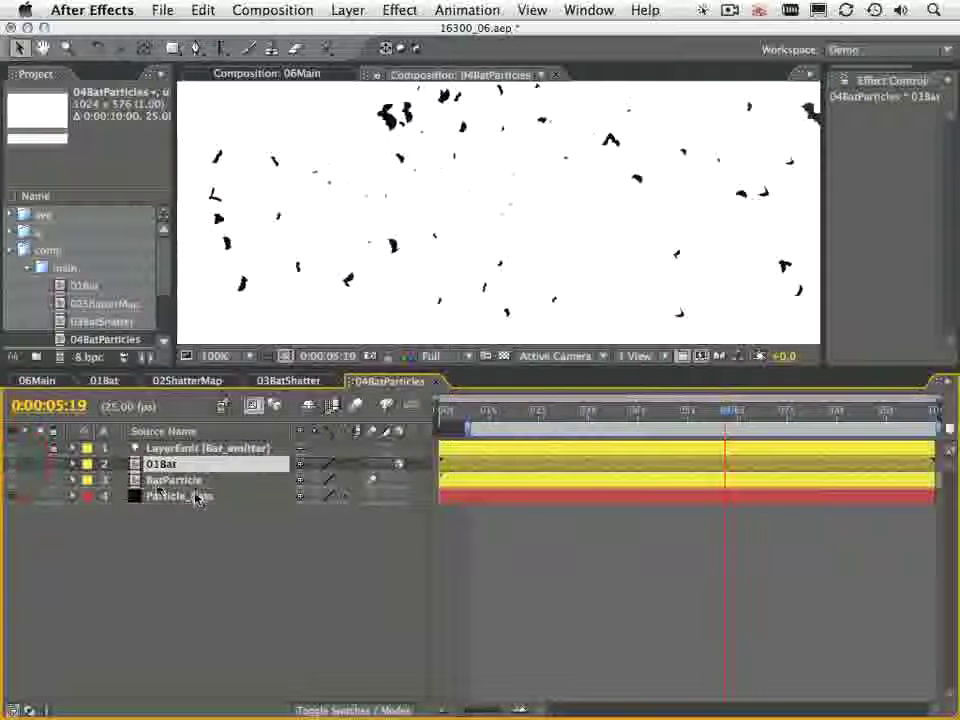
# Reveal the Particle_bats layer's modified Particular properties, check the emitter type options, and view the bat particles at 0:00:09:18
pyautogui.click(197, 497)
pyautogui.press('u')
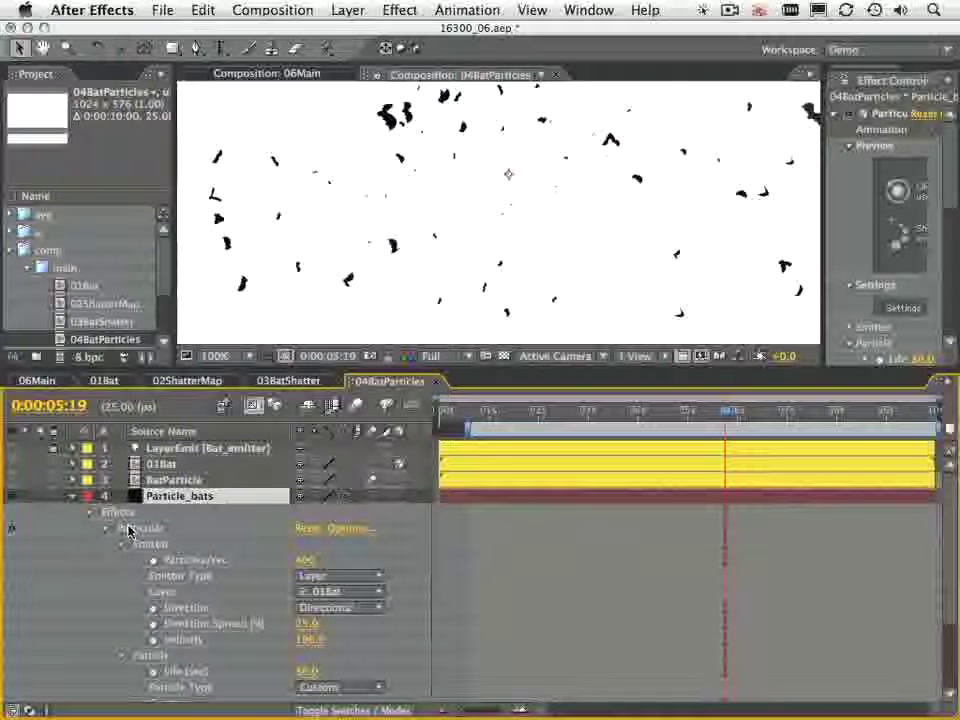
pyautogui.click(334, 576)
pyautogui.click(525, 566)
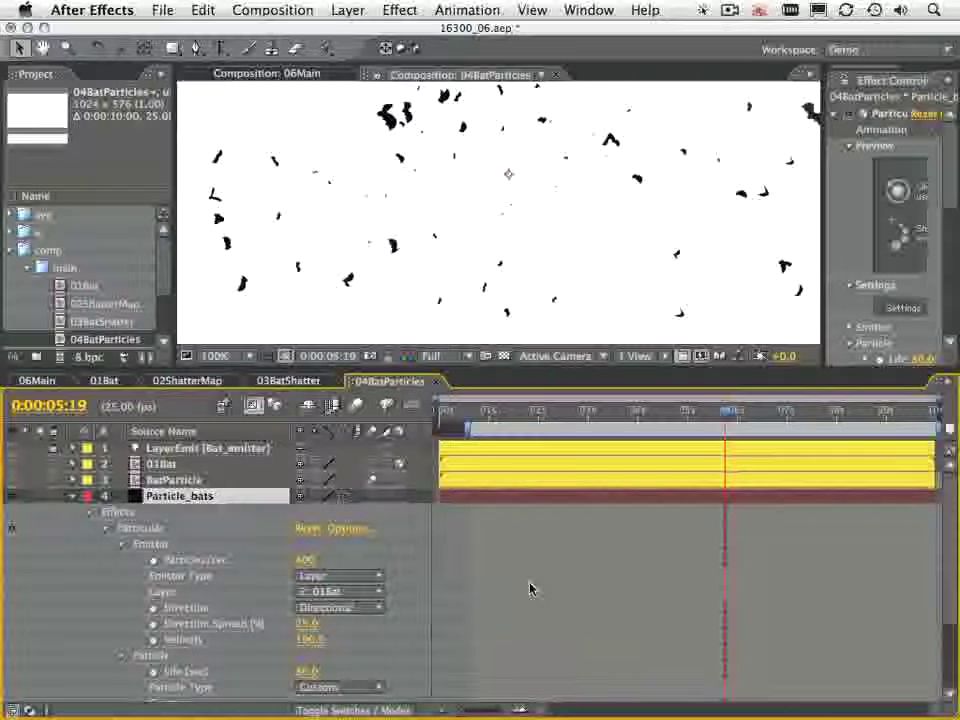
pyautogui.scroll(-3, 530, 589)
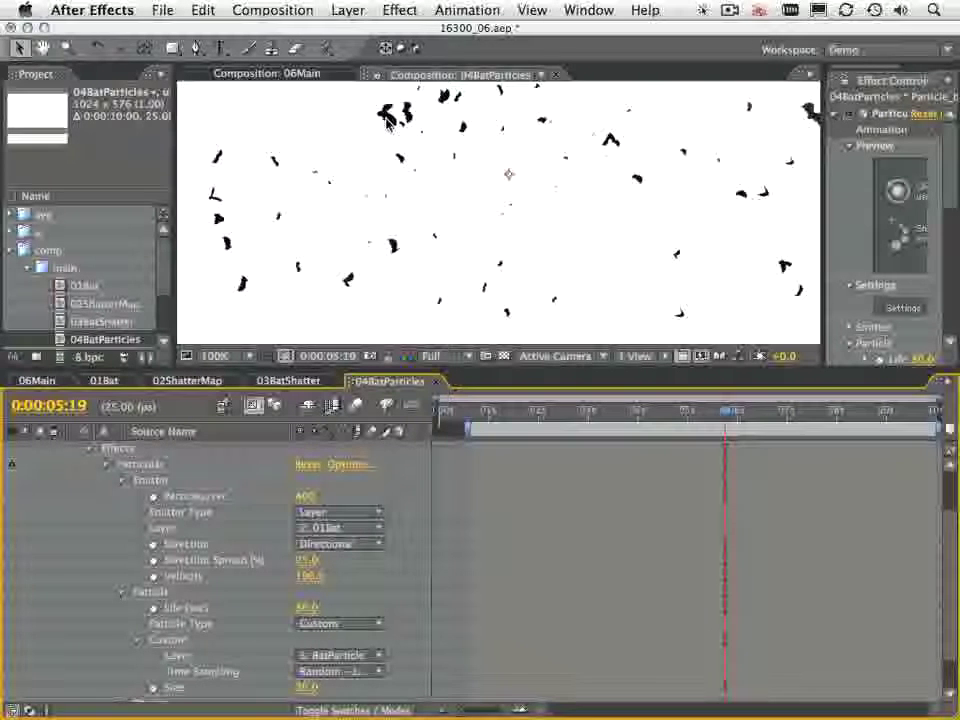
pyautogui.click(923, 410)
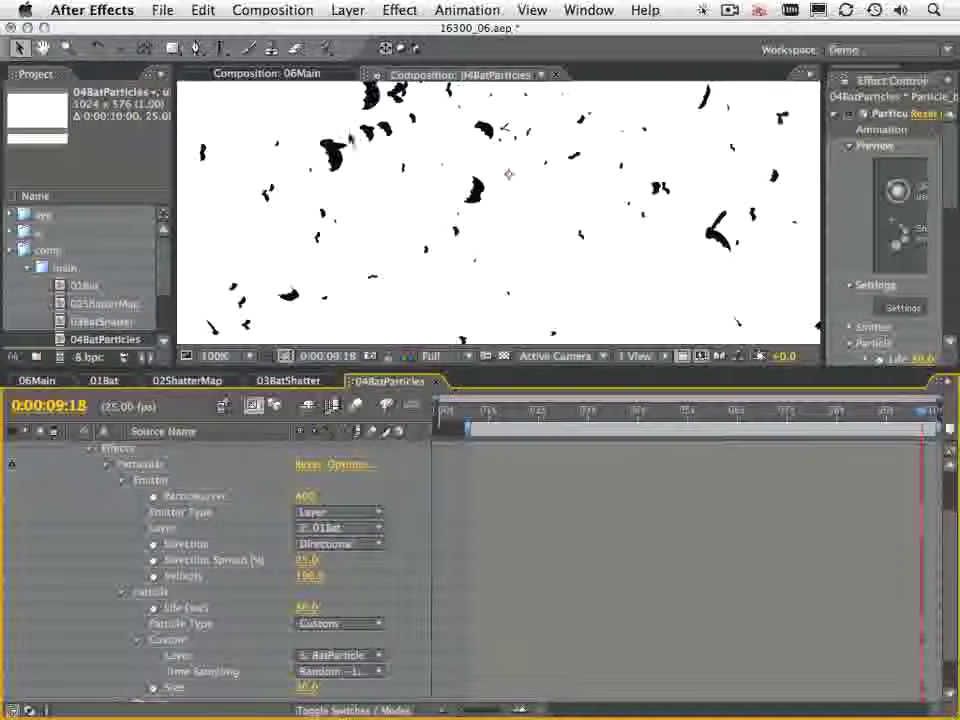
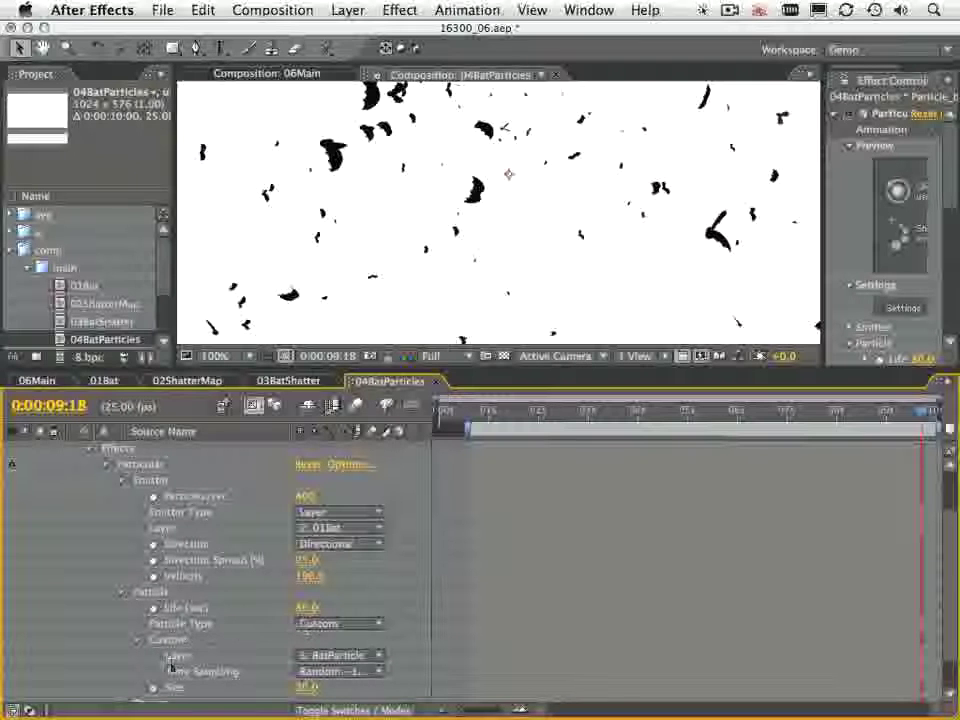
# Check Particular's custom particle layer options, collapse the Particle_bats properties, and open the BatParticle composition from its layer
pyautogui.click(345, 663)
pyautogui.click(347, 656)
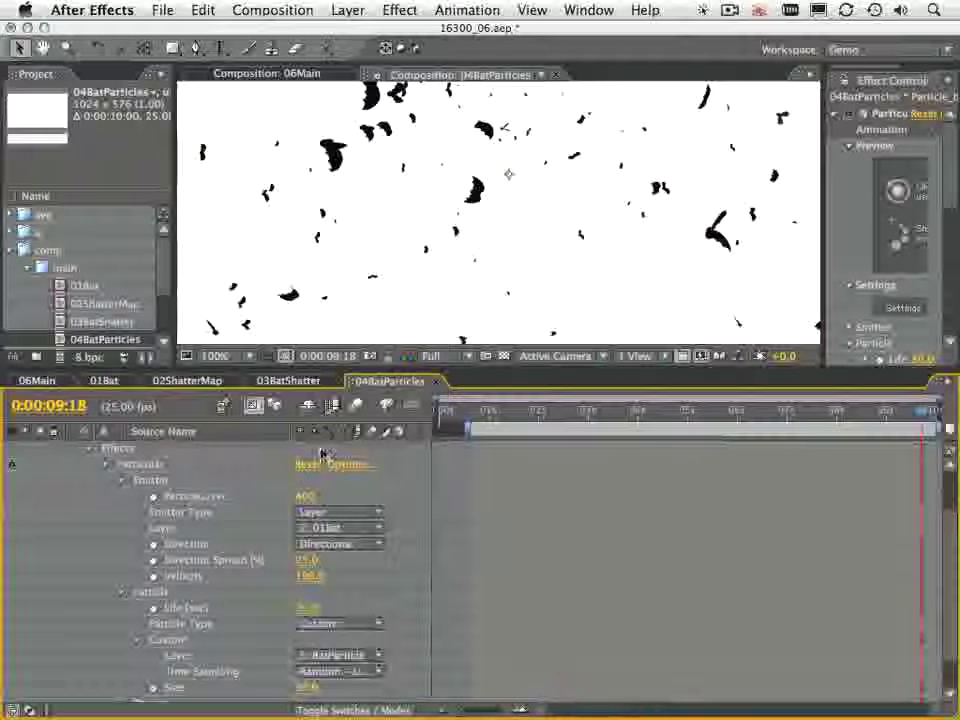
pyautogui.scroll(3, 78, 505)
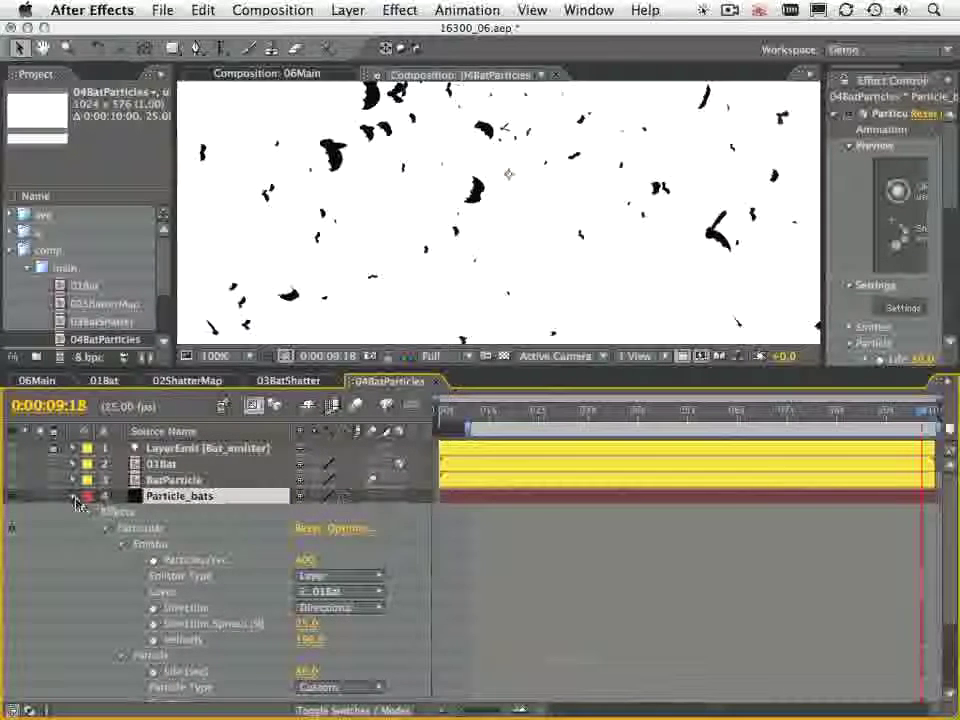
pyautogui.click(150, 482)
pyautogui.press('alt')
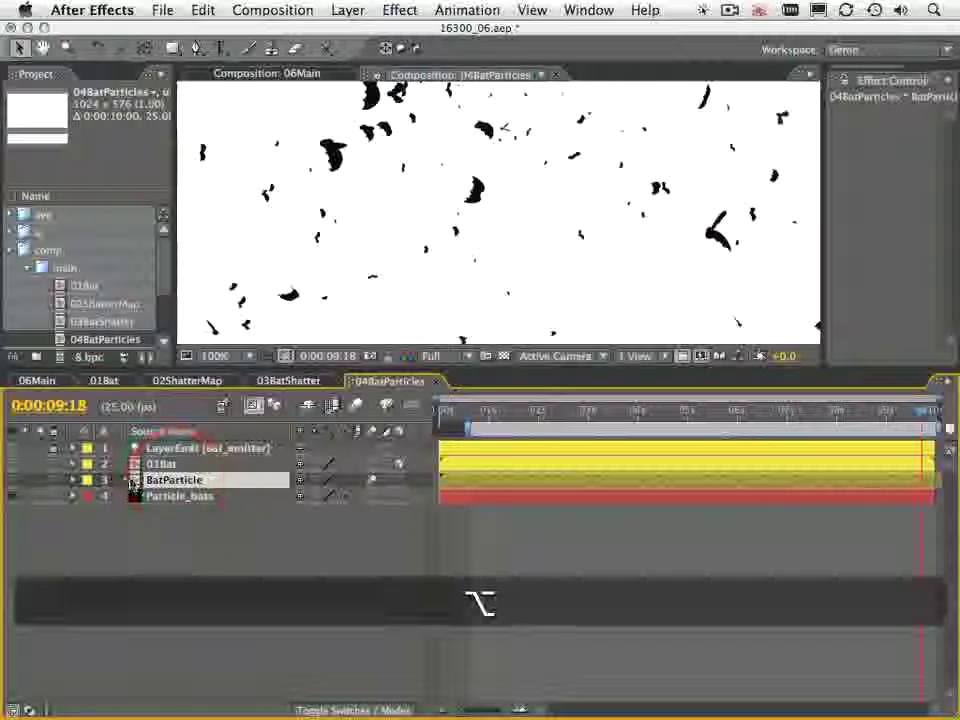
pyautogui.doubleClick(135, 483)
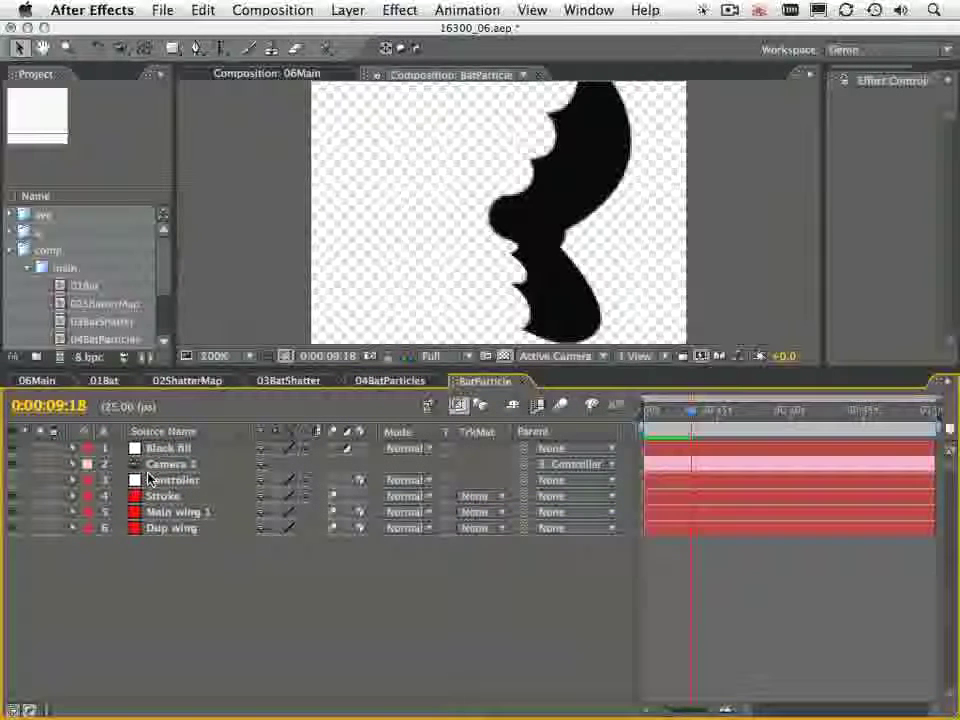
# Hide the Black fill layer and scrub the wing animation to 0:00:28:23
pyautogui.click(13, 449)
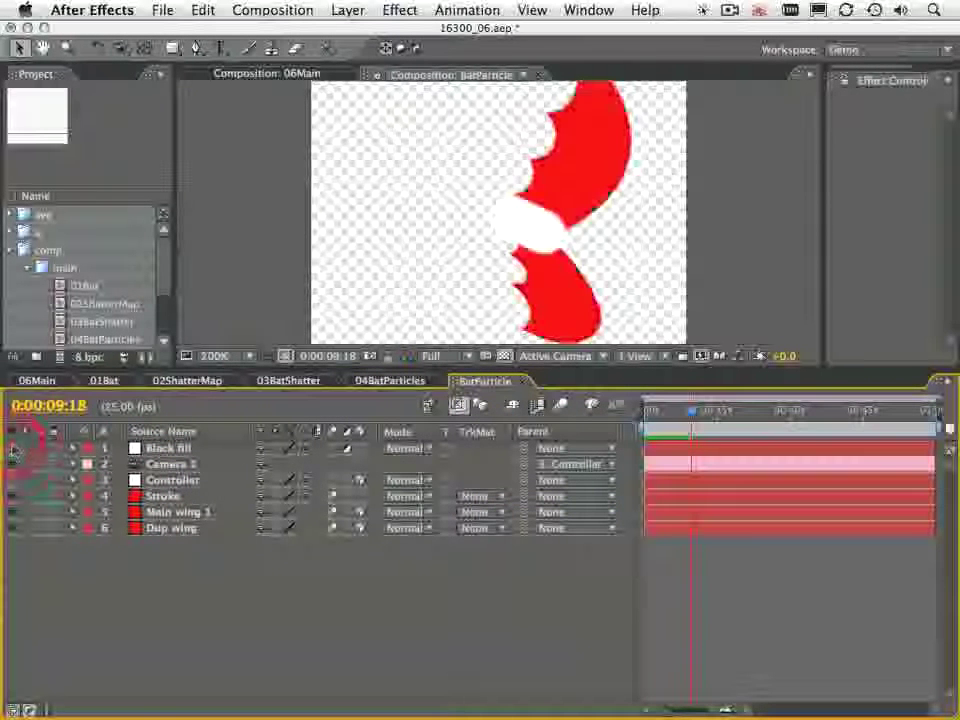
pyautogui.moveTo(720, 410); pyautogui.dragTo(785, 423)
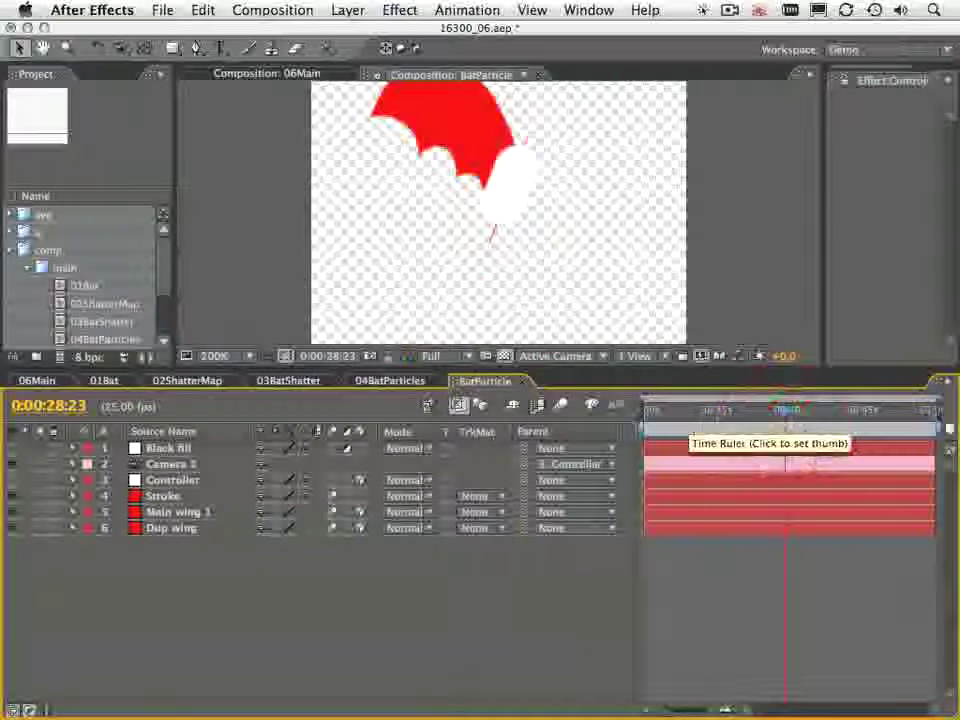
# Switch to Safari, open the bookmarked MILG5 ButterflyMan tutorial page, and look through its description
pyautogui.press('super+Tab')
pyautogui.click(316, 360)
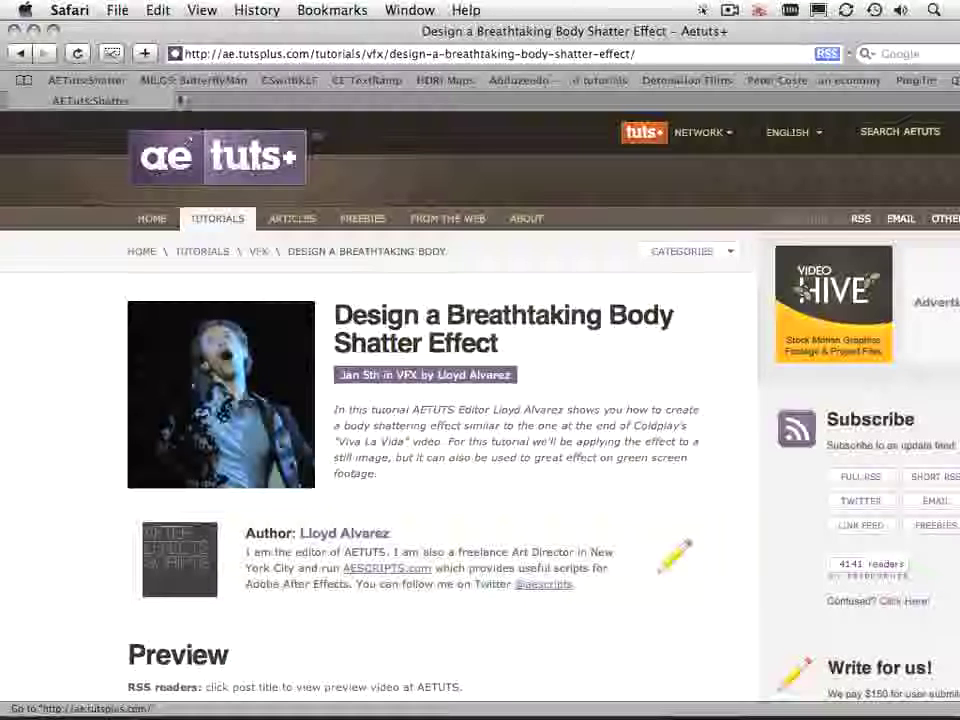
pyautogui.click(188, 80)
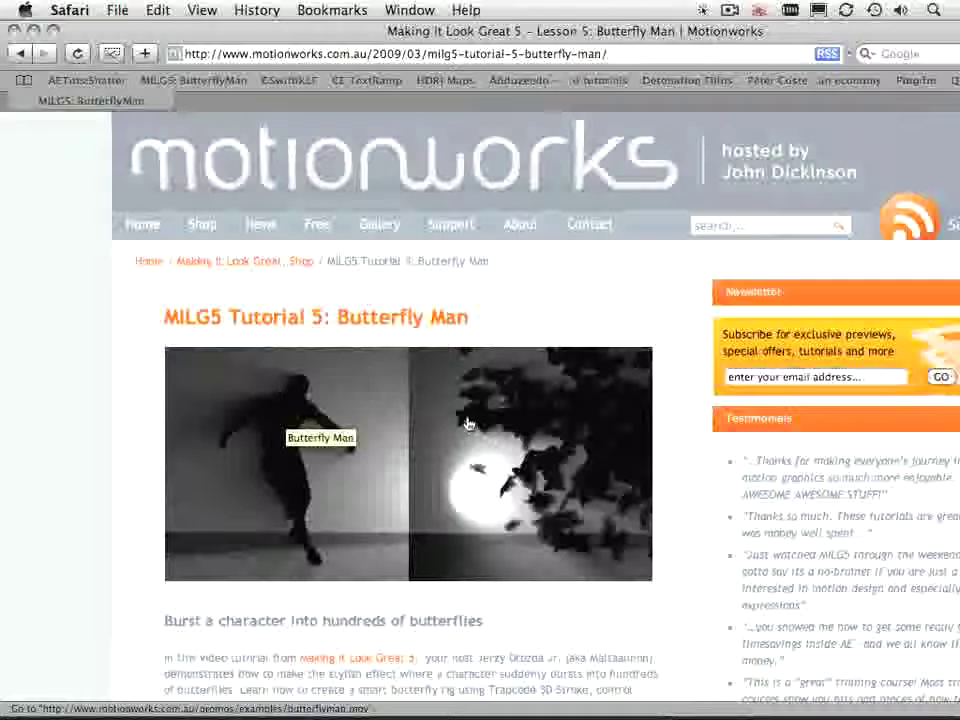
pyautogui.scroll(-10, 662, 414)
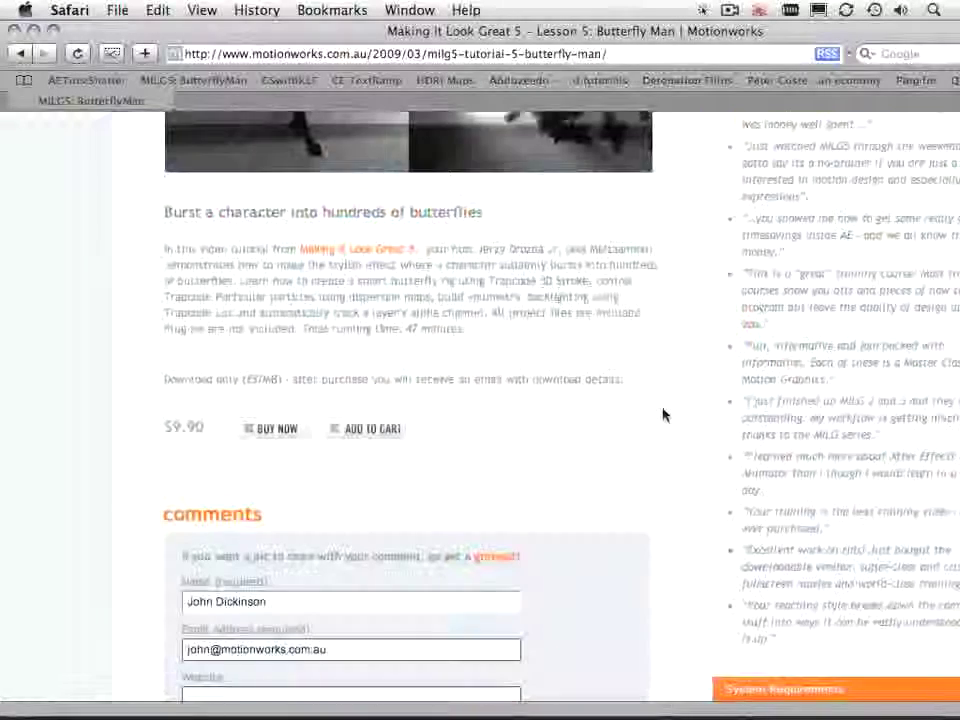
pyautogui.scroll(5, 662, 414)
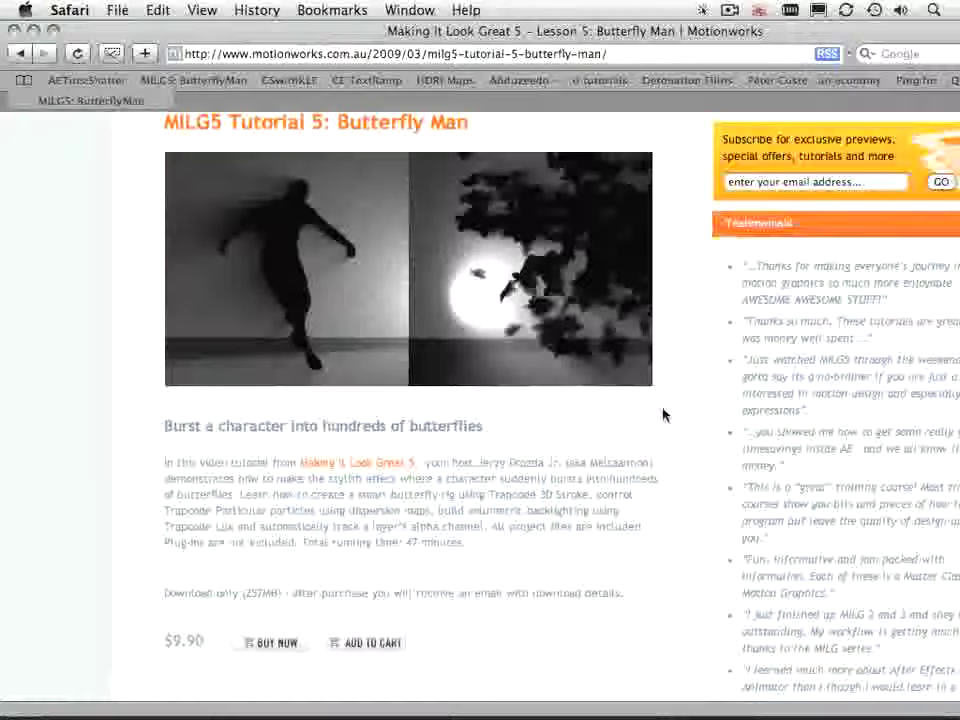
pyautogui.scroll(3, 662, 414)
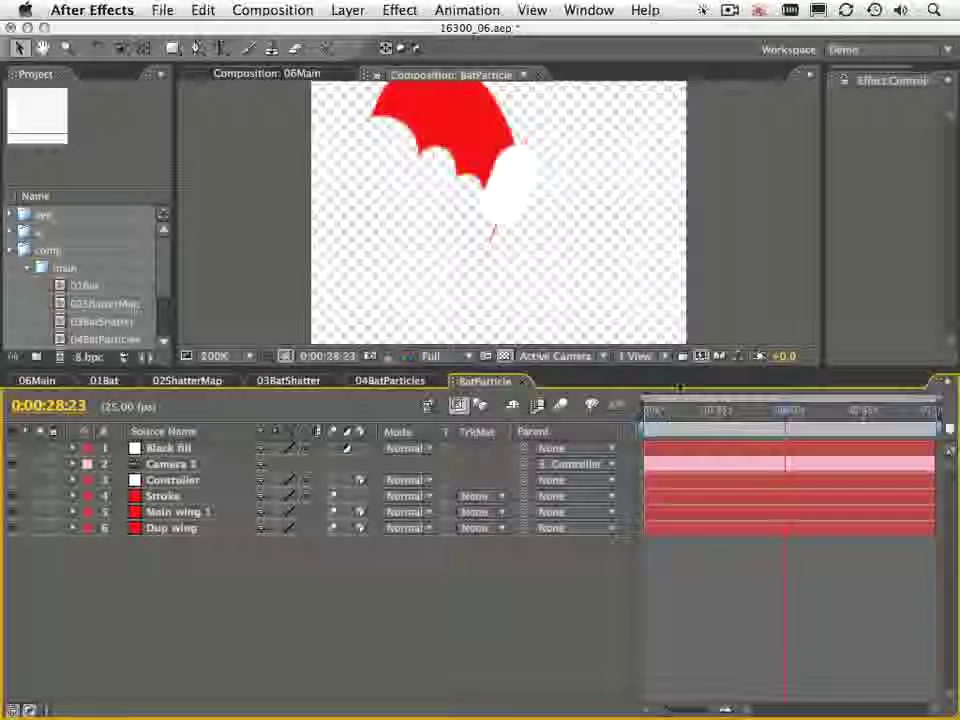
# Return to After Effects, scrub the BatParticle animation back to 0:00:11:19, and turn off the transparency grid
pyautogui.moveTo(667, 416); pyautogui.dragTo(709, 426)
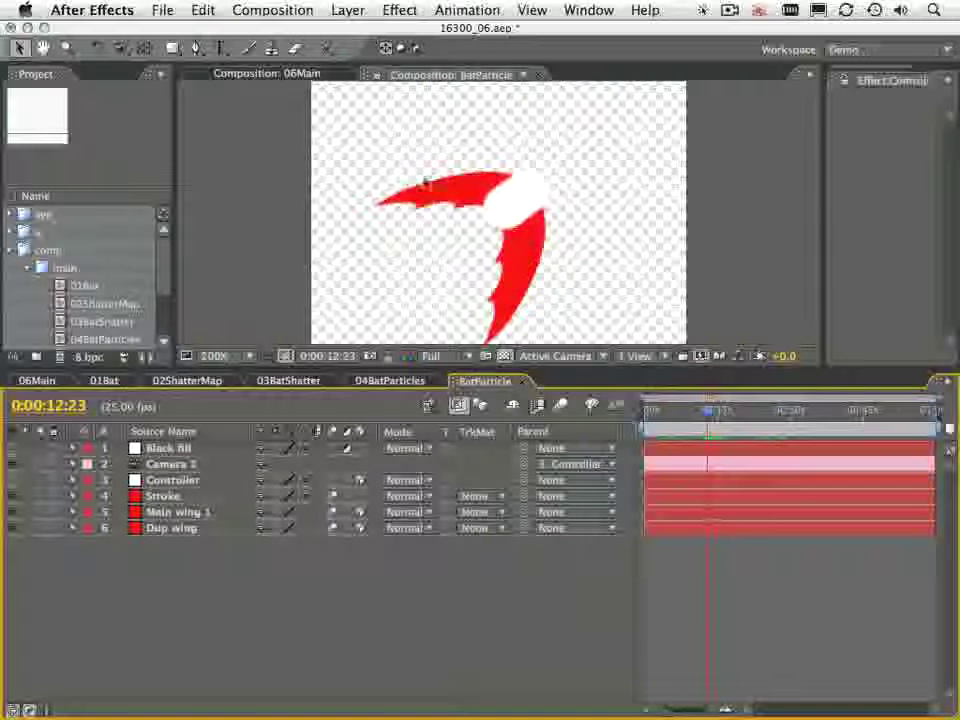
pyautogui.moveTo(700, 411)
pyautogui.mouseDown()
pyautogui.moveTo(778, 424)
pyautogui.moveTo(649, 420)
pyautogui.moveTo(735, 418)
pyautogui.moveTo(695, 414)
pyautogui.mouseUp()
pyautogui.click(504, 356)
# Select the Controller layer, widen its effect controls to read the sliders, and scrub the wing animation to 0:00:18:18
pyautogui.click(215, 480)
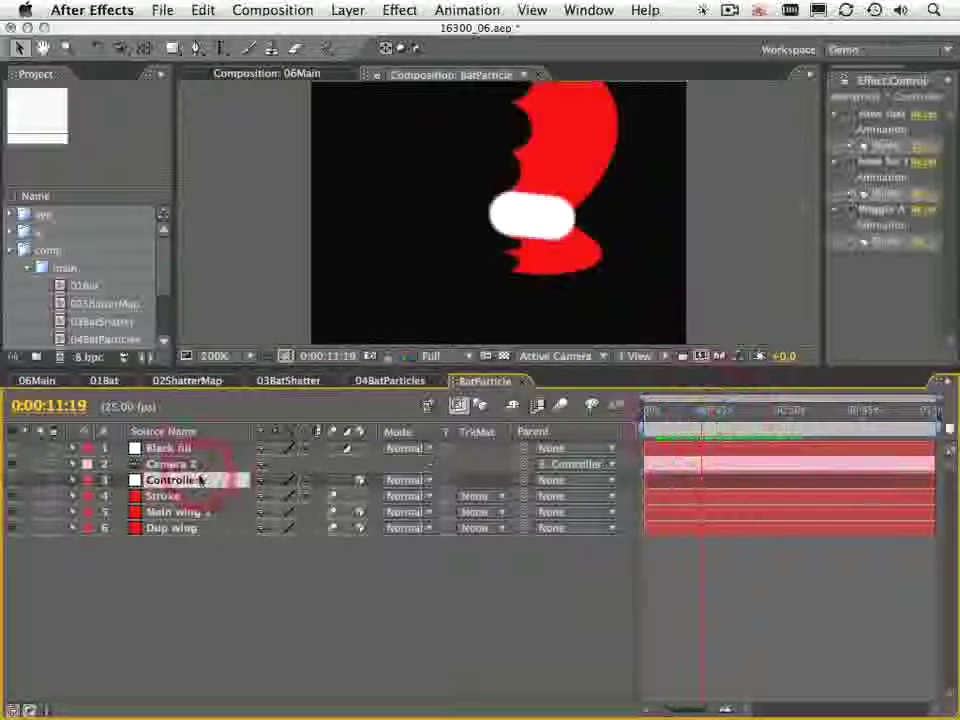
pyautogui.moveTo(823, 230); pyautogui.dragTo(493, 231)
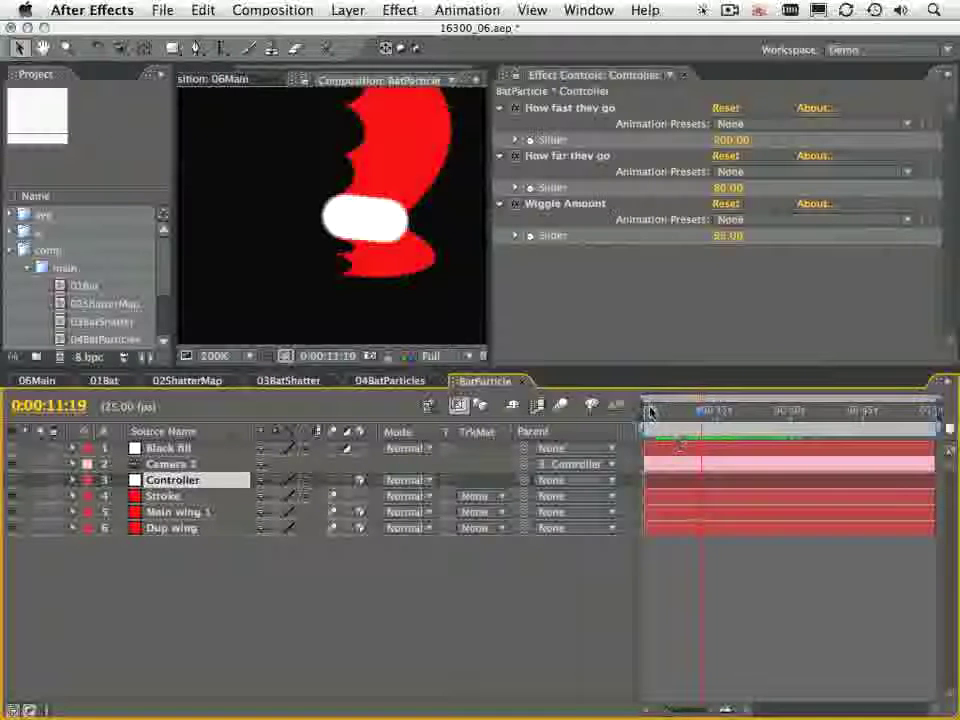
pyautogui.moveTo(650, 411); pyautogui.dragTo(735, 428)
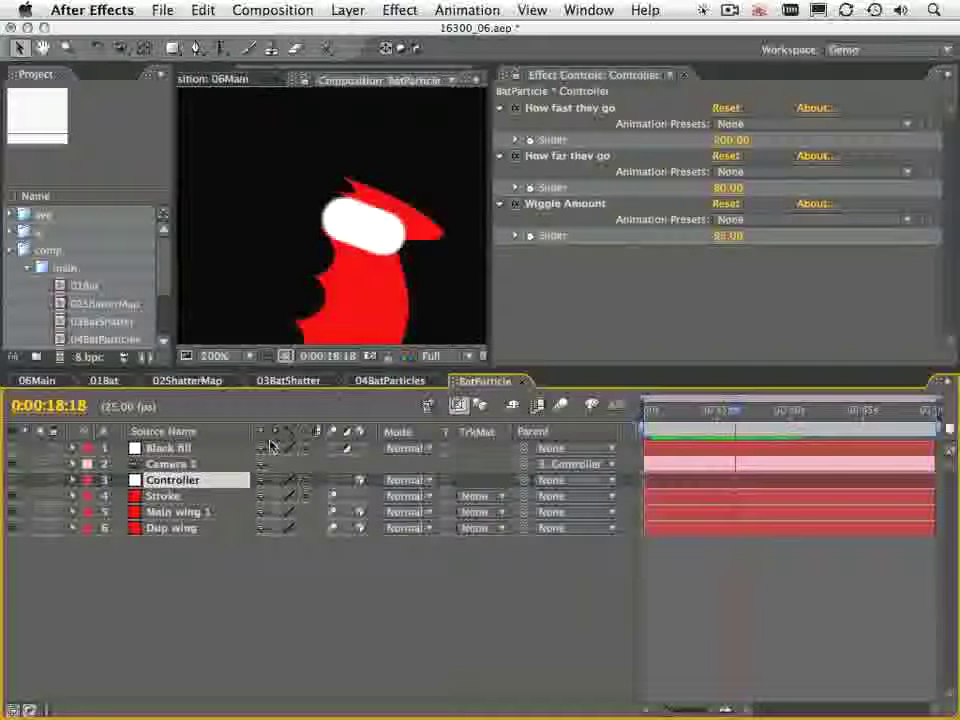
# Select the Main wing 1 layer and inspect the points of its mask path in the viewer
pyautogui.click(175, 512)
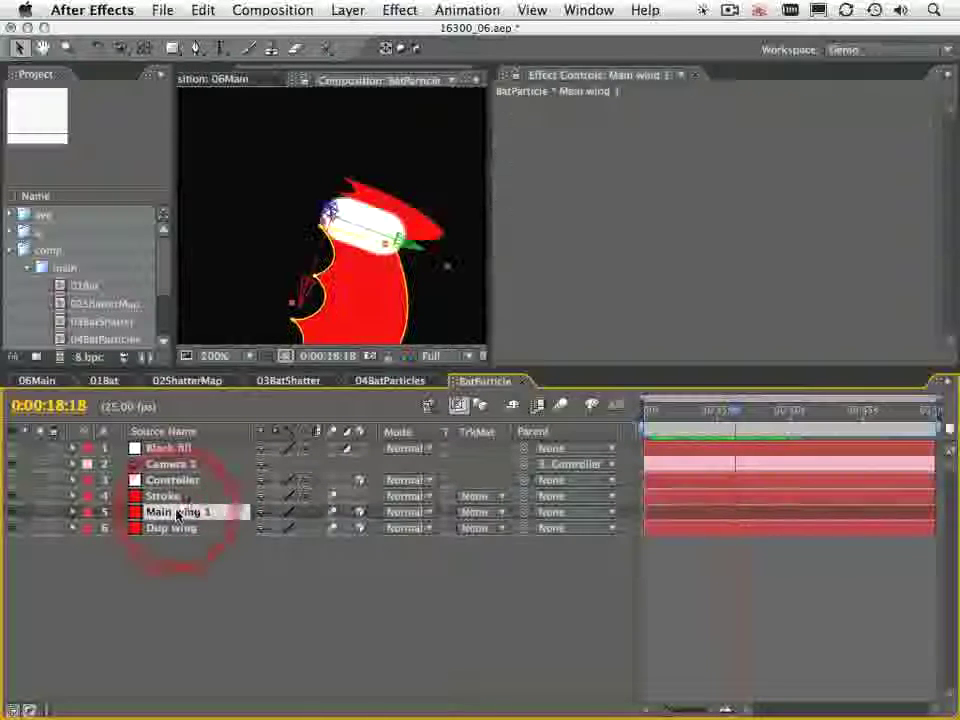
pyautogui.click(316, 279)
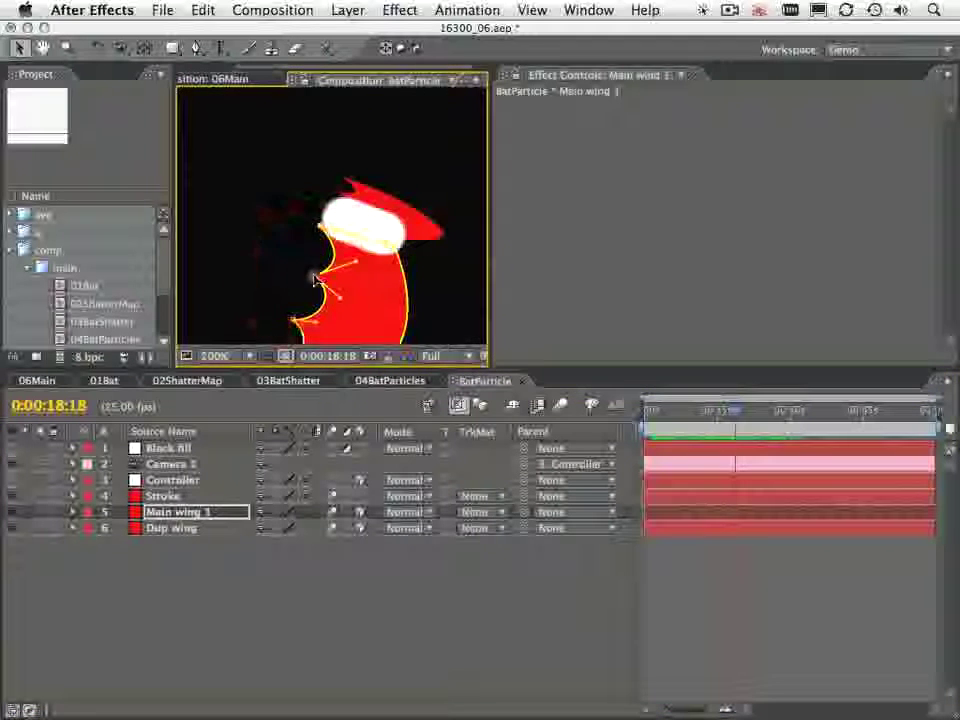
pyautogui.moveTo(306, 279); pyautogui.dragTo(316, 277)
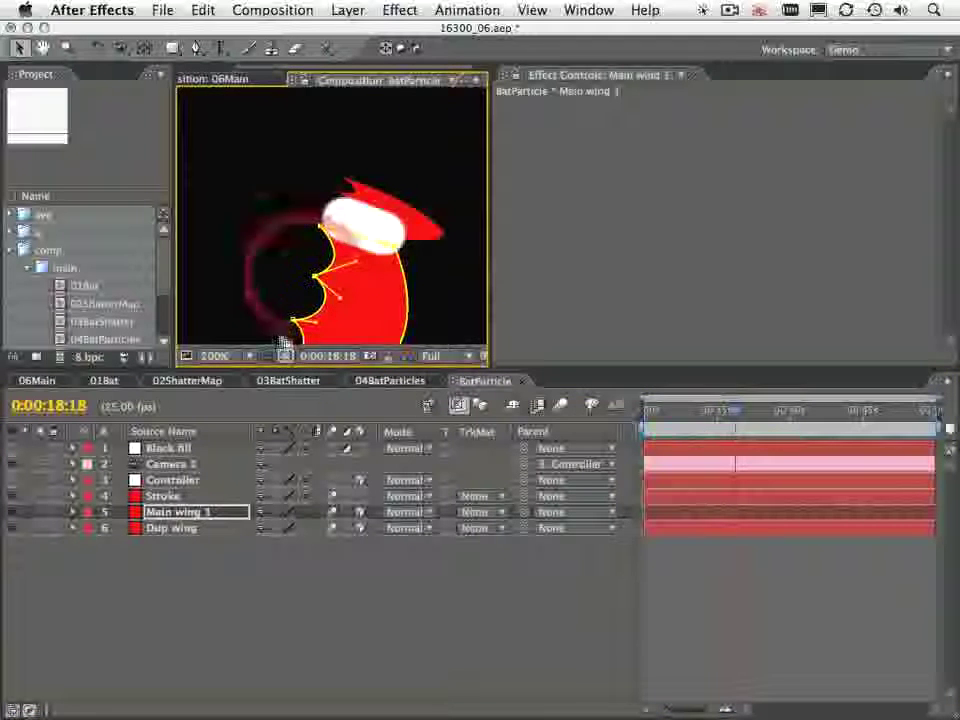
# Try reshaping the Dup wing layer's mask by moving points in an enlarged viewer, undo the mask edits, and shrink the viewer again
pyautogui.click(170, 530)
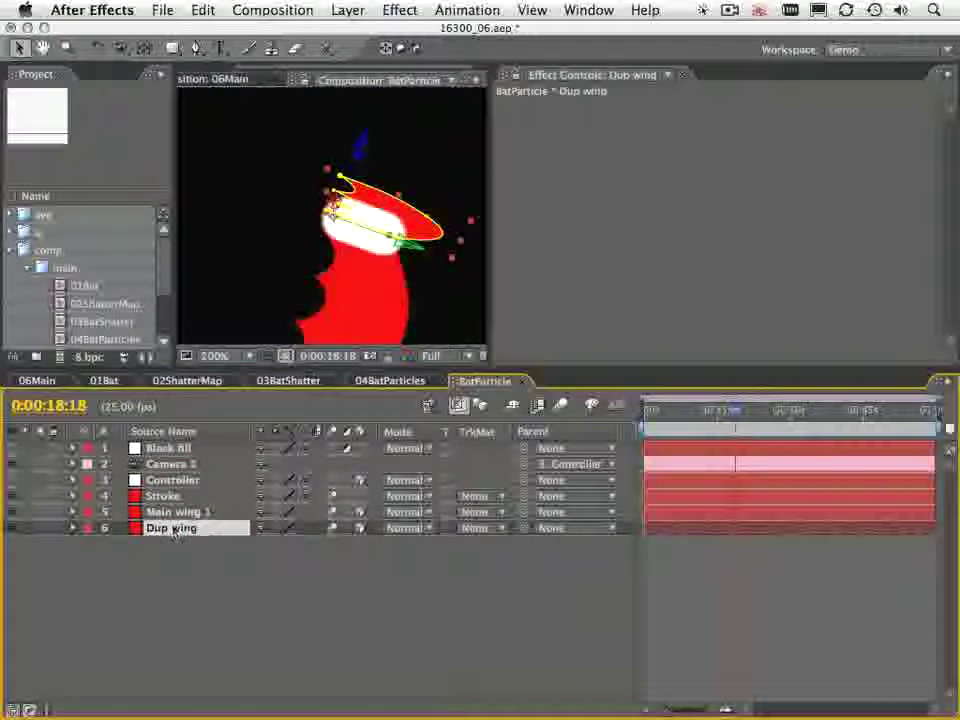
pyautogui.moveTo(341, 180); pyautogui.dragTo(366, 136)
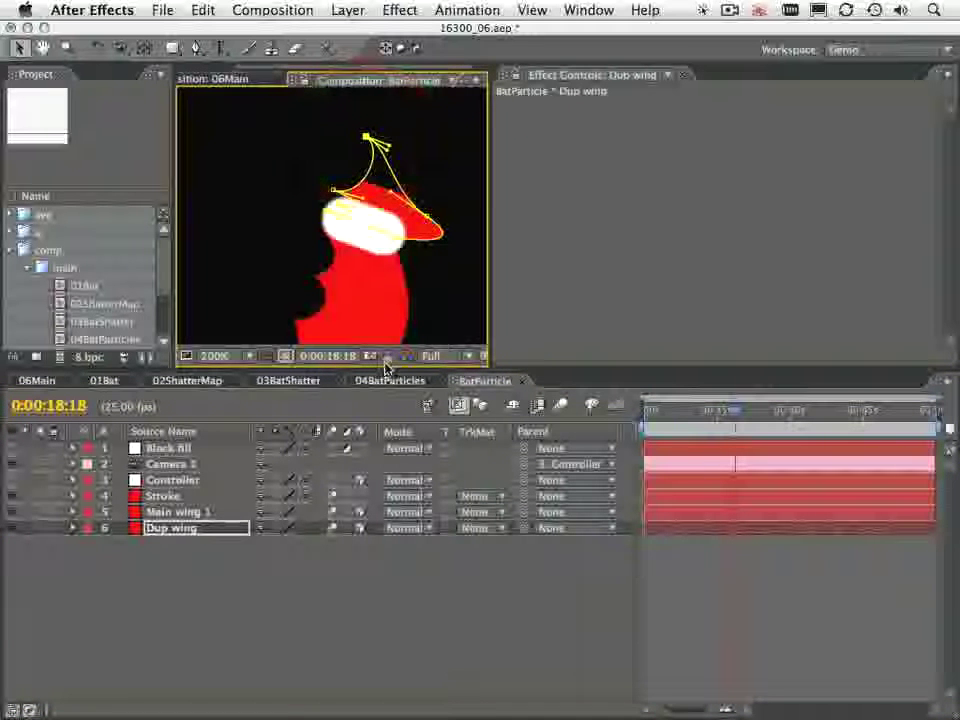
pyautogui.moveTo(385, 368); pyautogui.dragTo(406, 540)
pyautogui.moveTo(366, 224); pyautogui.dragTo(322, 254)
pyautogui.press('super+z')
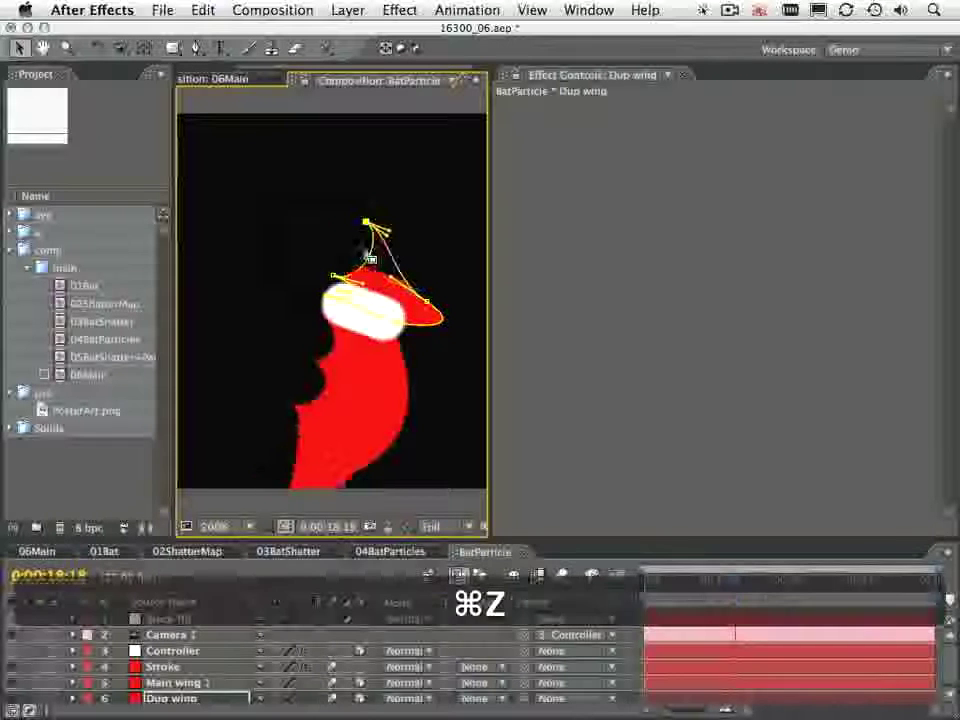
pyautogui.press('super+z')
pyautogui.press('super+z')
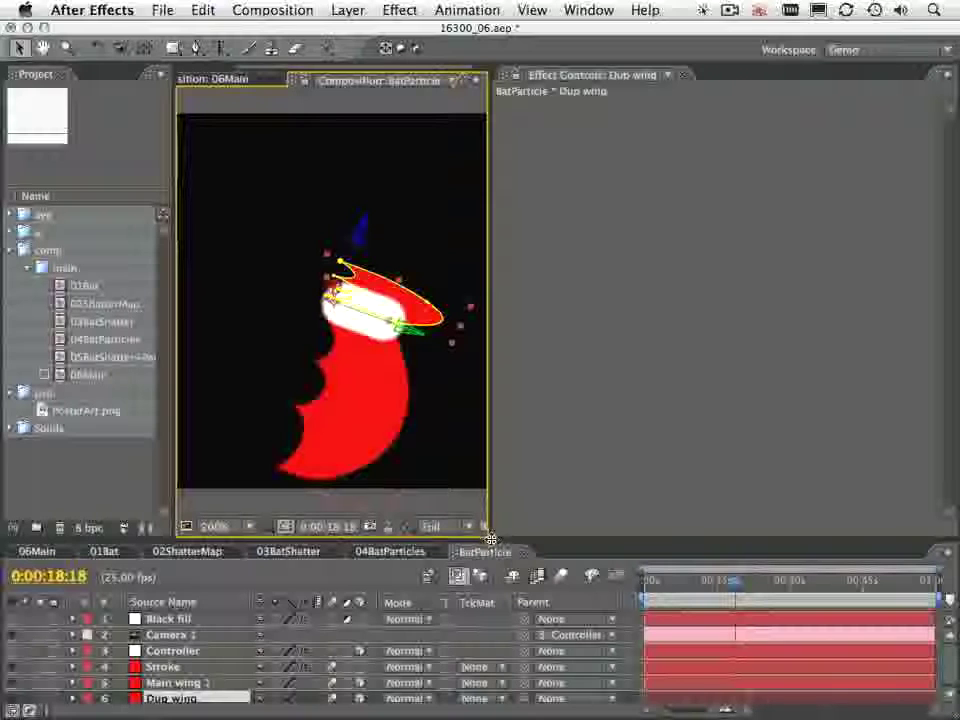
pyautogui.moveTo(491, 540); pyautogui.dragTo(526, 358)
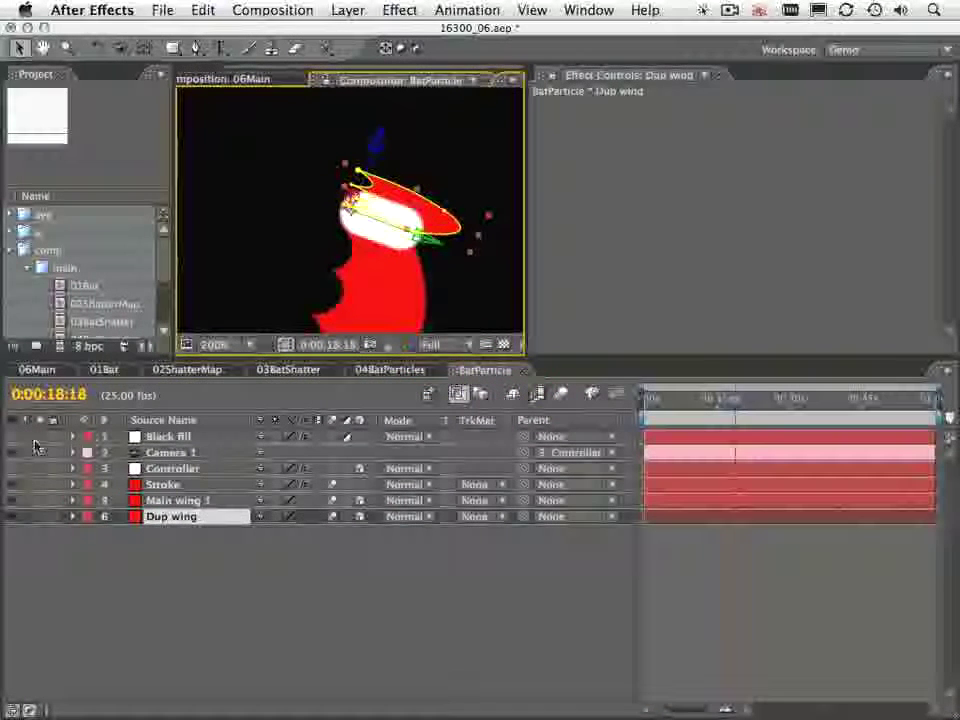
# Select the Black fill layer, make it visible again, and toggle the transparency grid on and off
pyautogui.click(100, 437)
pyautogui.click(12, 437)
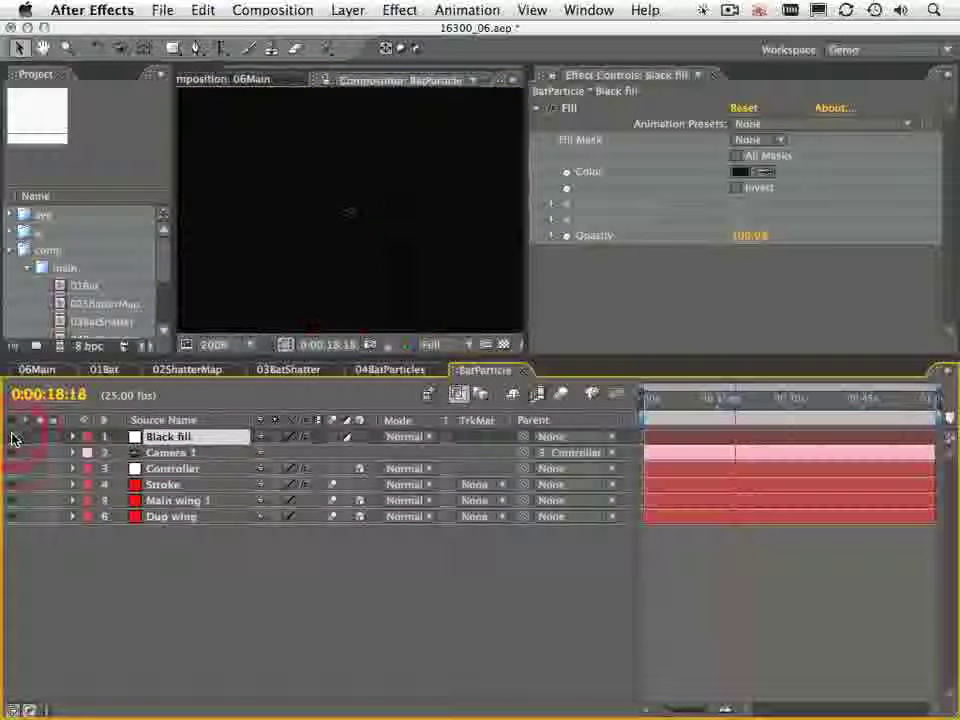
pyautogui.click(503, 344)
pyautogui.click(503, 344)
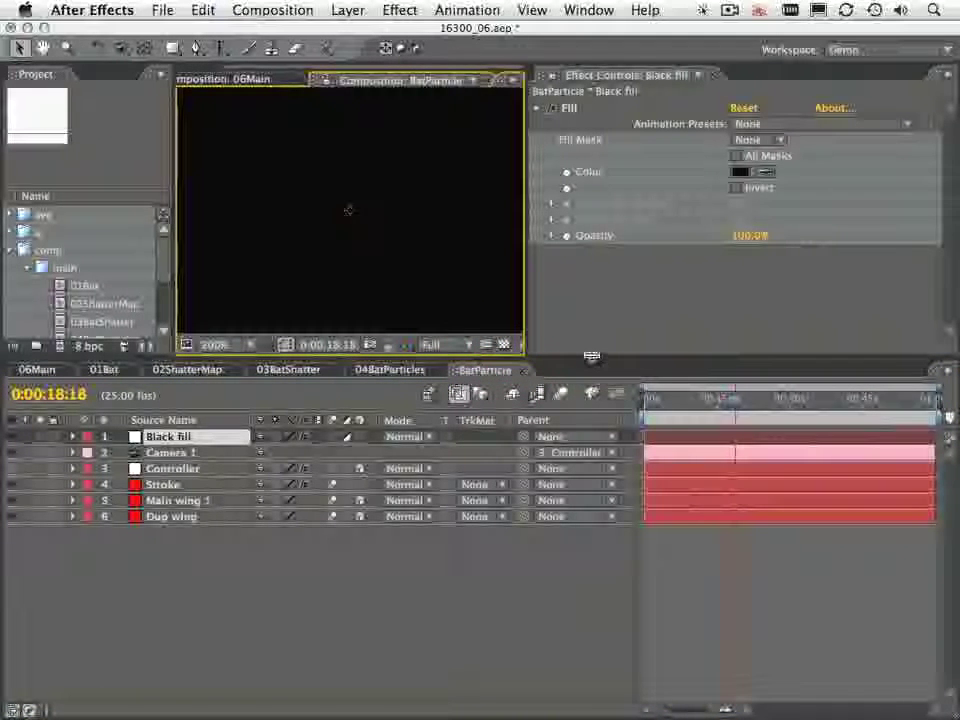
# Enlarge the viewer, scrub to 0:00:21:06, and turn on the transparency grid
pyautogui.moveTo(591, 357); pyautogui.dragTo(598, 442)
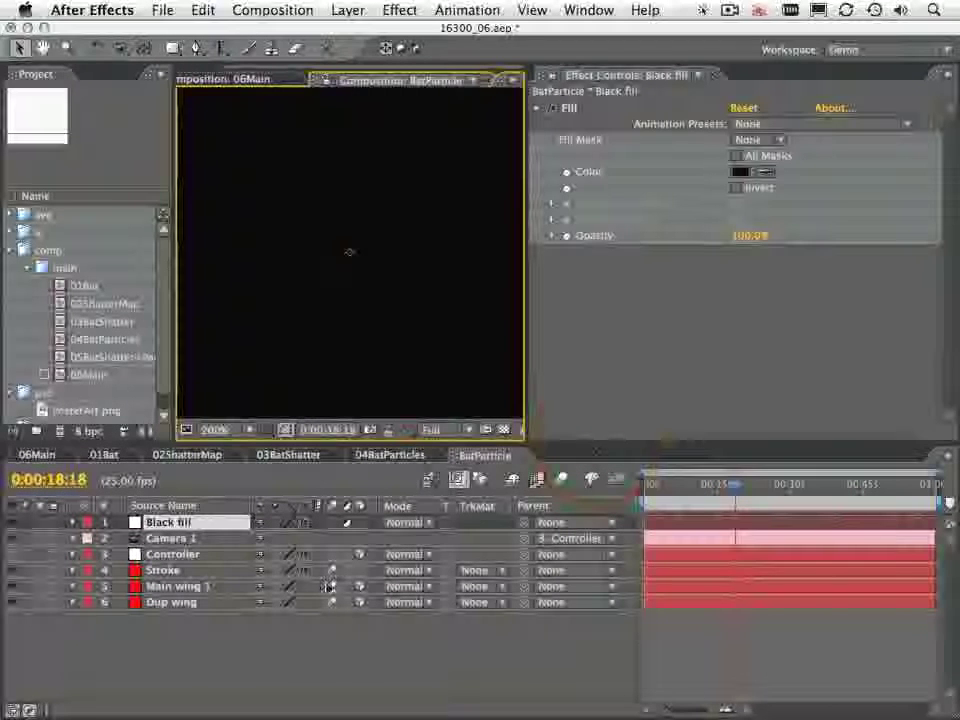
pyautogui.moveTo(657, 487); pyautogui.dragTo(747, 487)
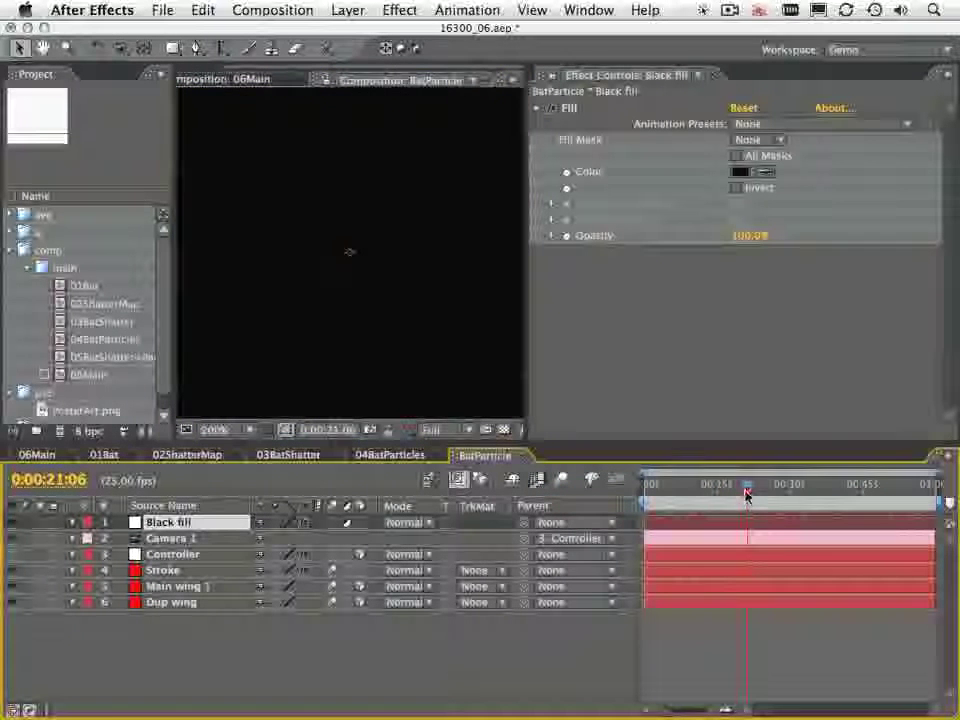
pyautogui.click(504, 429)
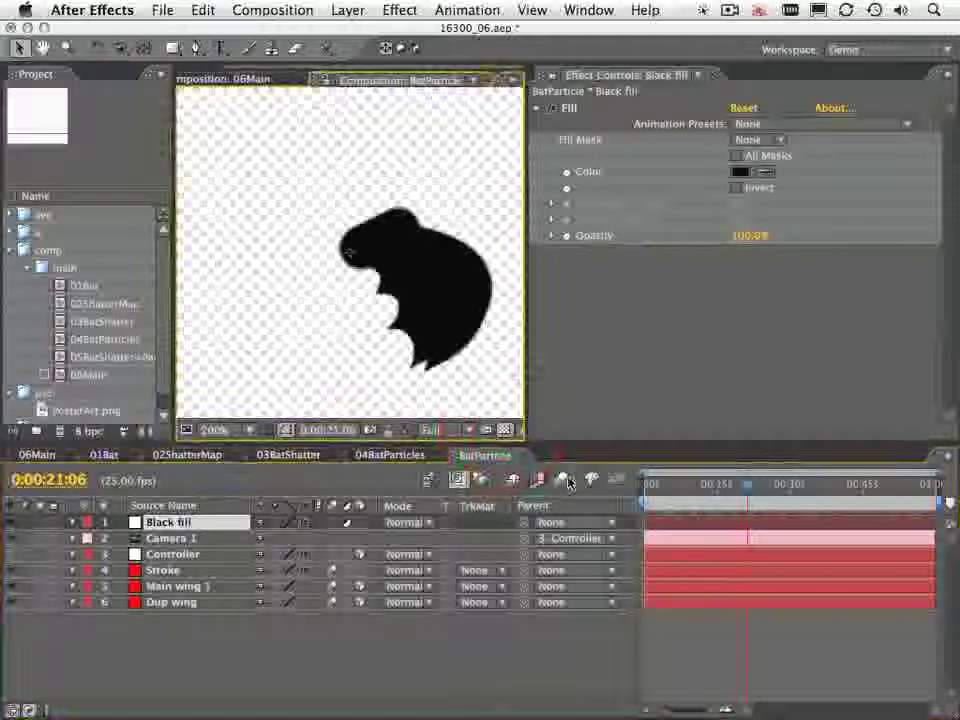
# Enable motion blur for the BatParticle composition, reduce the view to 100%, and scrub the flapping bat to 0:00:32:15
pyautogui.click(560, 479)
pyautogui.press(',')
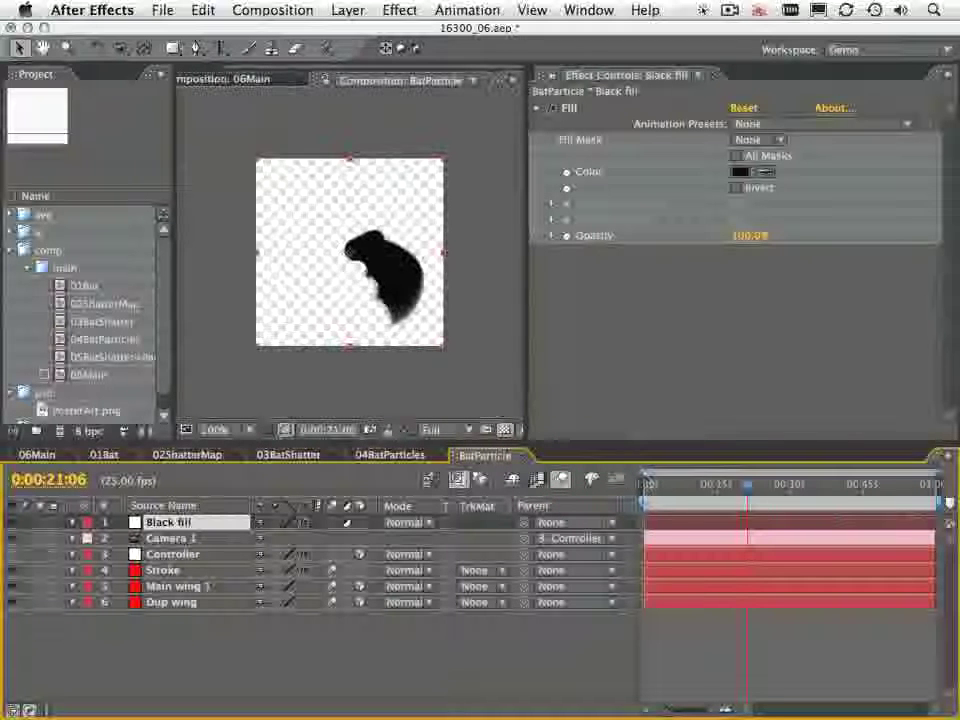
pyautogui.moveTo(757, 494); pyautogui.dragTo(802, 495)
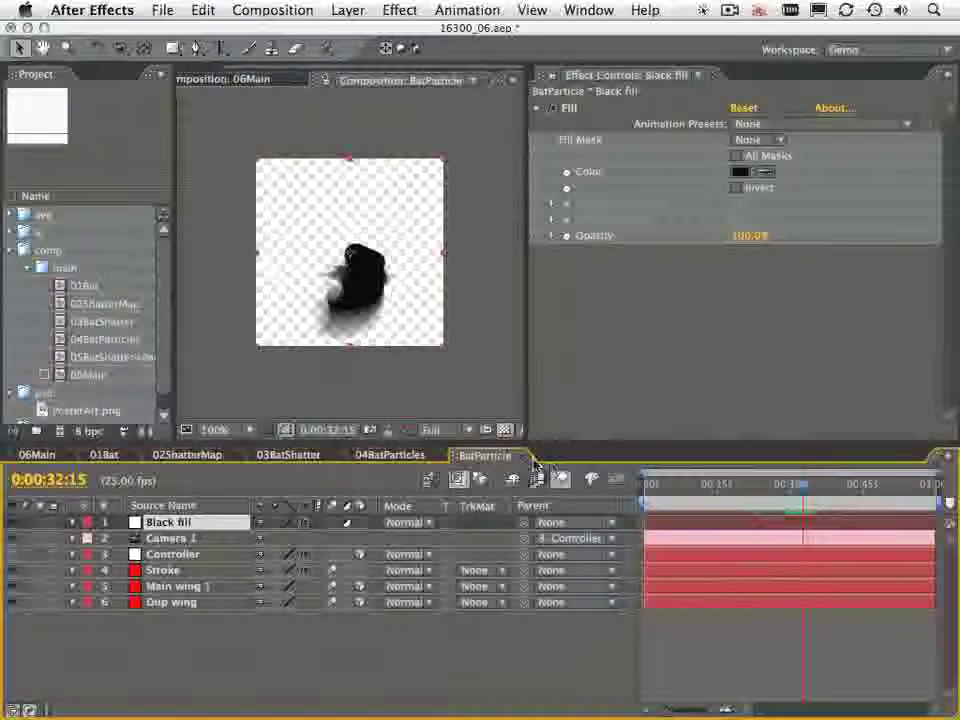
# Disable motion blur for the BatParticle composition, close it, and move to 0:00:01:19 in 04BatParticles
pyautogui.click(560, 479)
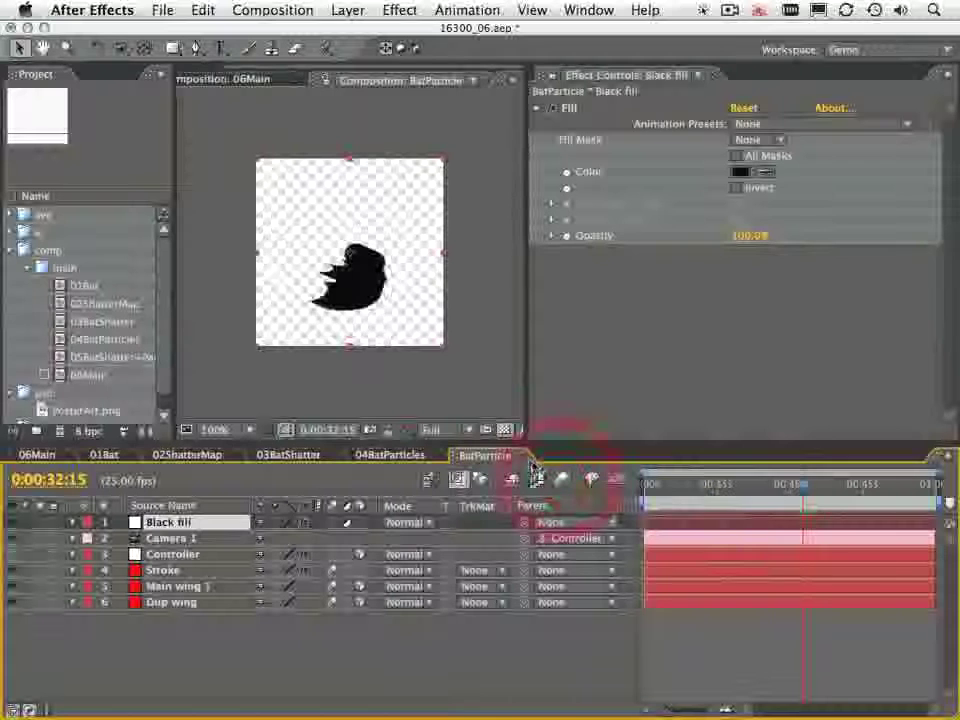
pyautogui.click(522, 455)
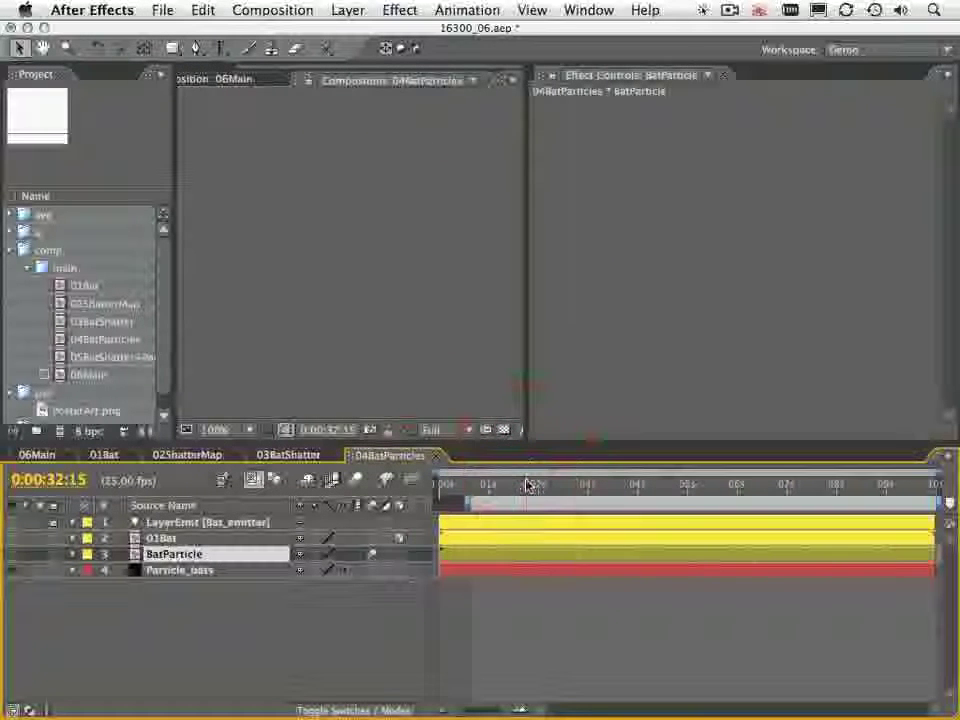
pyautogui.click(528, 485)
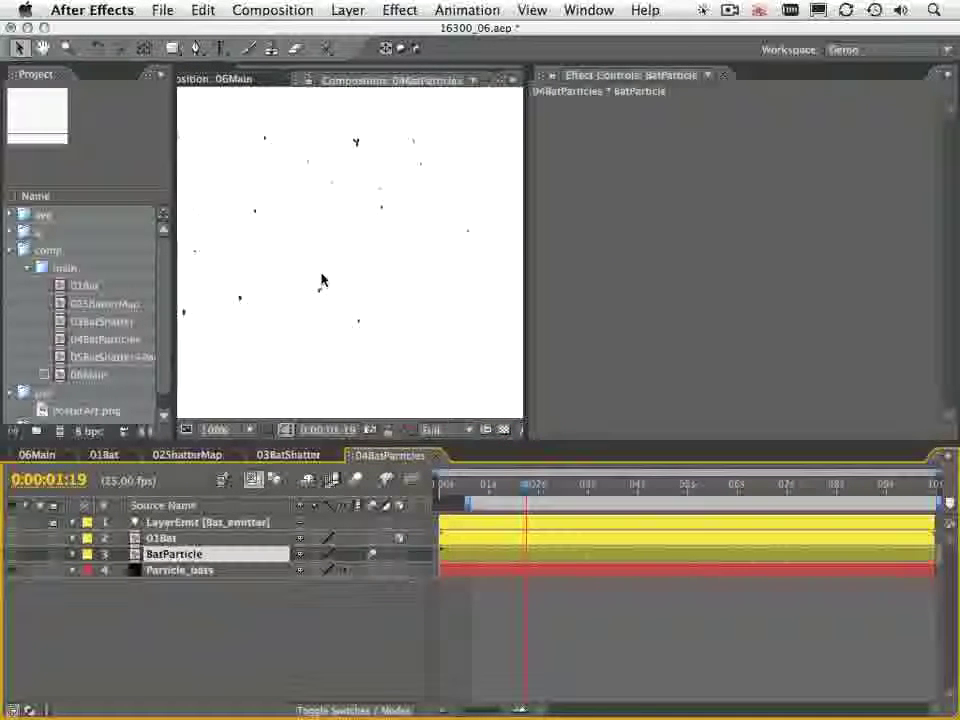
# Open the 05BatShatter+Particles composition, enlarge the viewer to fit the logo, and hide the Parent column
pyautogui.moveTo(174, 278); pyautogui.dragTo(349, 302)
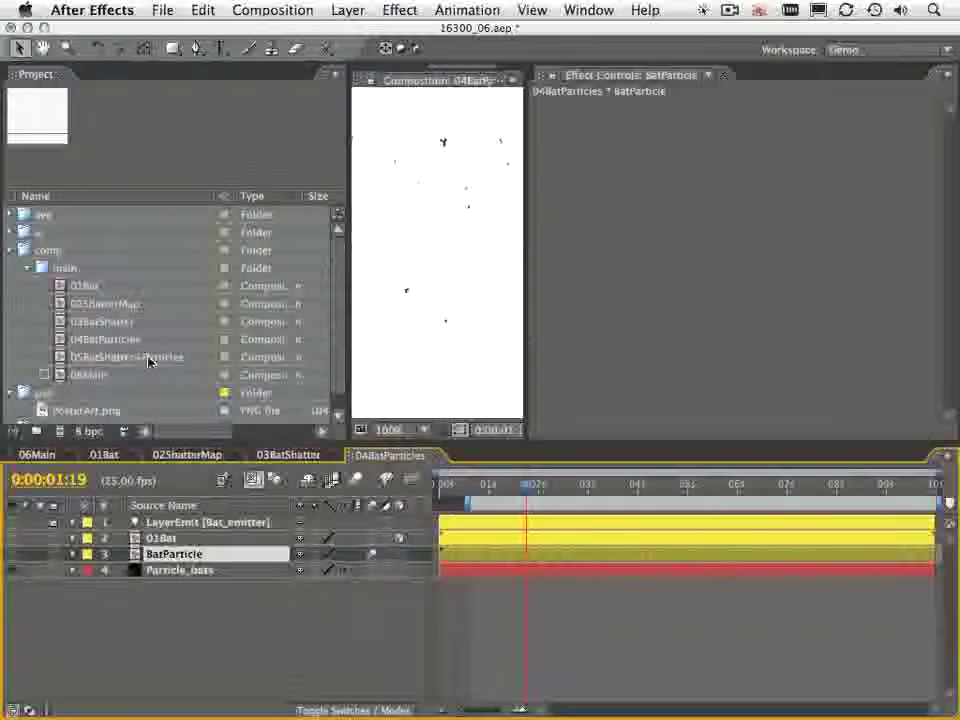
pyautogui.doubleClick(65, 360)
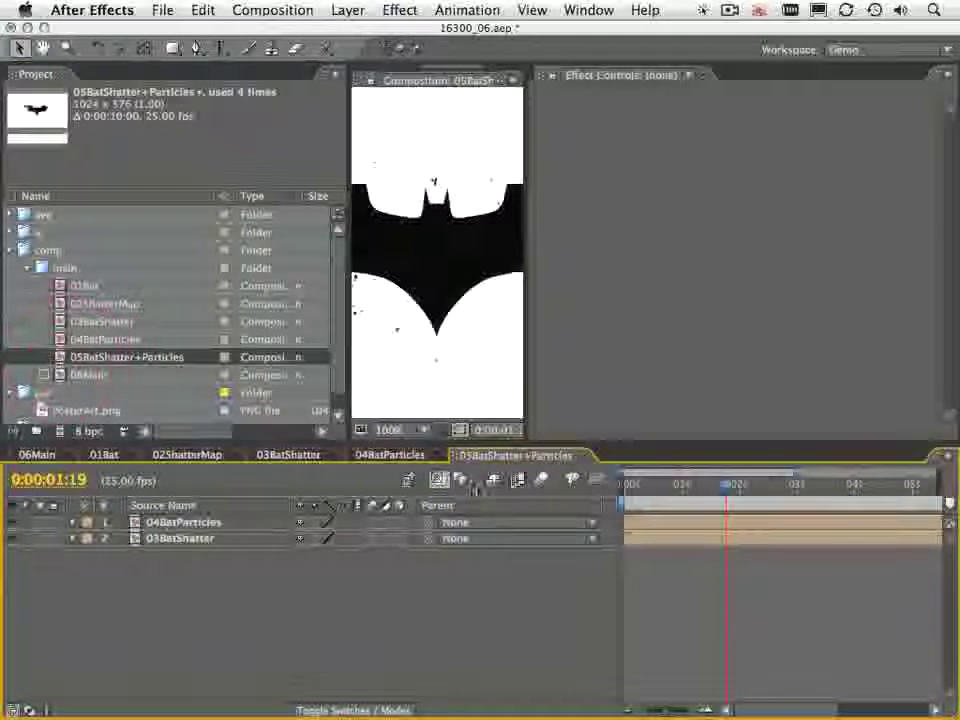
pyautogui.moveTo(521, 405); pyautogui.dragTo(746, 407)
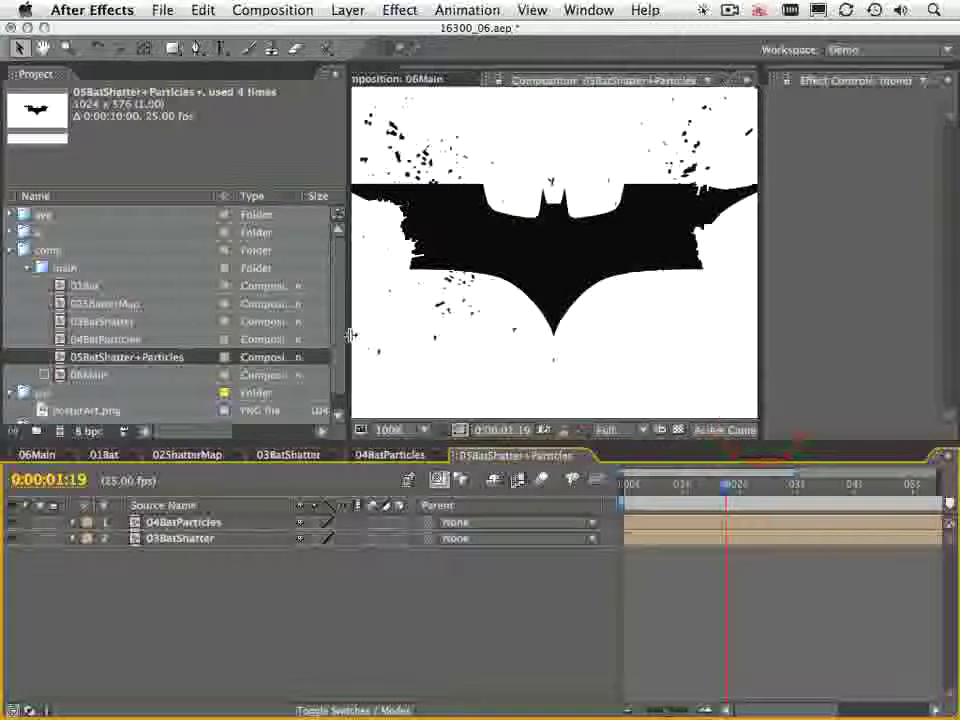
pyautogui.moveTo(354, 332); pyautogui.dragTo(149, 330)
pyautogui.rightClick(500, 507)
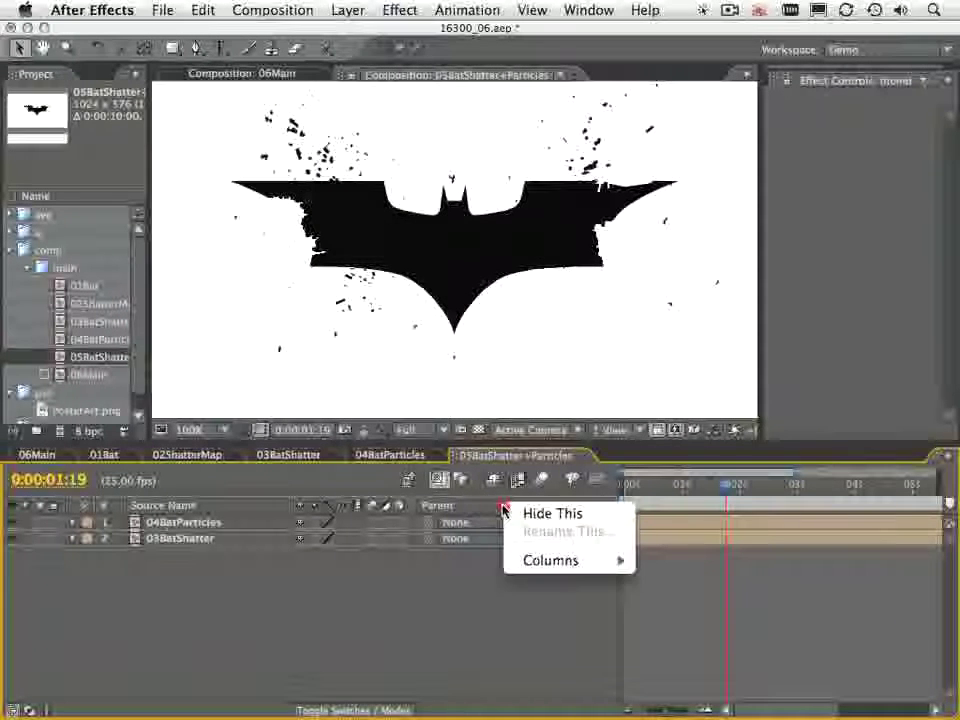
pyautogui.click(548, 514)
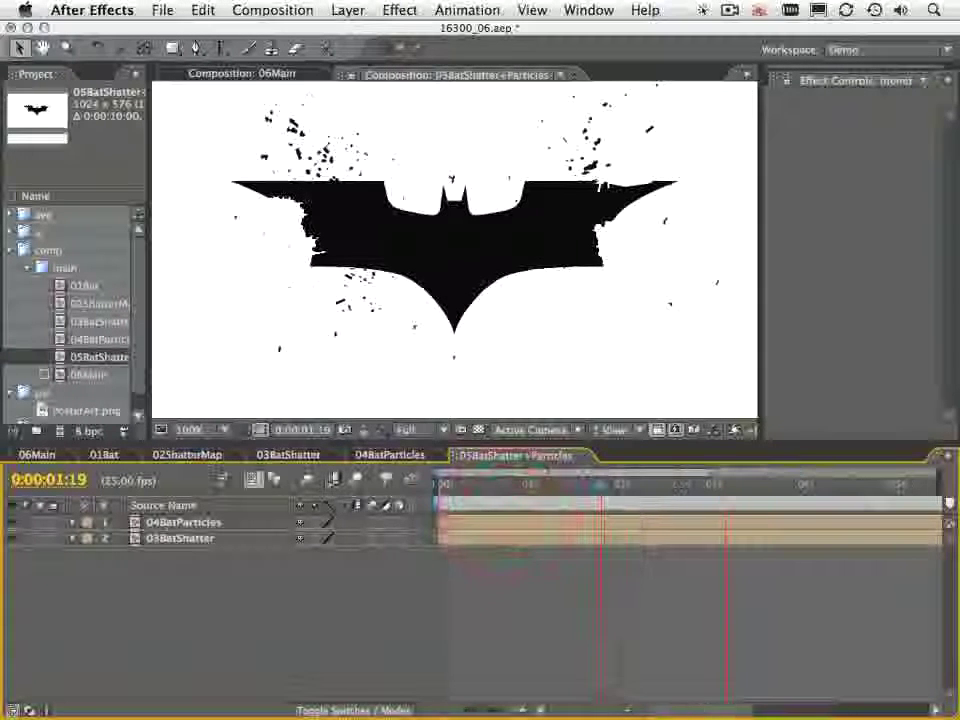
# Scrub through the 05BatShatter+Particles animation from 0:00:01:00 to 0:00:05:04, extending the visible time range
pyautogui.click(473, 489)
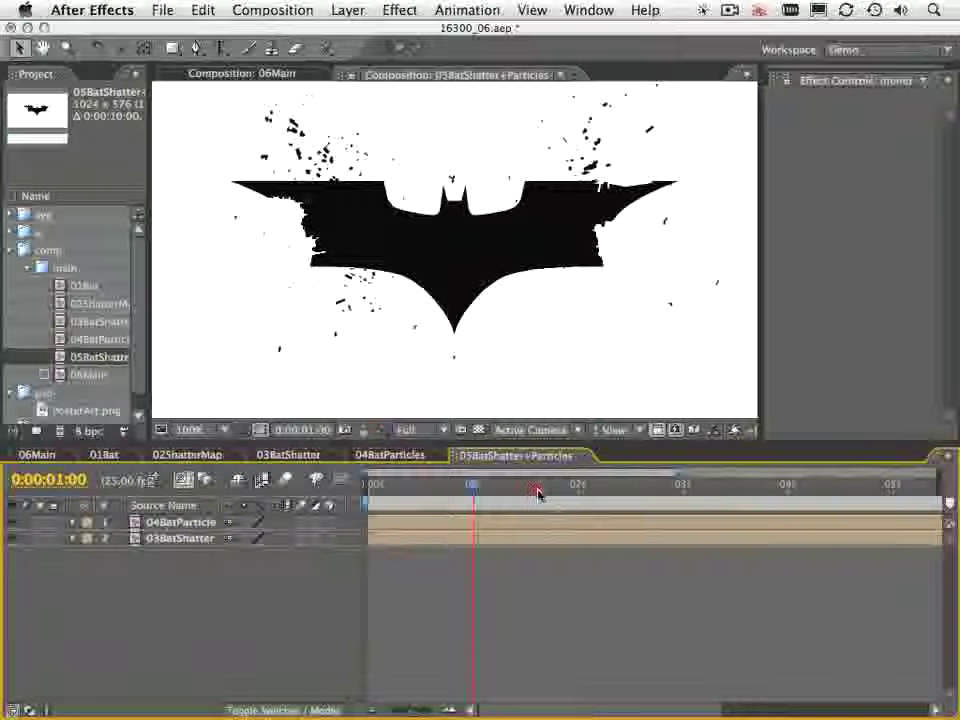
pyautogui.moveTo(537, 492); pyautogui.dragTo(613, 497)
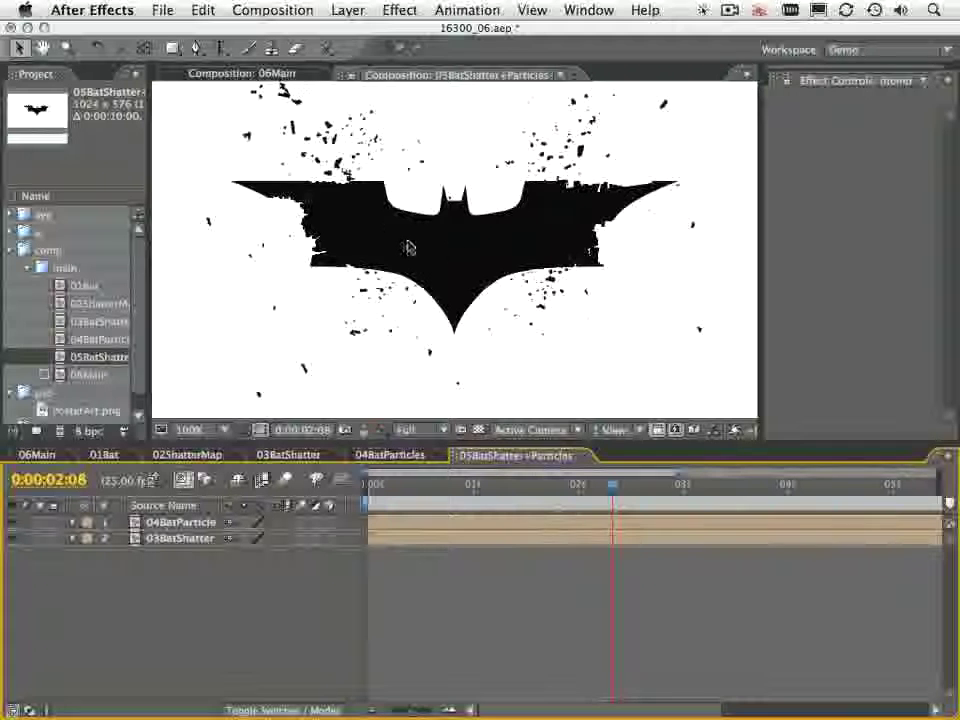
pyautogui.click(682, 486)
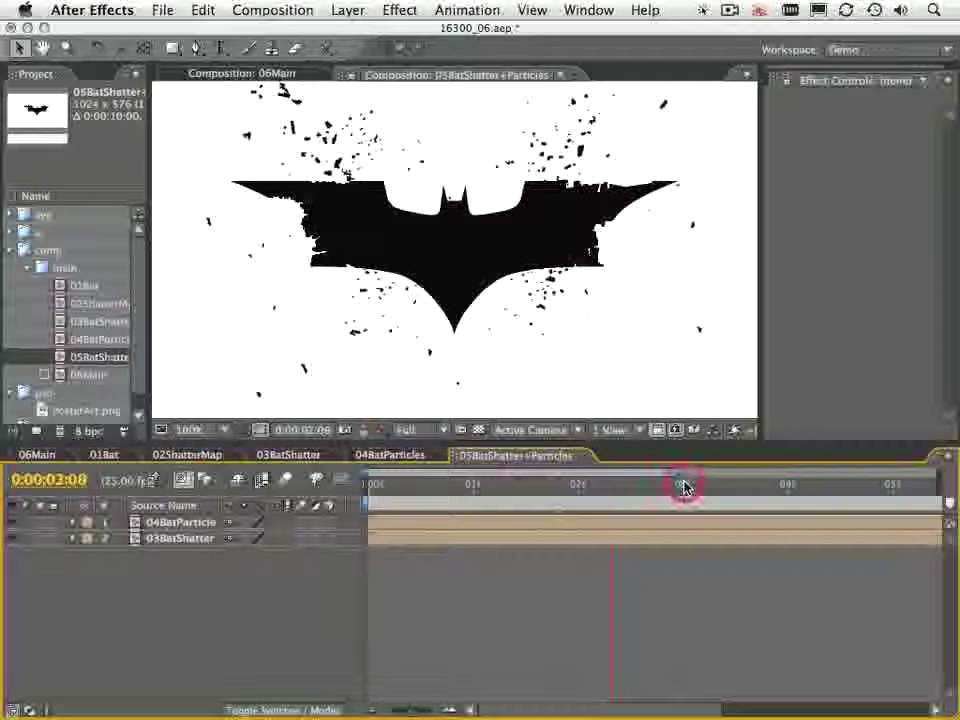
pyautogui.moveTo(675, 471); pyautogui.dragTo(730, 467)
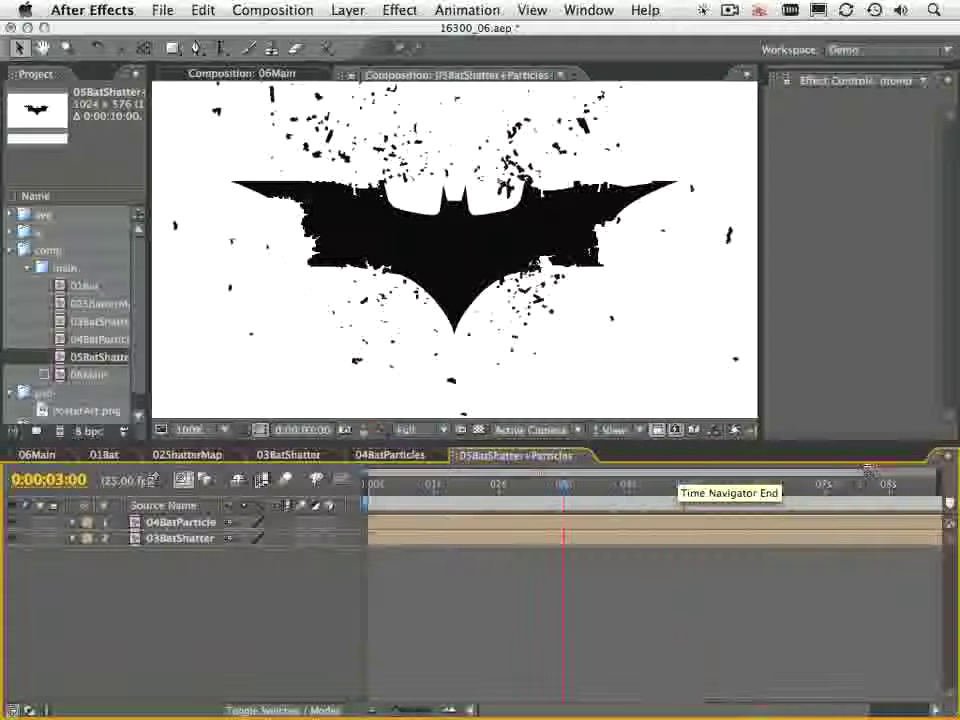
pyautogui.click(700, 488)
pyautogui.click(703, 488)
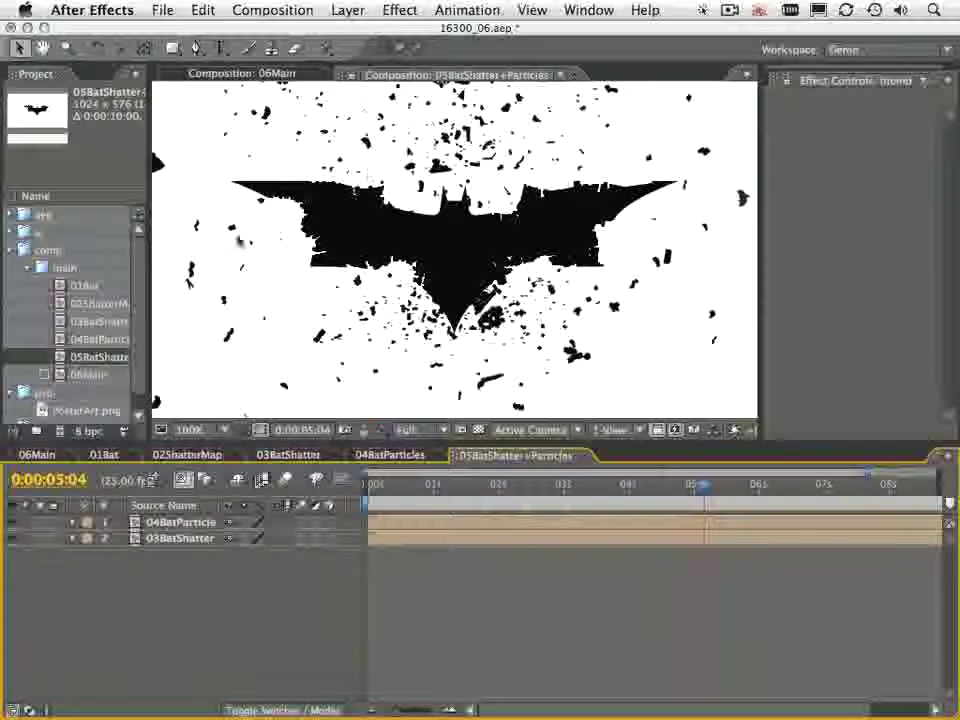
# Open the 06Main composition and widen the viewer to show the whole lit bat logo
pyautogui.moveTo(150, 253); pyautogui.dragTo(435, 281)
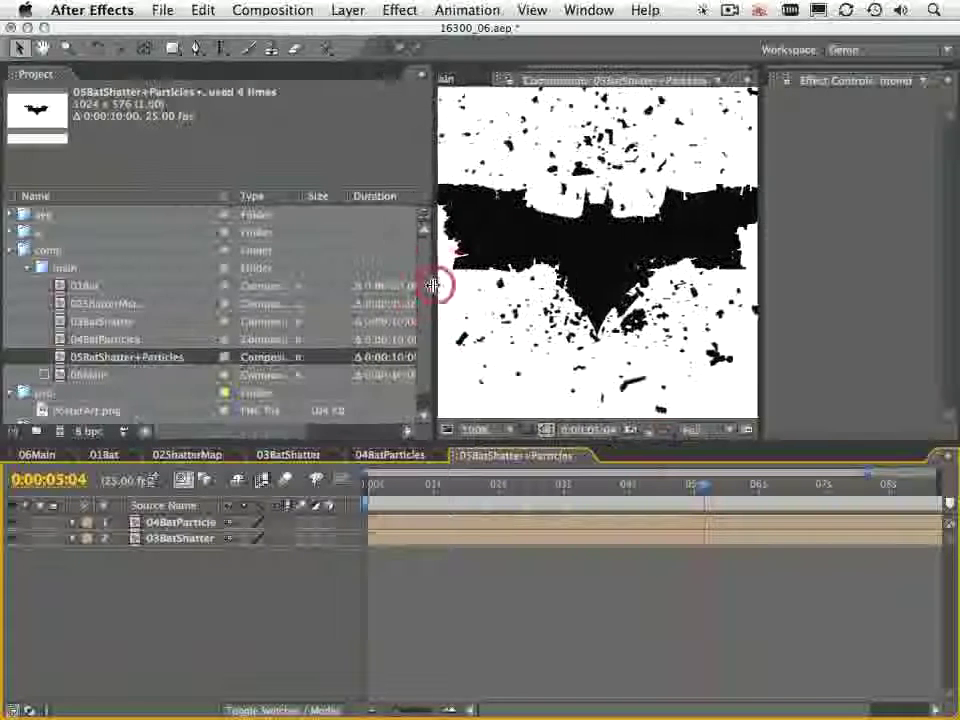
pyautogui.doubleClick(62, 374)
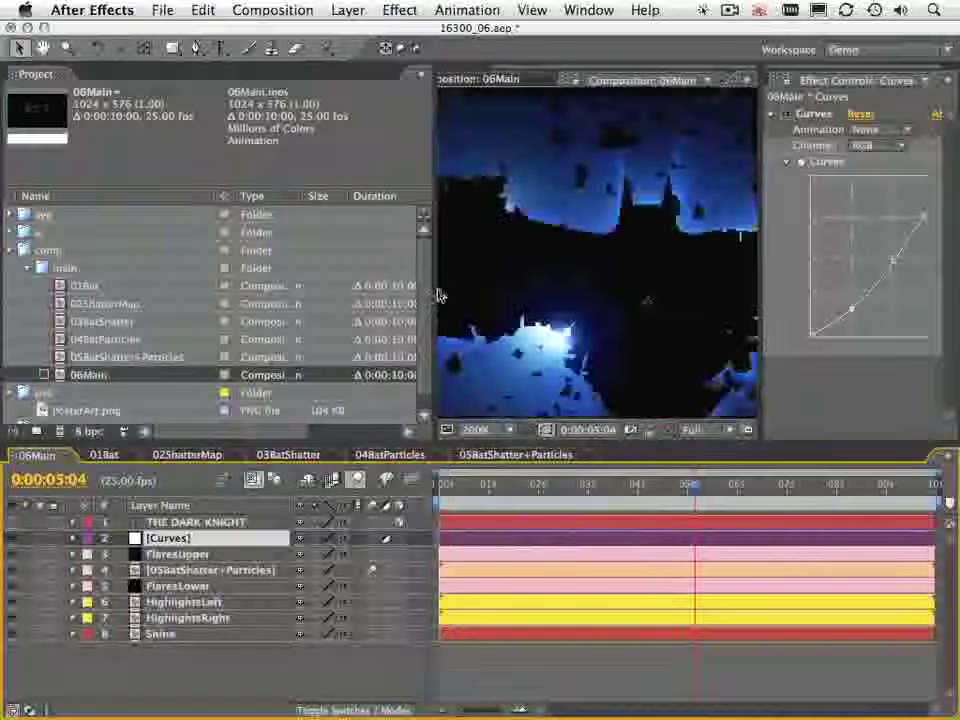
pyautogui.moveTo(435, 290); pyautogui.dragTo(95, 265)
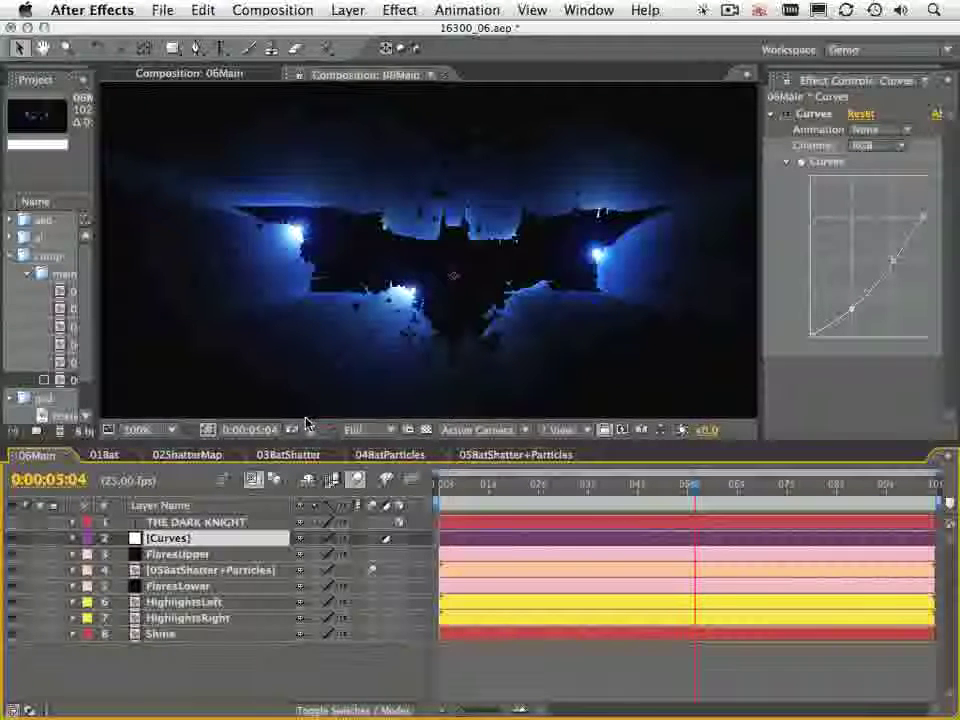
# Solo the 05BatShatter+Particles layer over the transparency grid, disable composition motion blur, and scrub to 0:00:05:00
pyautogui.click(42, 574)
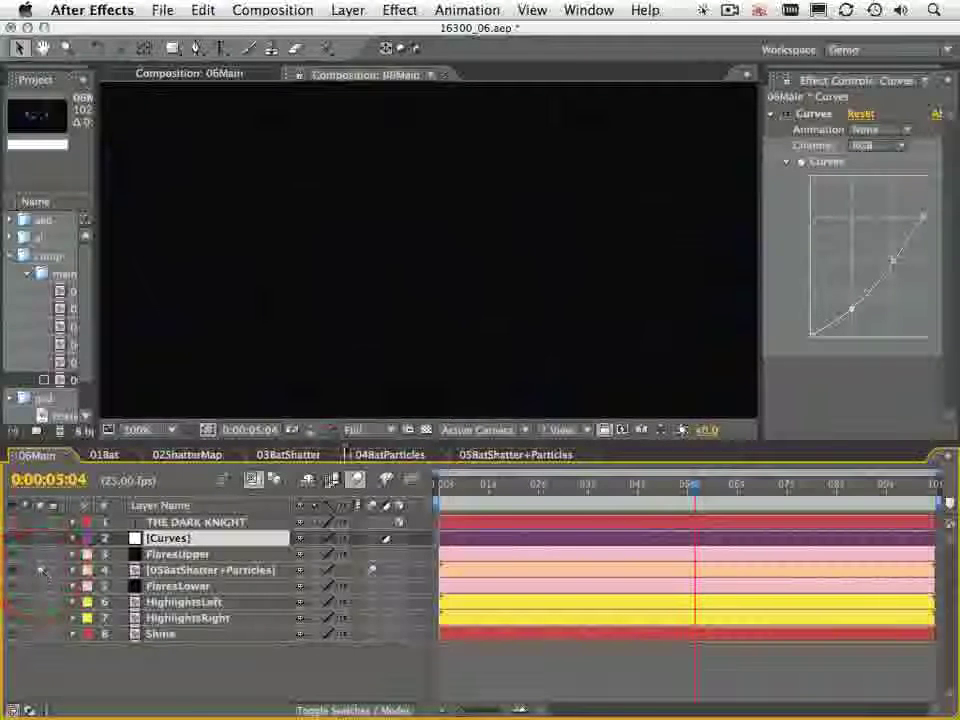
pyautogui.click(426, 430)
pyautogui.moveTo(583, 488); pyautogui.dragTo(793, 510)
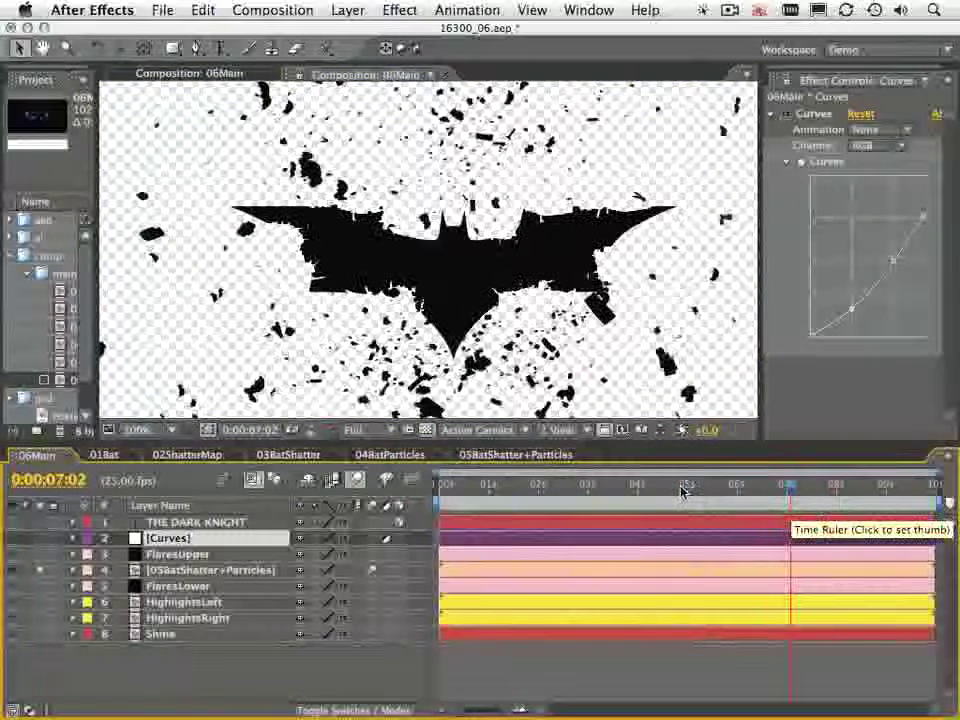
pyautogui.click(357, 481)
pyautogui.moveTo(456, 489); pyautogui.dragTo(687, 489)
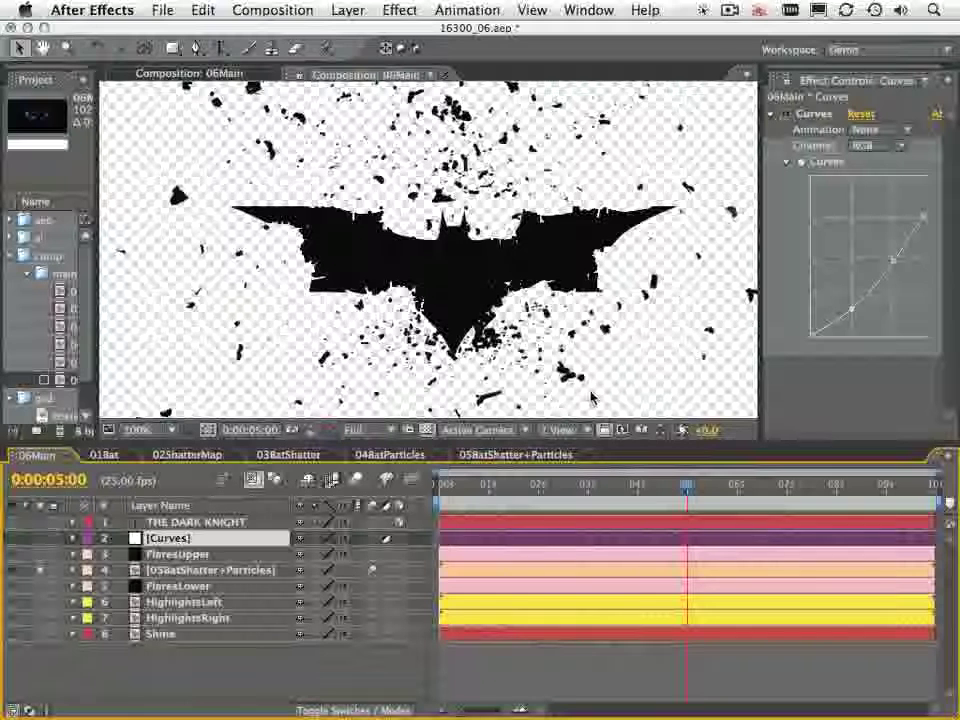
# Solo FlaresLower alongside the bat layer, turn off the transparency grid, and isolate FlaresLower alone
pyautogui.click(195, 587)
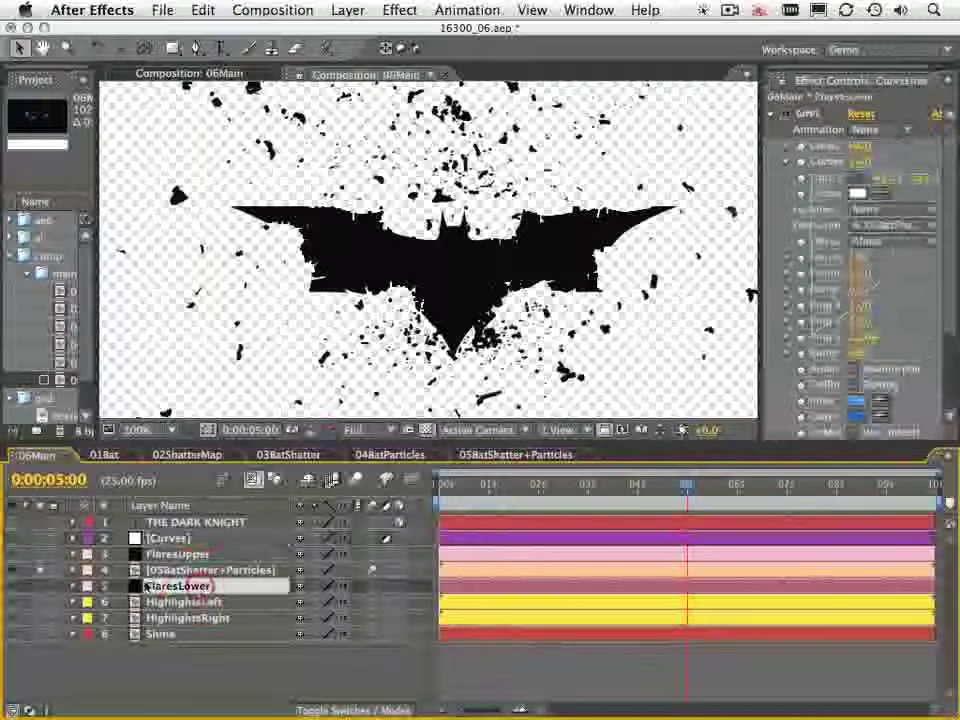
pyautogui.click(38, 589)
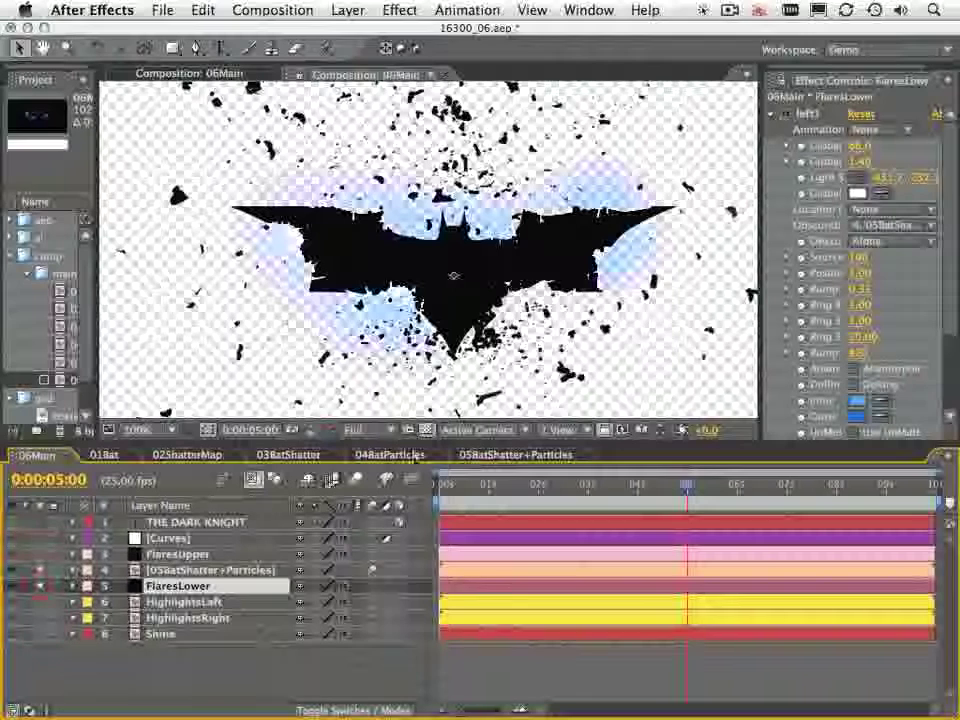
pyautogui.click(426, 430)
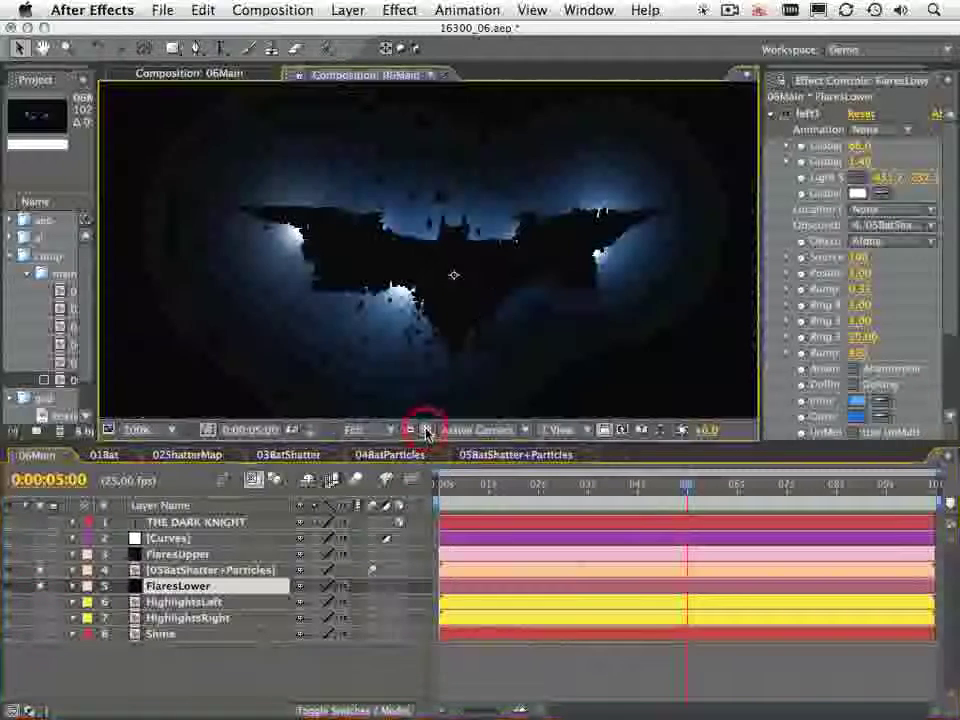
pyautogui.press('alt')
pyautogui.keyDown('alt'); pyautogui.click(40, 590); pyautogui.keyUp('alt')
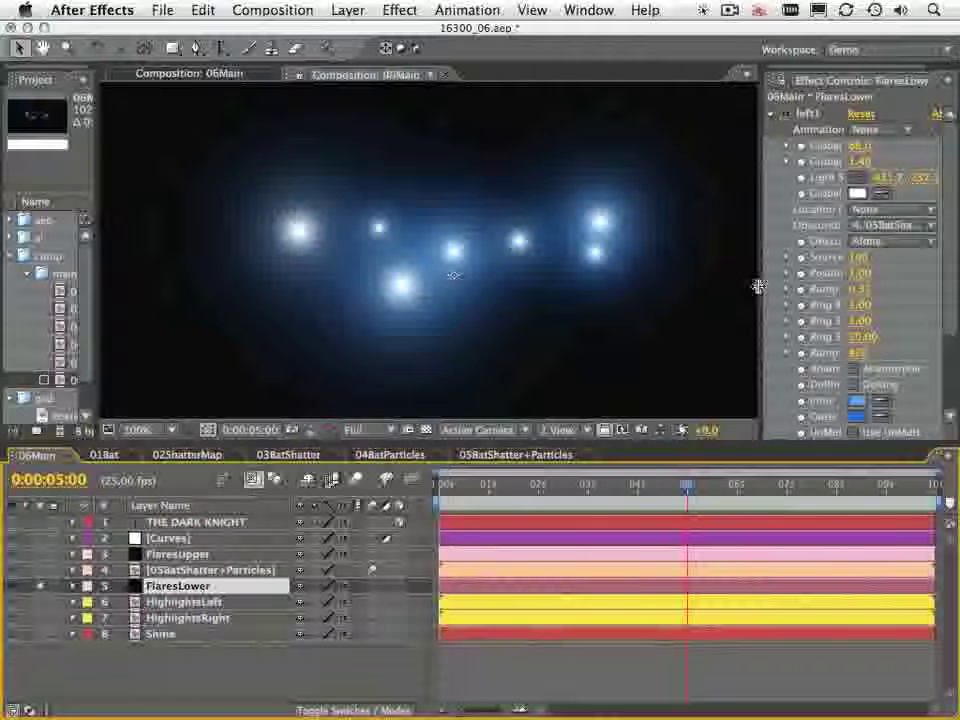
# Collapse all of FlaresLower's flare effects, select the left3 effect, and enlarge the viewer to show every flare
pyautogui.moveTo(758, 287); pyautogui.dragTo(388, 281)
pyautogui.click(449, 110)
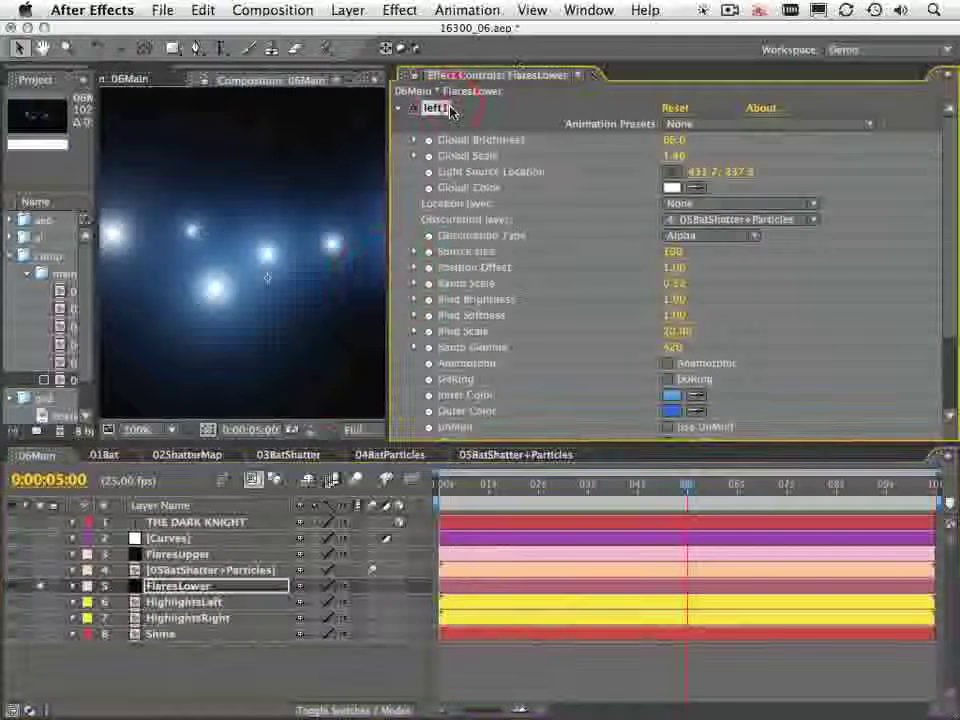
pyautogui.press('super+a')
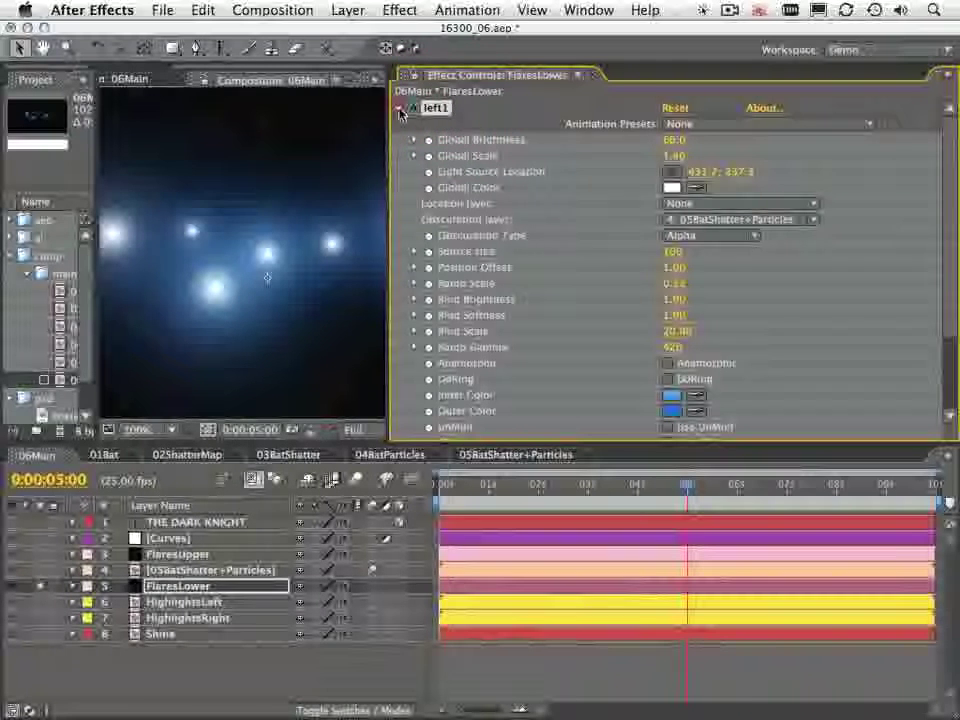
pyautogui.click(400, 113)
pyautogui.click(489, 268)
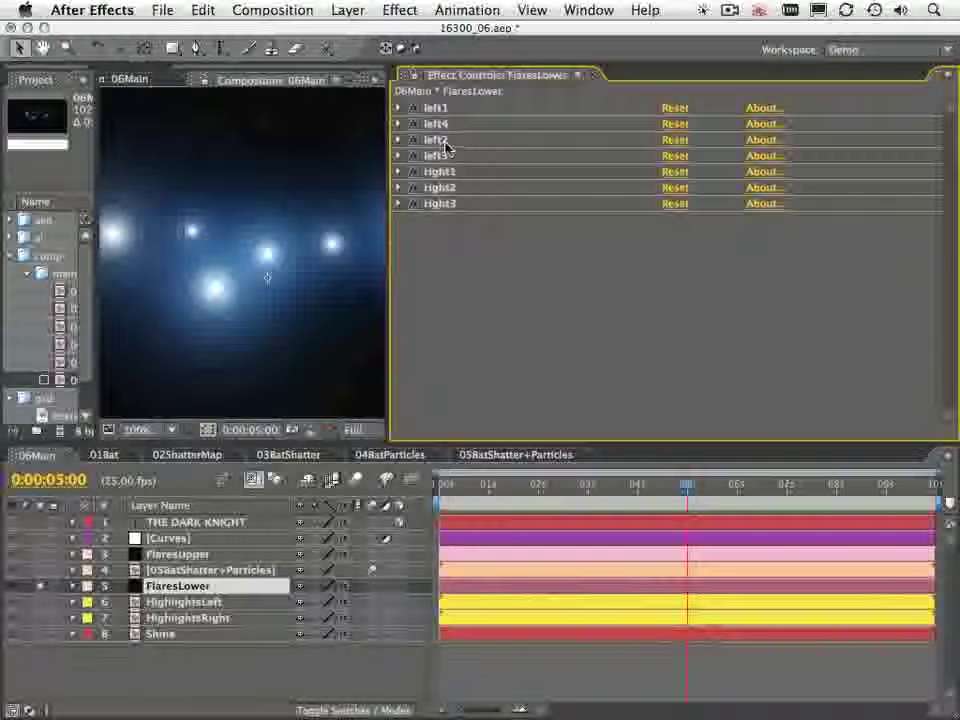
pyautogui.moveTo(438, 141)
pyautogui.mouseDown()
pyautogui.moveTo(437, 124)
pyautogui.moveTo(431, 153)
pyautogui.moveTo(428, 135)
pyautogui.moveTo(444, 141)
pyautogui.mouseUp()
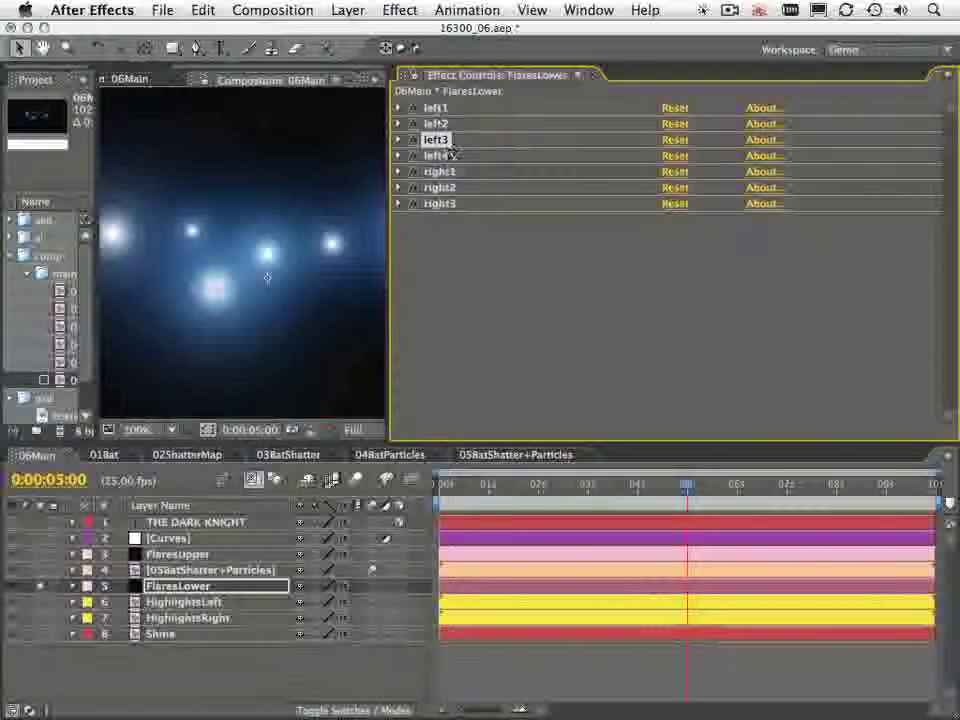
pyautogui.moveTo(392, 208); pyautogui.dragTo(637, 231)
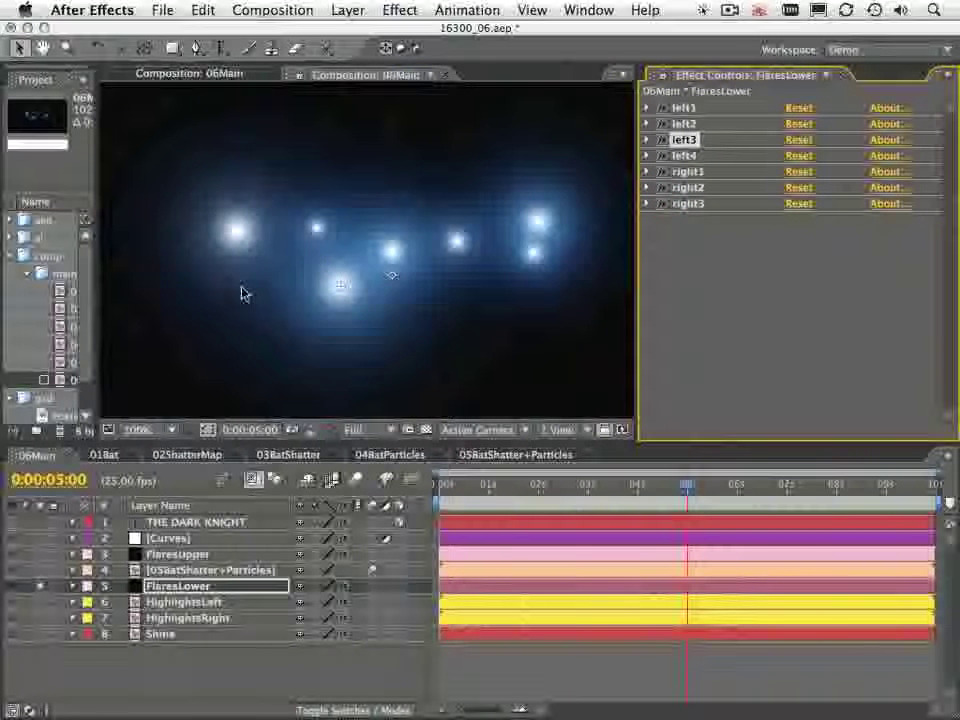
# Try renaming the left1 flare effect to LF Glow, and undo the renaming
pyautogui.click(698, 110)
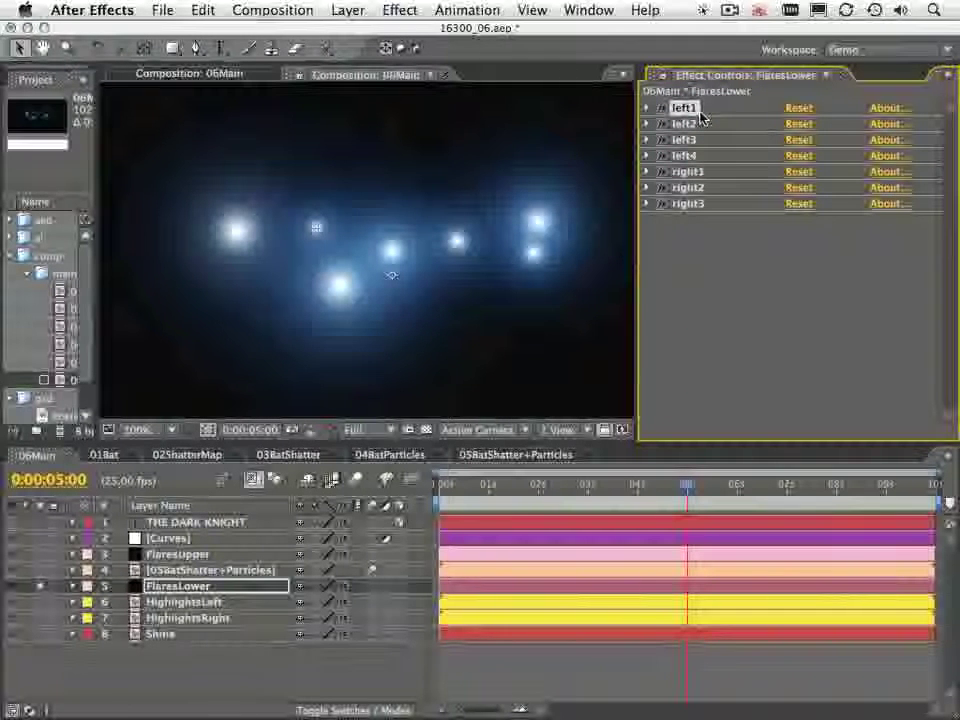
pyautogui.press('Return')
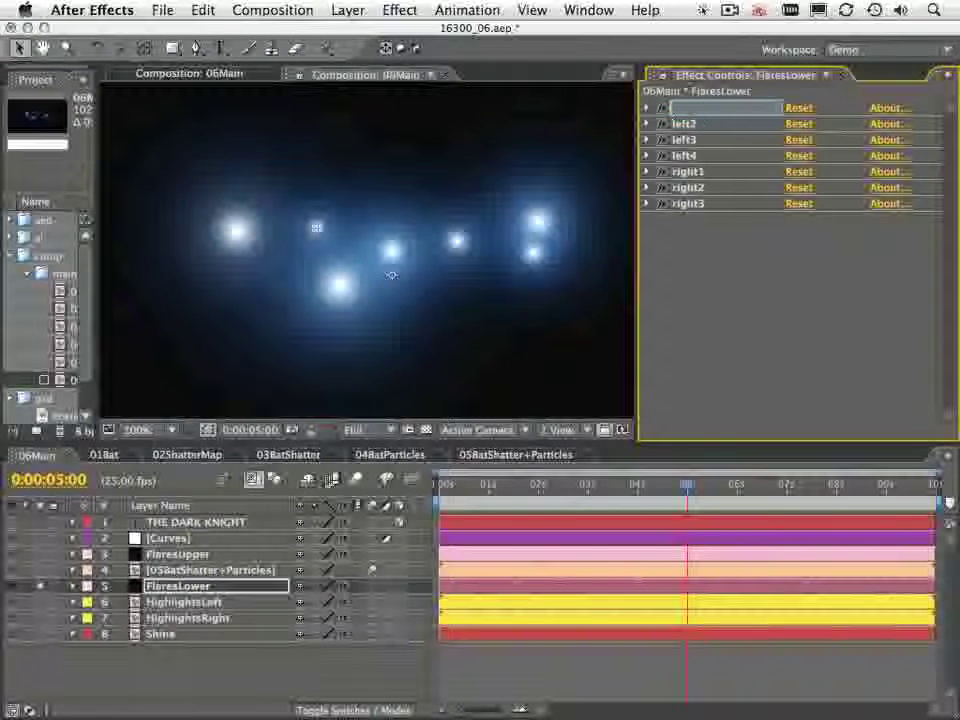
pyautogui.write('LF Glow')
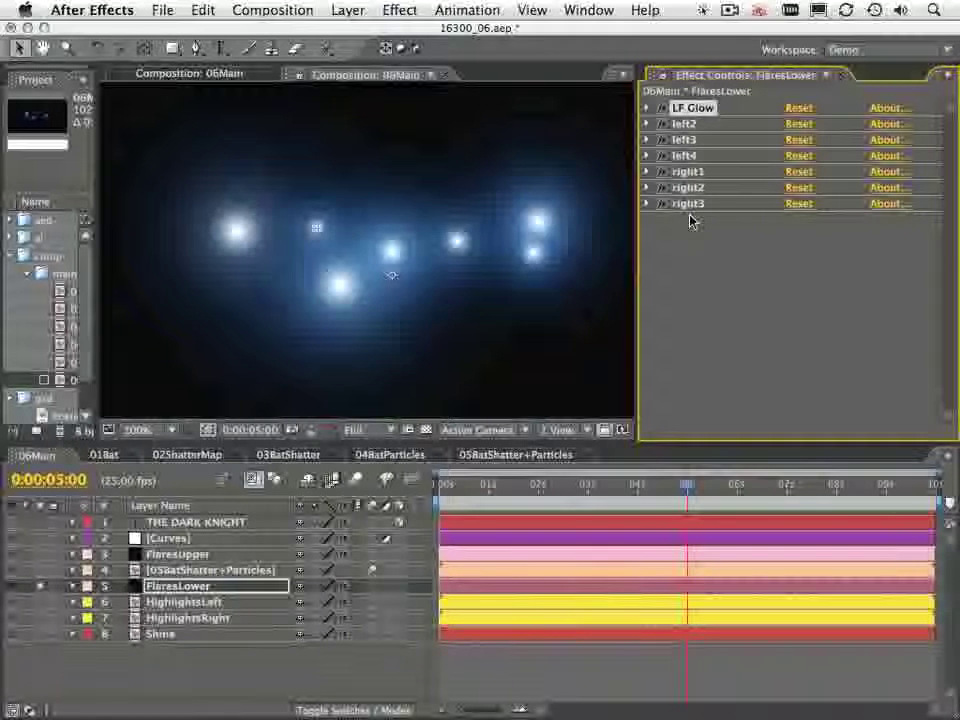
pyautogui.press('super+z')
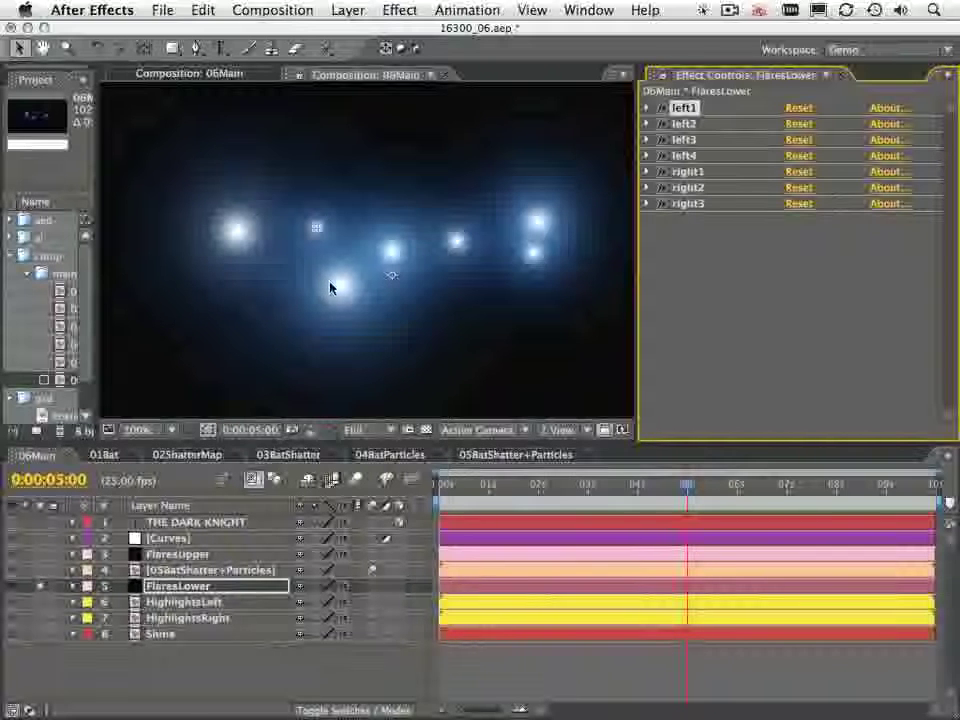
# Solo 05BatShatter+Particles together with FlaresLower and scrub from the start to about 0:00:02:04
pyautogui.click(40, 570)
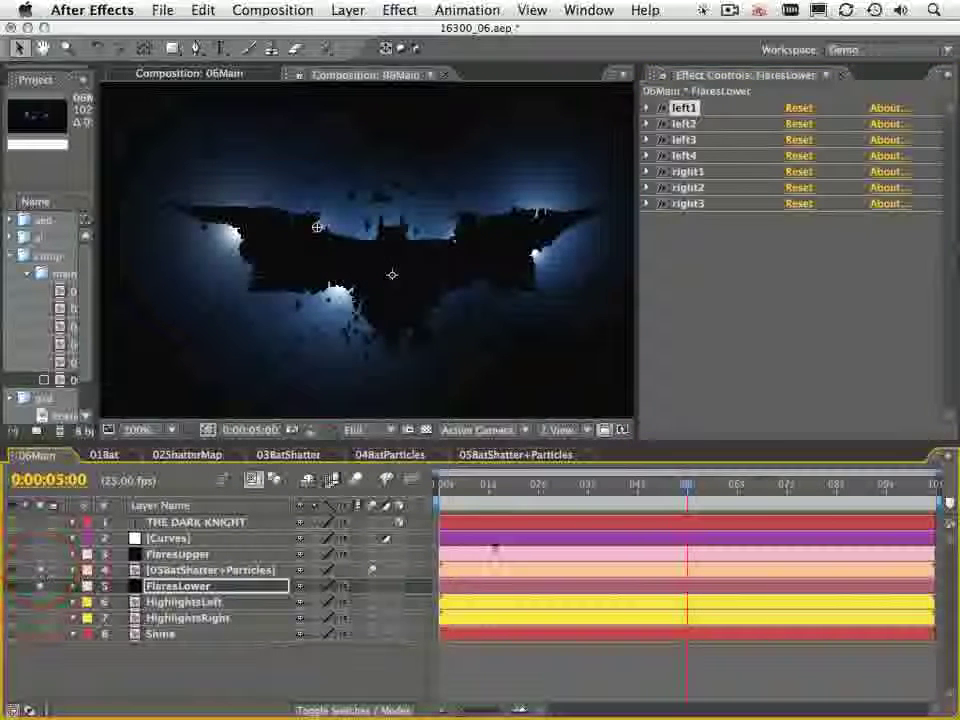
pyautogui.click(445, 487)
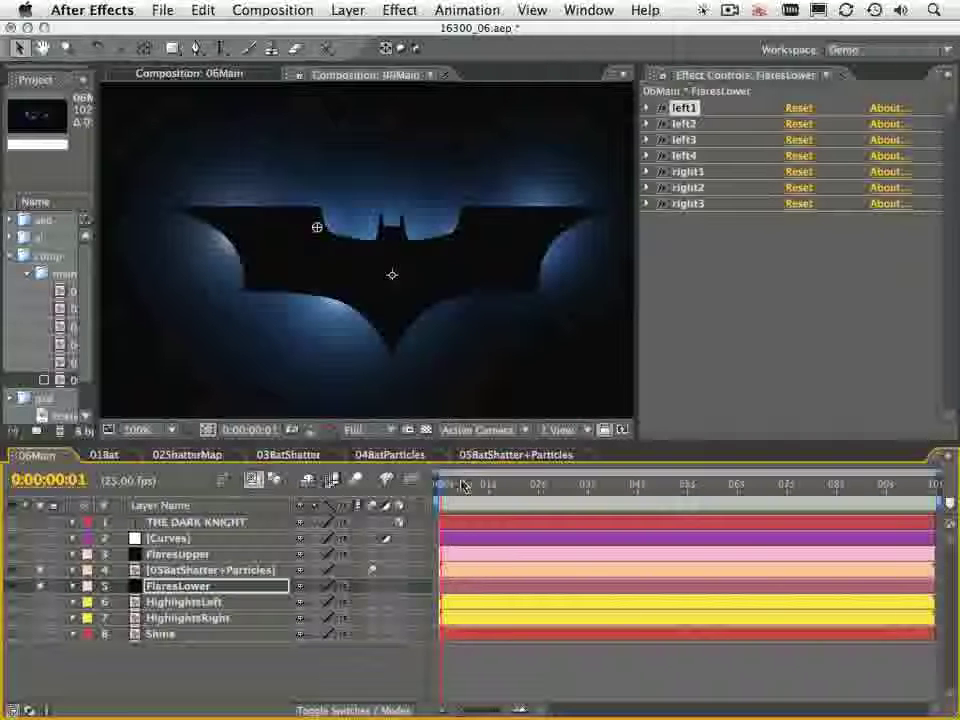
pyautogui.moveTo(470, 487); pyautogui.dragTo(548, 497)
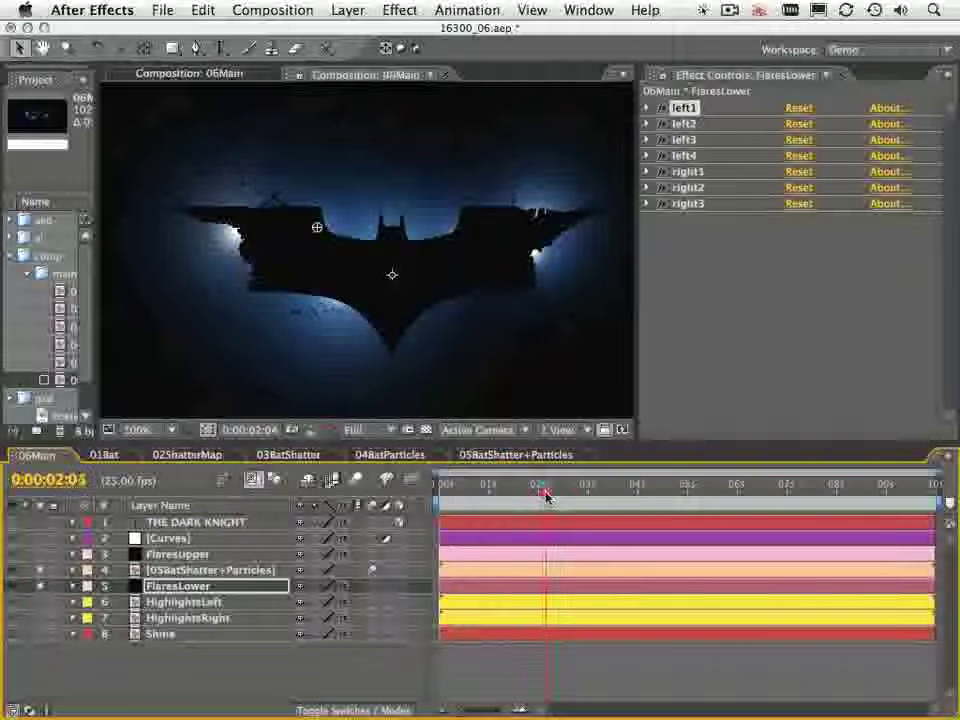
# Check the bat at 0:00:03:16 and 0:00:04:00, and expand FlaresLower's left1 effect, widening its settings area to read the obscuration options
pyautogui.click(620, 497)
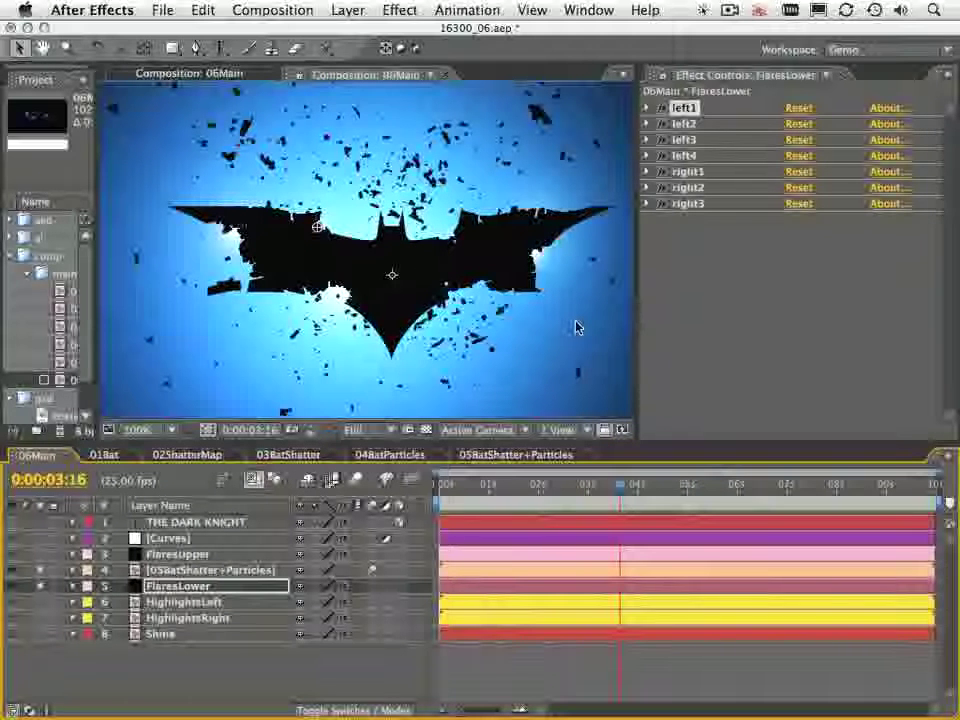
pyautogui.click(637, 488)
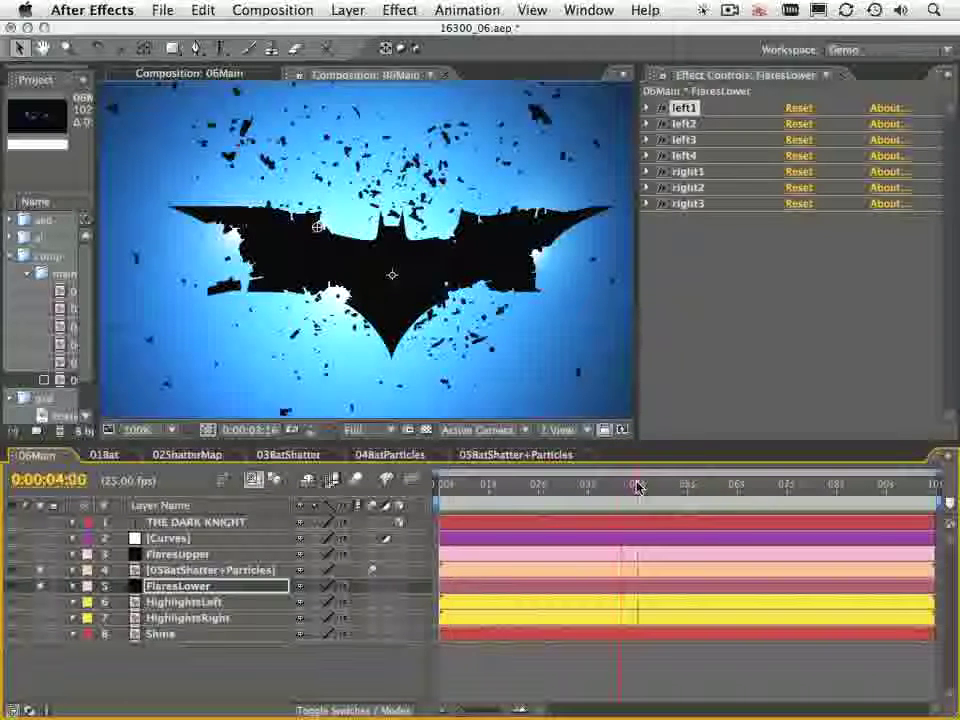
pyautogui.click(645, 107)
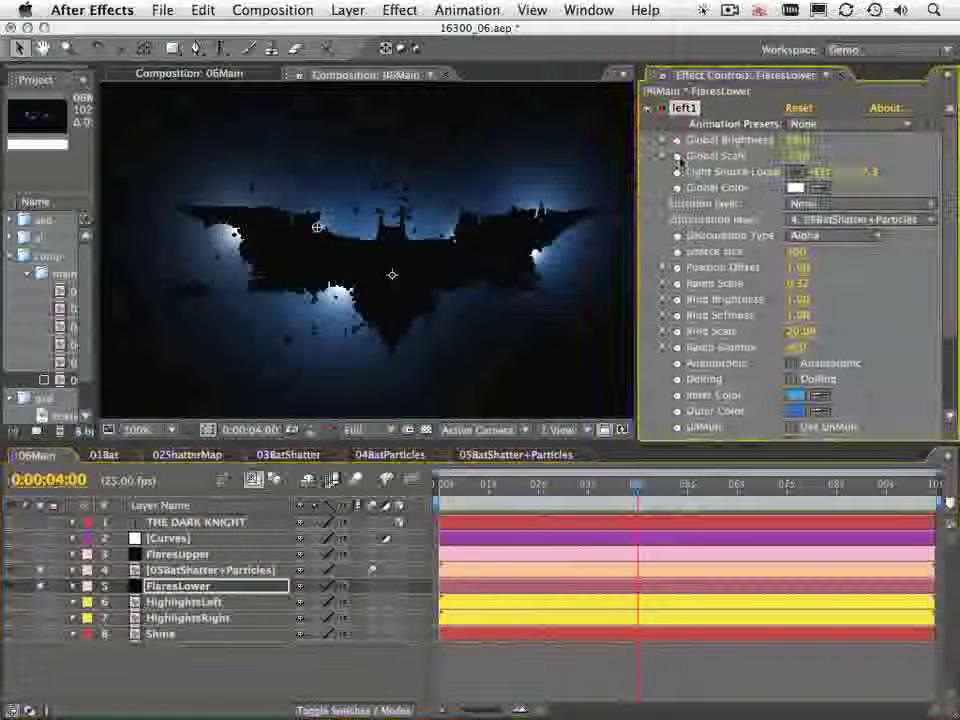
pyautogui.click(815, 235)
pyautogui.click(815, 251)
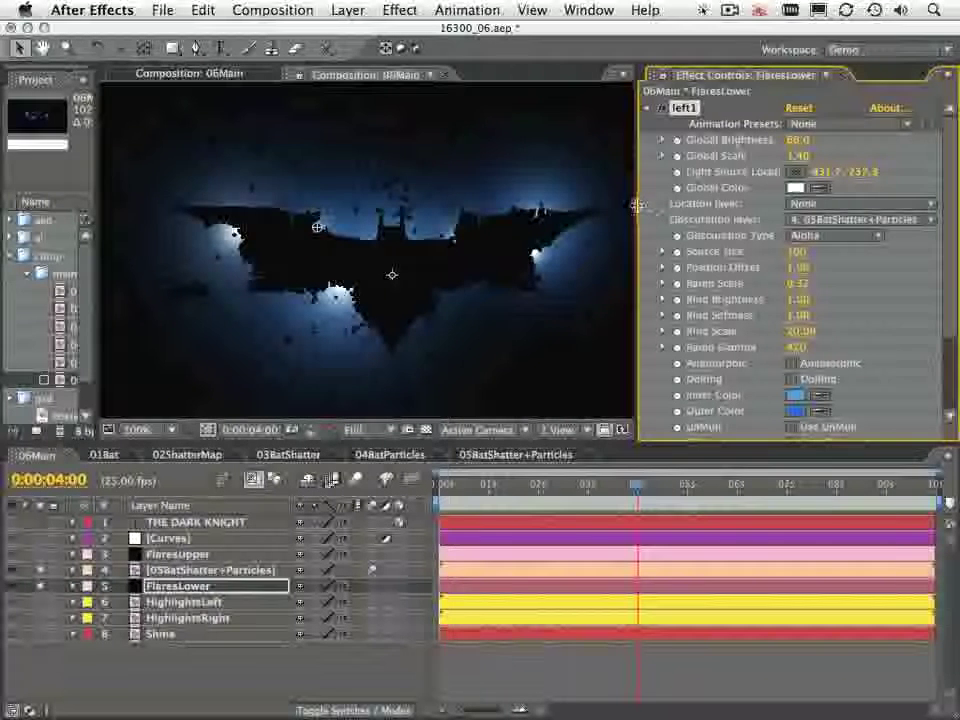
pyautogui.moveTo(638, 216); pyautogui.dragTo(549, 216)
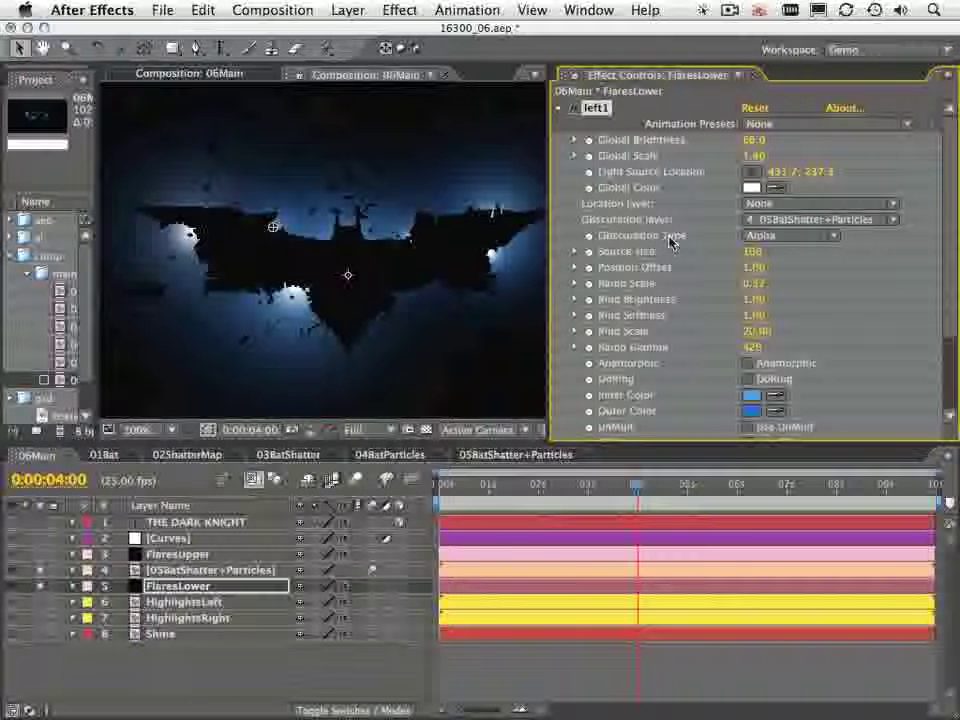
# Move to 0:00:01:13 and narrow the effect settings area to enlarge the composition viewer
pyautogui.click(515, 488)
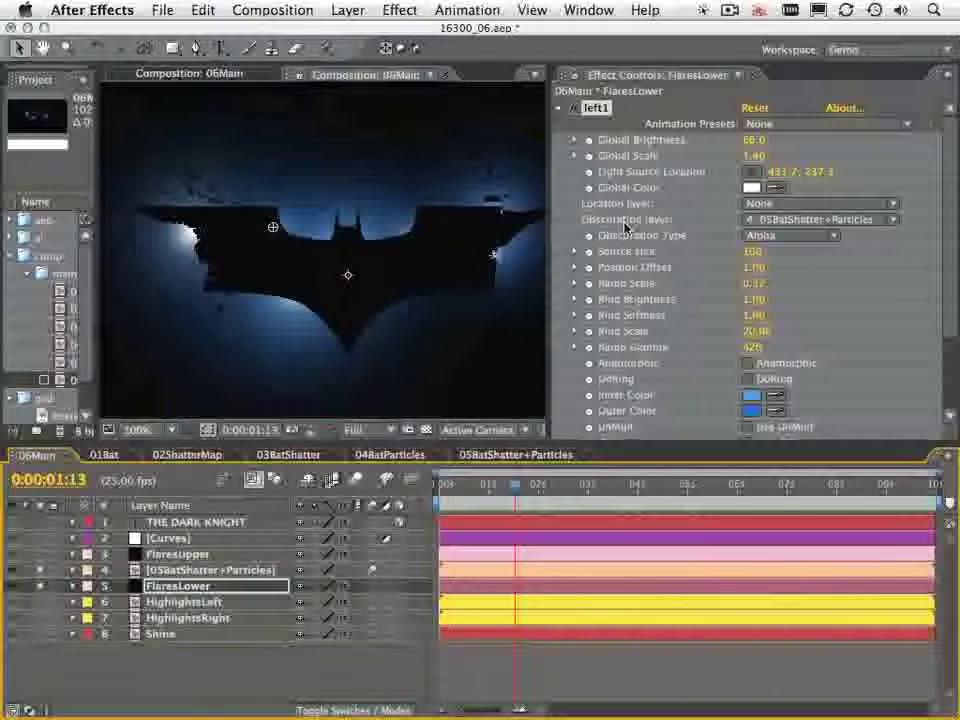
pyautogui.press('super+Tab')
pyautogui.press('super+Tab')
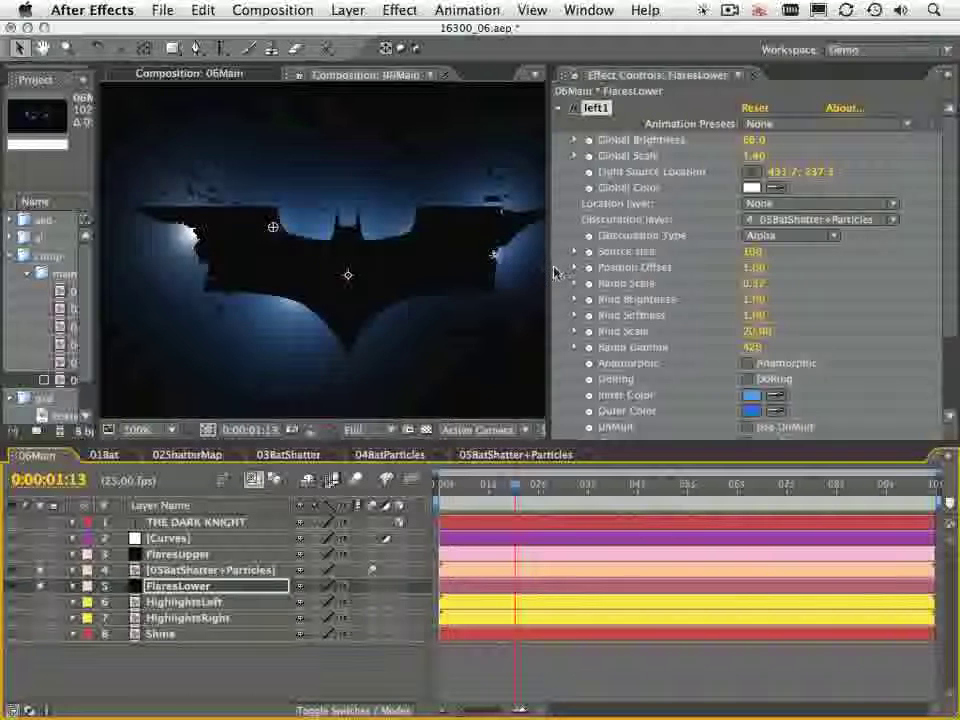
pyautogui.moveTo(550, 270); pyautogui.dragTo(681, 278)
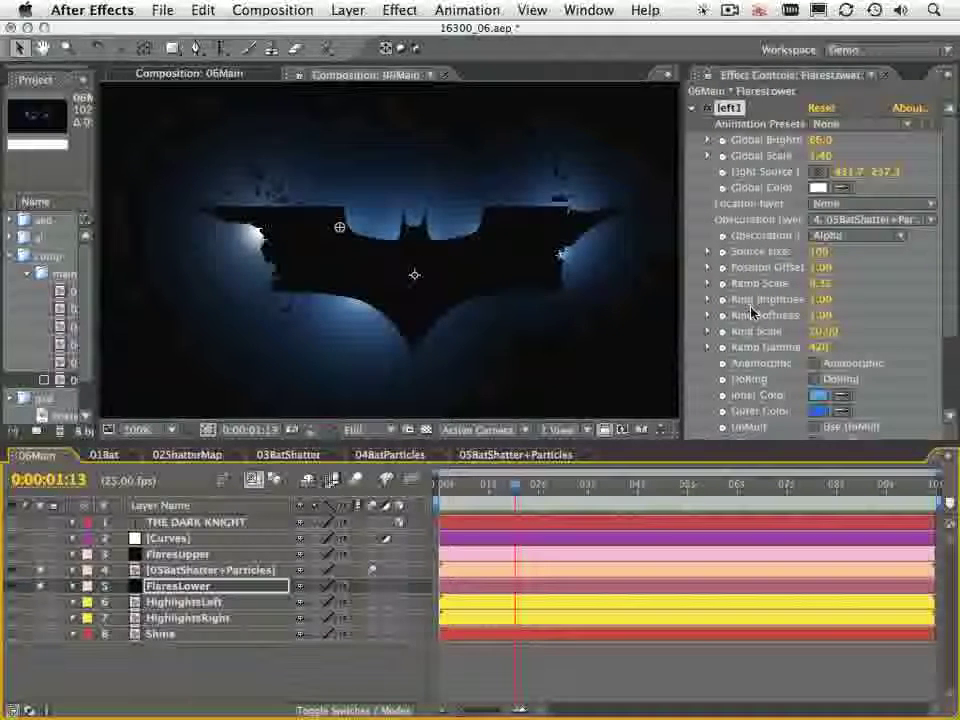
pyautogui.moveTo(677, 317); pyautogui.dragTo(642, 321)
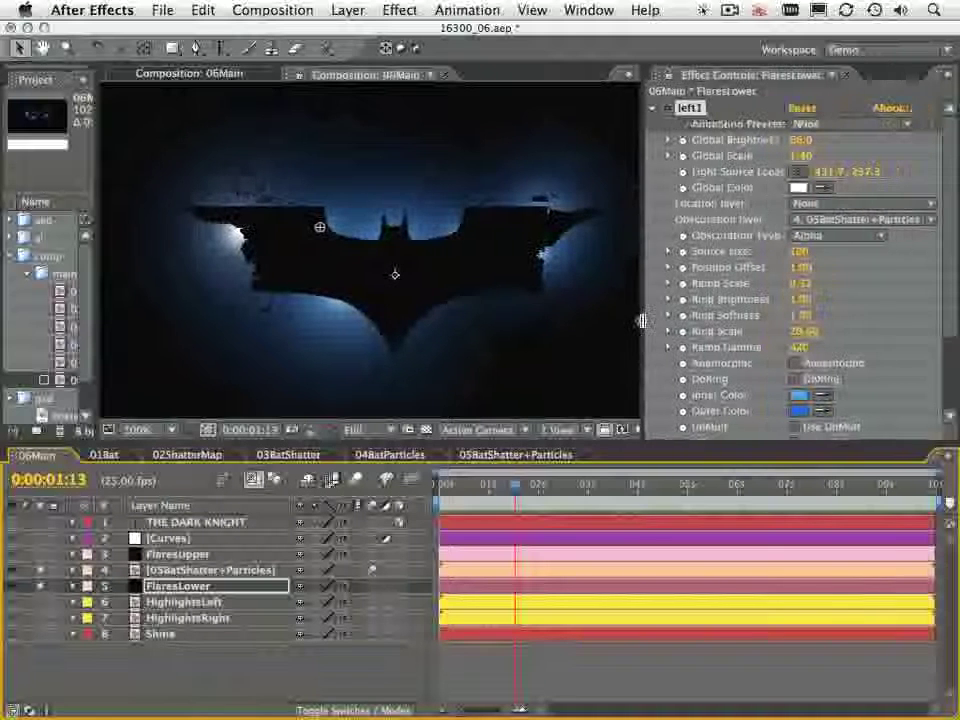
pyautogui.click(642, 321)
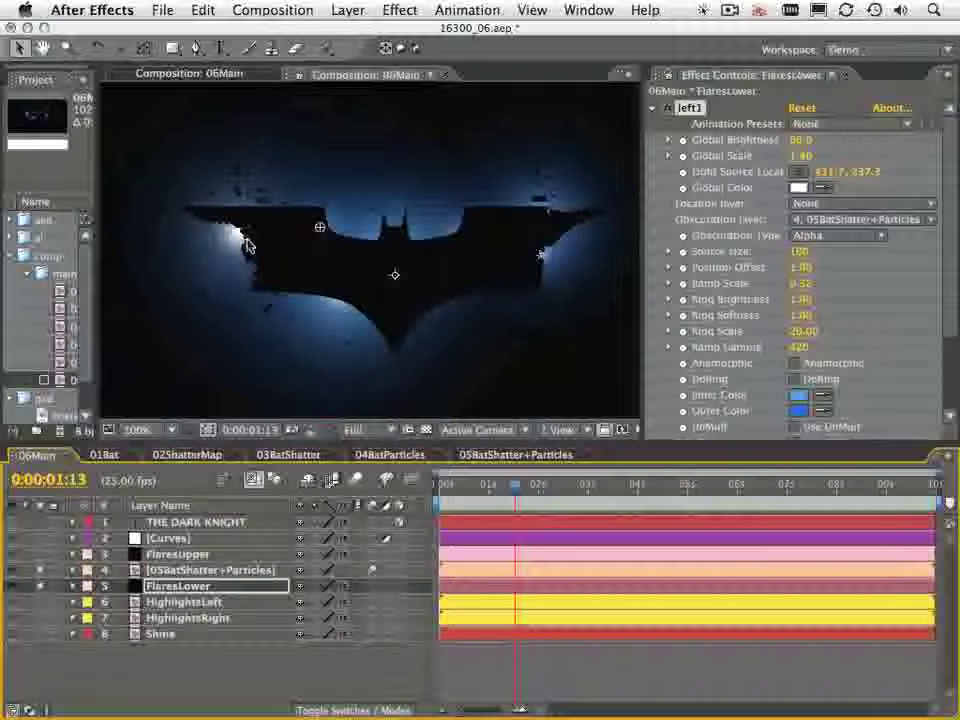
# Solo FlaresUpper together with the bat layer and FlaresLower, and collapse its left2 and left1_stripe 2 effects
pyautogui.click(186, 588)
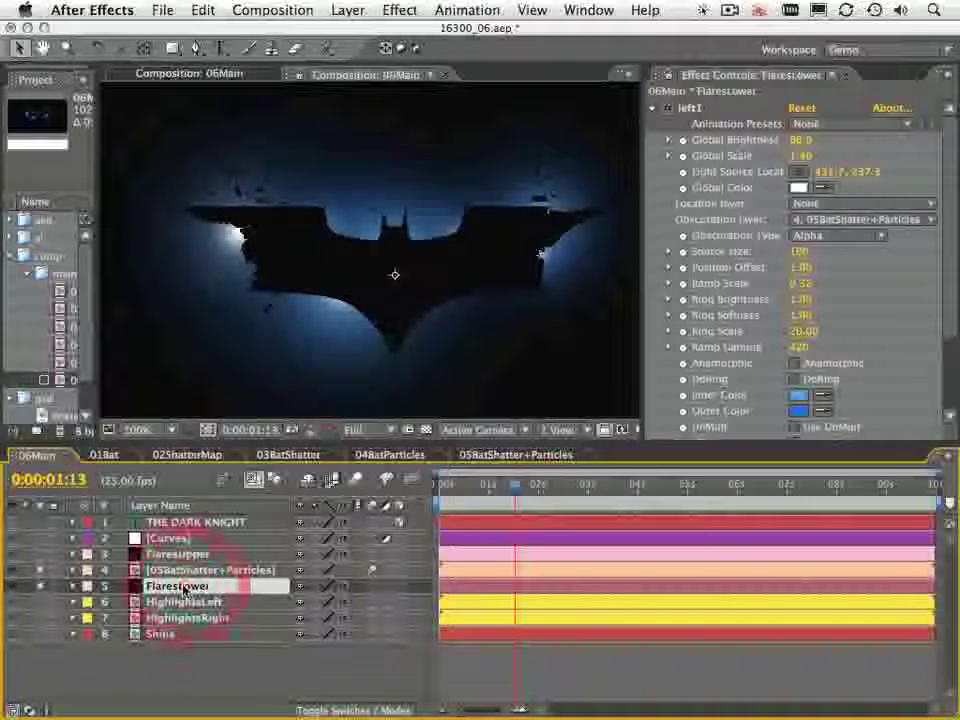
pyautogui.click(178, 555)
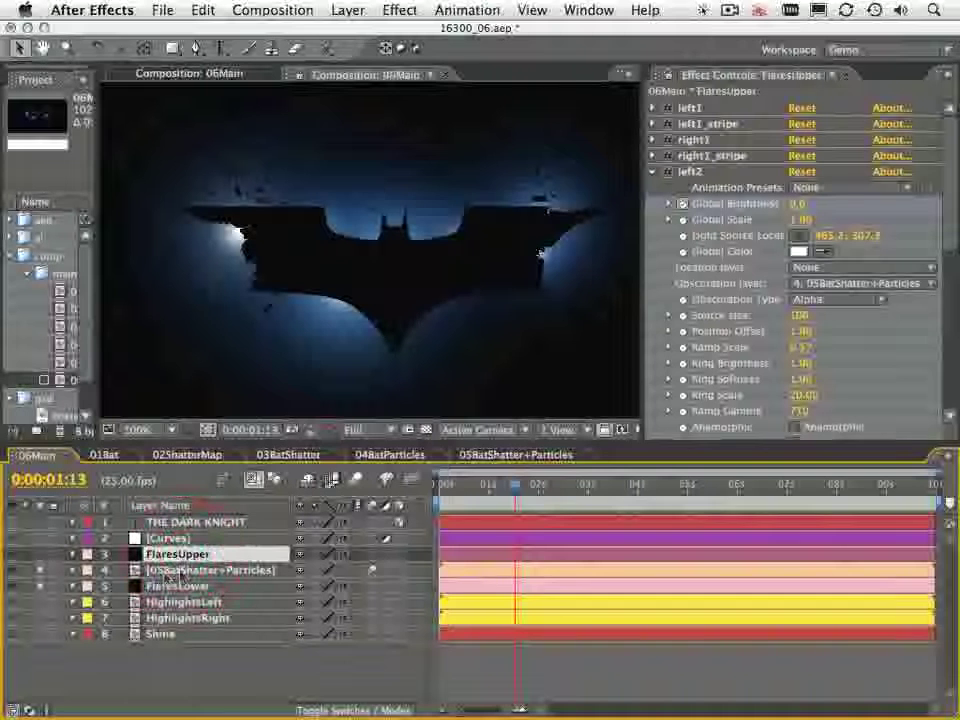
pyautogui.click(41, 555)
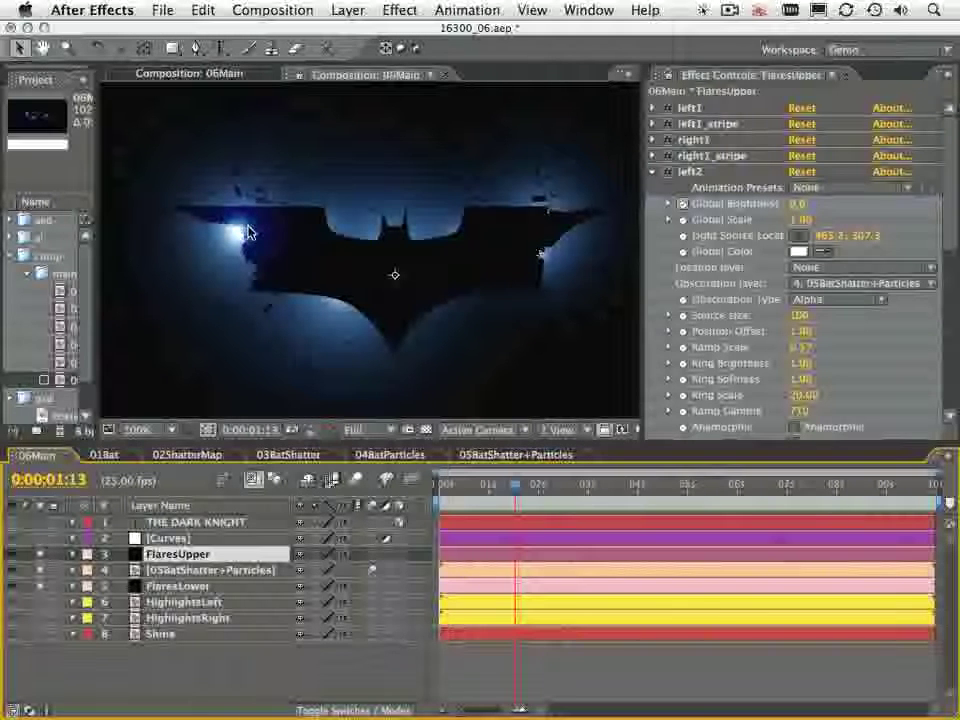
pyautogui.click(652, 172)
pyautogui.hotkey('ctrl', 'v')
pyautogui.click(652, 188)
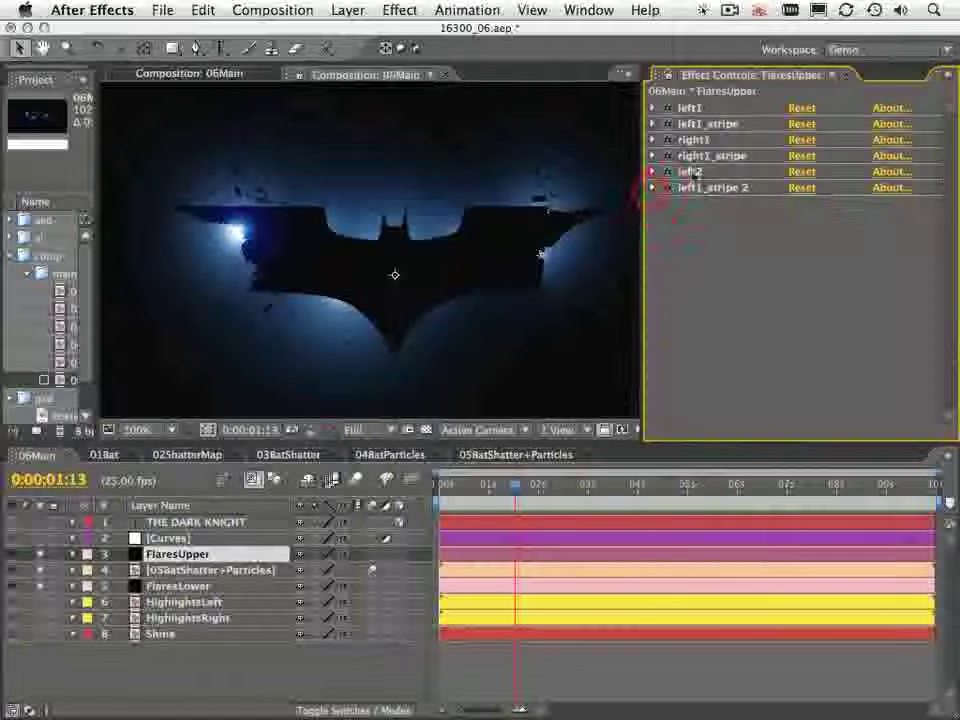
# Try renaming FlaresUpper's right1_stripe effect to LF Stripe, matching the Knoll Light Factory effect name, and undo the renaming
pyautogui.click(705, 156)
pyautogui.press('Return')
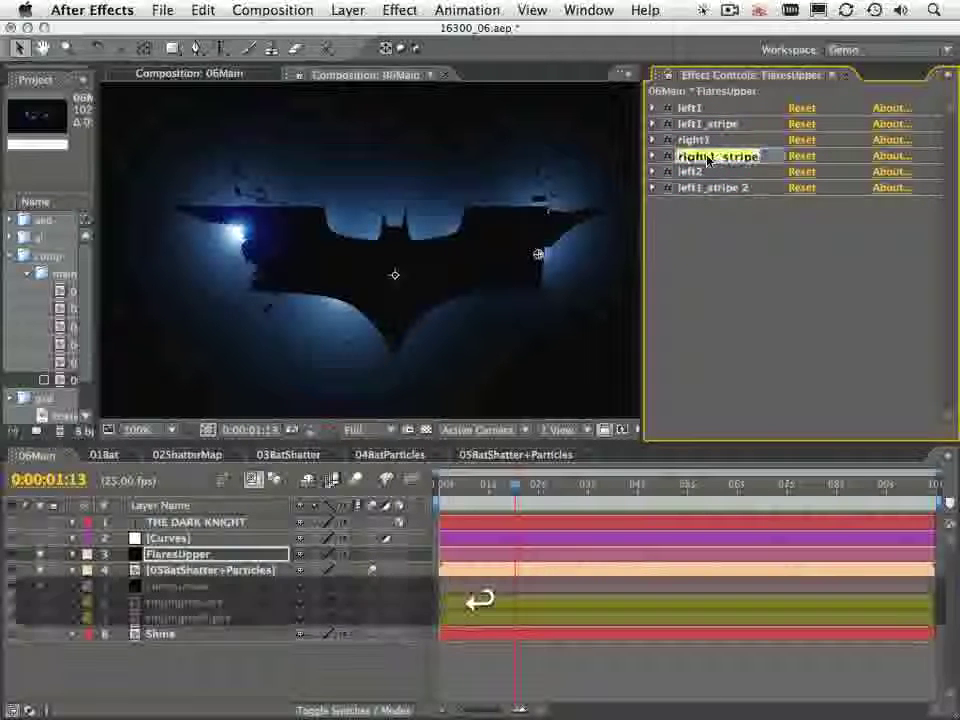
pyautogui.write('LF Stripe')
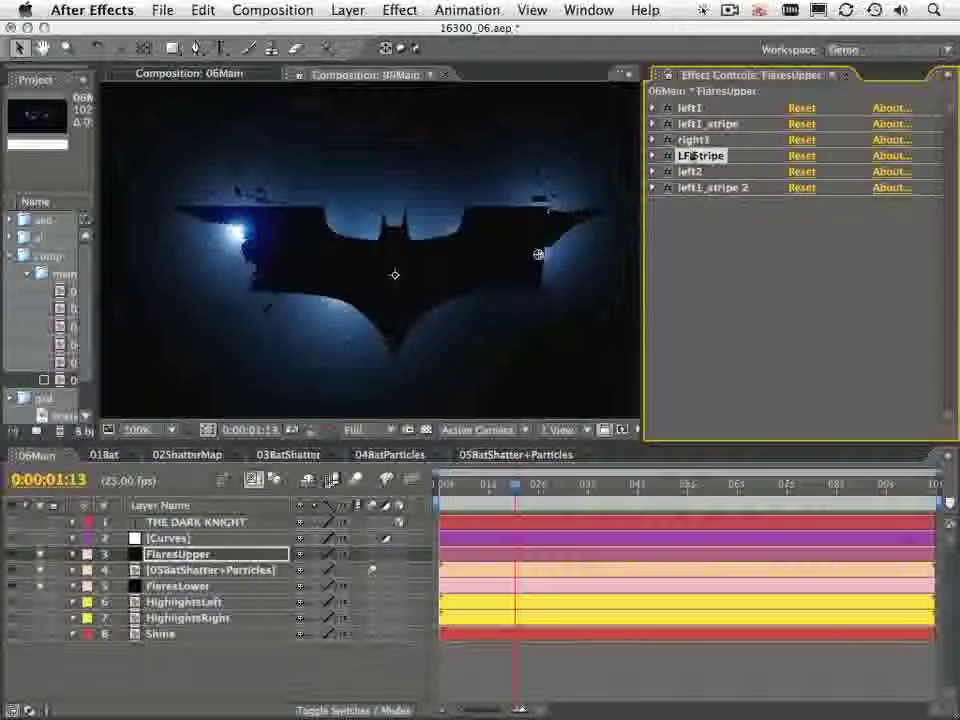
pyautogui.click(400, 9)
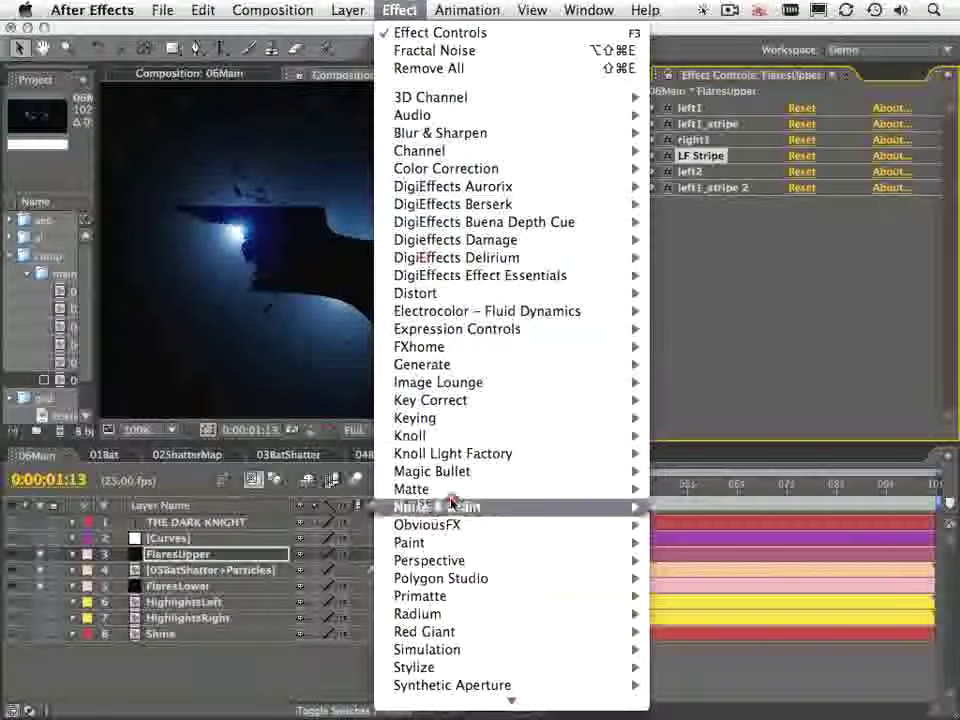
pyautogui.moveTo(457, 458)
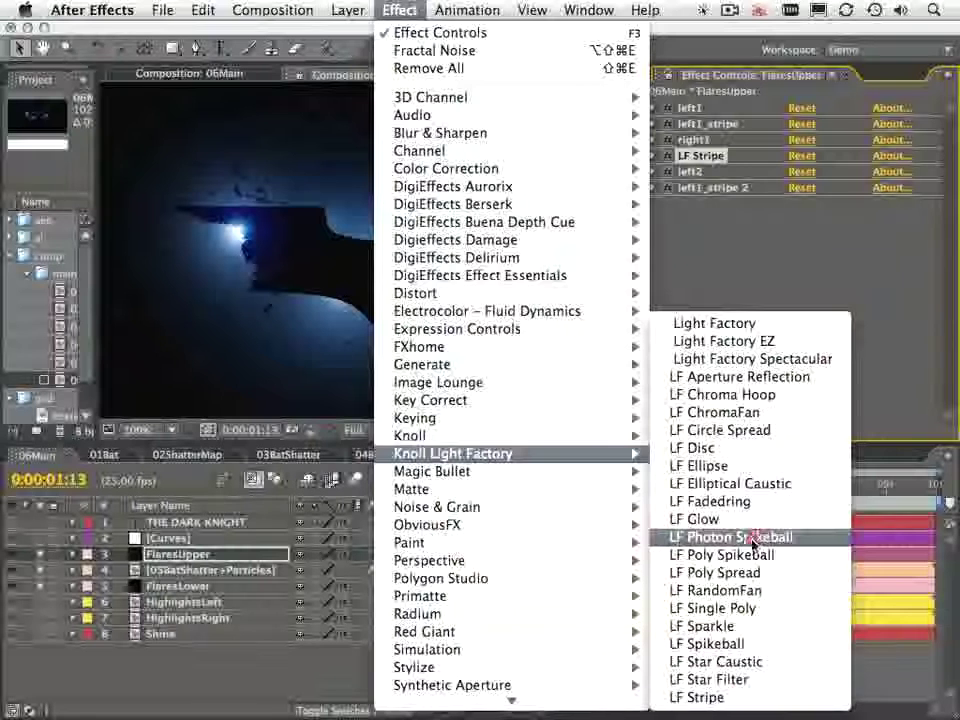
pyautogui.click(800, 229)
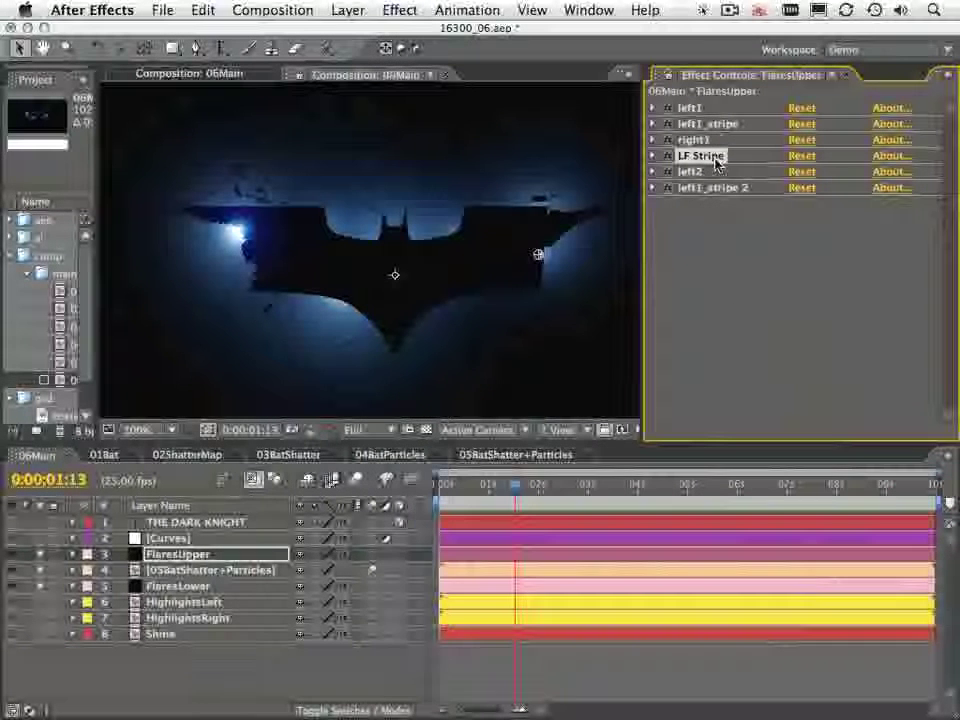
pyautogui.press('super+z')
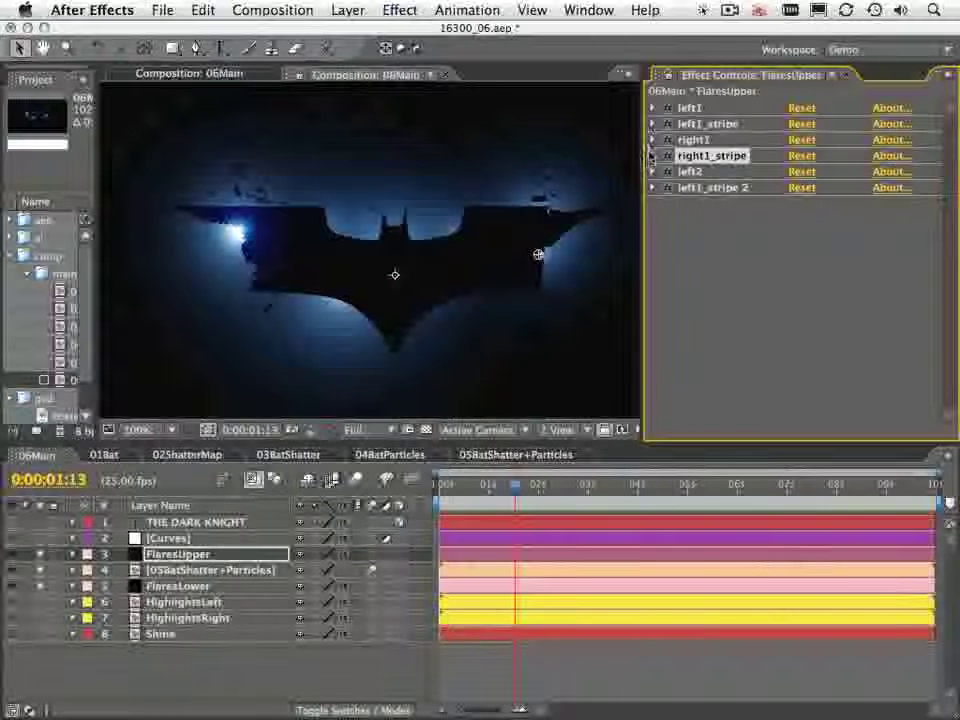
# Expand FlaresUpper's left1 effect and reveal the layer's keyframes, checking the flare at 0:00:01:03 and 0:00:00:19
pyautogui.click(652, 110)
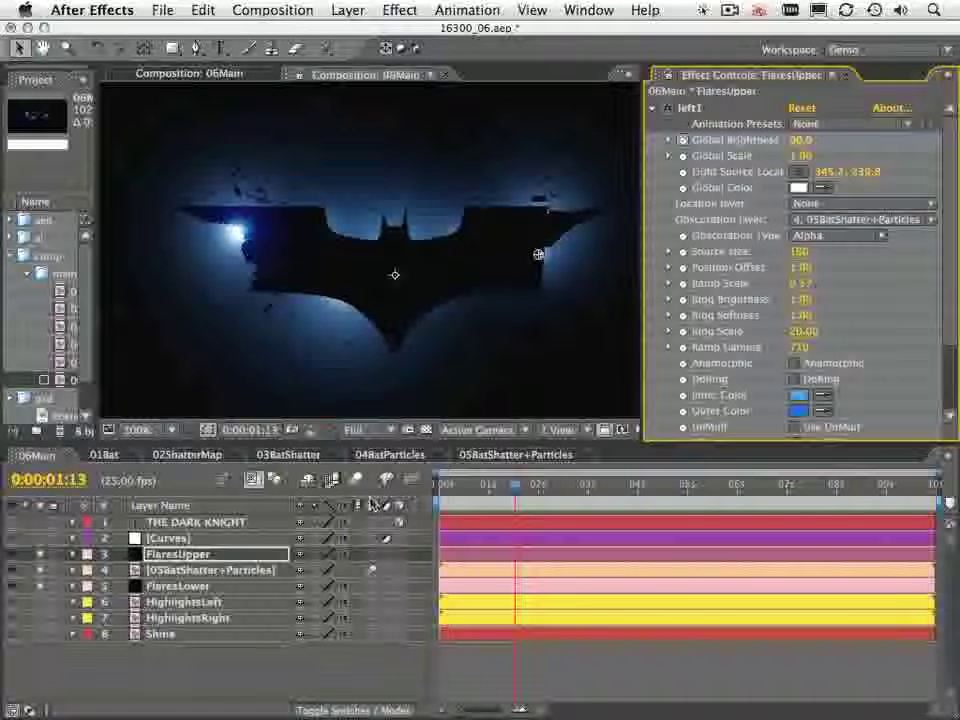
pyautogui.click(213, 559)
pyautogui.press('u')
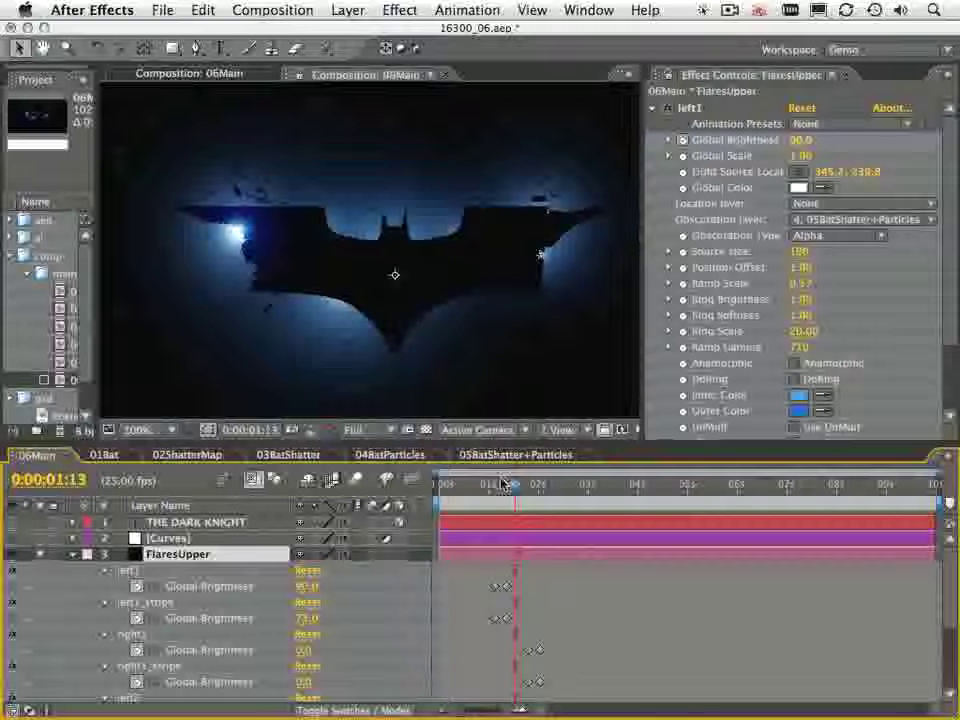
pyautogui.moveTo(515, 484); pyautogui.dragTo(493, 486)
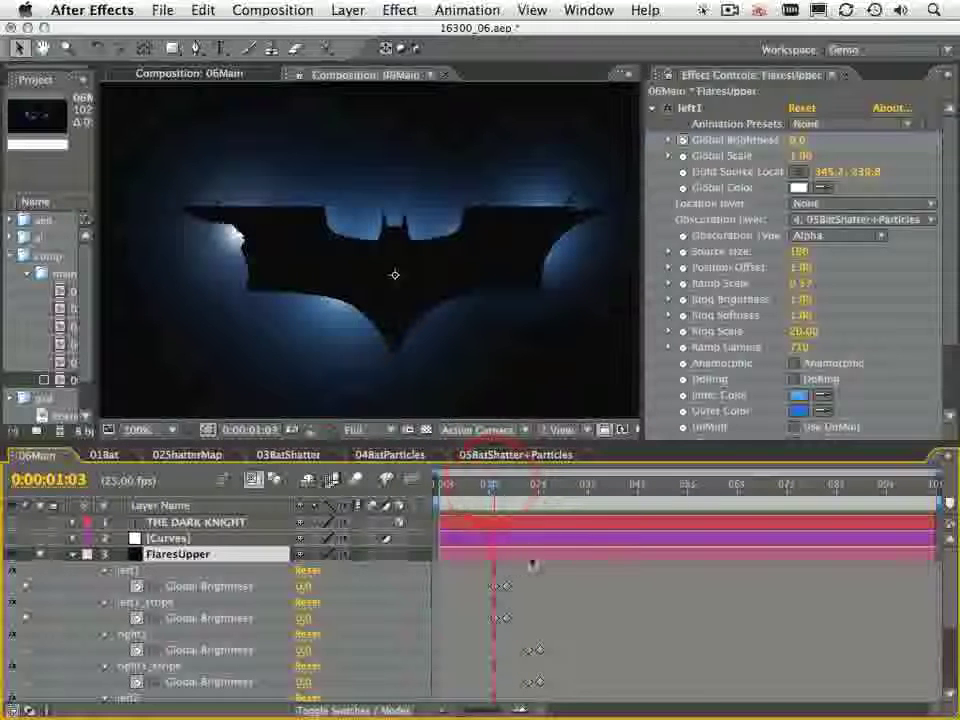
pyautogui.click(476, 485)
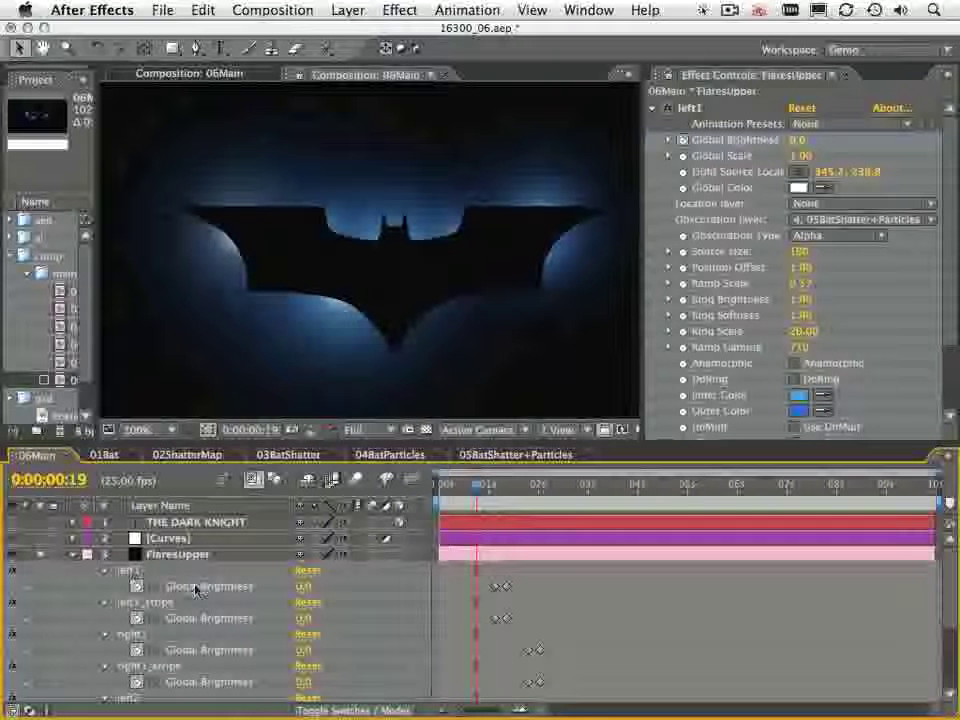
# Try a value of 5 on left1's first Global Brightness keyframe, inspect the wing up close, and undo the value change
pyautogui.doubleClick(493, 588)
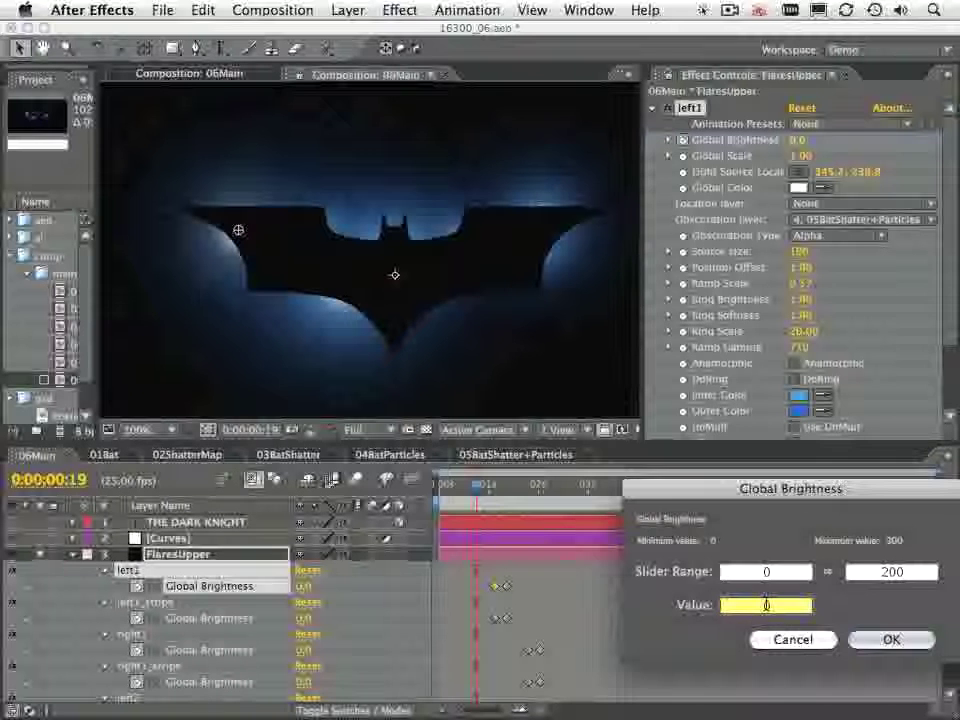
pyautogui.write('5')
pyautogui.press('Return')
pyautogui.click(591, 580)
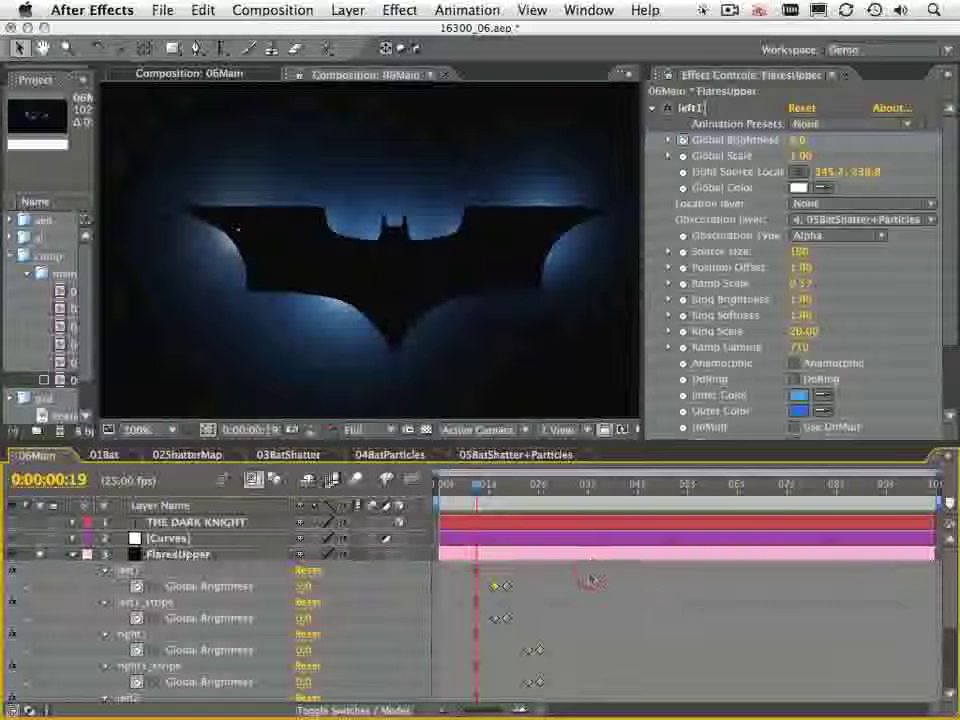
pyautogui.press('.')
pyautogui.moveTo(182, 231); pyautogui.dragTo(340, 270)
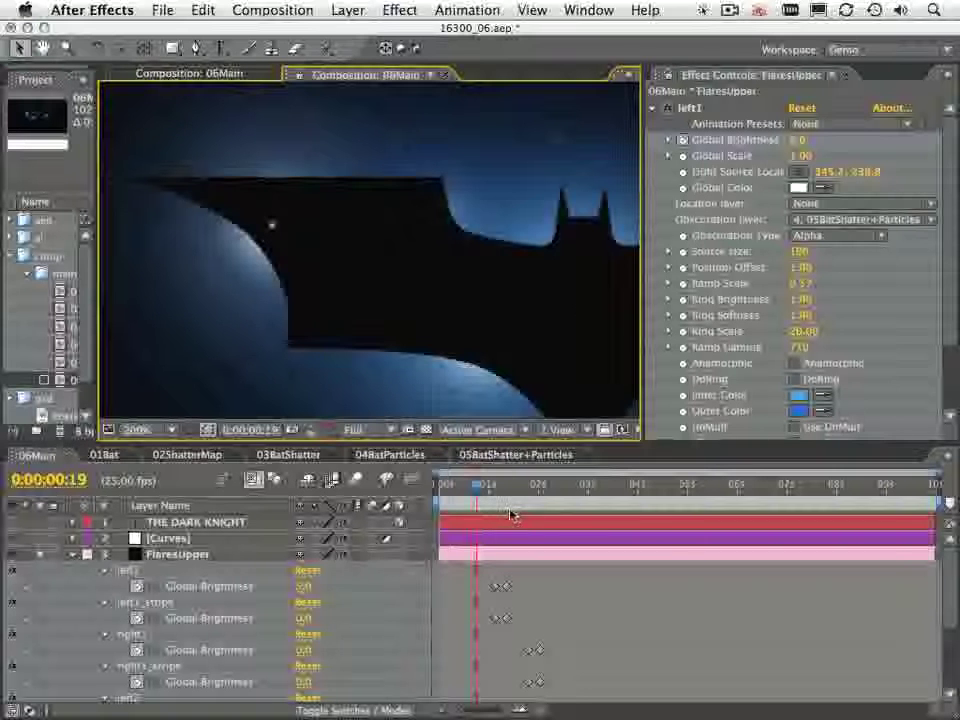
pyautogui.press('super+z')
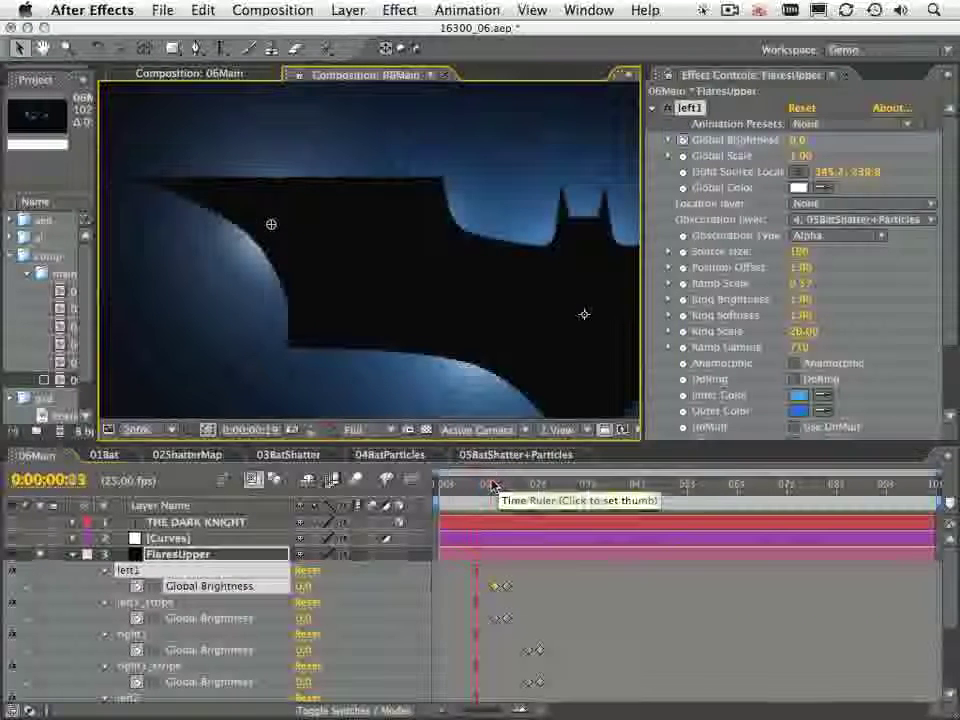
# Scrub through the left1 flare at 0:00:01:06 up to 0:00:01:20, and show the layers' blending modes
pyautogui.moveTo(486, 486); pyautogui.dragTo(502, 484)
pyautogui.click(500, 484)
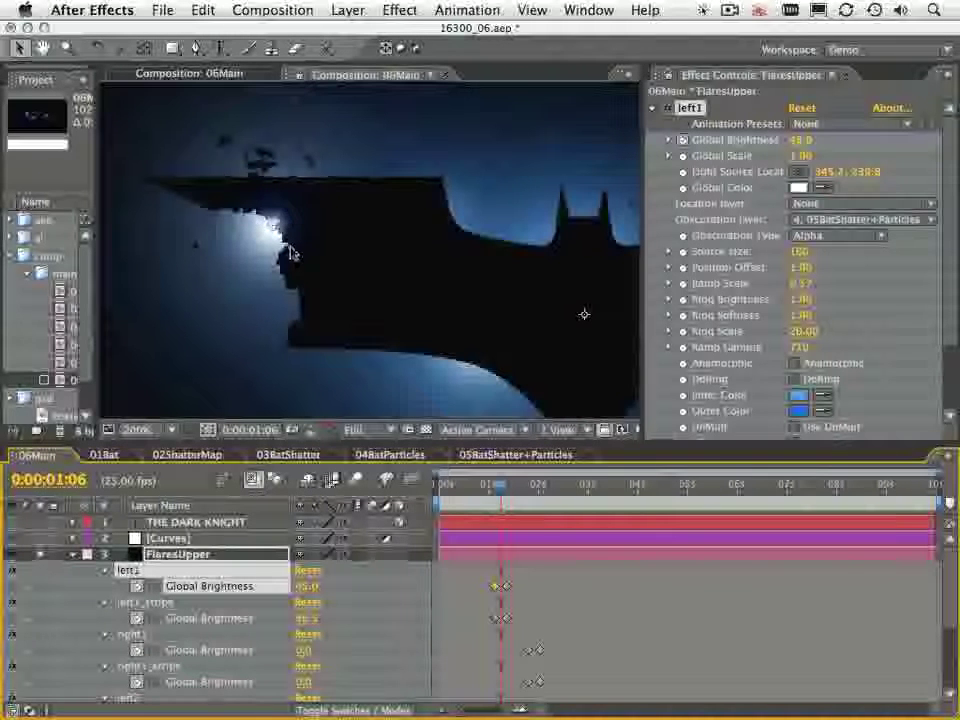
pyautogui.moveTo(500, 485); pyautogui.dragTo(530, 500)
pyautogui.click(355, 710)
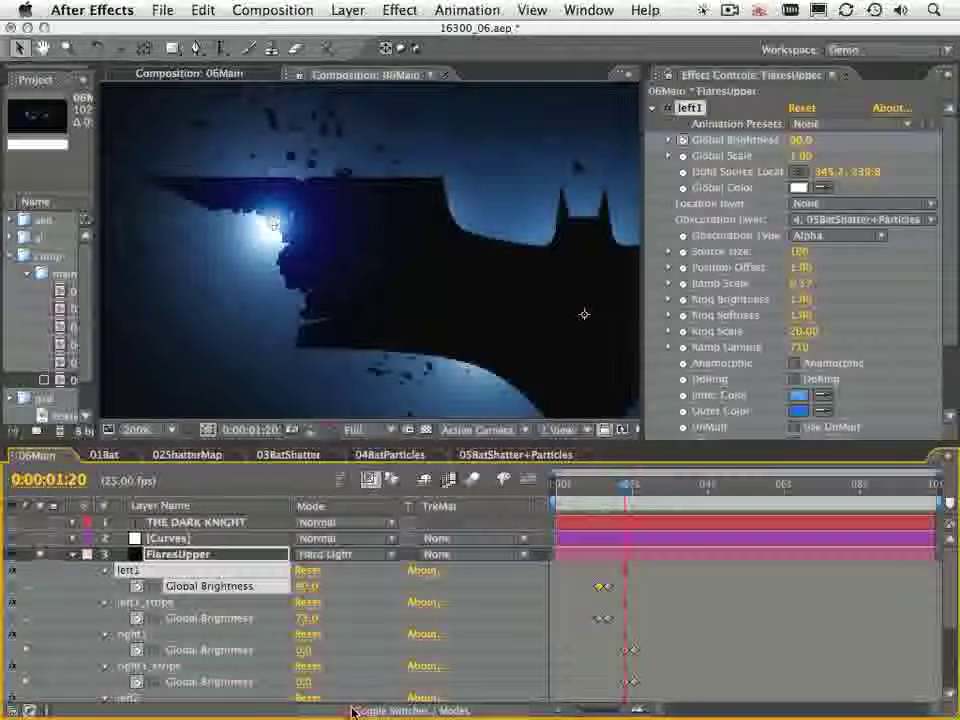
# Try the Normal blending mode on FlaresUpper, and undo the mode change
pyautogui.click(362, 554)
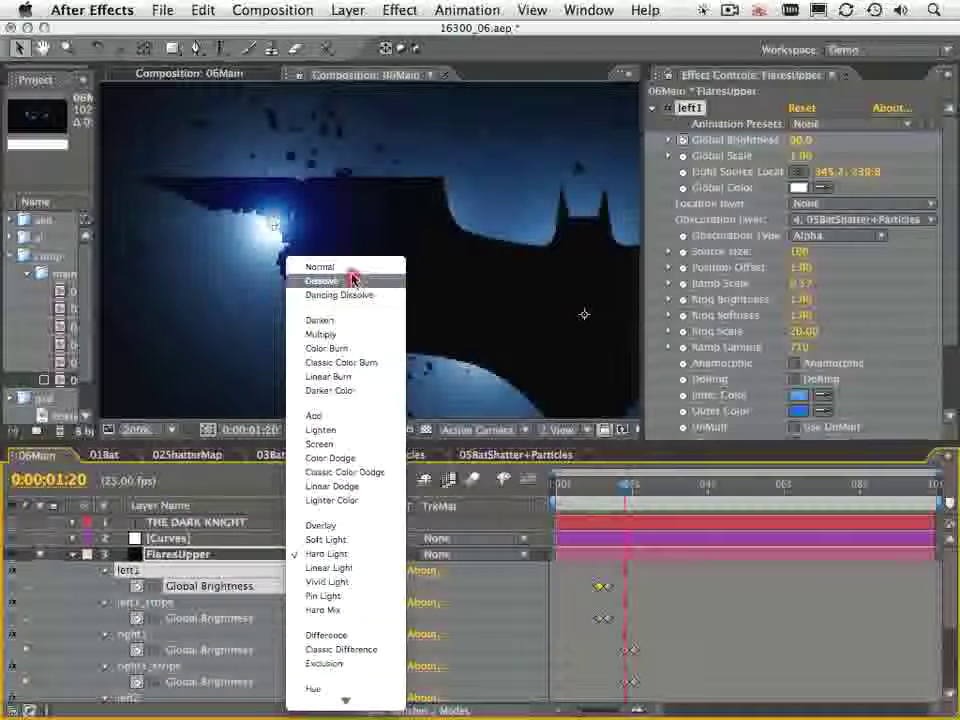
pyautogui.click(352, 281)
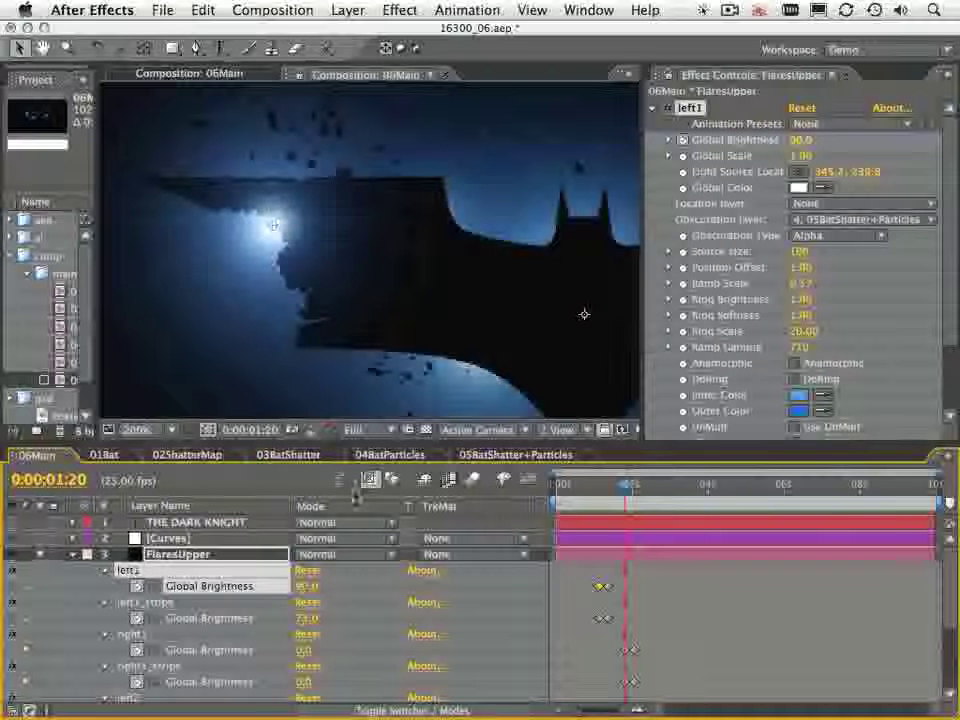
pyautogui.press('super+z')
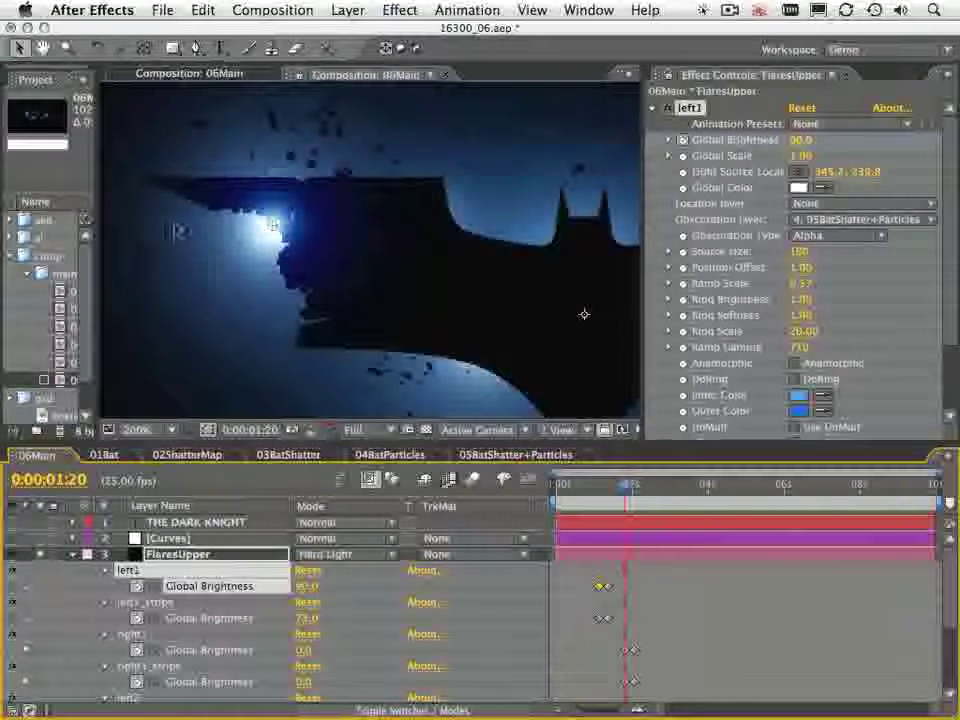
# Move to 0:00:01:12, collapse FlaresUpper's properties, and return the composition view to the whole bat
pyautogui.moveTo(602, 484)
pyautogui.mouseDown()
pyautogui.moveTo(594, 484)
pyautogui.moveTo(611, 493)
pyautogui.mouseUp()
pyautogui.click(72, 556)
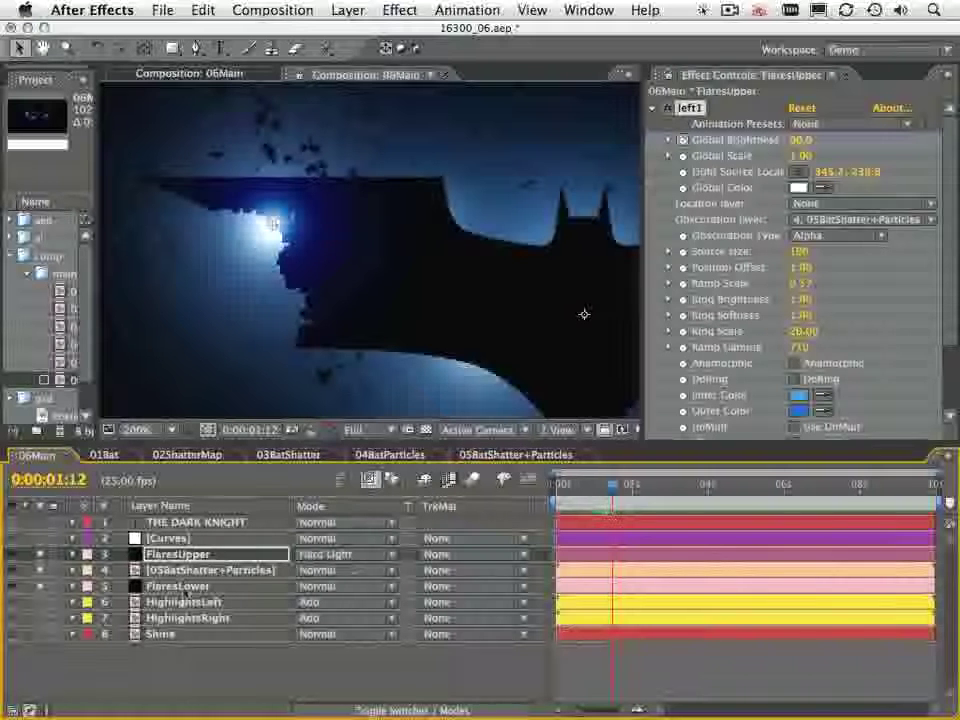
pyautogui.press(',')
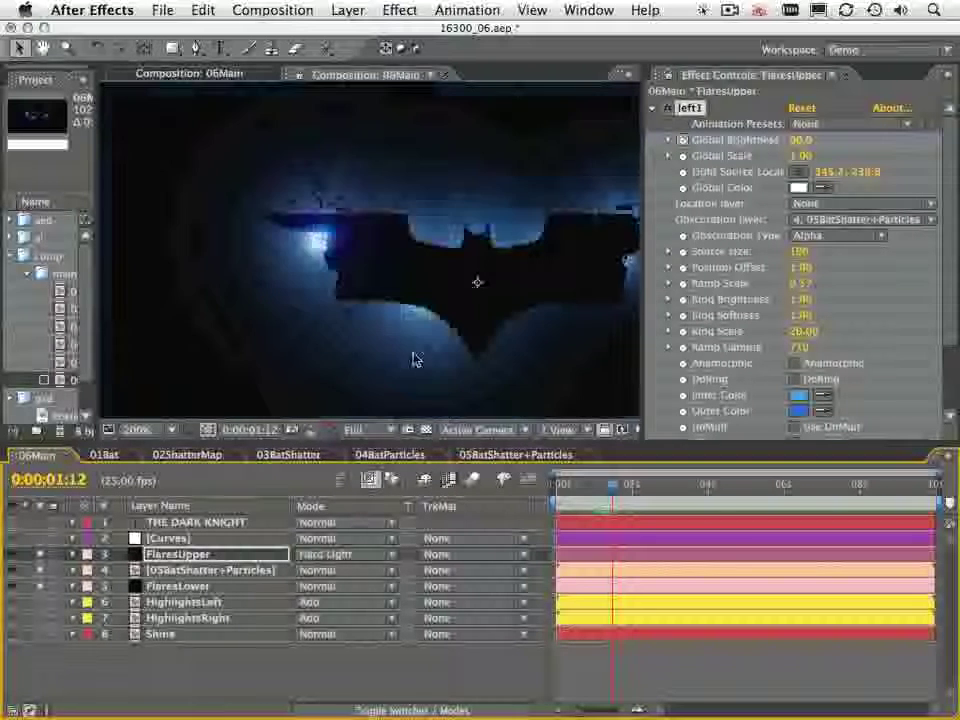
# Move to 0:00:04:03 and rearrange the workspace to show both the project items and a wide composition view
pyautogui.press('space')
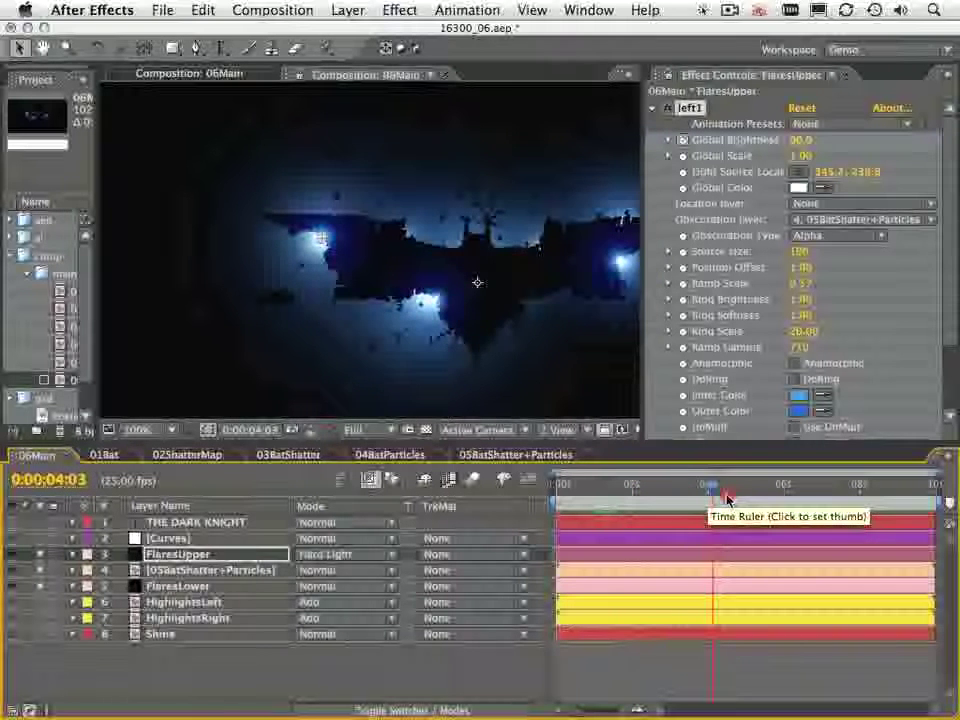
pyautogui.moveTo(514, 332); pyautogui.dragTo(332, 325)
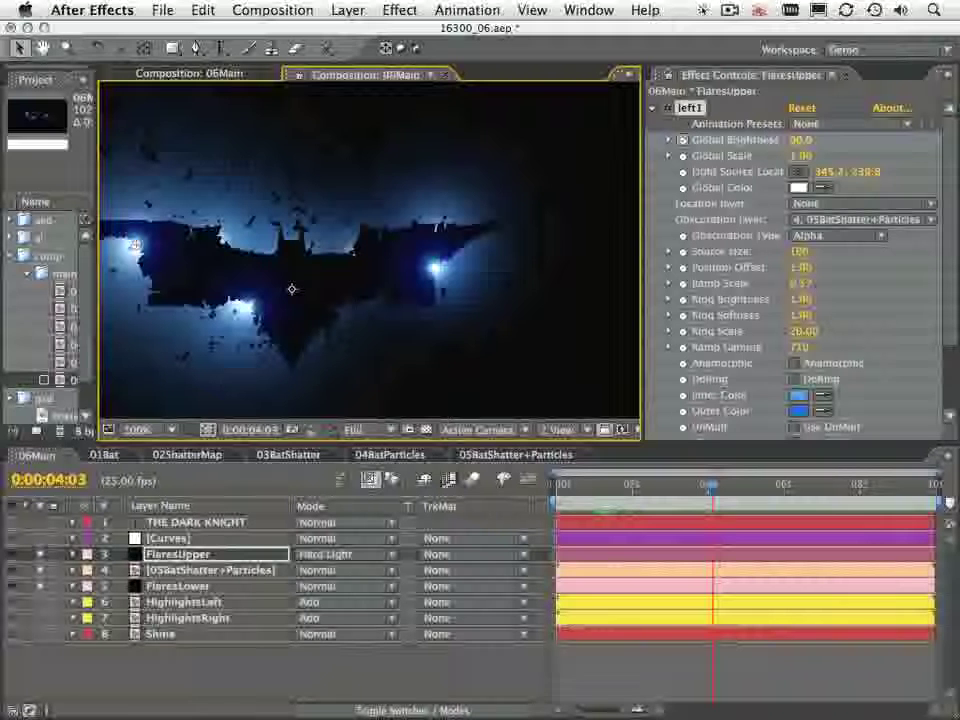
pyautogui.moveTo(98, 381); pyautogui.dragTo(335, 381)
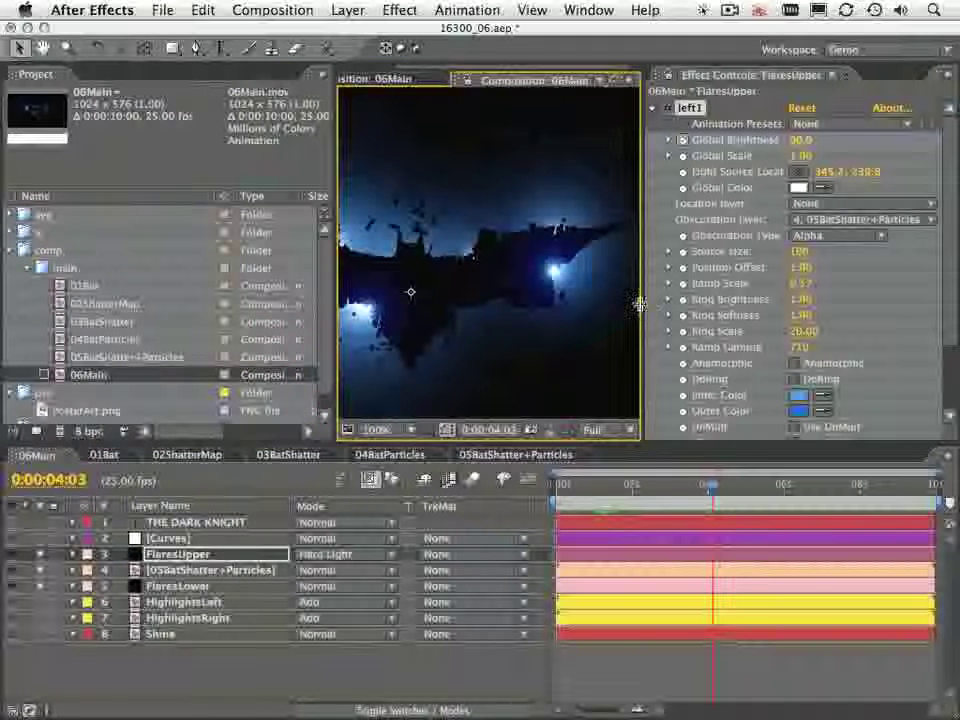
pyautogui.moveTo(639, 304); pyautogui.dragTo(879, 320)
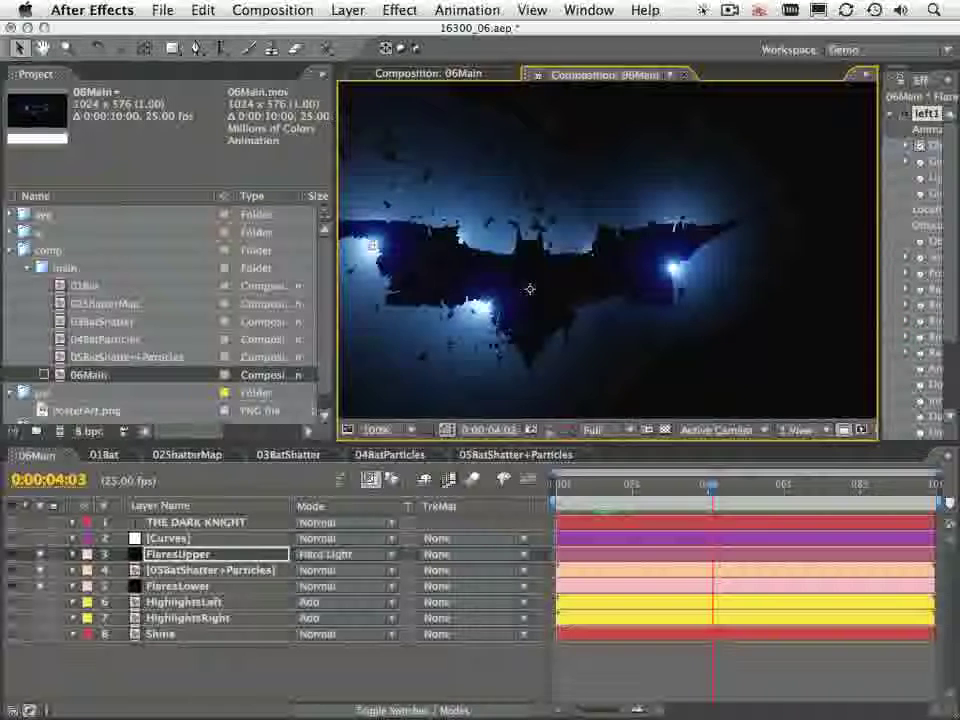
# Solo the Shine layer by itself at 0:00:04:03, and widen the composition view to examine its masked light rays
pyautogui.click(162, 637)
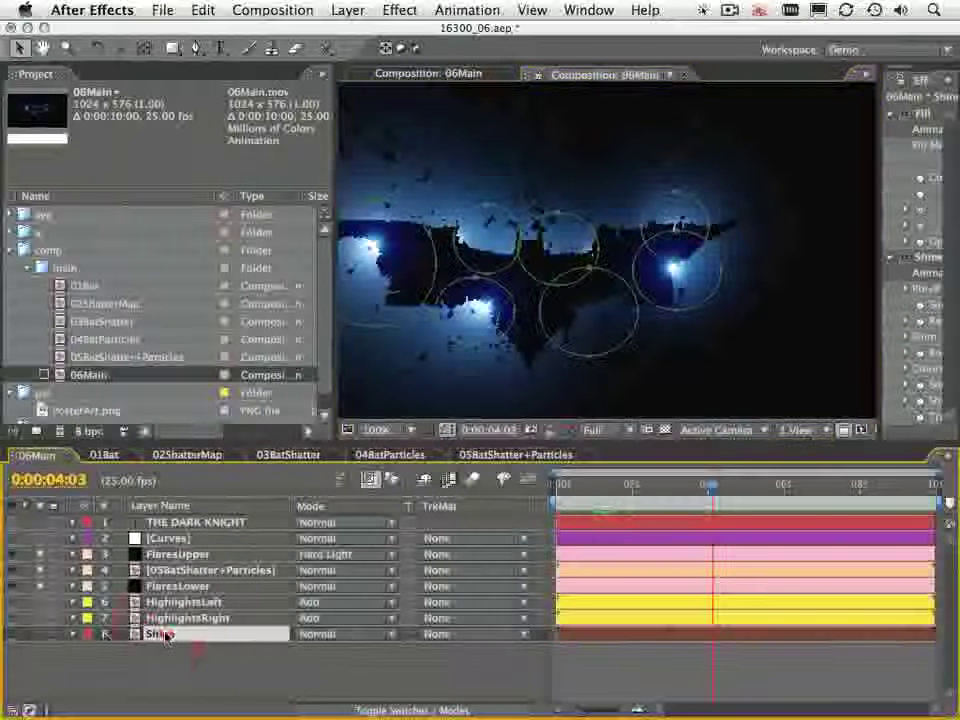
pyautogui.click(42, 635)
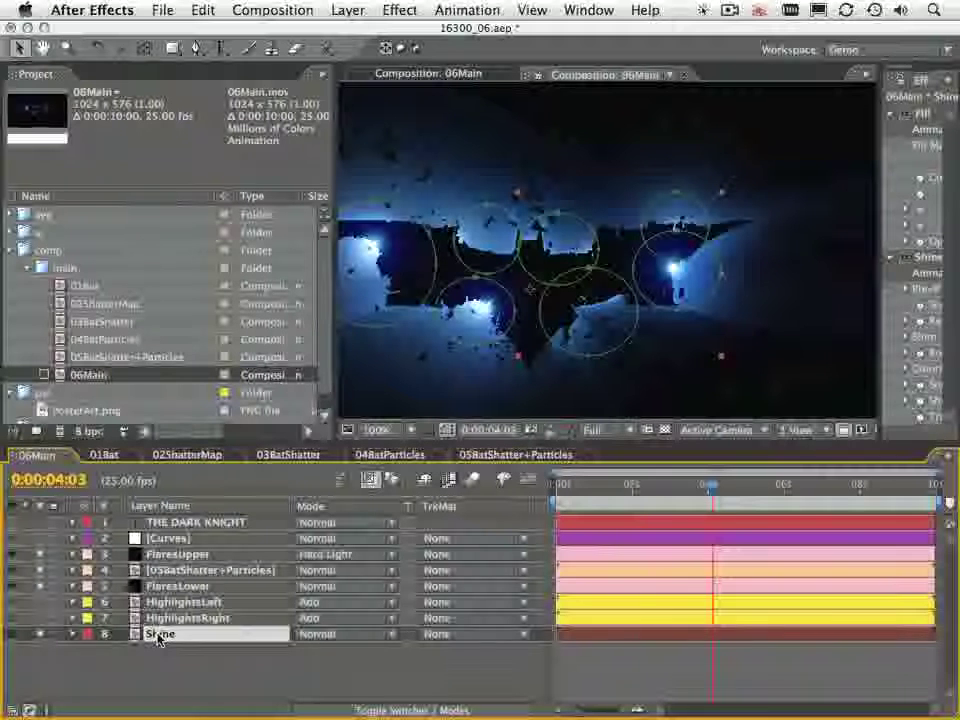
pyautogui.click(40, 636)
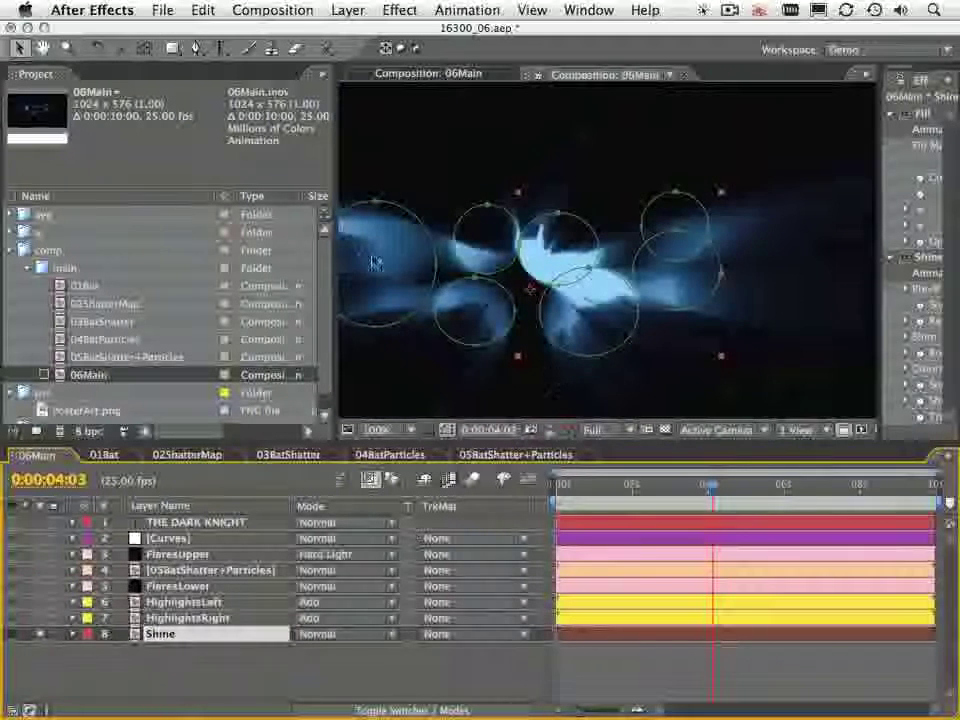
pyautogui.moveTo(336, 260); pyautogui.dragTo(120, 249)
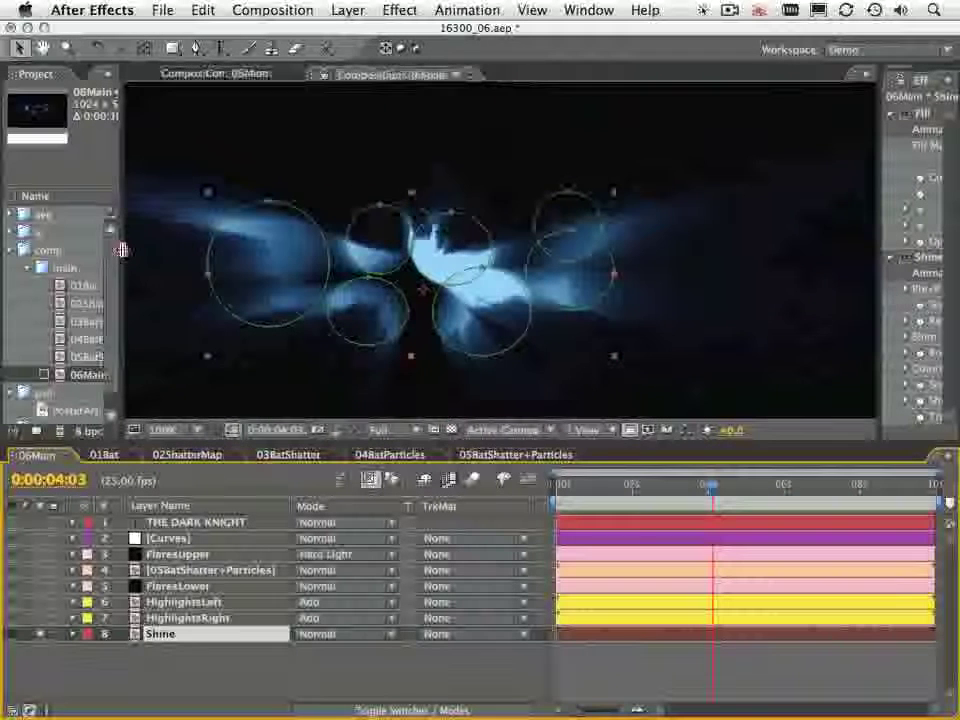
pyautogui.click(121, 248)
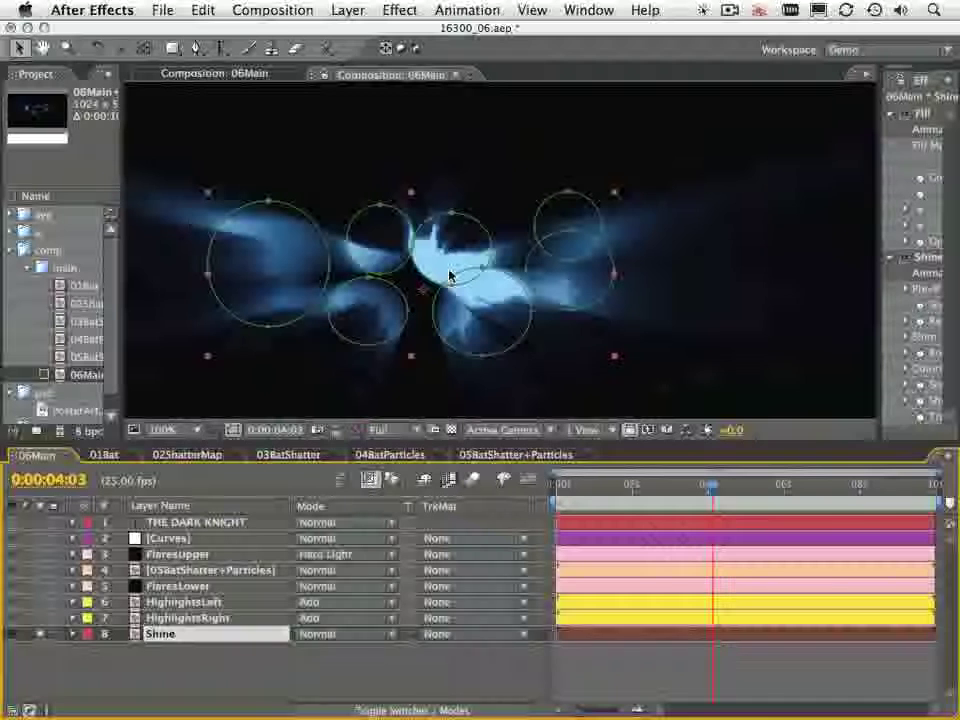
# Reveal the effects applied to the Shine layer and select its Shine effect
pyautogui.press('e')
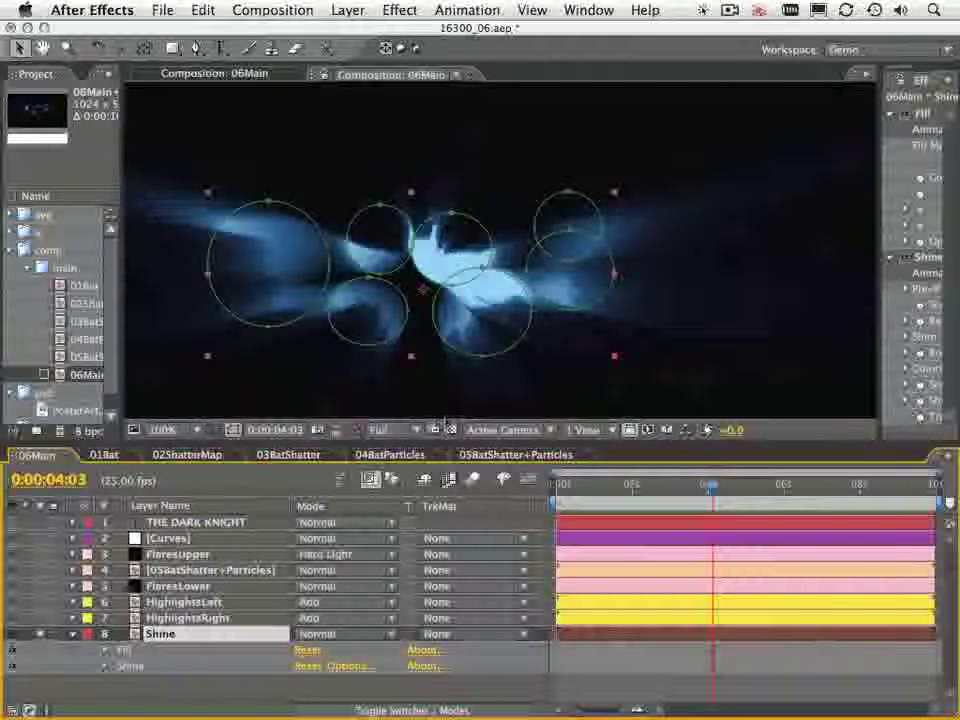
pyautogui.moveTo(122, 650)
pyautogui.mouseDown()
pyautogui.moveTo(142, 657)
pyautogui.moveTo(130, 663)
pyautogui.mouseUp()
pyautogui.click(140, 666)
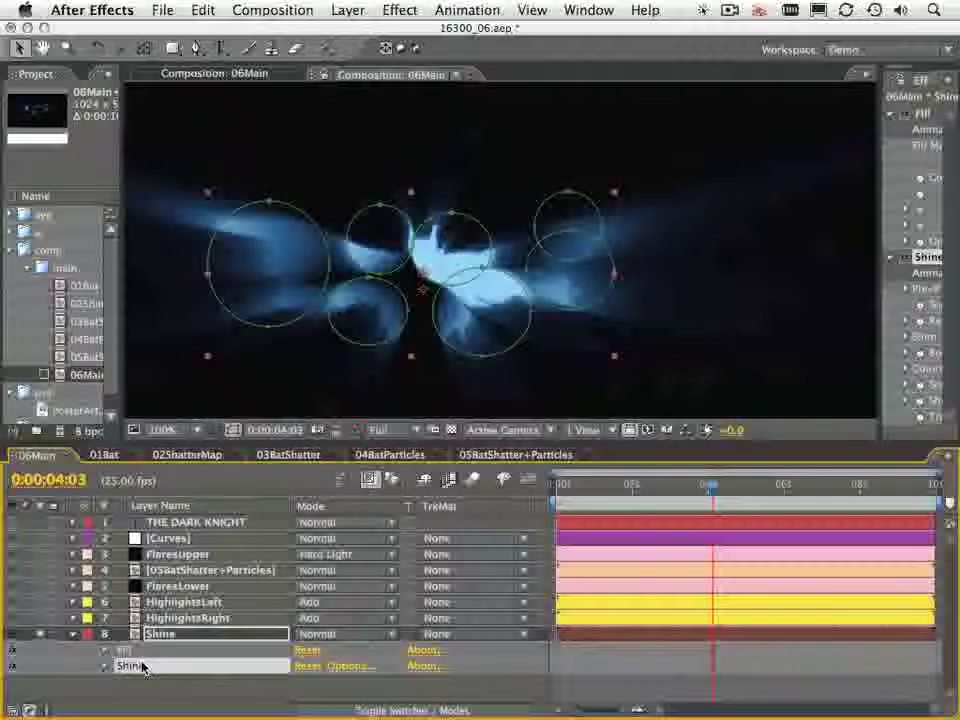
# Try the None mode on all seven masks of the Shine layer, and inspect the full composite without the masks
pyautogui.press('m')
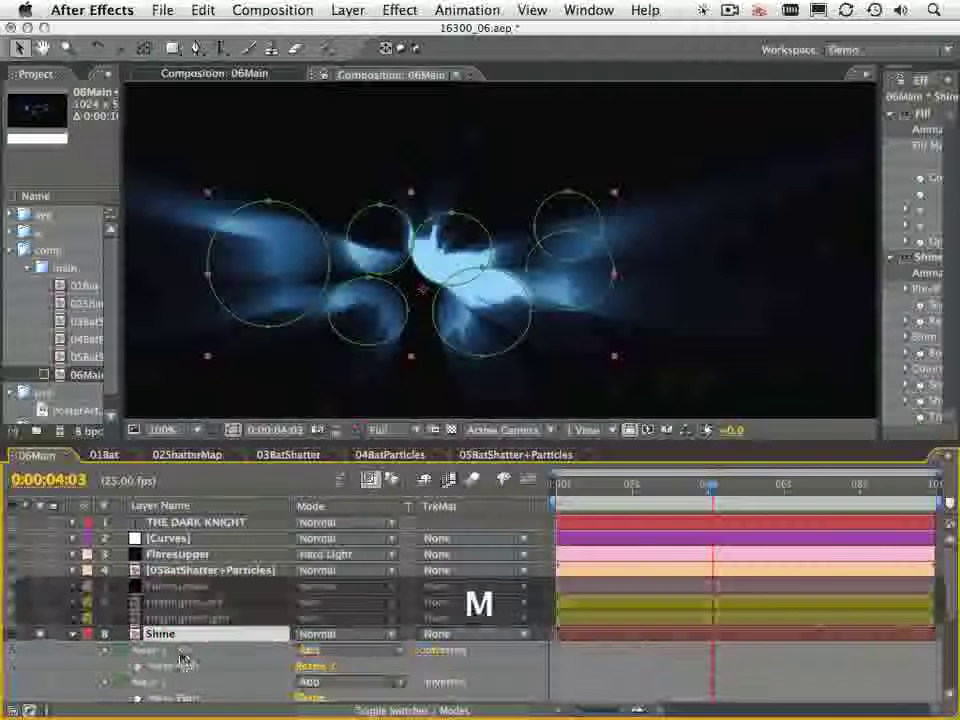
pyautogui.press('`')
pyautogui.click(150, 268)
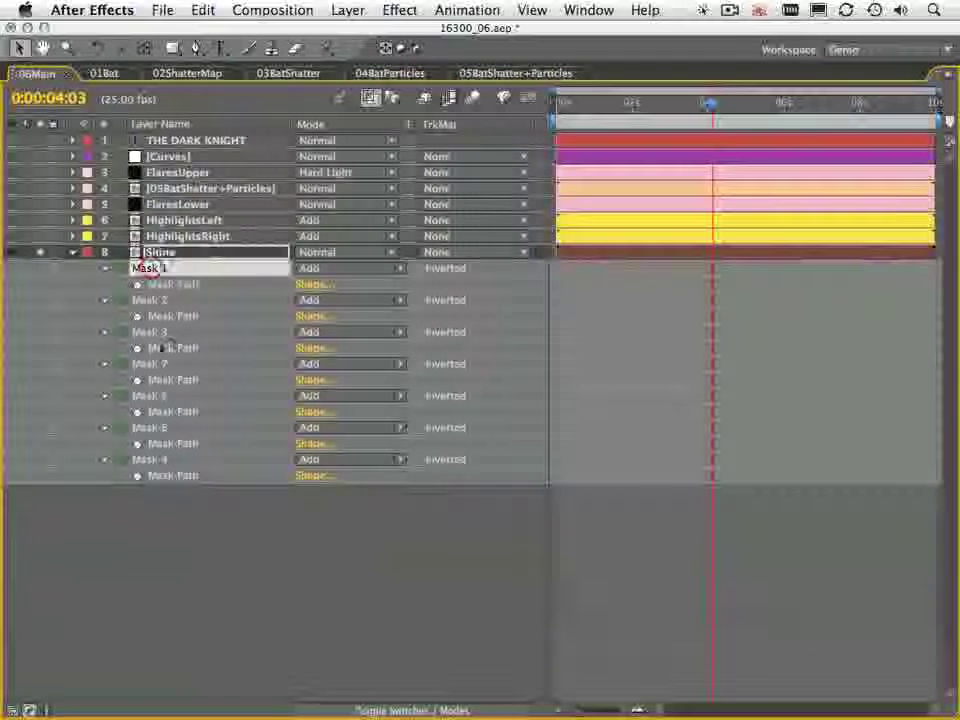
pyautogui.keyDown('shift'); pyautogui.click(152, 466); pyautogui.keyUp('shift')
pyautogui.click(336, 272)
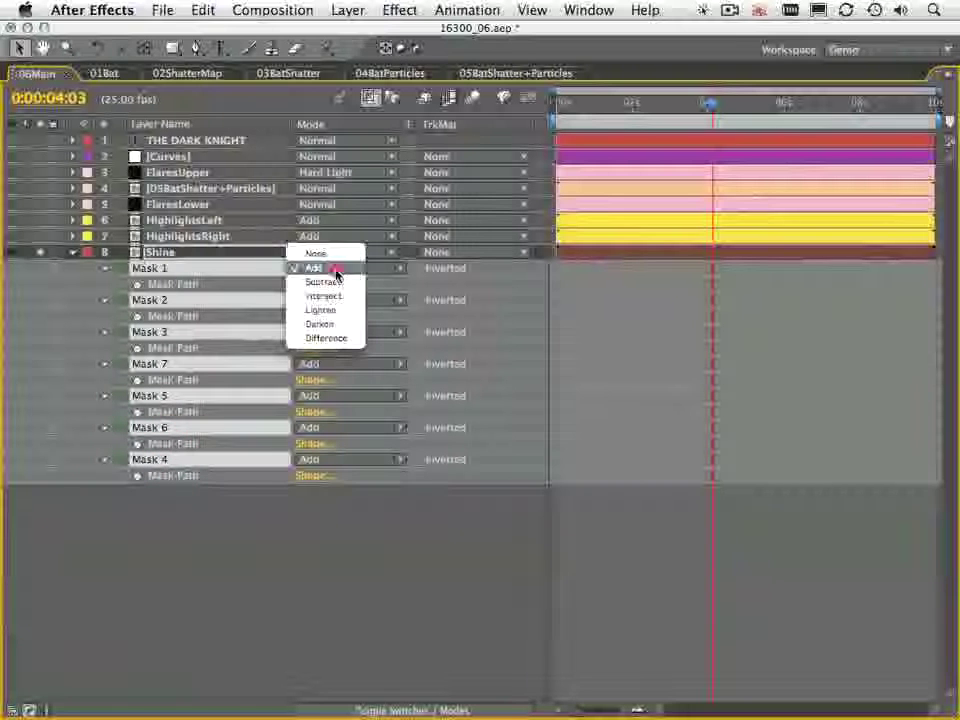
pyautogui.click(330, 254)
pyautogui.press('`')
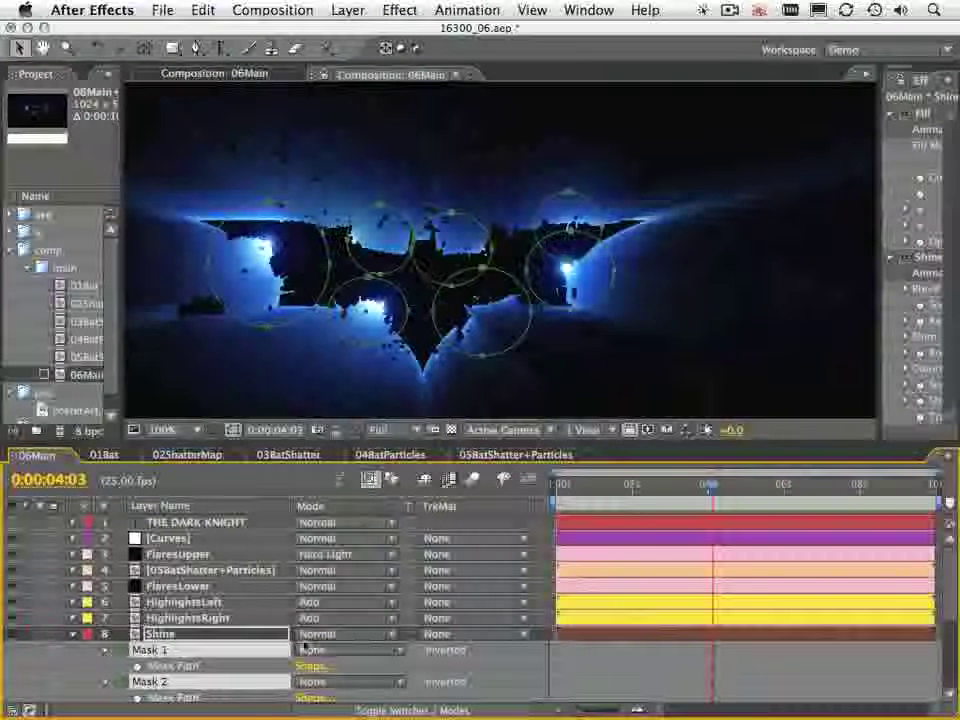
pyautogui.click(690, 667)
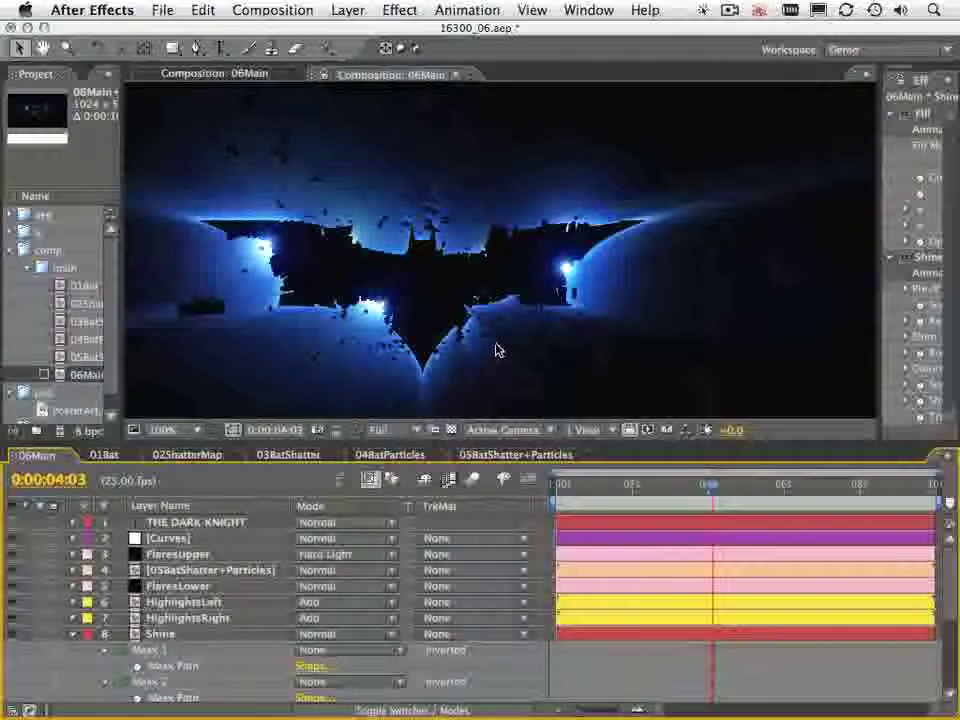
pyautogui.scroll(-1, 497, 350)
pyautogui.scroll(1, 497, 350)
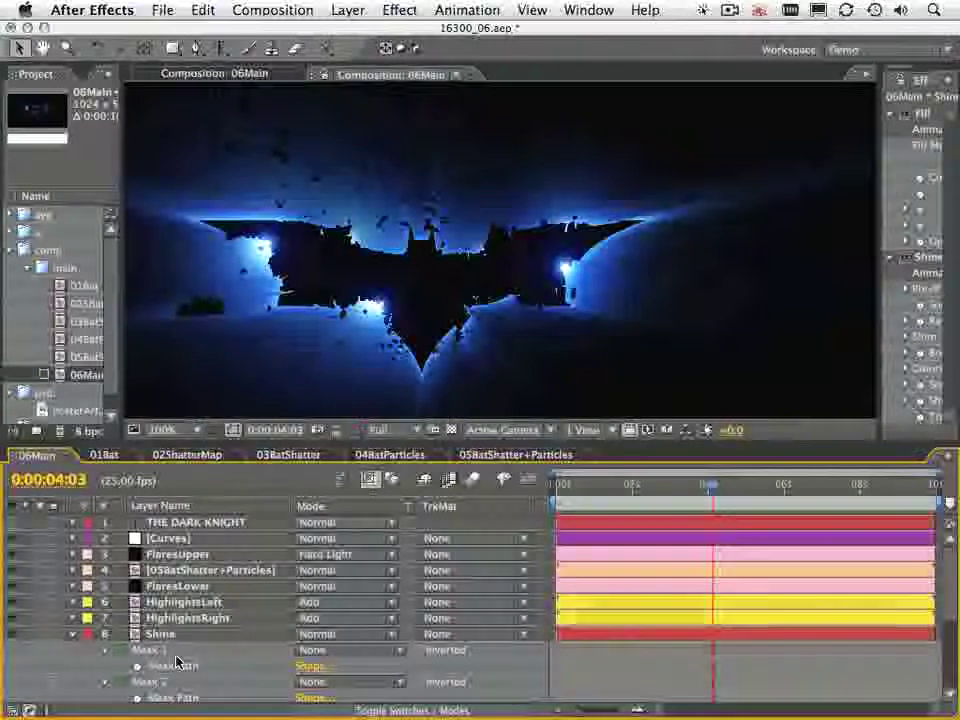
# Set all seven Shine masks back to Add mode, check the bat's lit edges, and collapse the Shine layer
pyautogui.press('`')
pyautogui.keyDown('shift'); pyautogui.click(152, 459); pyautogui.keyUp('shift')
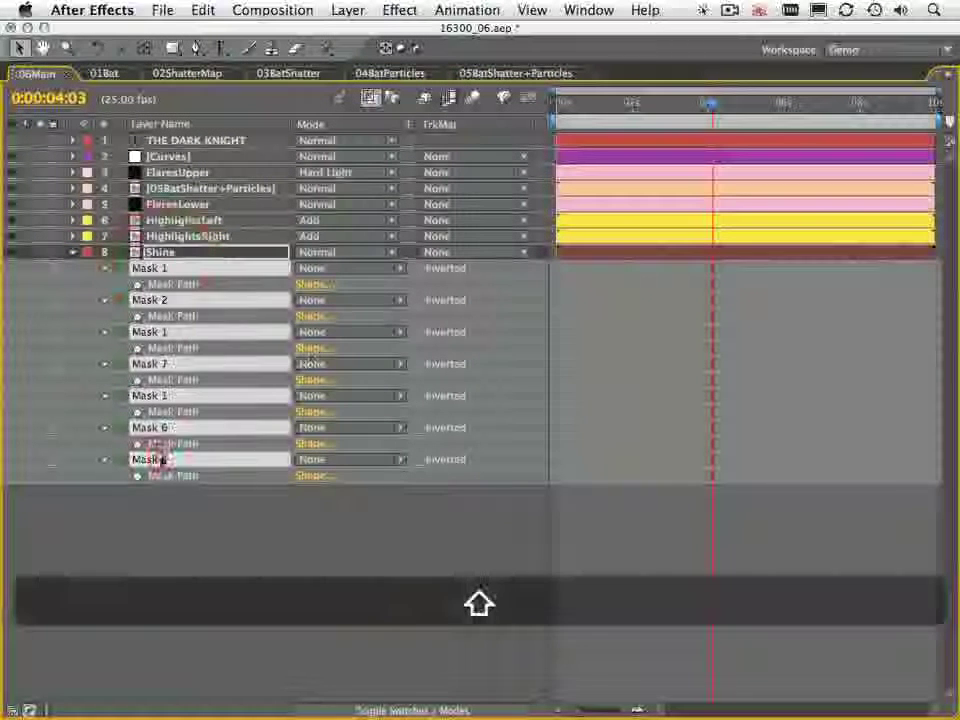
pyautogui.click(332, 270)
pyautogui.click(332, 284)
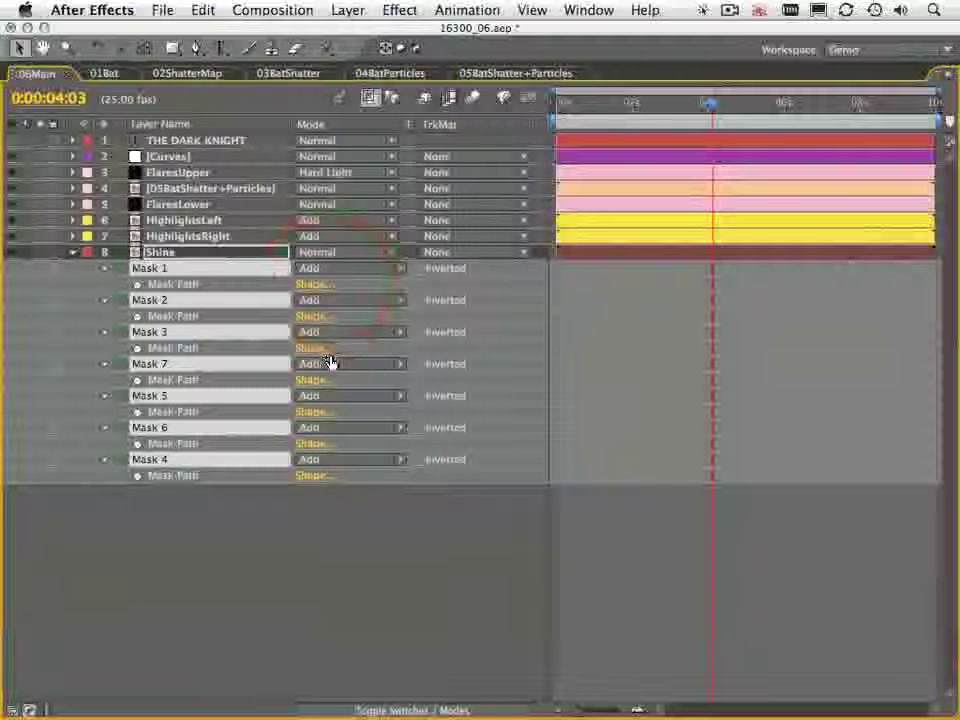
pyautogui.press('`')
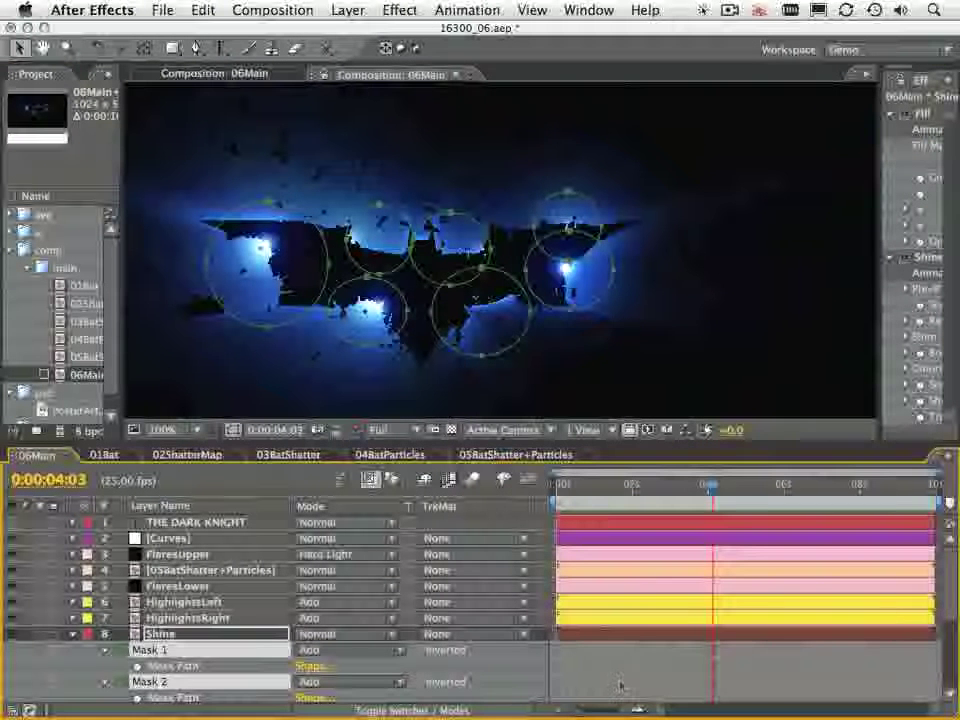
pyautogui.click(620, 685)
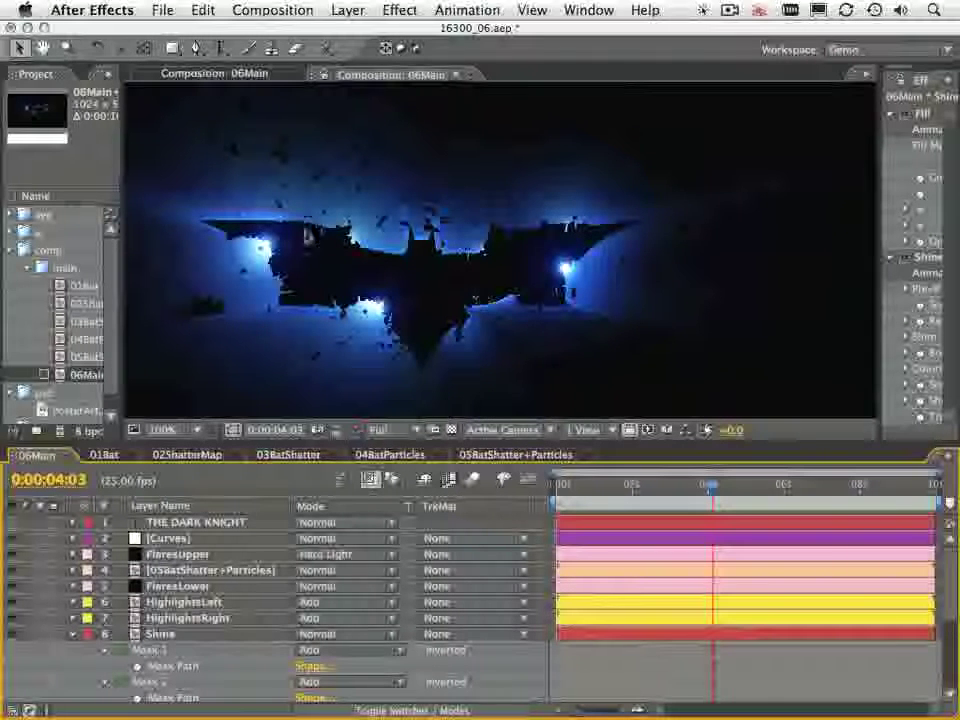
pyautogui.press(',')
pyautogui.press('.')
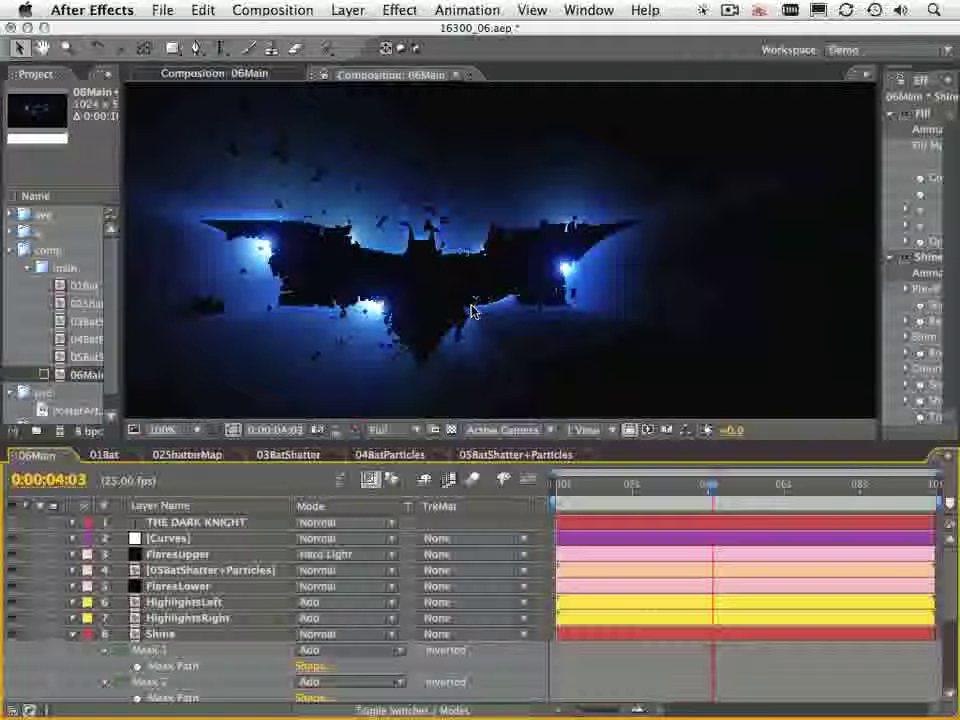
pyautogui.click(72, 634)
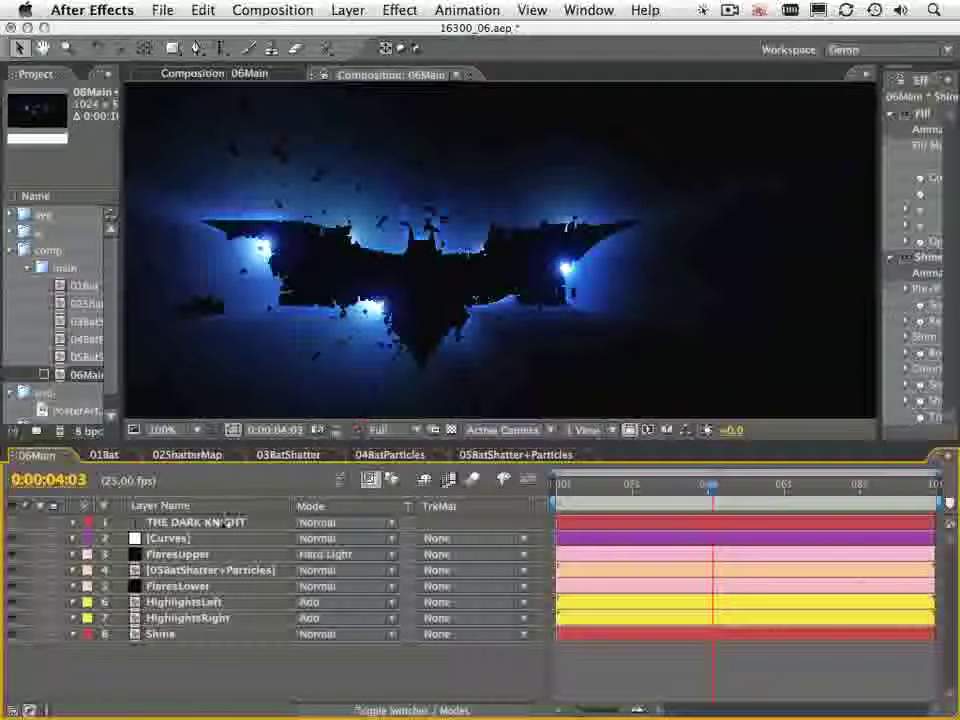
# Solo the HighlightsLeft and HighlightsRight layers, and reveal the effects applied to HighlightsRight
pyautogui.click(190, 618)
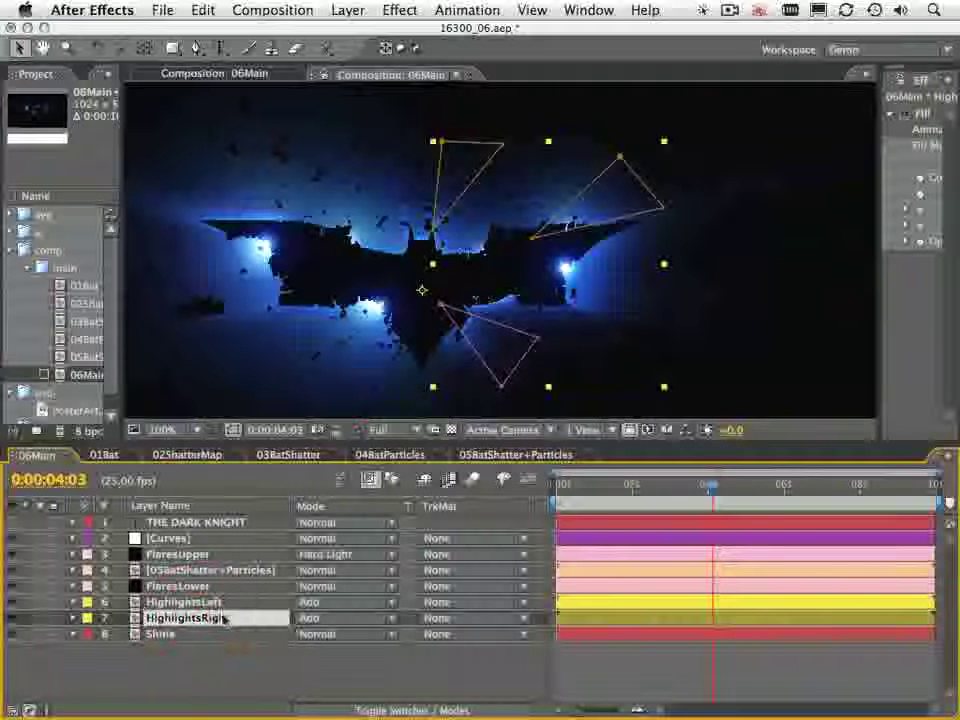
pyautogui.click(40, 604)
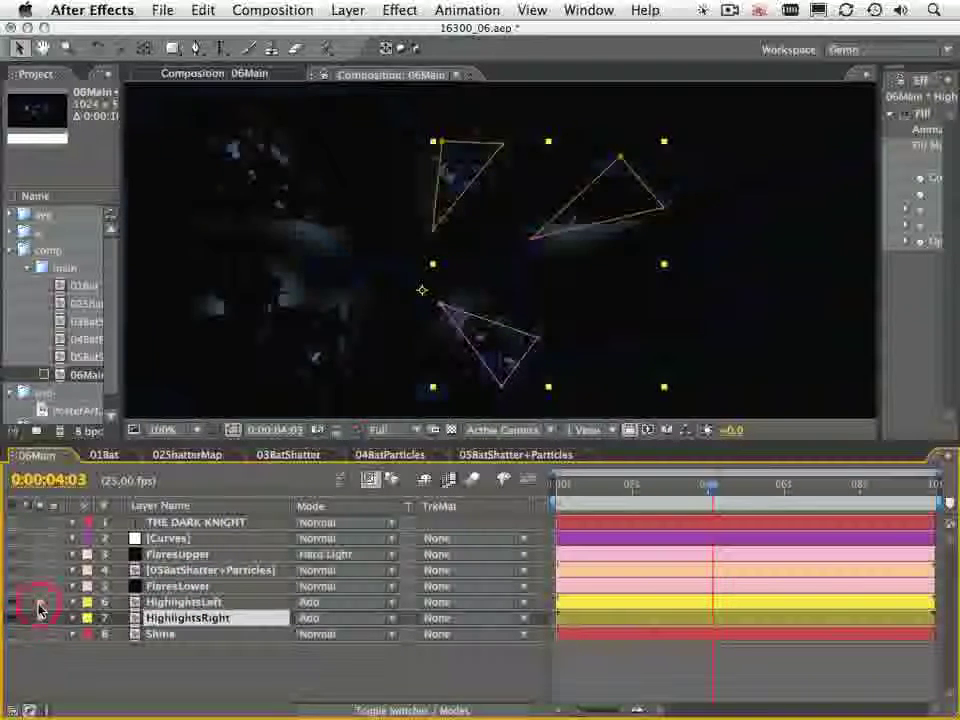
pyautogui.click(168, 652)
pyautogui.click(178, 621)
pyautogui.moveTo(178, 621); pyautogui.dragTo(178, 625)
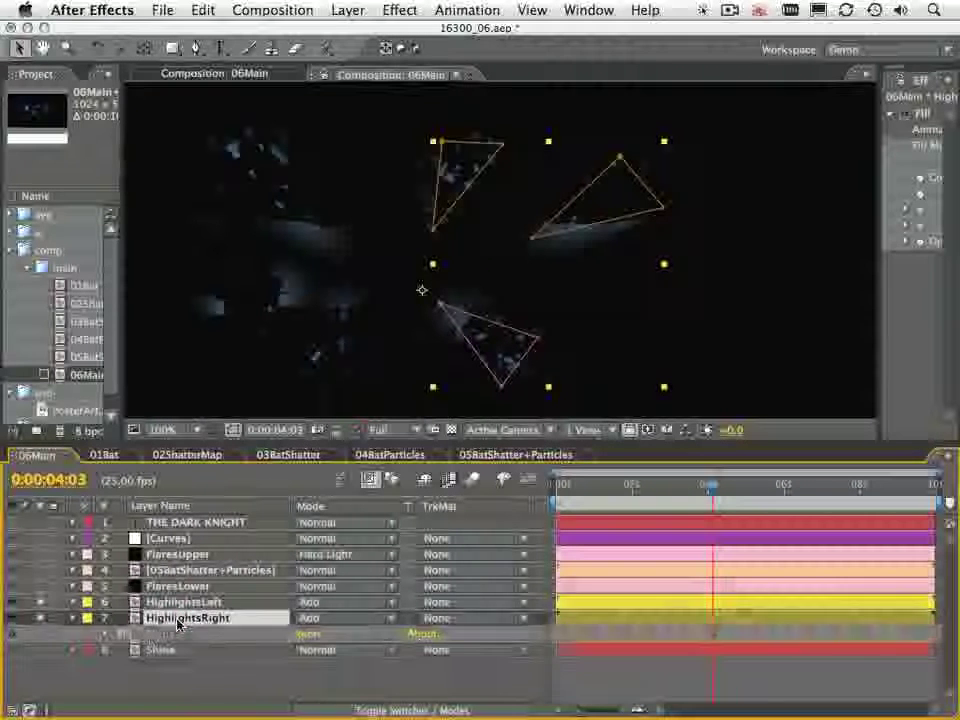
pyautogui.press('e')
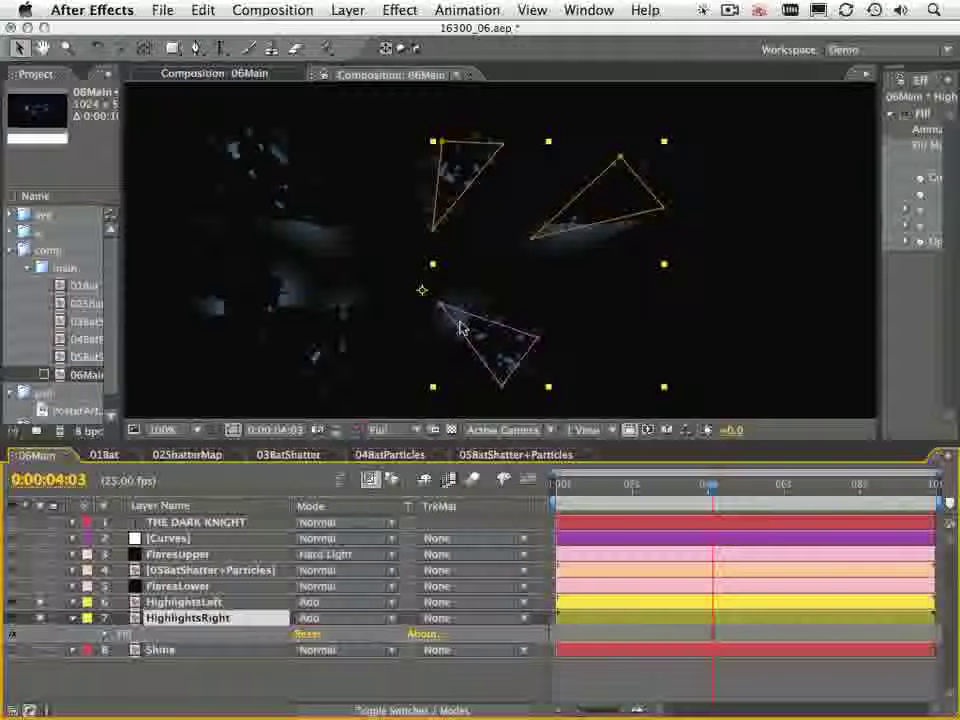
# Collapse HighlightsRight's effects, and turn off the solo on both highlights layers to show the full composite
pyautogui.click(73, 618)
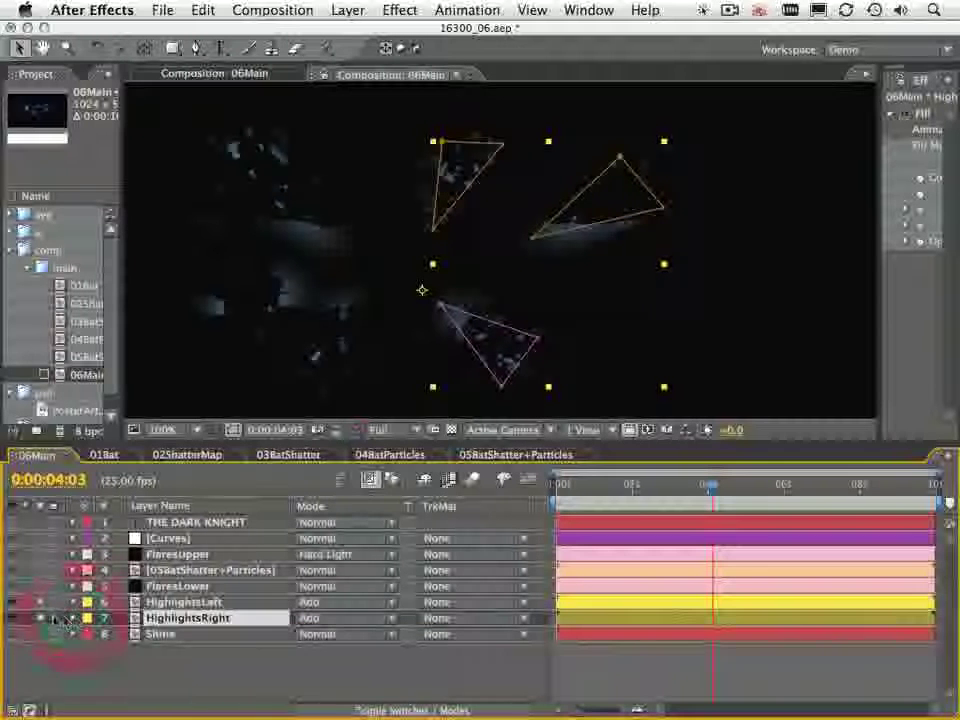
pyautogui.click(40, 618)
pyautogui.click(155, 634)
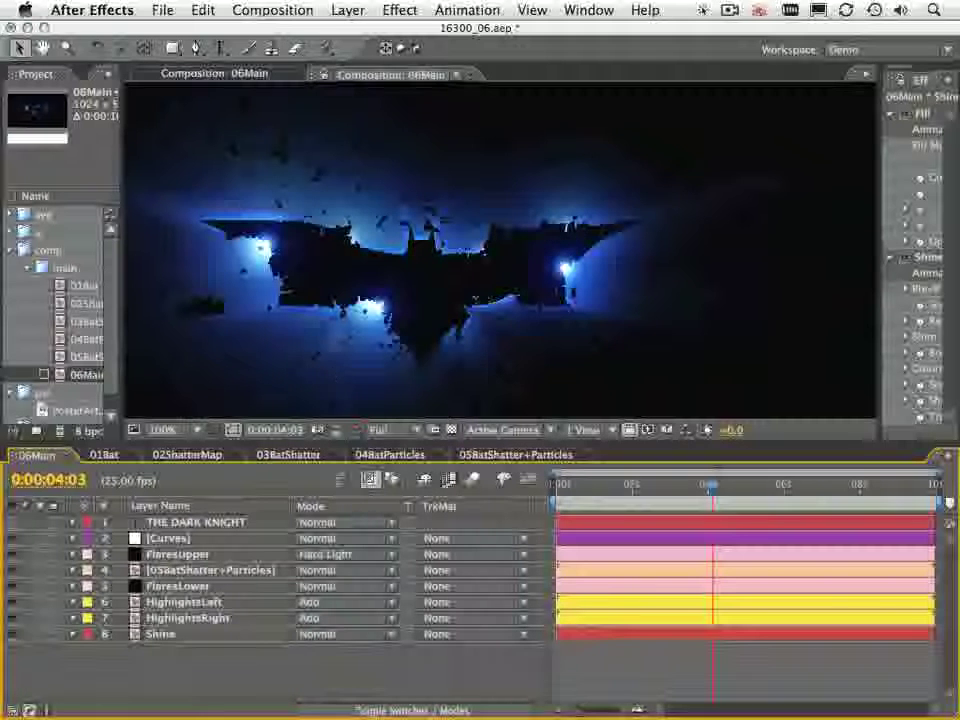
# Try shifting the HighlightsRight layer out of alignment with the particles up close, and undo the moves
pyautogui.click(185, 618)
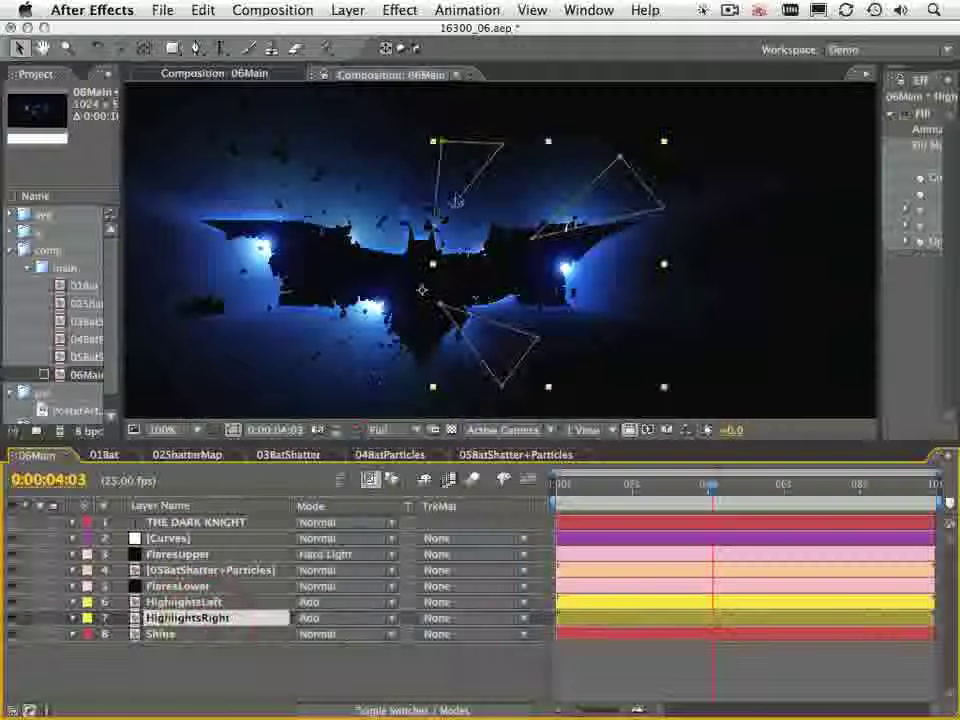
pyautogui.scroll(4, 455, 185)
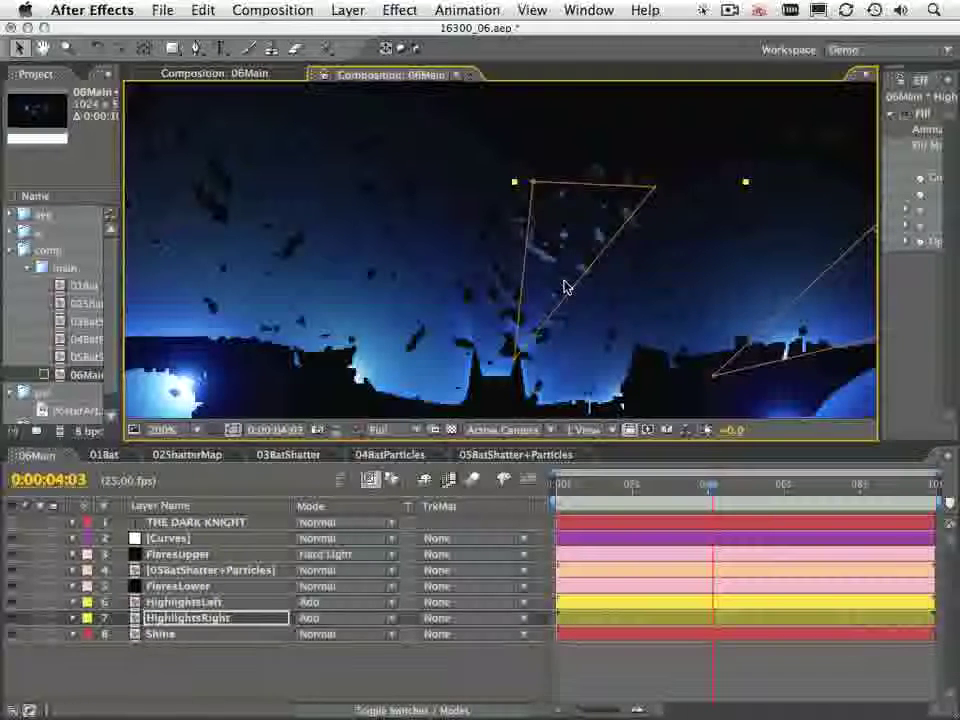
pyautogui.press('super+z')
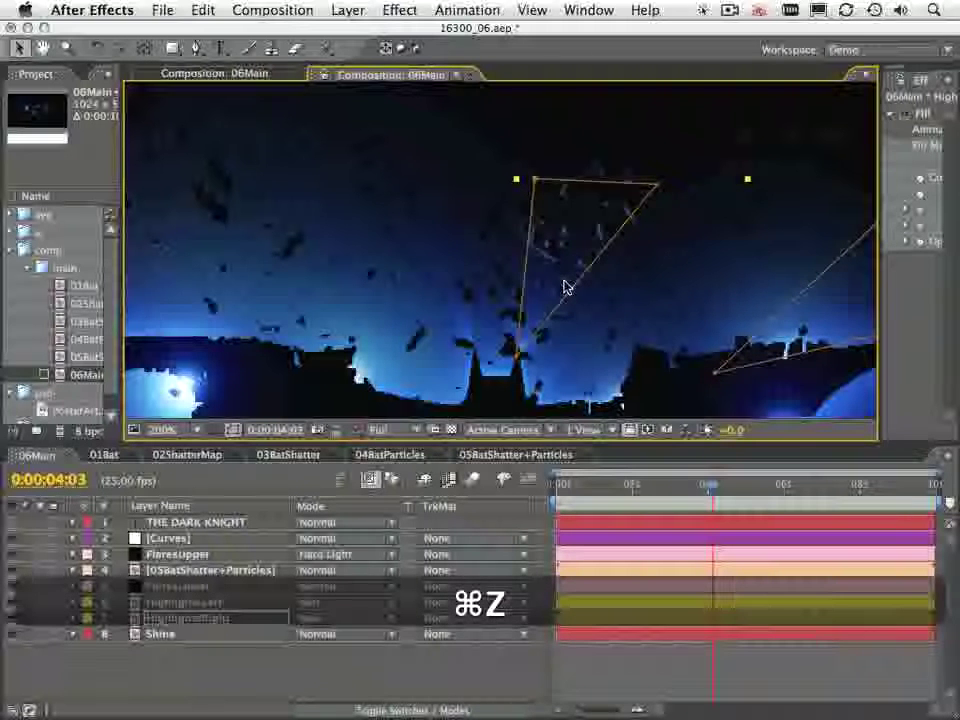
pyautogui.press('super+z')
pyautogui.press('super+z')
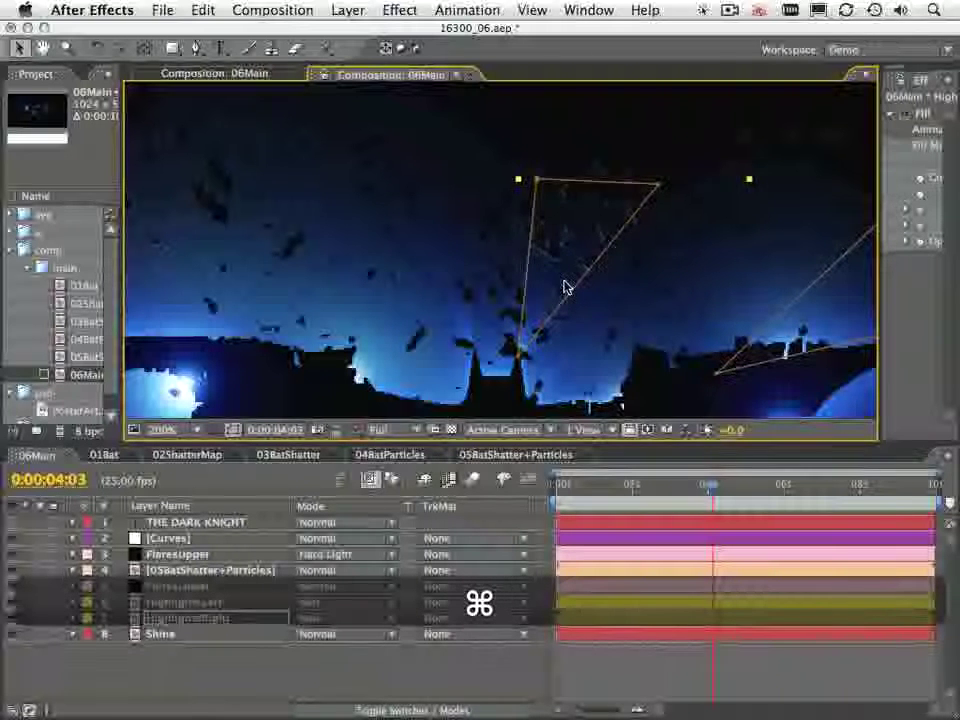
pyautogui.press('super+z')
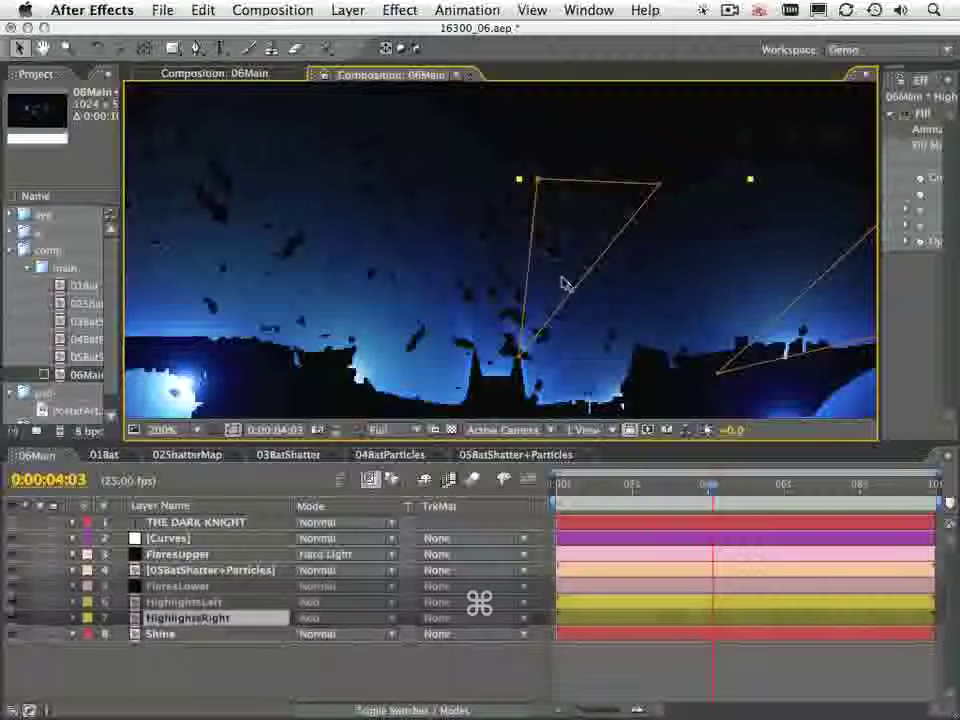
pyautogui.press(',')
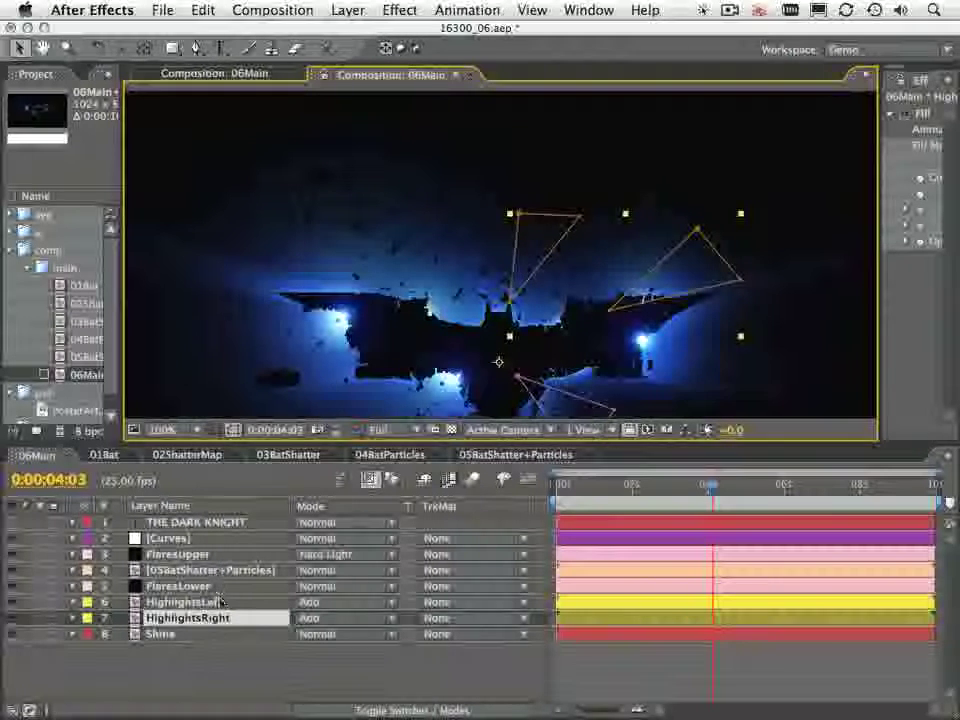
# Select the HighlightsLeft layer and inspect its masked highlights around the bat's left wing up close
pyautogui.click(185, 602)
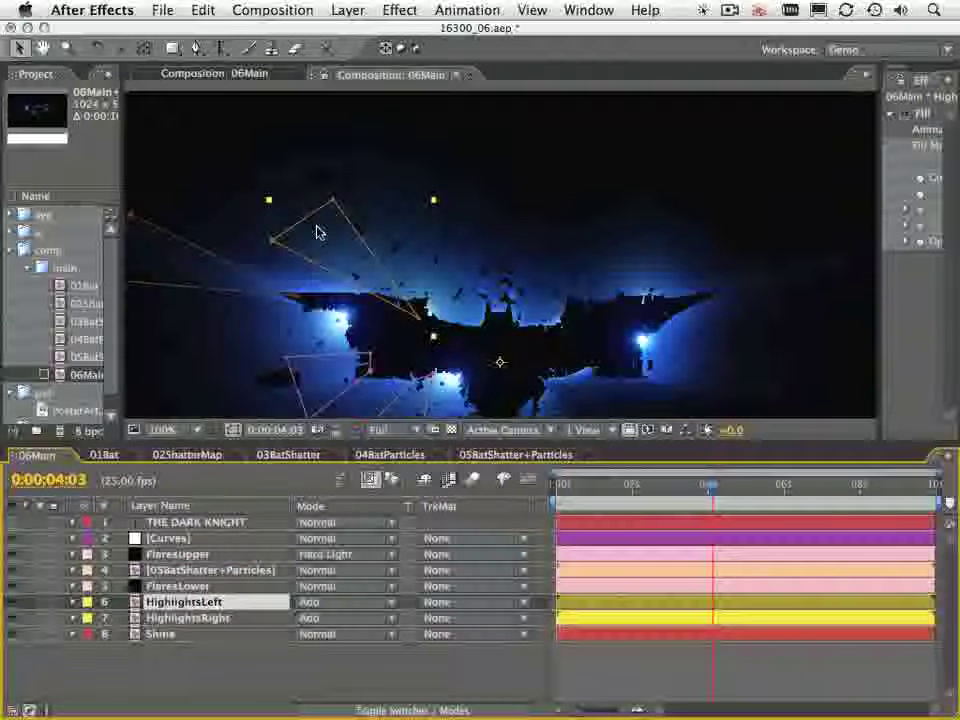
pyautogui.scroll(1, 316, 232)
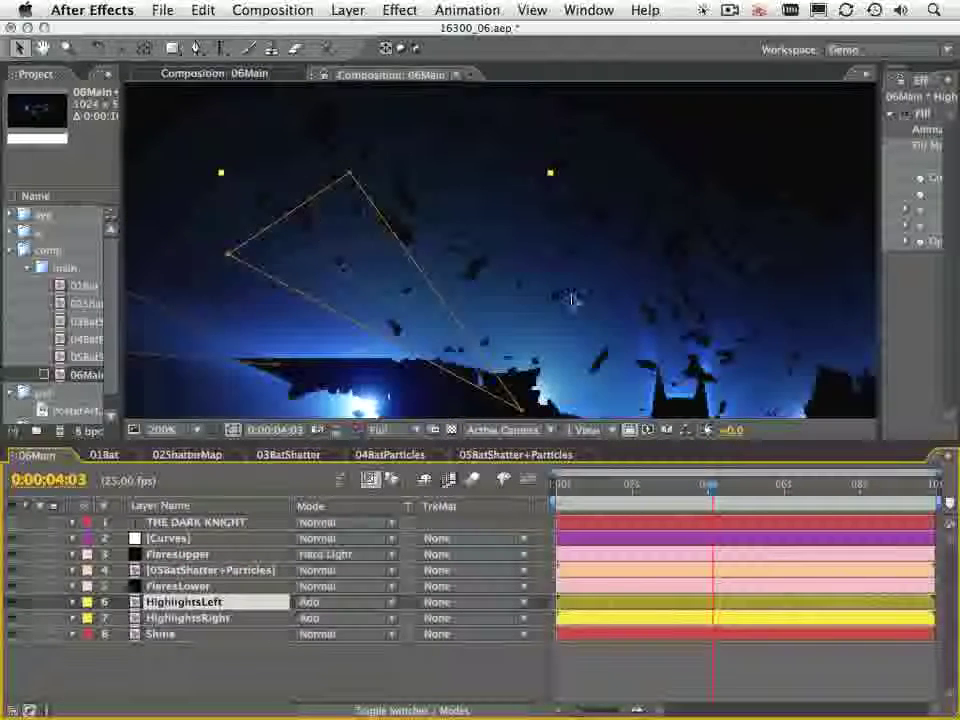
pyautogui.scroll(-1, 573, 300)
pyautogui.moveTo(533, 354); pyautogui.dragTo(520, 257)
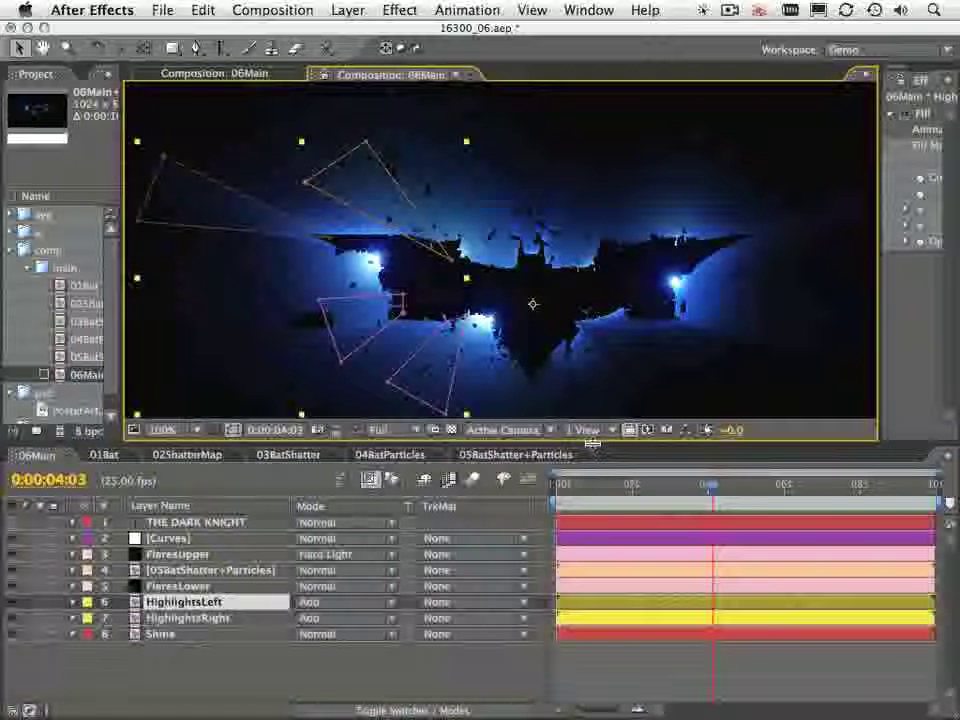
# Select the Curves adjustment layer and toggle its visibility off and on to compare the composite's color and contrast
pyautogui.click(180, 539)
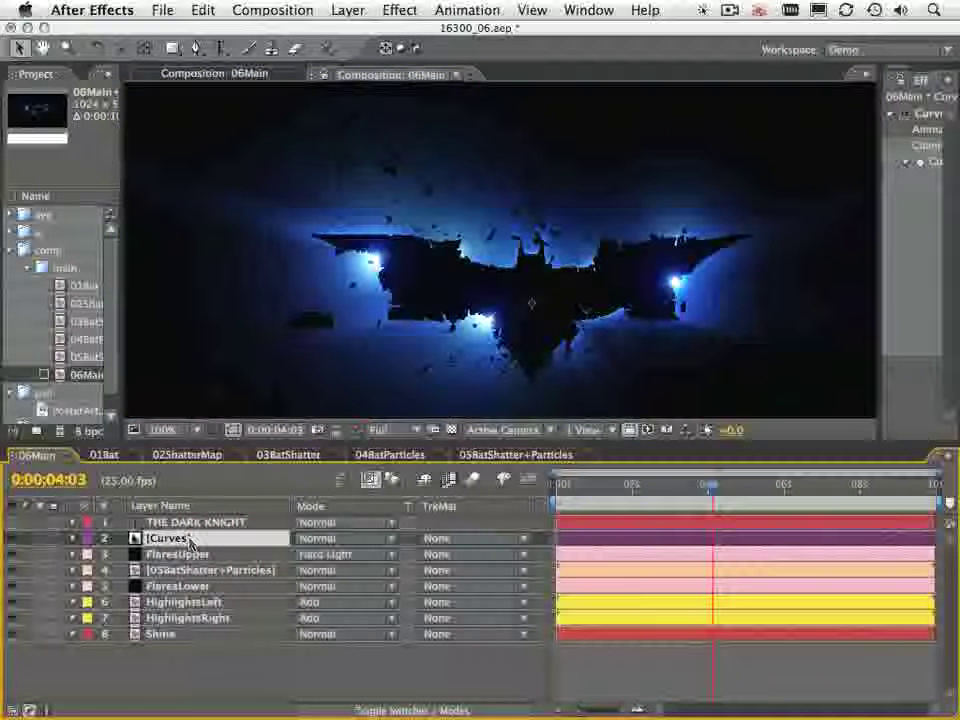
pyautogui.click(14, 539)
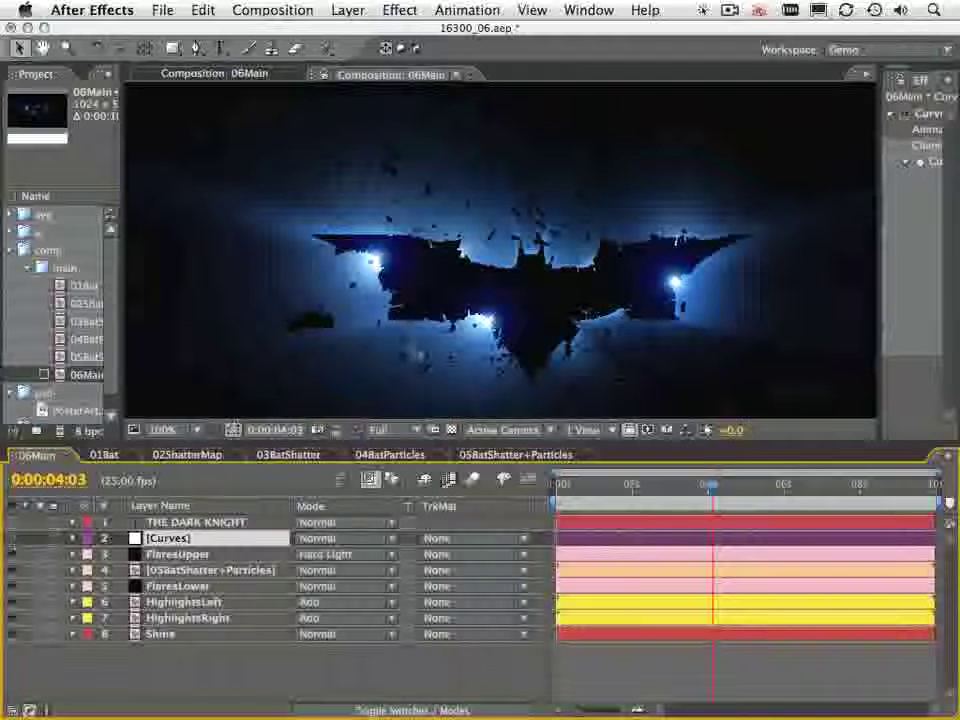
pyautogui.click(14, 539)
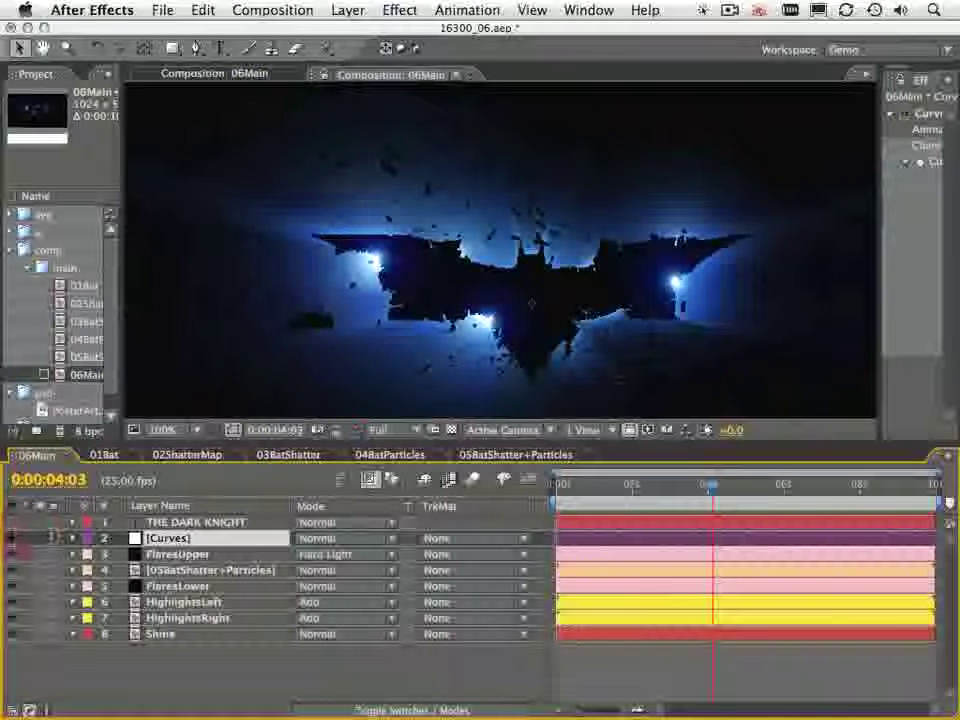
# Examine the Curves effect's RGB and Blue channel curves, undoing the trial change to the Blue curve
pyautogui.moveTo(880, 249); pyautogui.dragTo(594, 252)
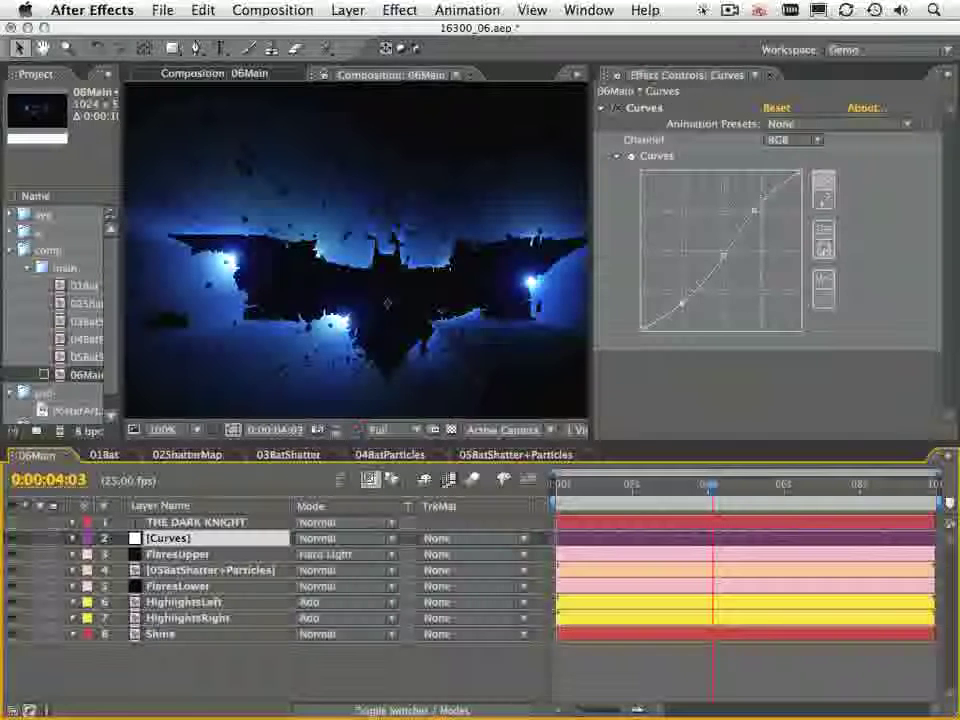
pyautogui.click(790, 140)
pyautogui.click(790, 180)
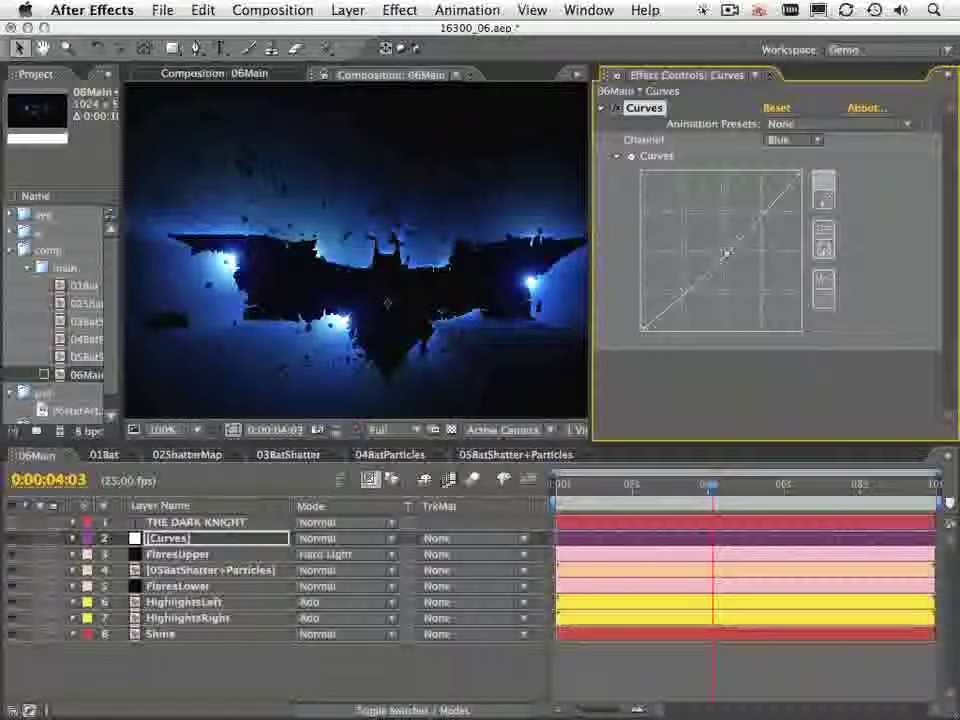
pyautogui.press('super+z')
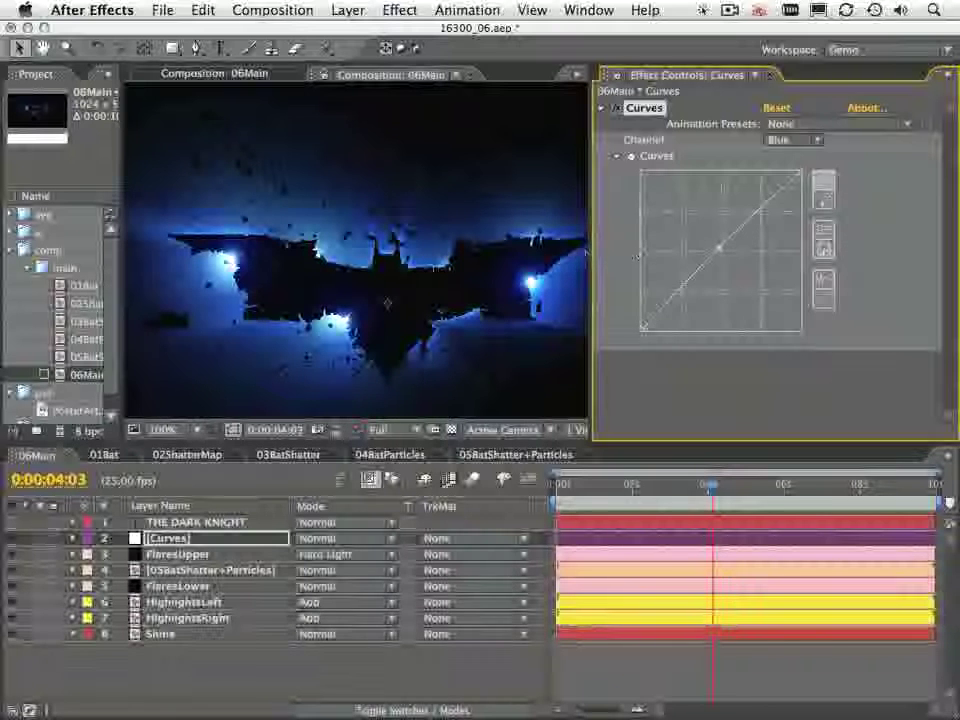
pyautogui.moveTo(592, 253); pyautogui.dragTo(757, 253)
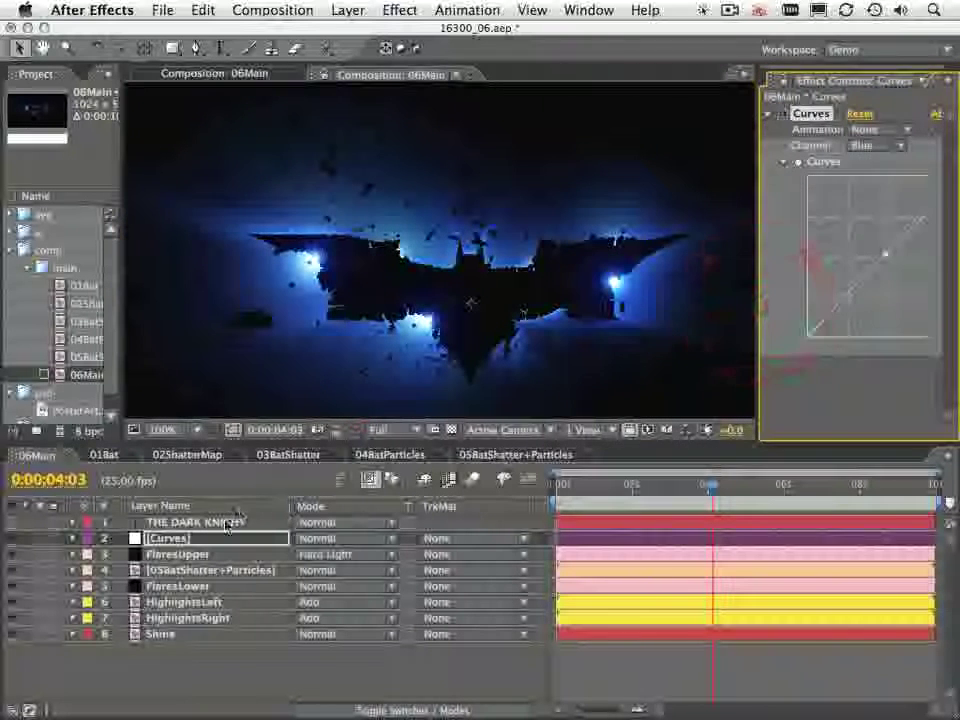
# Make the THE DARK KNIGHT text layer visible, and examine its Ramp effect settings and the gradient on the letters up close
pyautogui.click(212, 523)
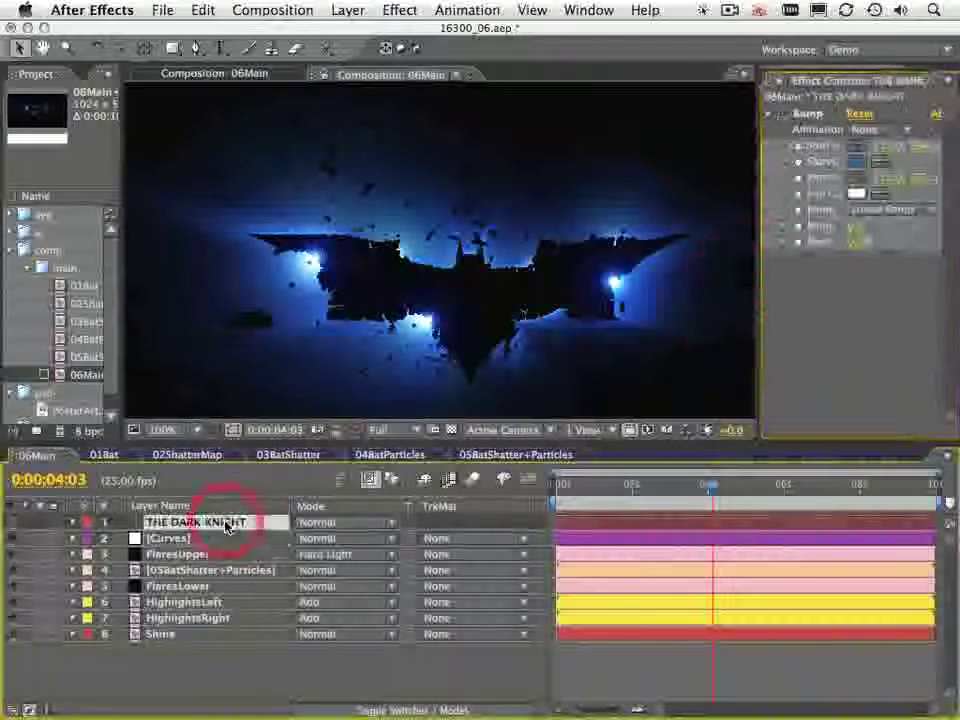
pyautogui.click(12, 523)
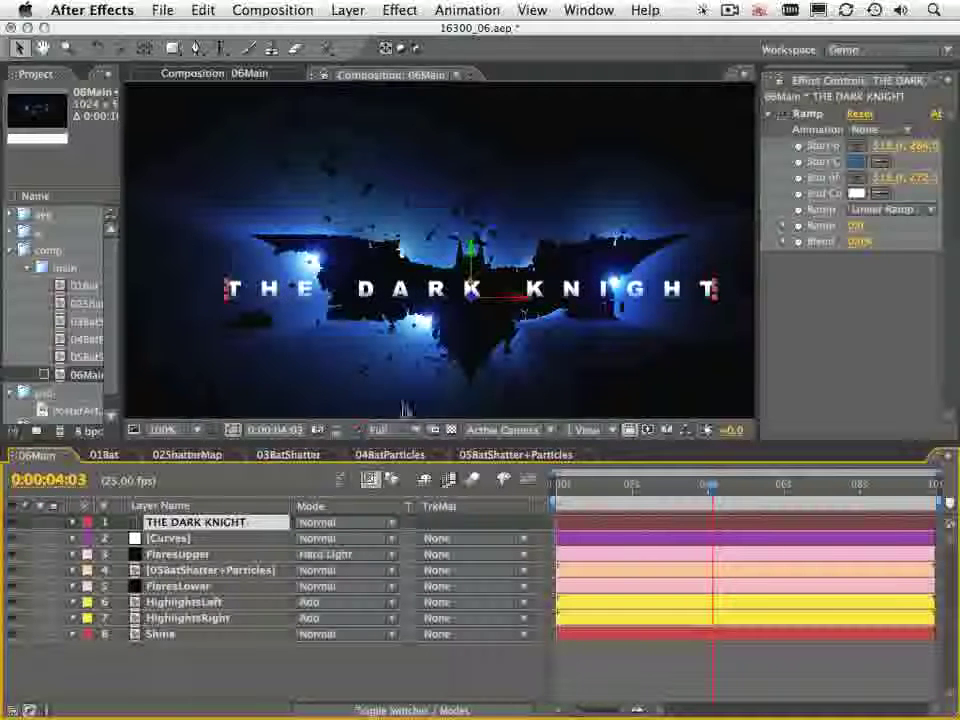
pyautogui.moveTo(757, 163); pyautogui.dragTo(581, 178)
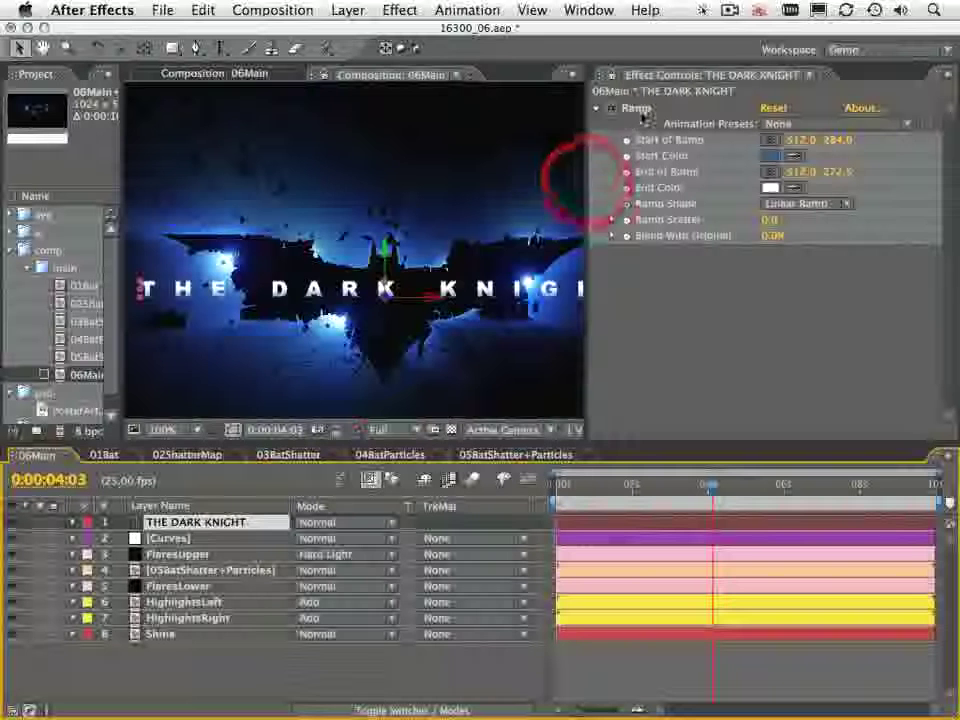
pyautogui.press('alt')
pyautogui.scroll(1, 470, 293)
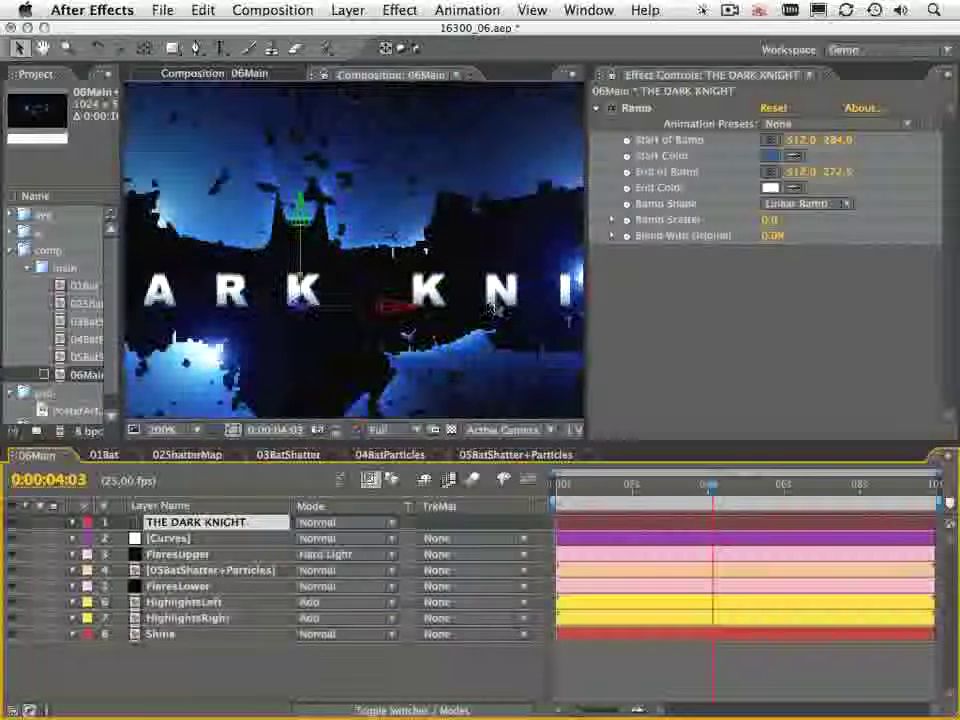
pyautogui.press('alt')
pyautogui.scroll(-1, 507, 303)
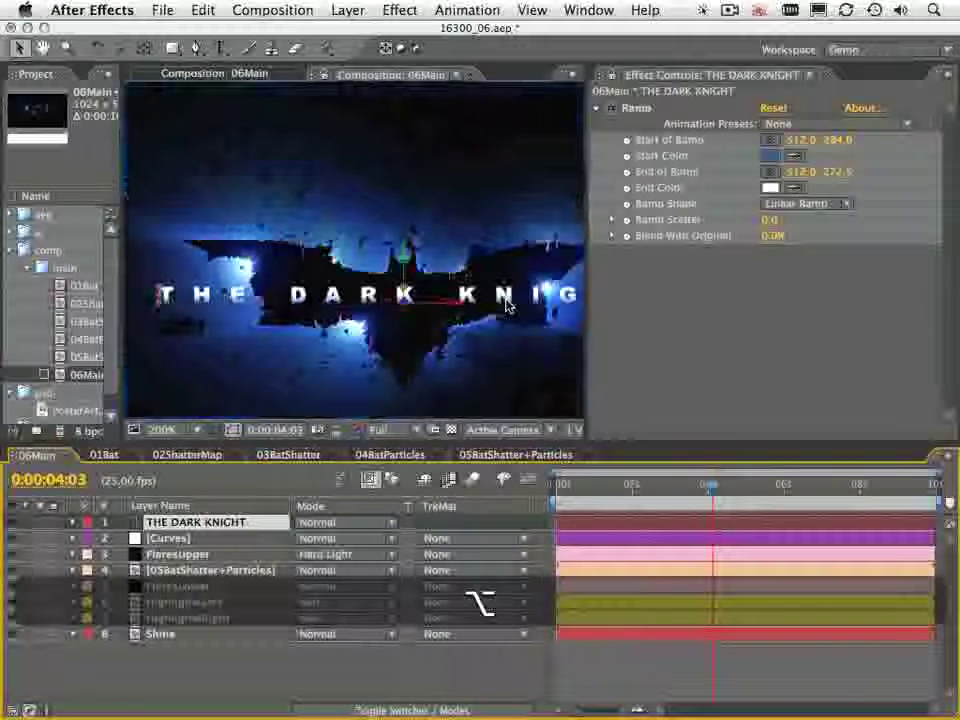
pyautogui.moveTo(590, 295); pyautogui.dragTo(738, 317)
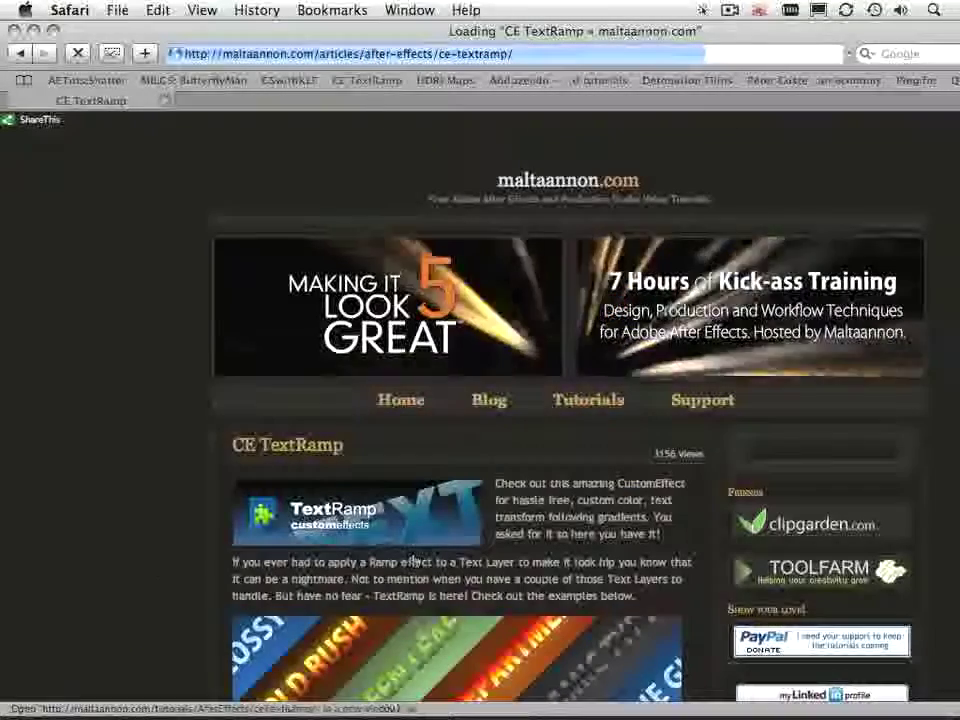
# Look over the CE TextRamp article on maltaannon.com in Safari, and return to After Effects
pyautogui.scroll(-2, 412, 562)
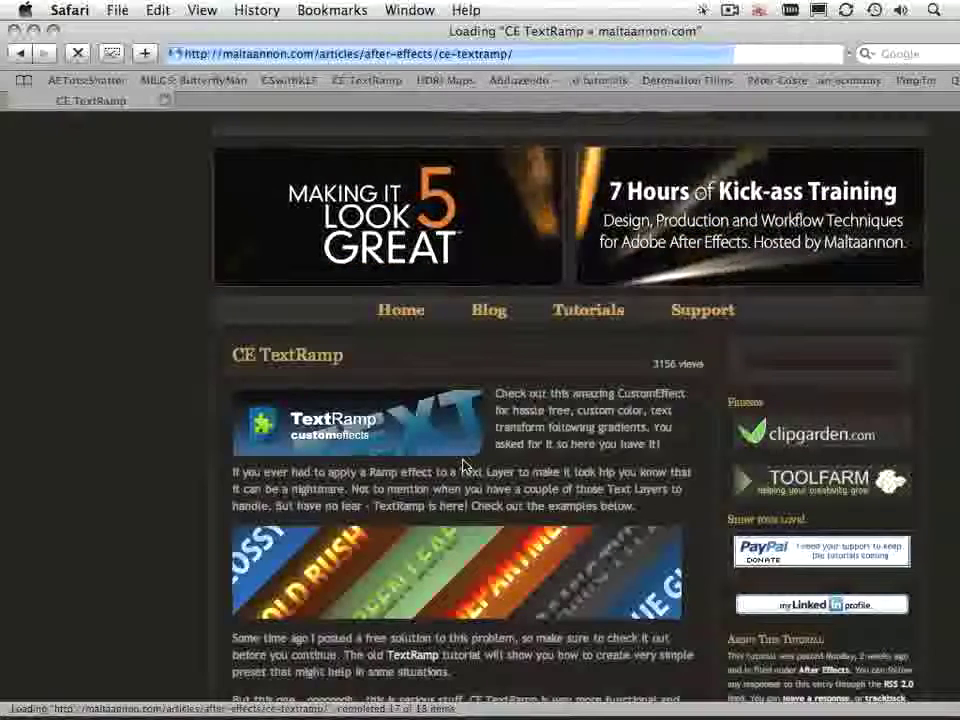
pyautogui.press('super+Tab')
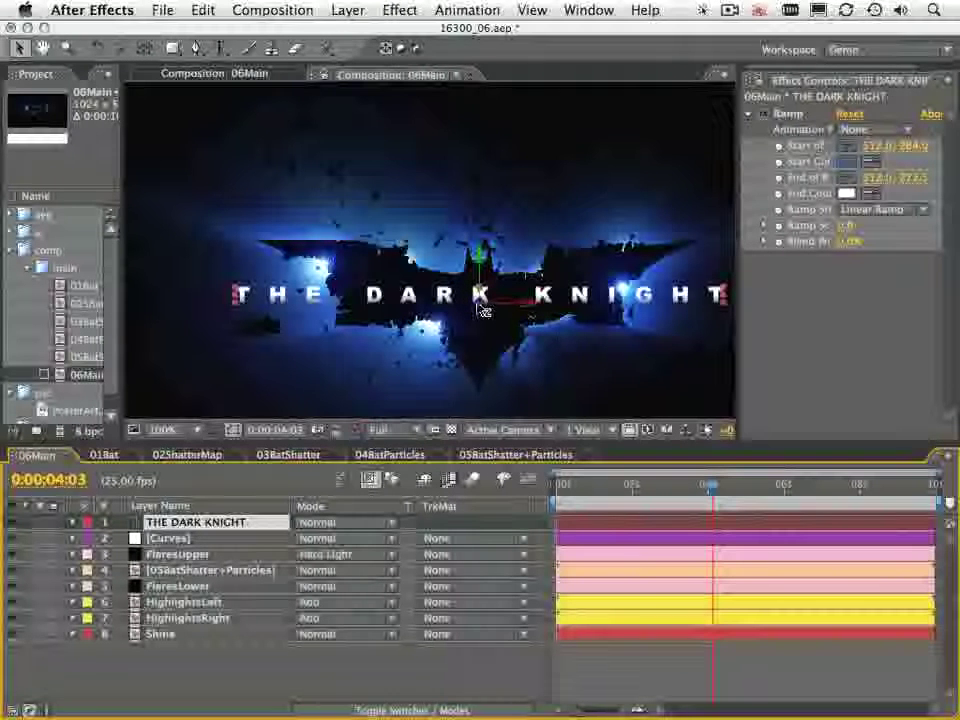
# Try moving the THE DARK KNIGHT title closer in 3D space, compare its gradient with the Ramp settings, and undo the moves
pyautogui.click(483, 311)
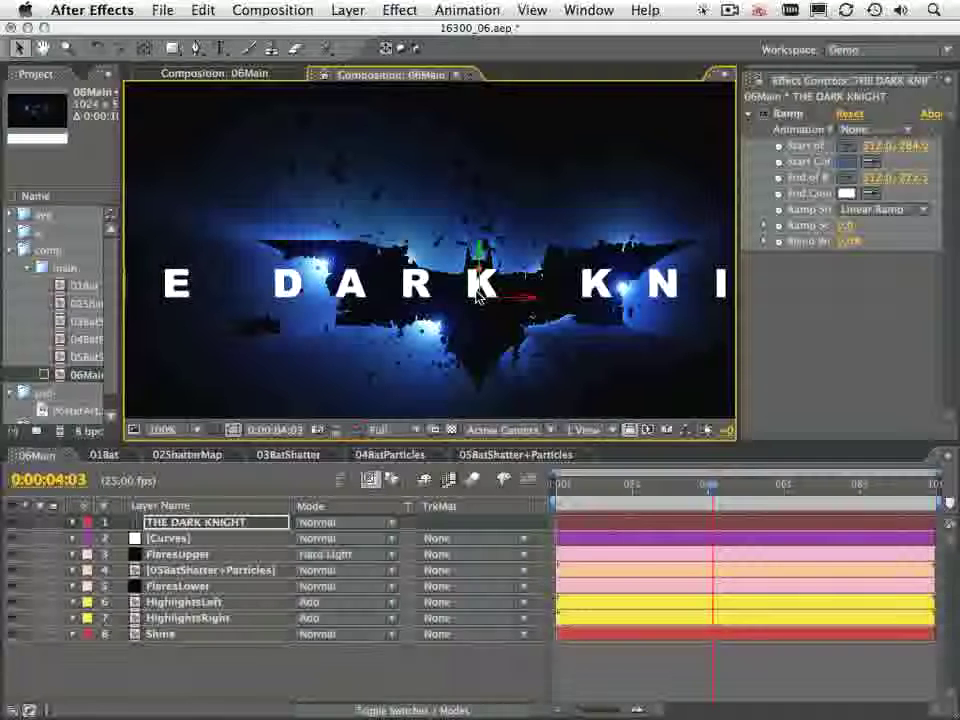
pyautogui.press('super+z')
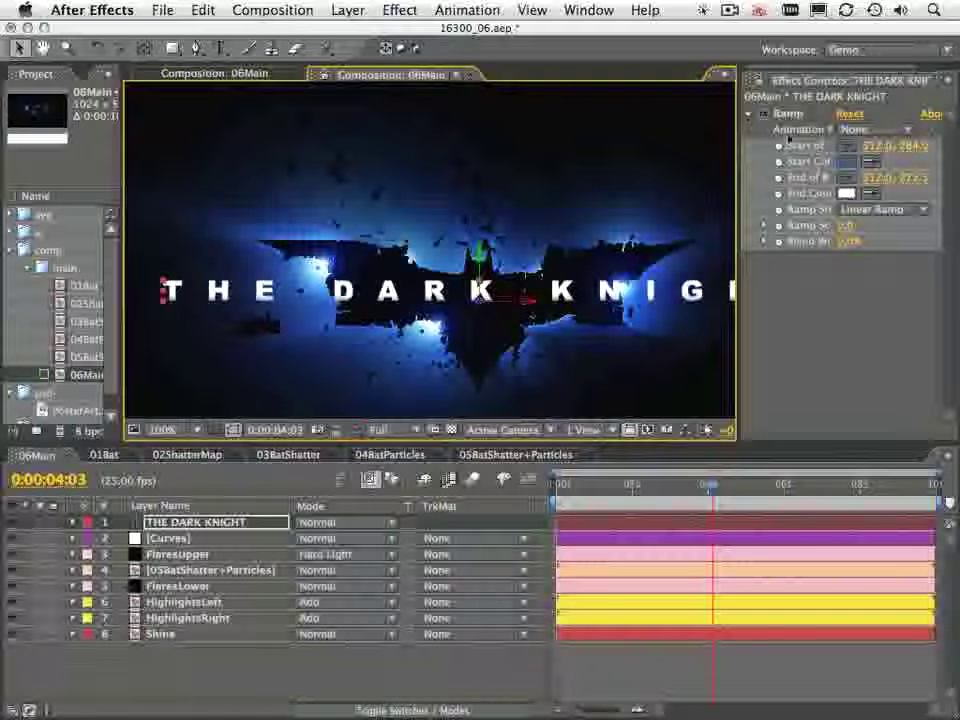
pyautogui.moveTo(739, 199); pyautogui.dragTo(617, 210)
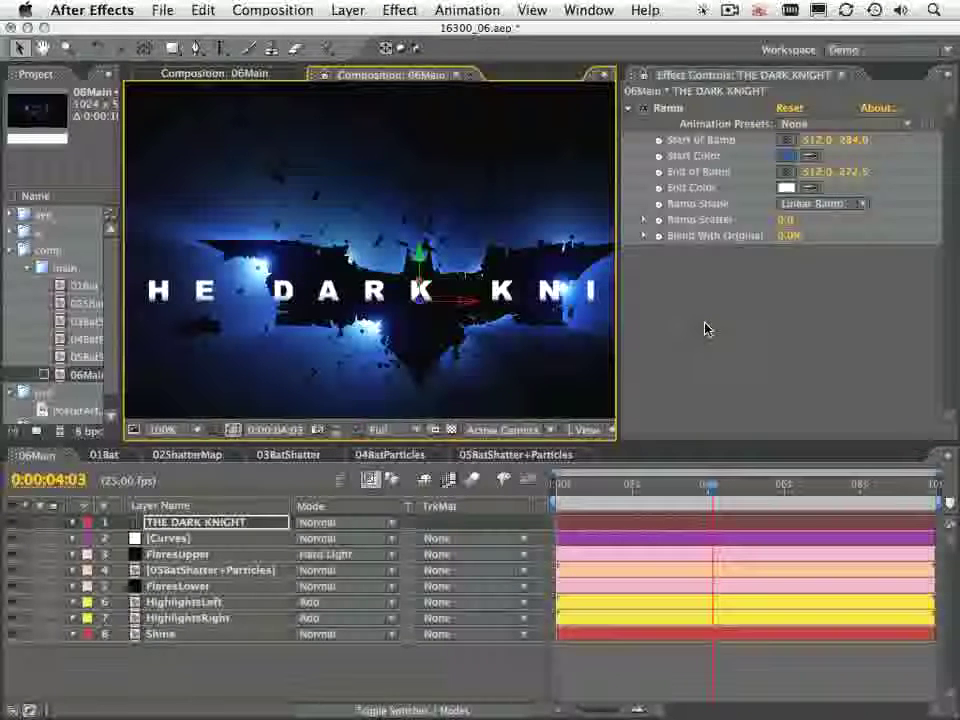
pyautogui.press('super+z')
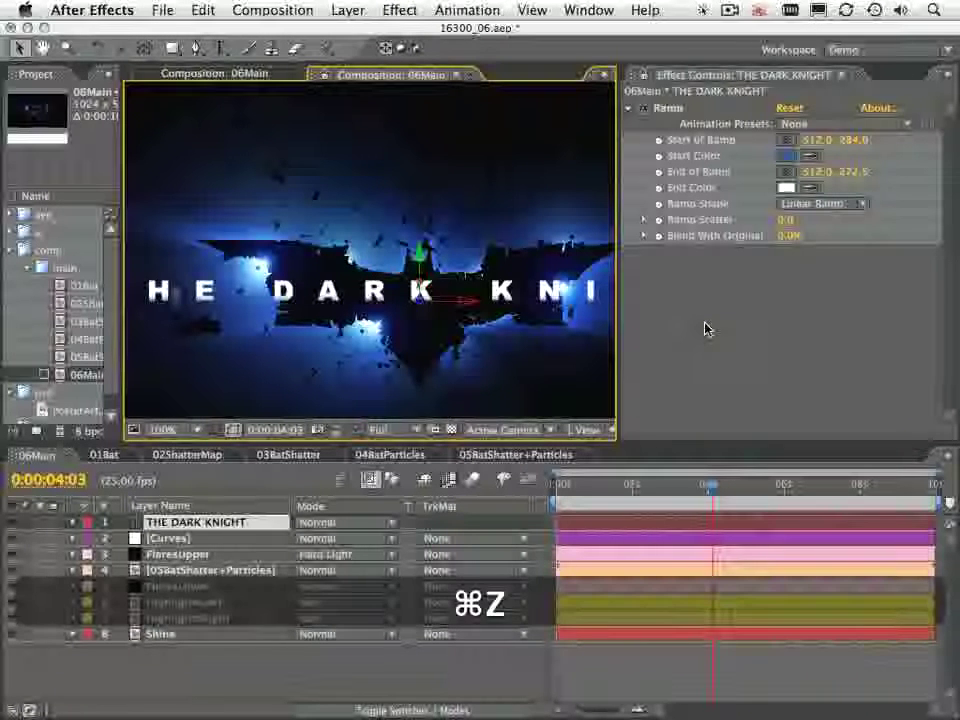
pyautogui.moveTo(617, 300); pyautogui.dragTo(808, 319)
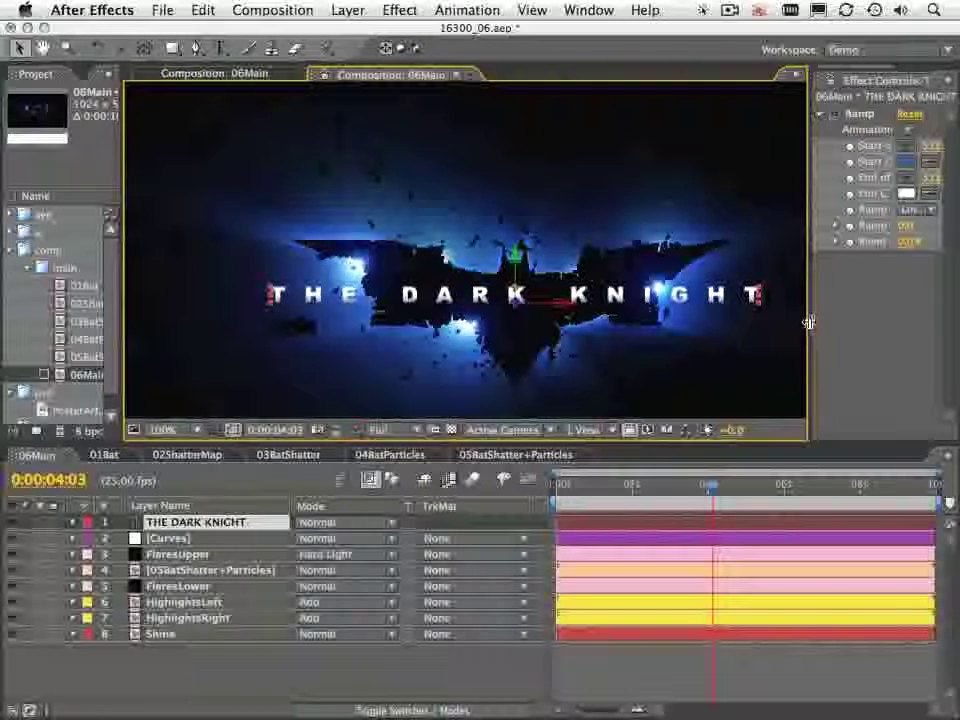
# Enlarge the 06Main composition view to show the whole frame, and run a RAM preview of the animation
pyautogui.click(35, 300)
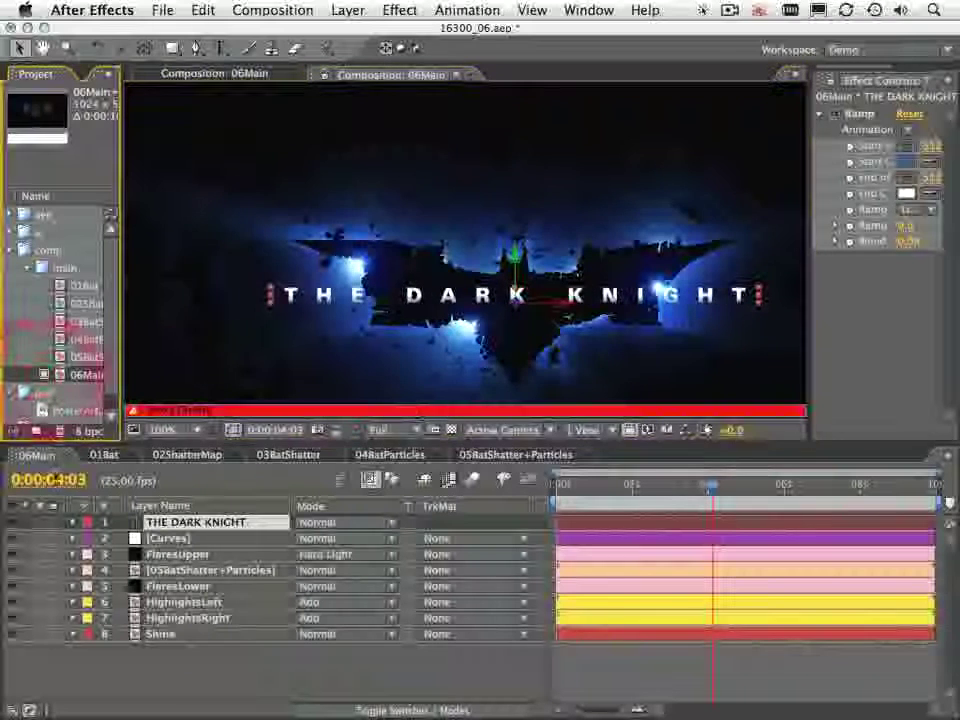
pyautogui.press('space')
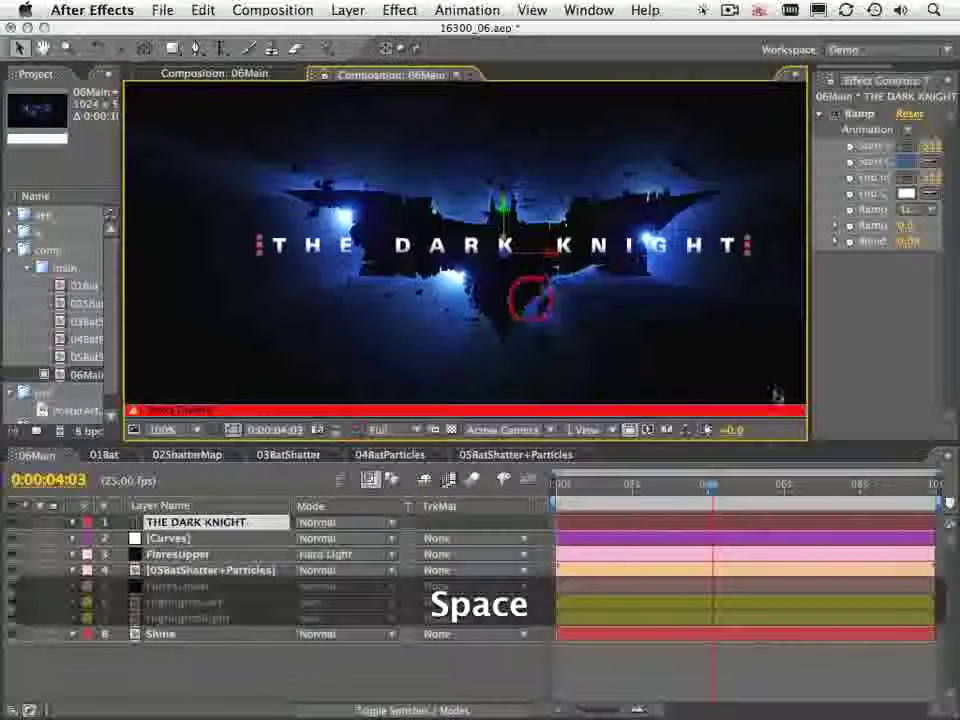
pyautogui.moveTo(770, 443); pyautogui.dragTo(770, 548)
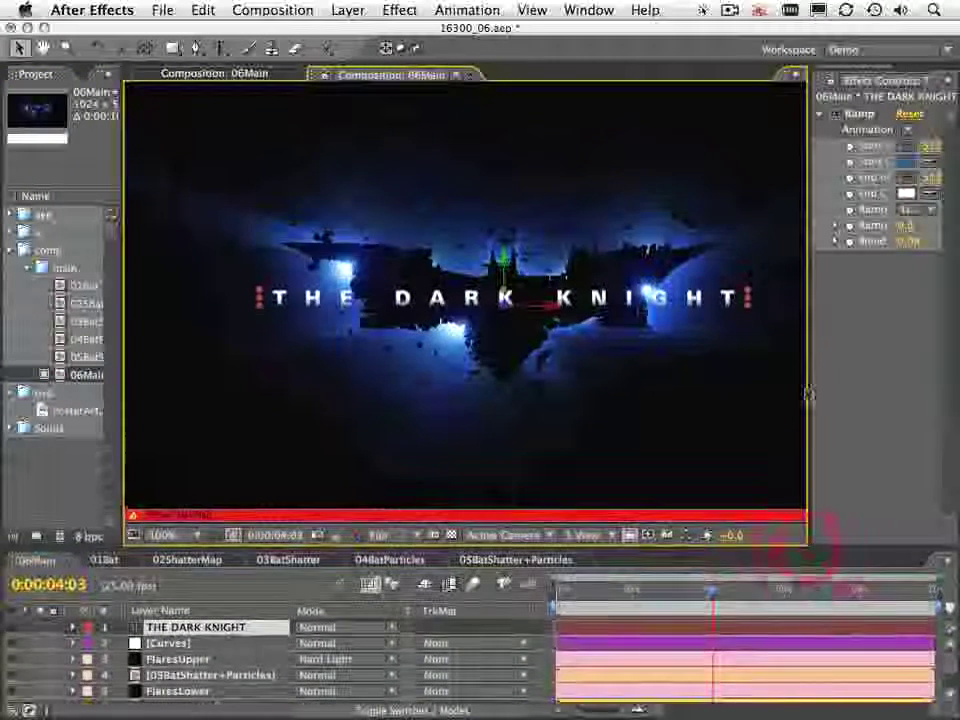
pyautogui.moveTo(808, 386); pyautogui.dragTo(931, 390)
pyautogui.press('KP_0')
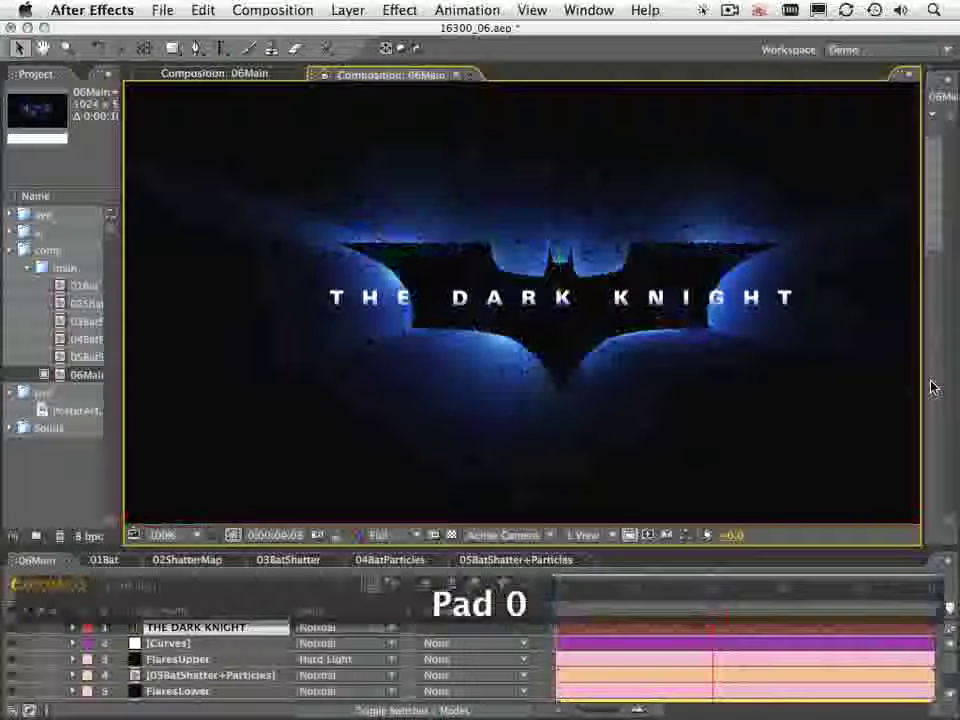